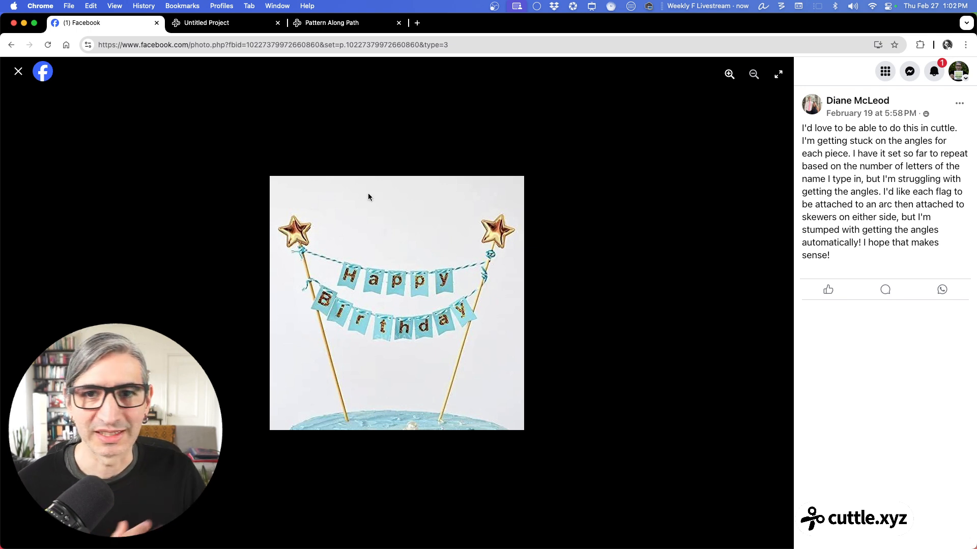
Switch to the untitled Cuttle project and rename it as Custom Text Garland.
left_click(214, 26)
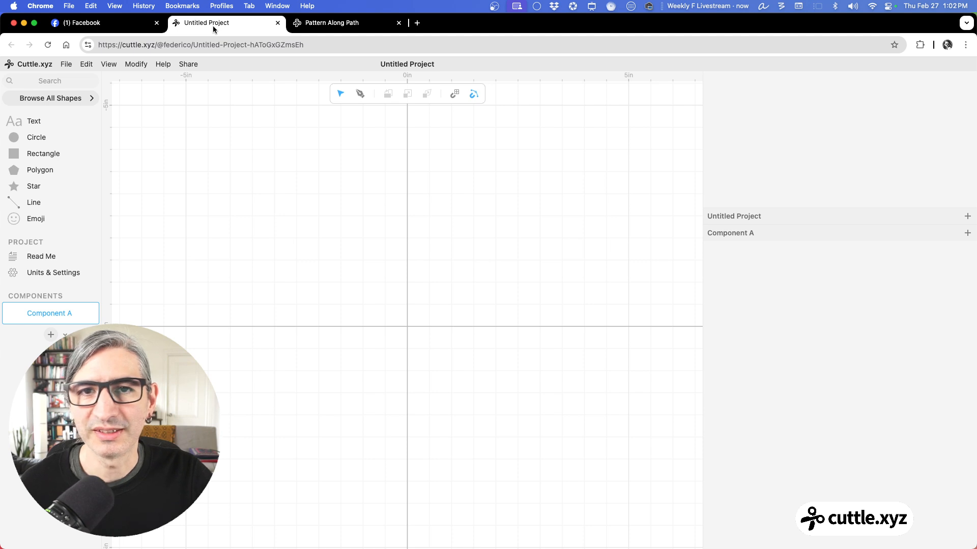
left_click_drag(388, 67, 393, 66)
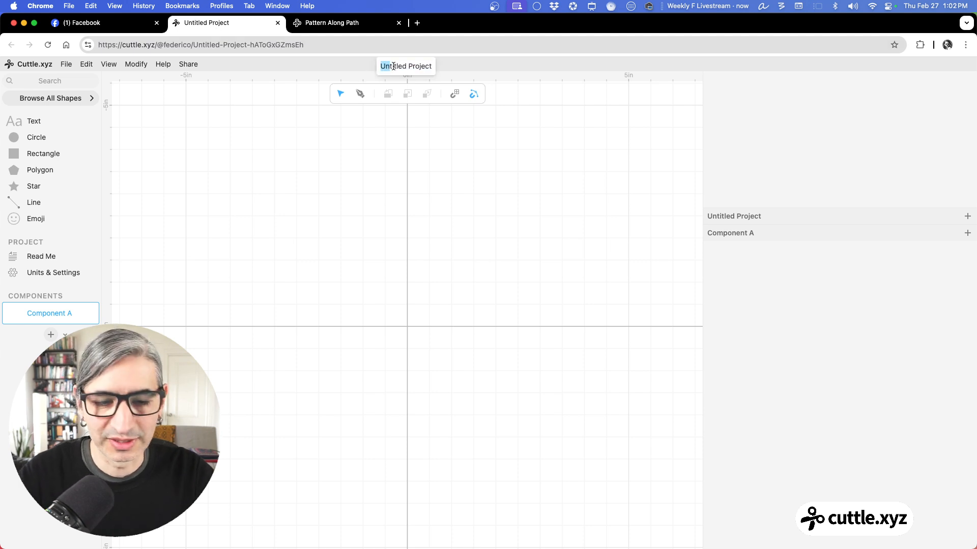
triple_click(391, 67)
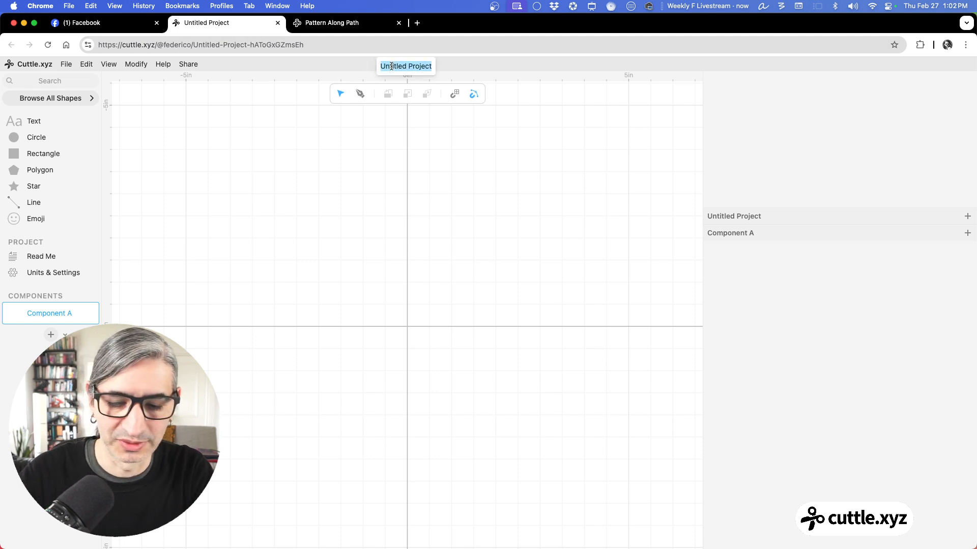
type("Text G")
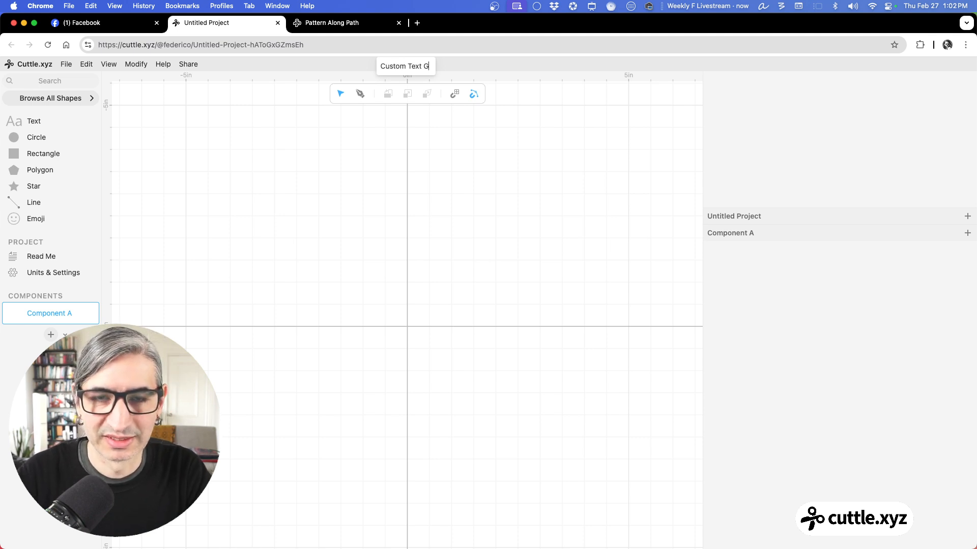
type("ustom Text Garland")
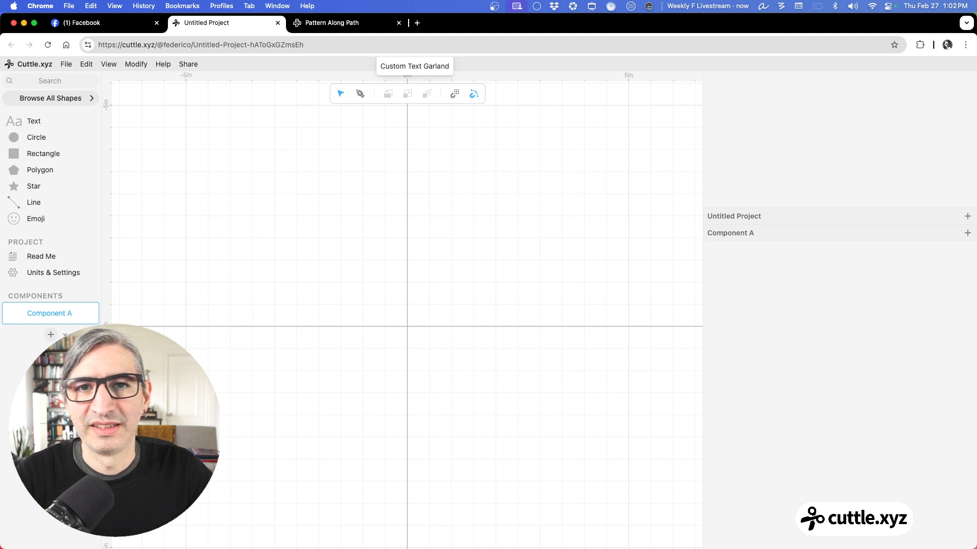
key("Return")
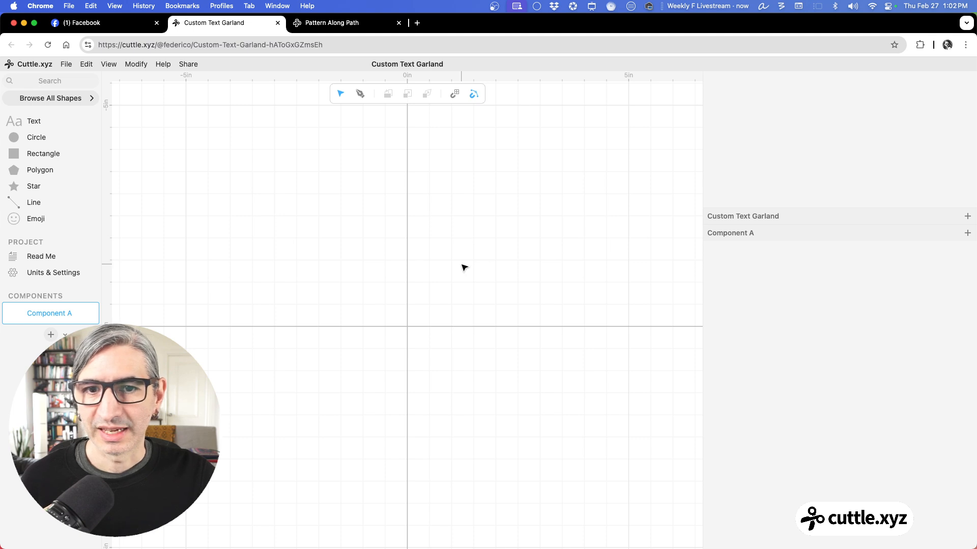
Check the birthday garland reference photo on the Facebook page and return to the Cuttle project.
scroll(427, 376, "up", 3)
left_click_drag(423, 373, 436, 280)
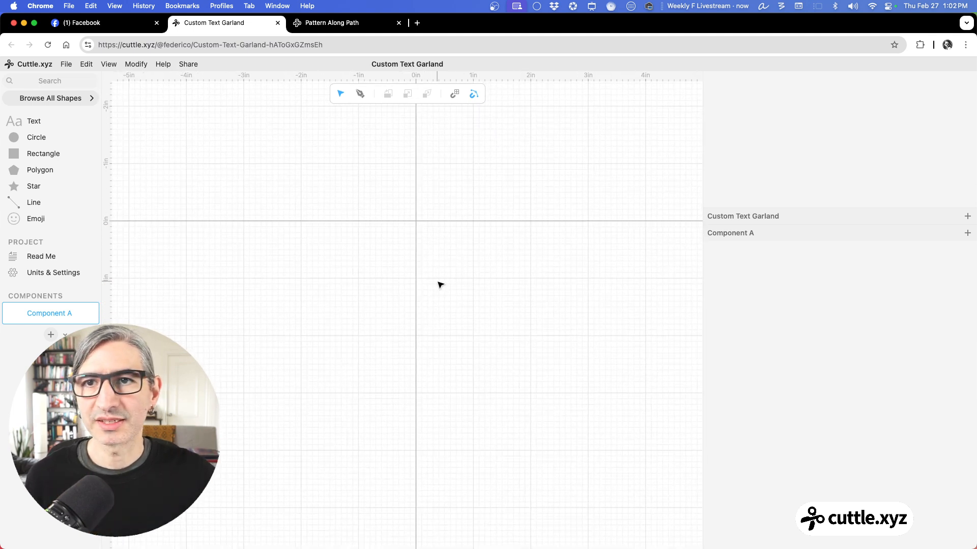
left_click(50, 24)
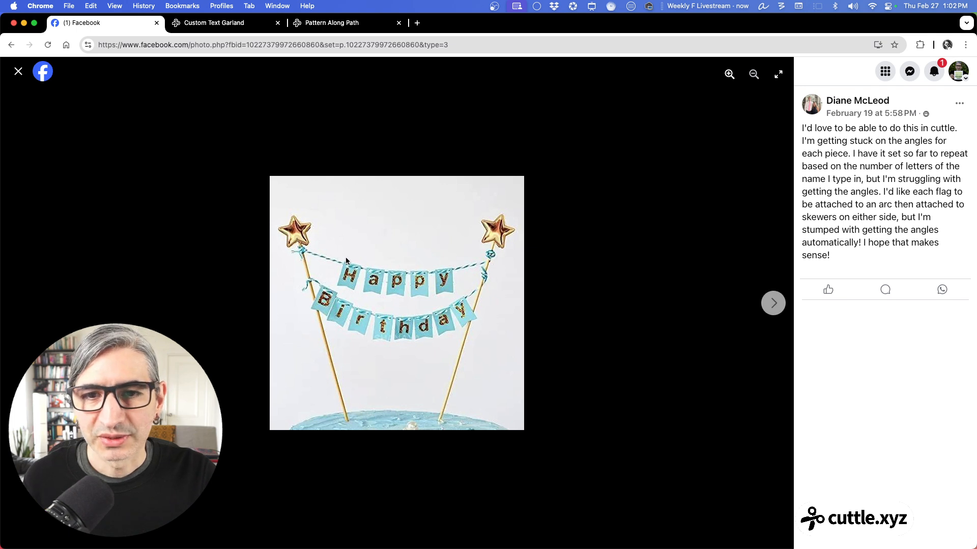
left_click(240, 24)
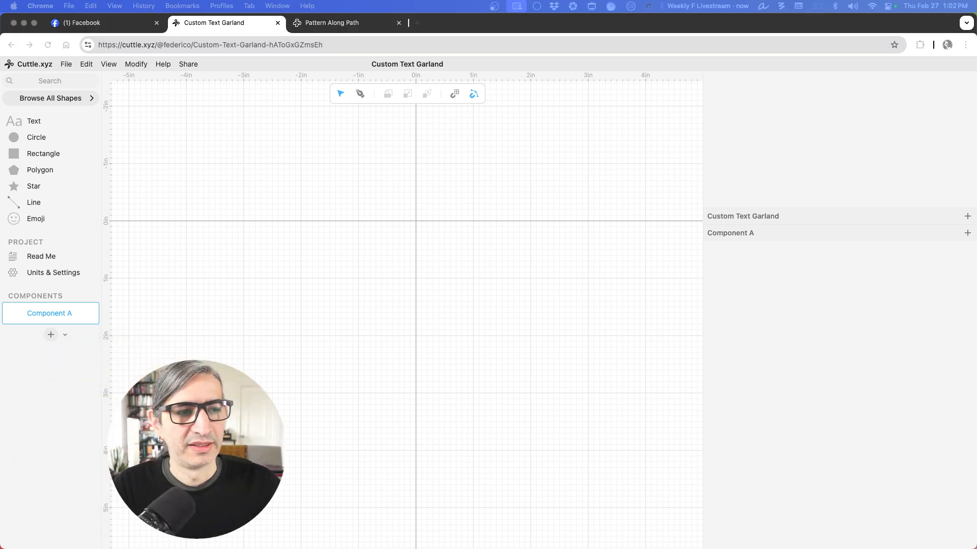
Rename Component A as Letter.
left_click(57, 311)
double_click(57, 311)
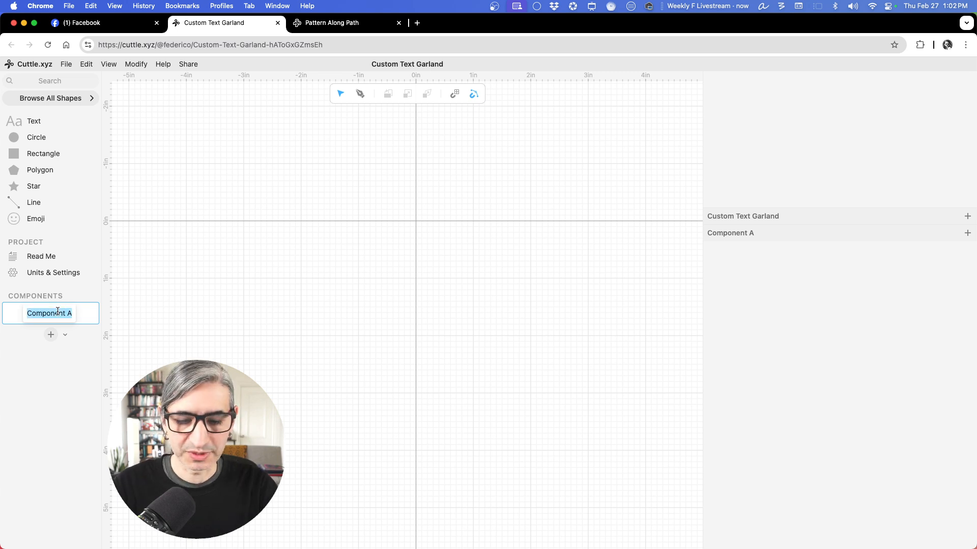
type("Le")
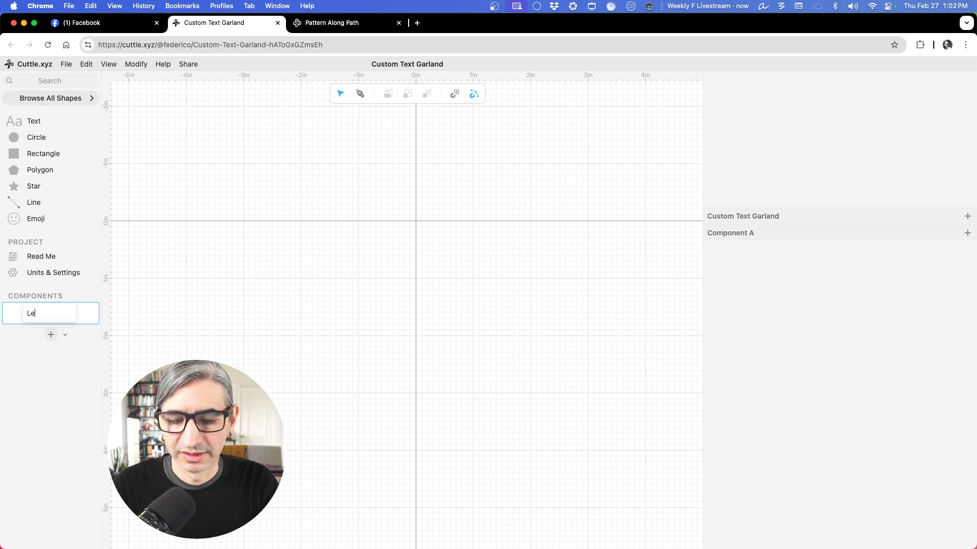
type("tter")
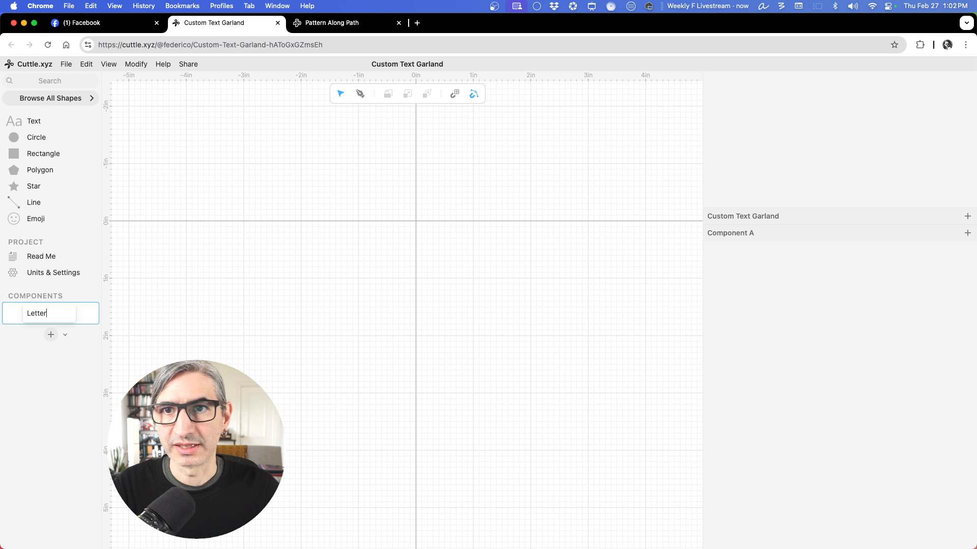
left_click(389, 280)
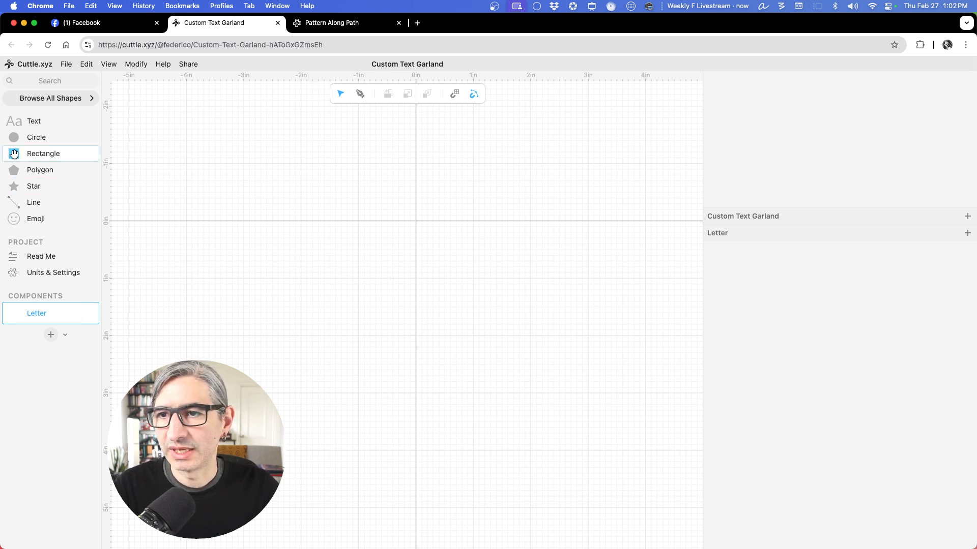
Add a 1 in square rectangle with the middle of its top edge snapped to the canvas origin.
mouse_move(13, 154)
left_mouse_down()
mouse_move(71, 158)
mouse_move(377, 257)
mouse_move(412, 280)
mouse_move(420, 223)
left_mouse_up()
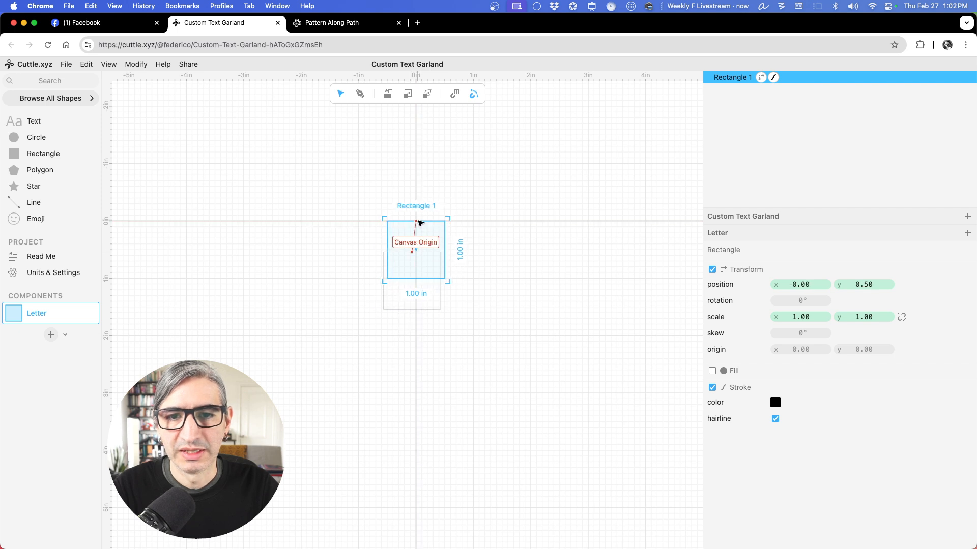
left_click(460, 301)
scroll(429, 281, "up", 5)
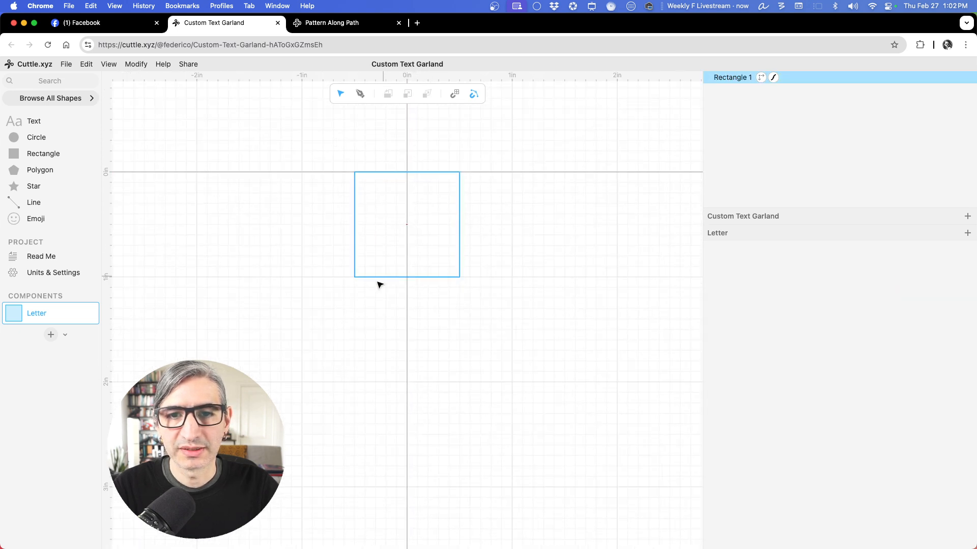
Search the shapes for triangles and place the top-left and top-right right triangles centred on the midpoint of the rectangle's bottom edge.
left_click(62, 85)
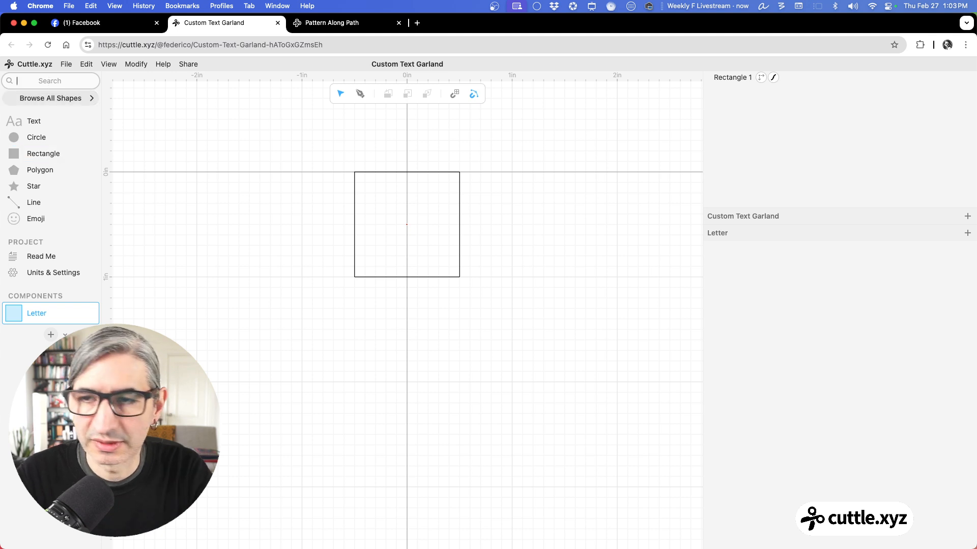
type("trian")
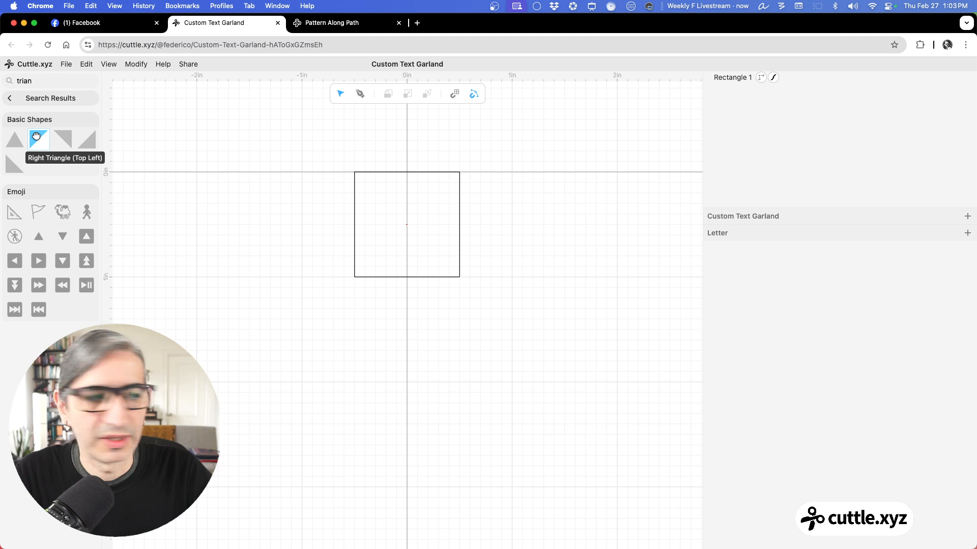
left_click_drag(38, 138, 406, 278)
left_click(434, 329)
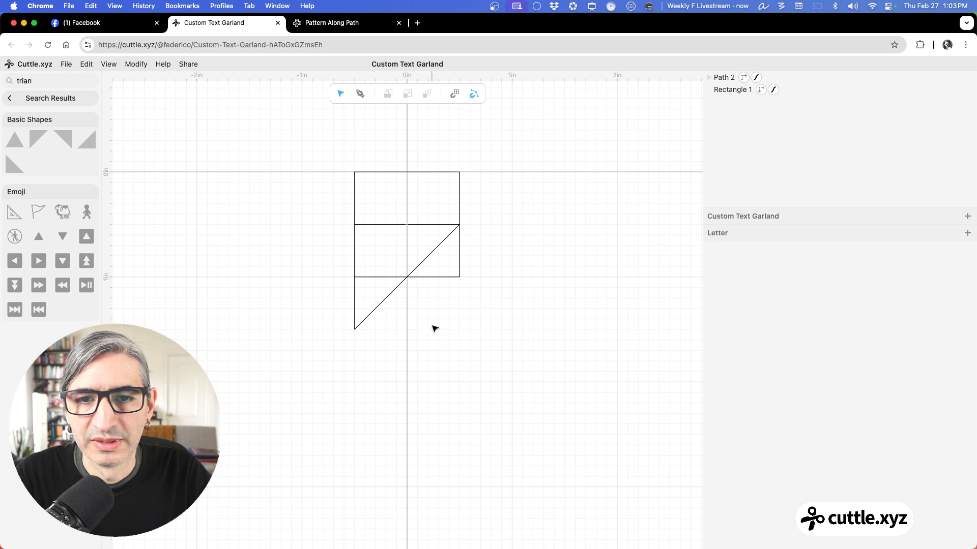
left_click_drag(60, 131, 402, 269)
left_click(543, 289)
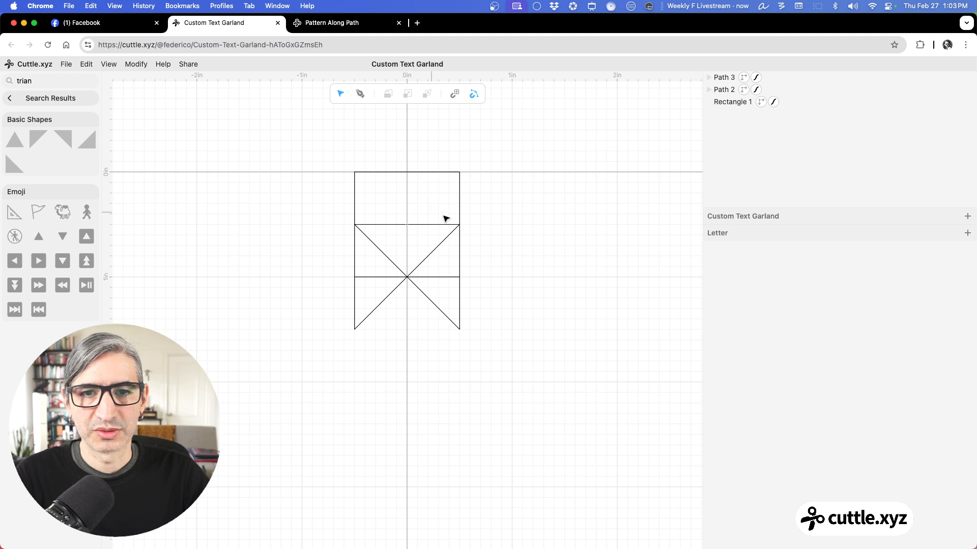
Combine the rectangle and both triangles into one swallowtail flag with a Boolean Union.
left_click(448, 224)
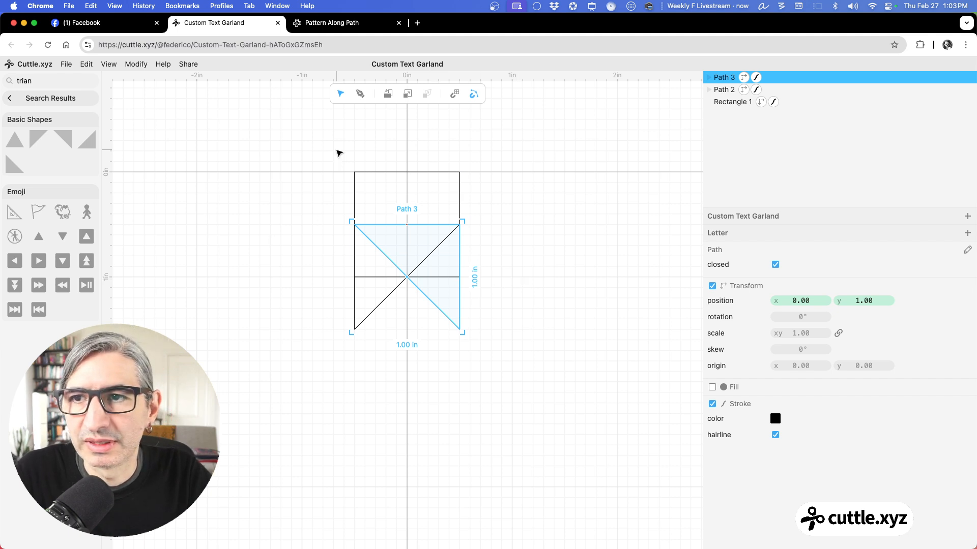
left_click_drag(340, 153, 557, 388)
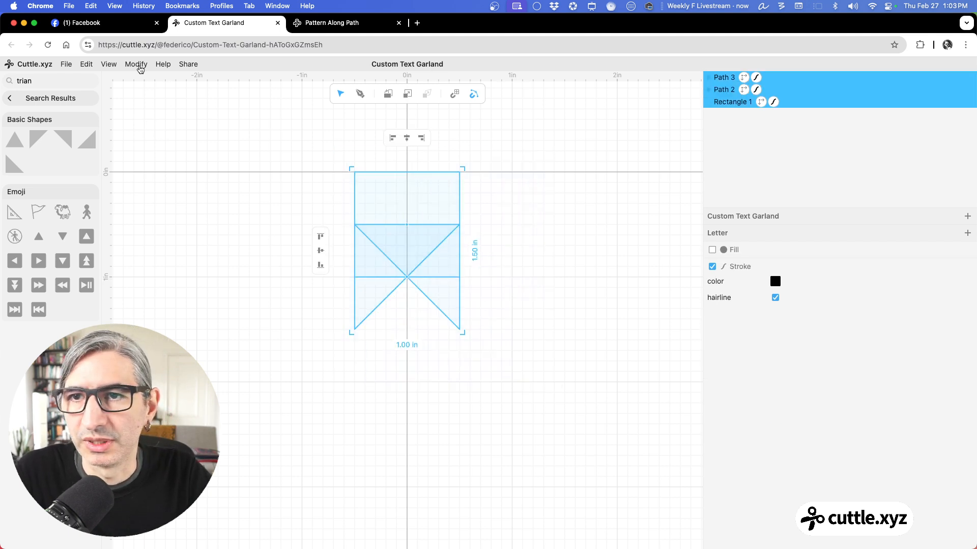
left_click(136, 64)
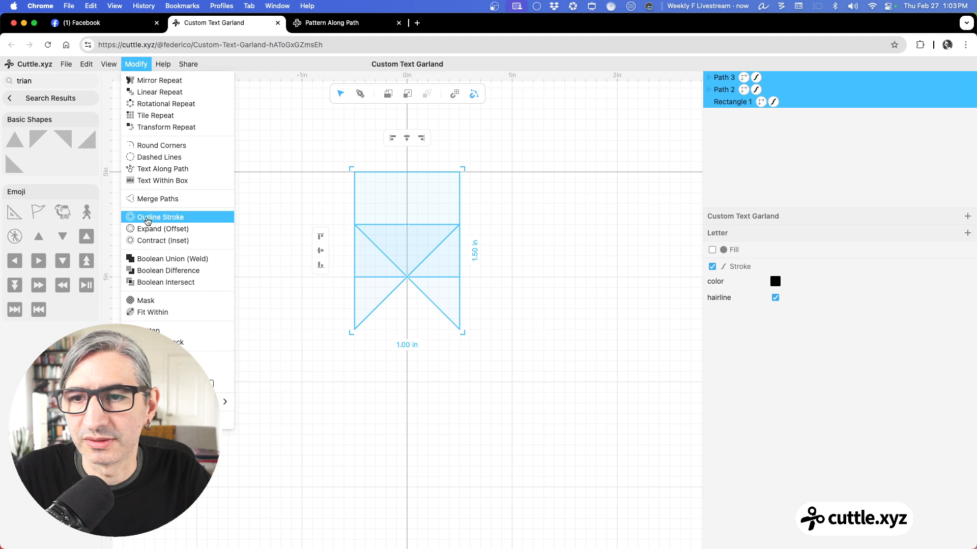
left_click(159, 266)
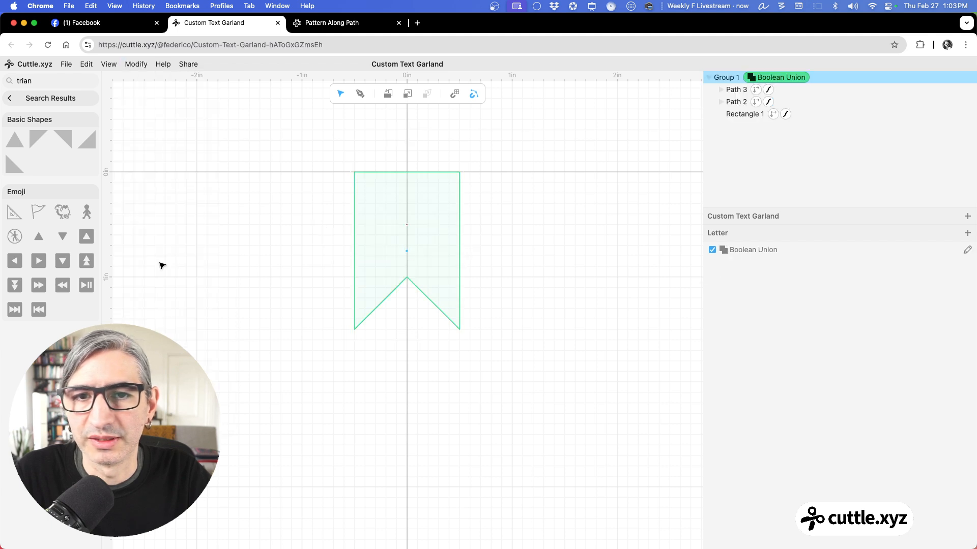
left_click(377, 364)
Add a text shape at x 0.00, y 0.50 on the flag and set its text to T.
left_click(19, 103)
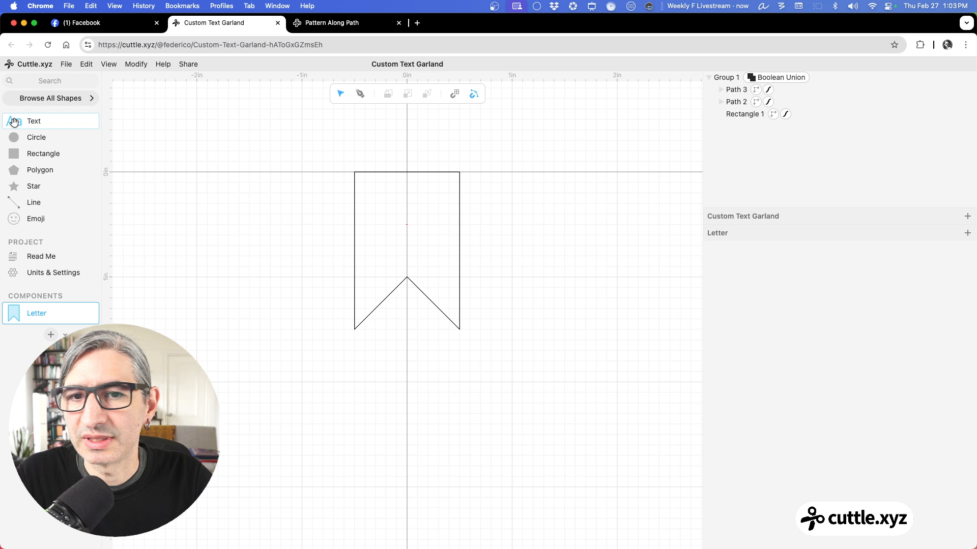
left_click_drag(13, 122, 420, 231)
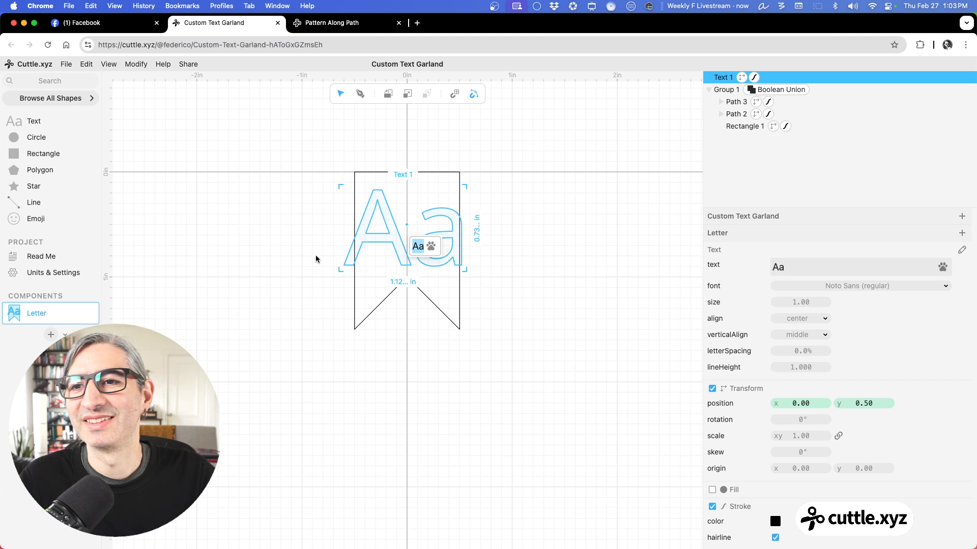
left_click(791, 268)
type("T")
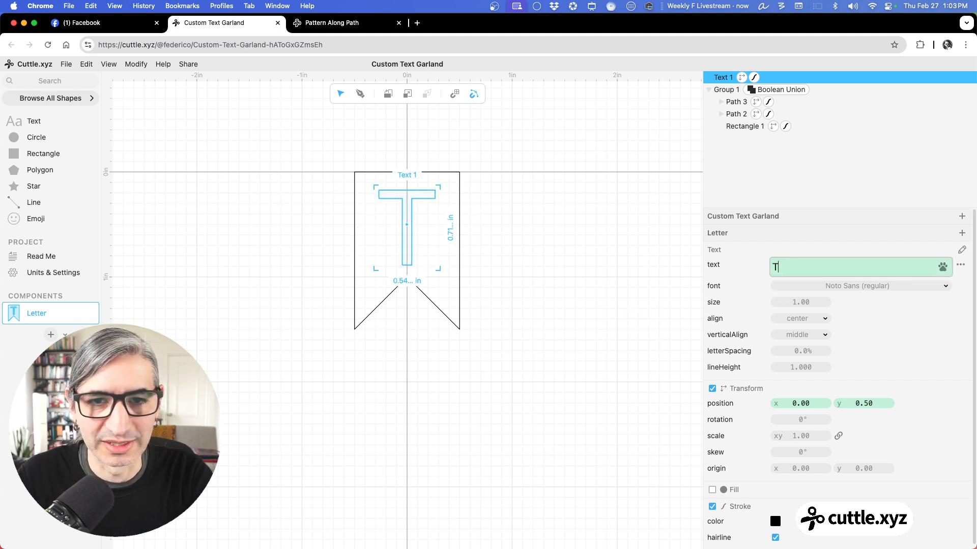
left_click(634, 293)
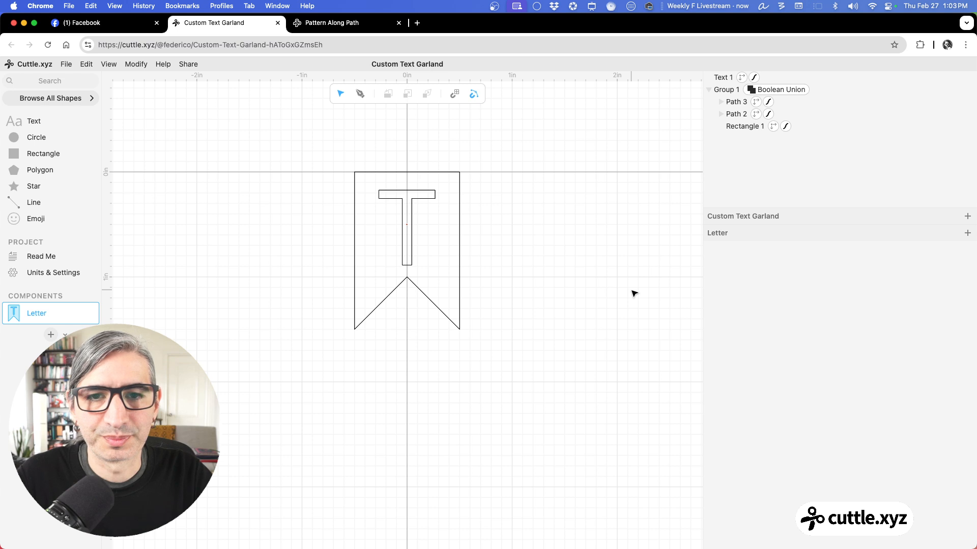
Set the font of the letter T to Noto Sans with weight 800.
left_click(429, 200)
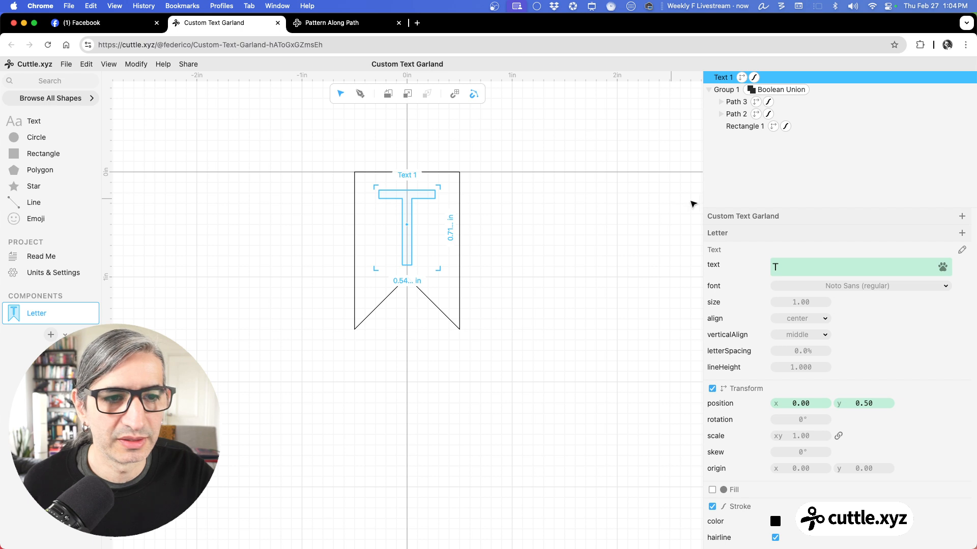
left_click(872, 288)
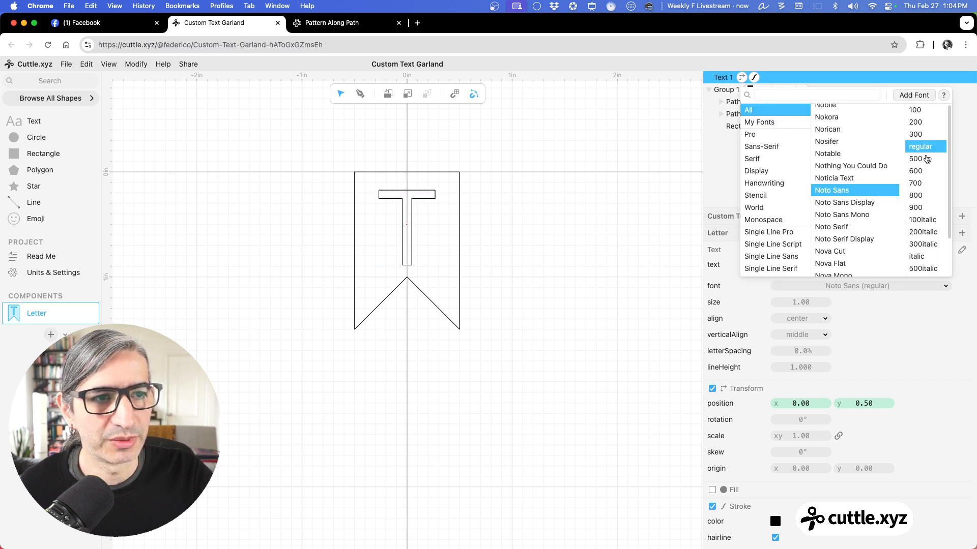
left_click(926, 159)
left_click(926, 172)
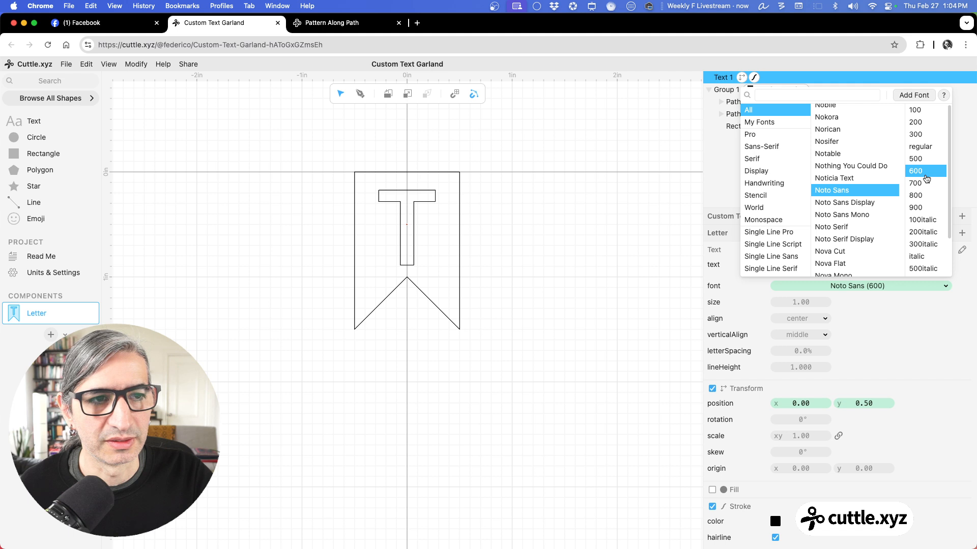
left_click(925, 186)
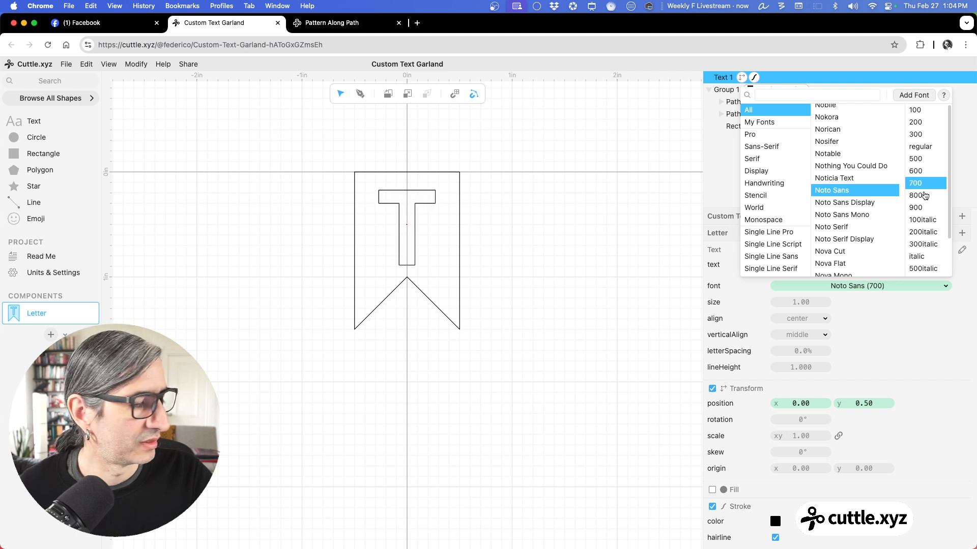
left_click(924, 196)
left_click(627, 265)
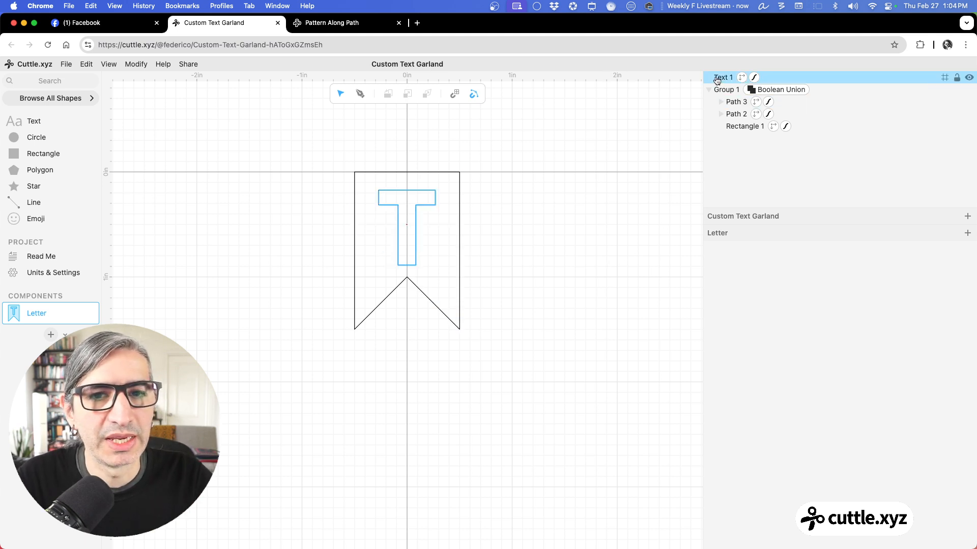
Extract the text value of the letter T as a parameter named text on the Letter component.
left_click(717, 79)
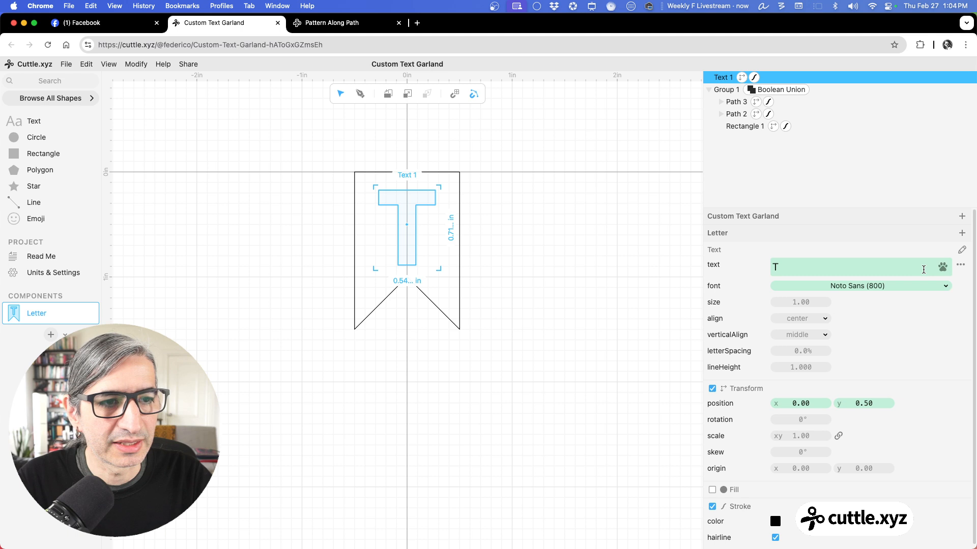
left_click(961, 268)
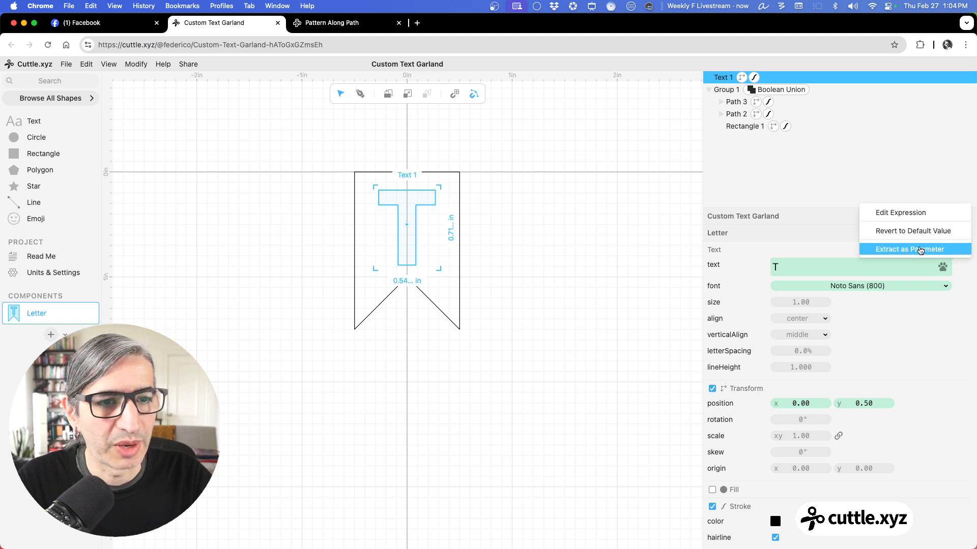
left_click(920, 250)
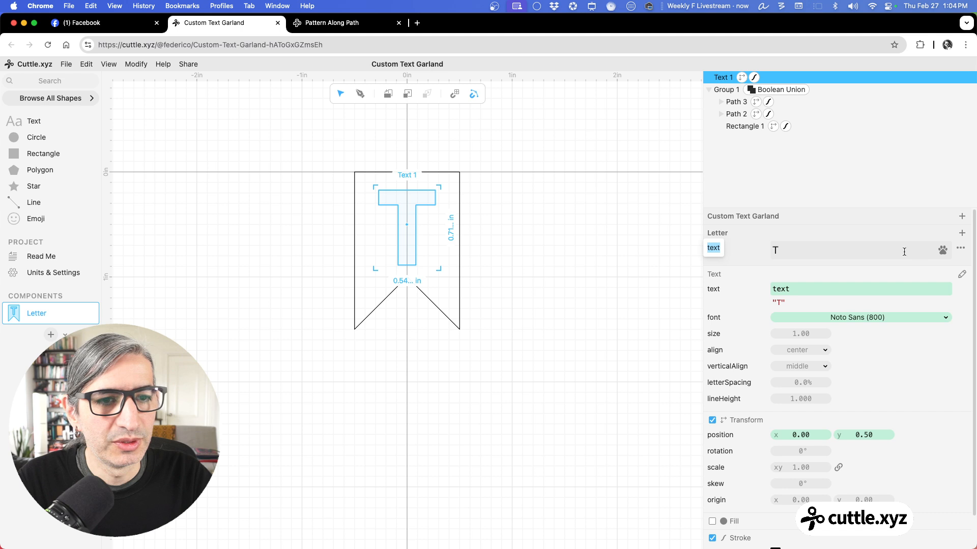
left_click(839, 253)
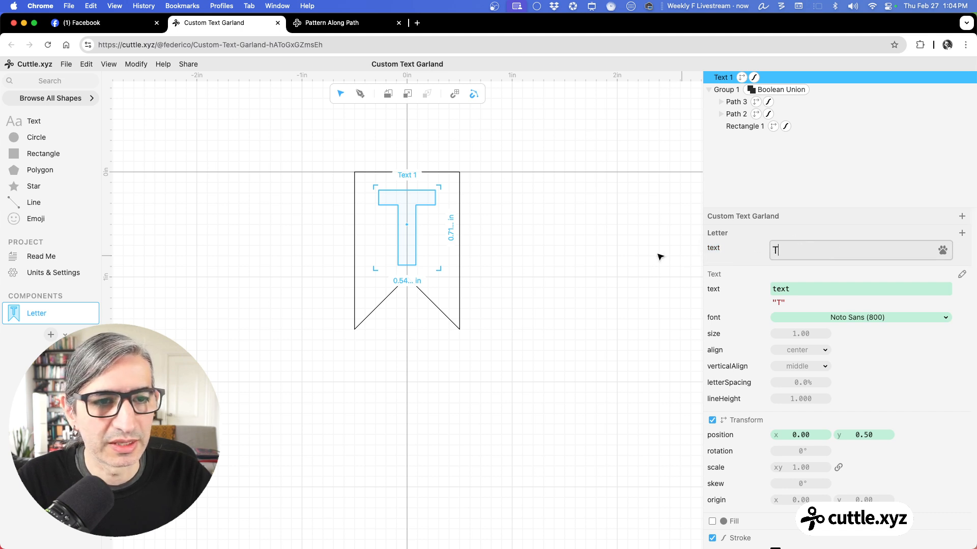
left_click(638, 256)
Test the Letter component's text parameter by setting it to A.
double_click(775, 250)
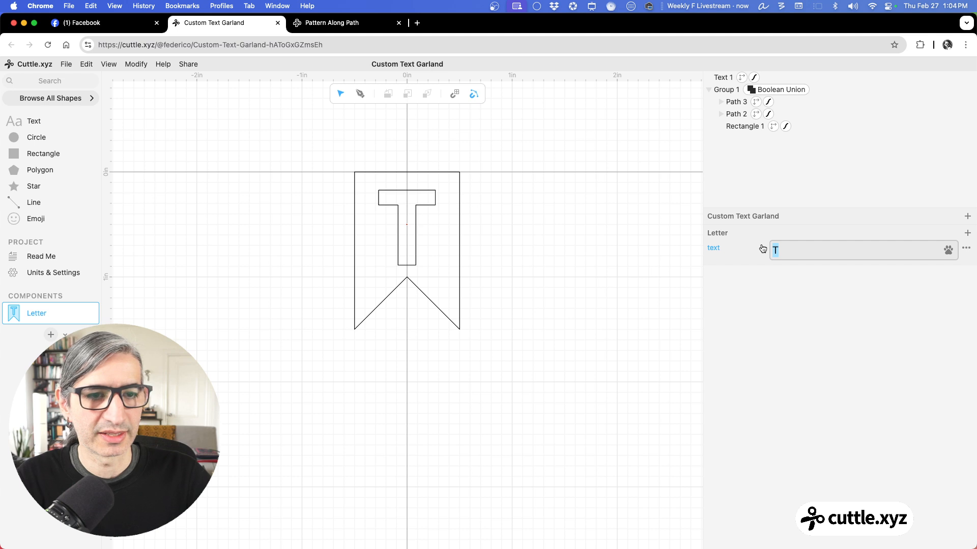
type("a")
key("BackSpace")
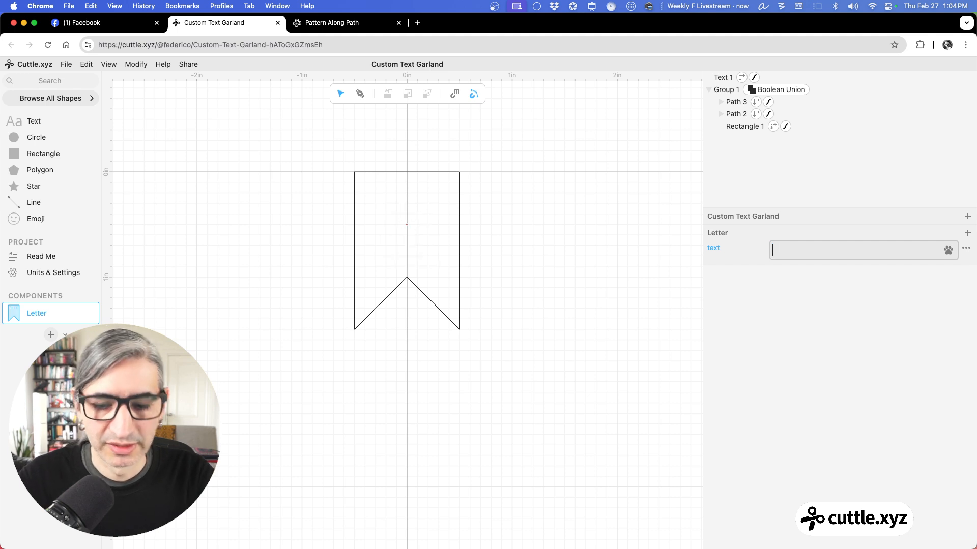
type("A")
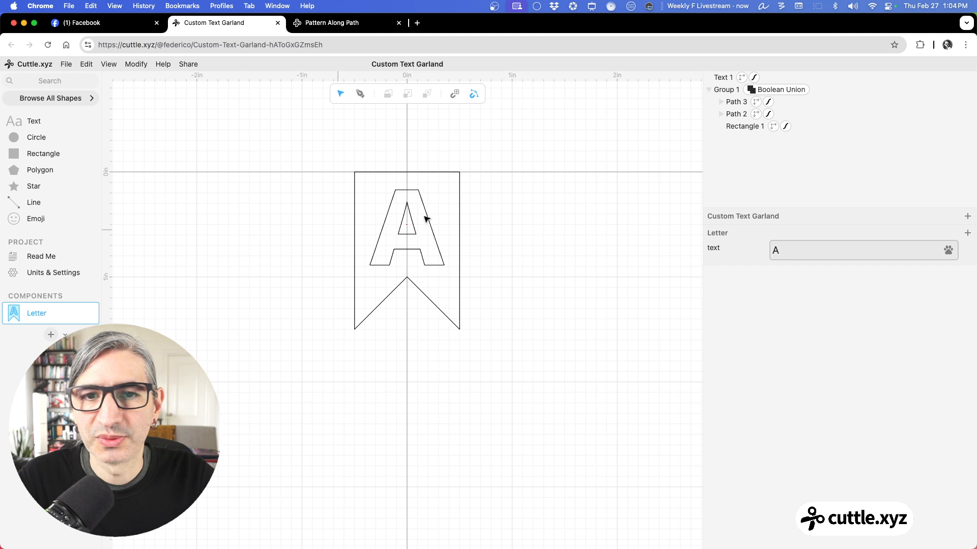
left_click(598, 214)
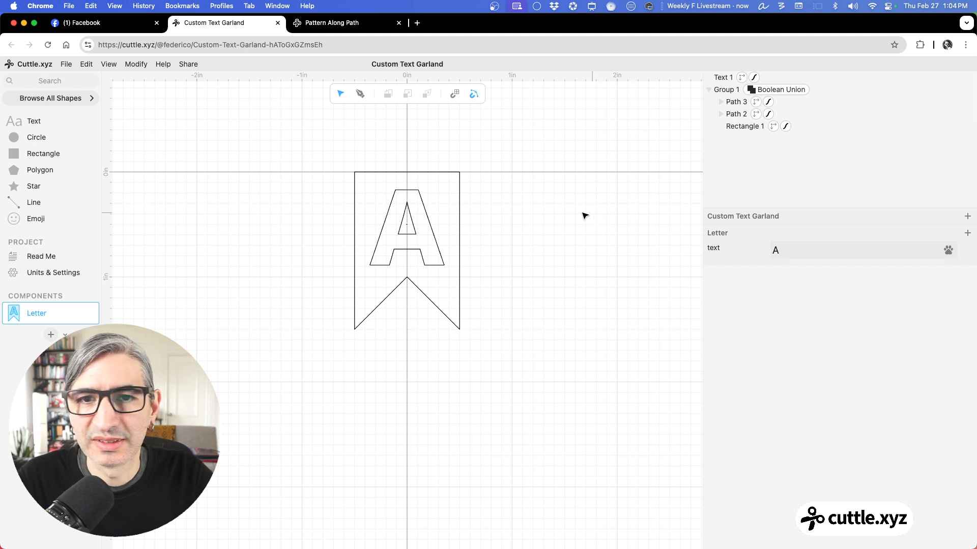
Change the stroke colour of the letter shape on the flag to blue.
left_click(427, 212)
scroll(778, 412, "down", 2)
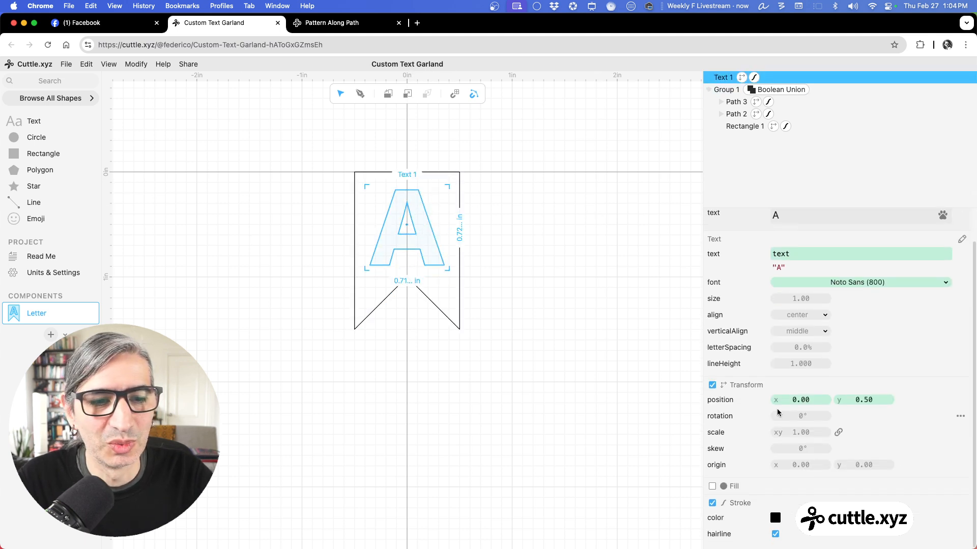
left_click(773, 520)
left_click(803, 499)
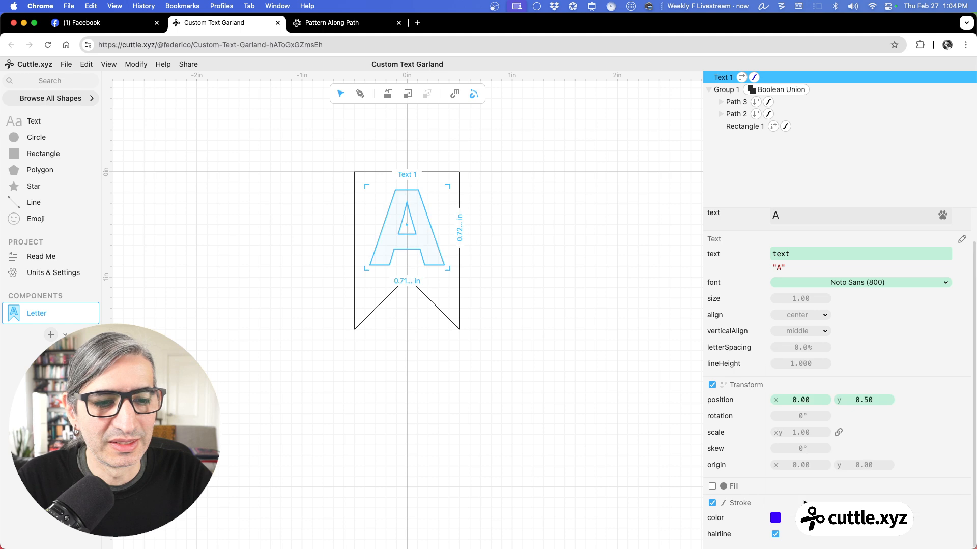
left_click(623, 437)
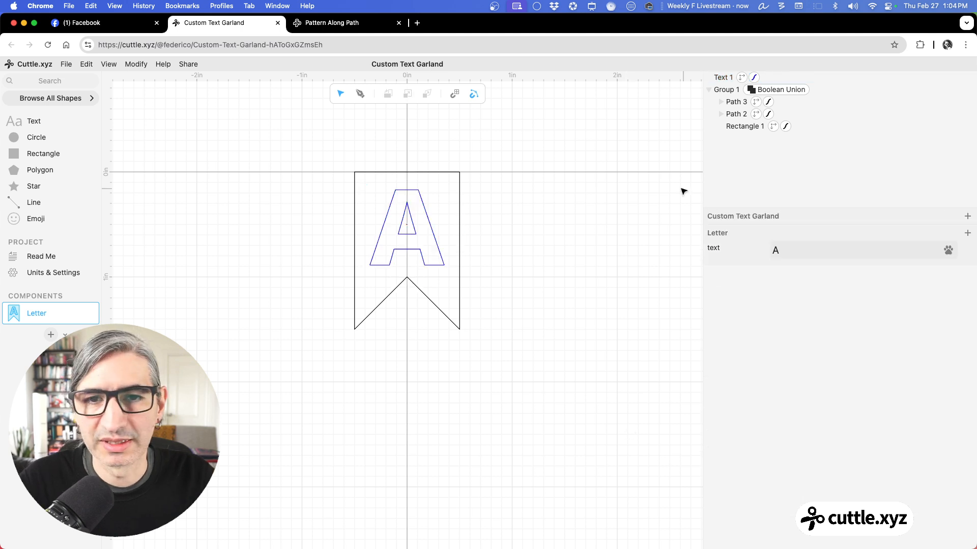
Enable a hairline stroke on the Boolean Union flag group and set its colour to red.
left_click(459, 183)
left_click(712, 327)
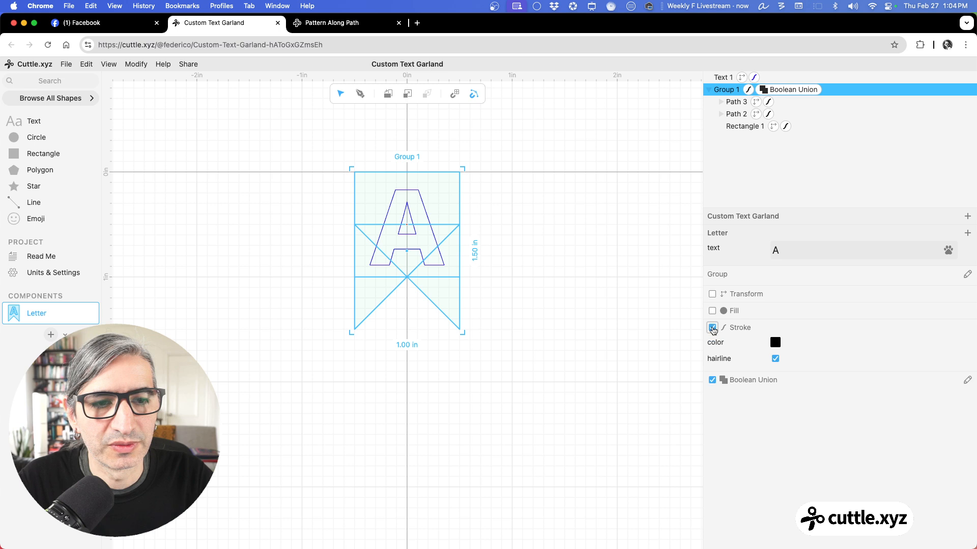
left_click(776, 344)
left_click(852, 326)
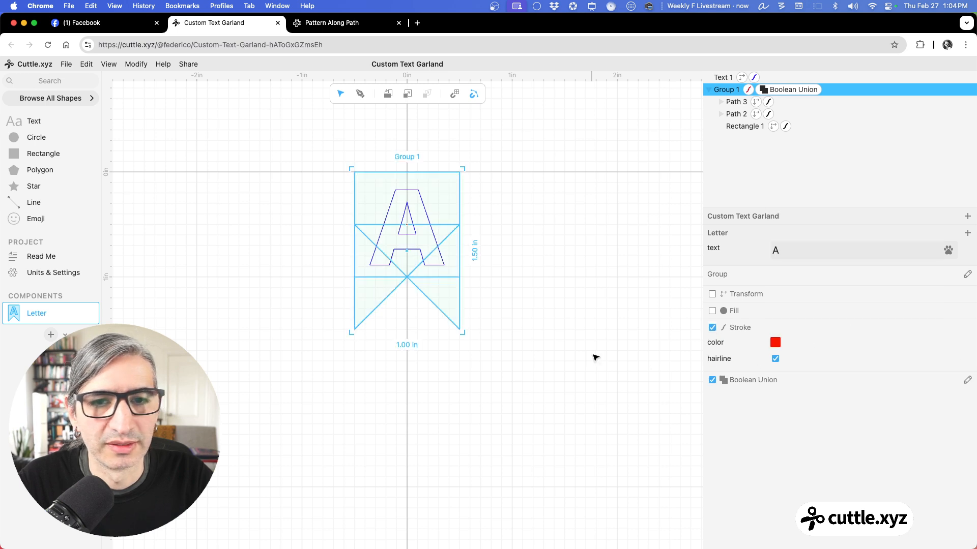
left_click(596, 357)
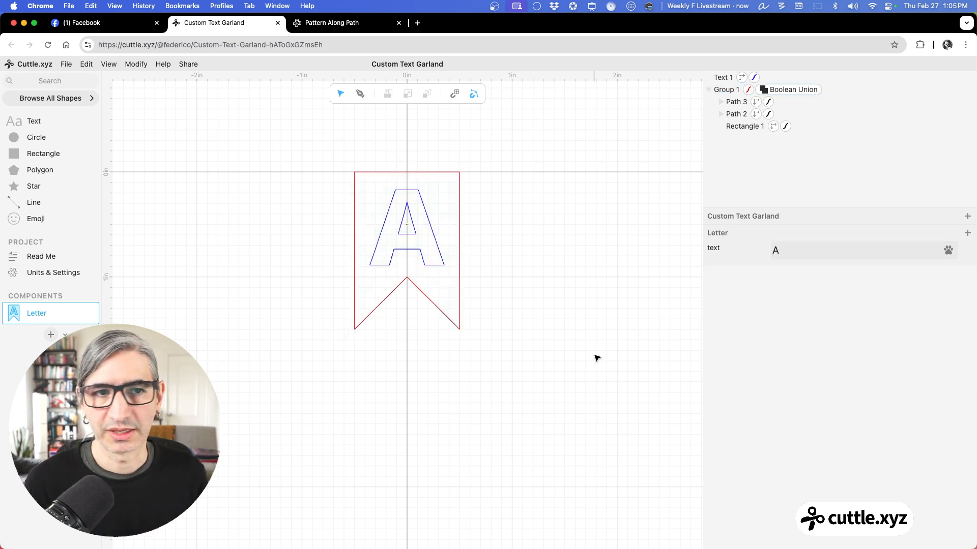
Set the Letter component's text parameter back to T.
double_click(774, 250)
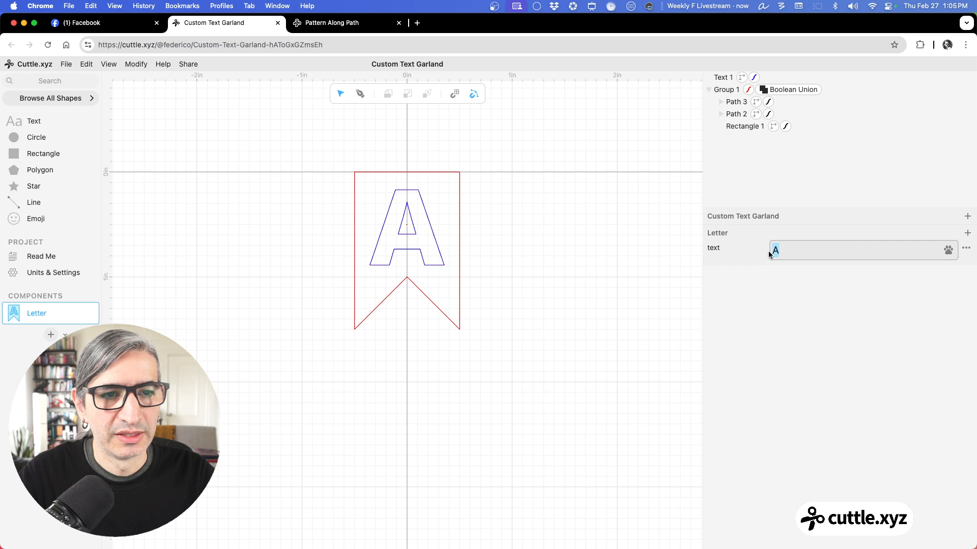
type("T")
left_click(622, 271)
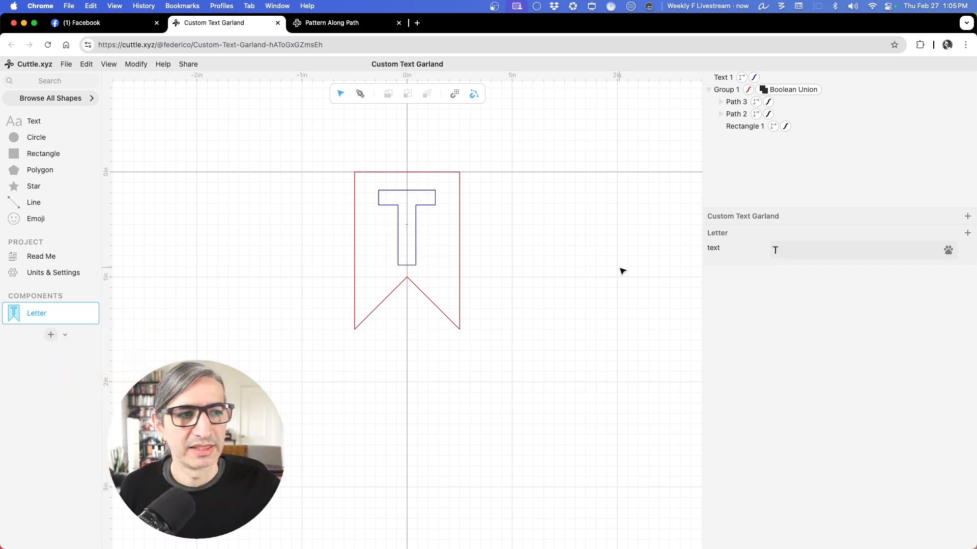
Create a new component and place a Letter flag in it at x -1.11, y 0.00.
left_click(51, 334)
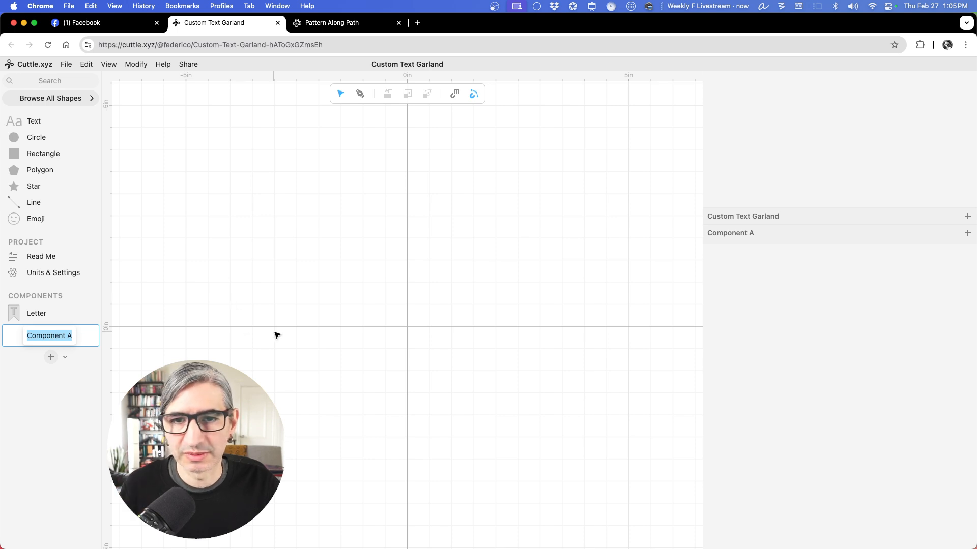
left_click_drag(12, 312, 358, 327)
left_click(439, 381)
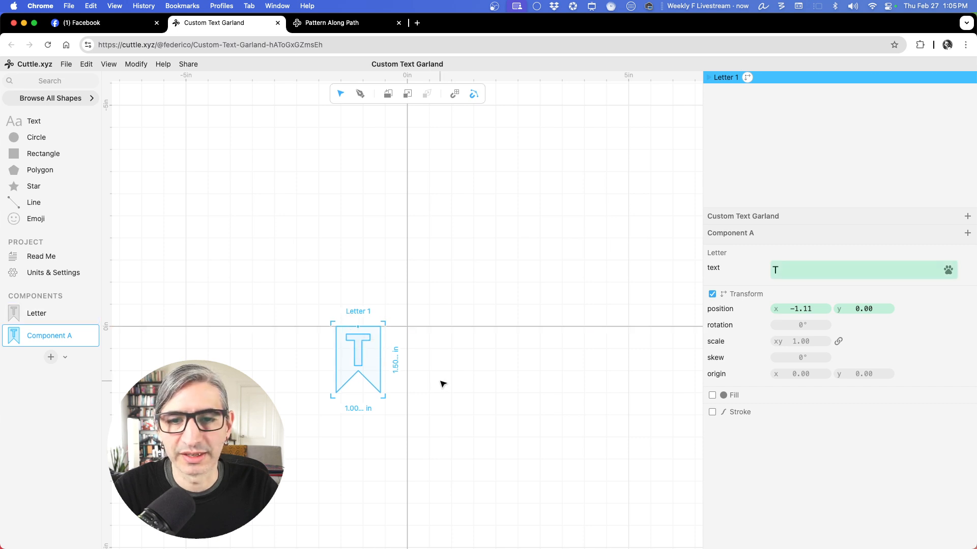
Place a second Letter flag at x 0.00, y 0.00 beside the first and set its text to A.
scroll(428, 374, "up", 5)
left_click_drag(399, 373, 432, 300)
left_click(436, 303)
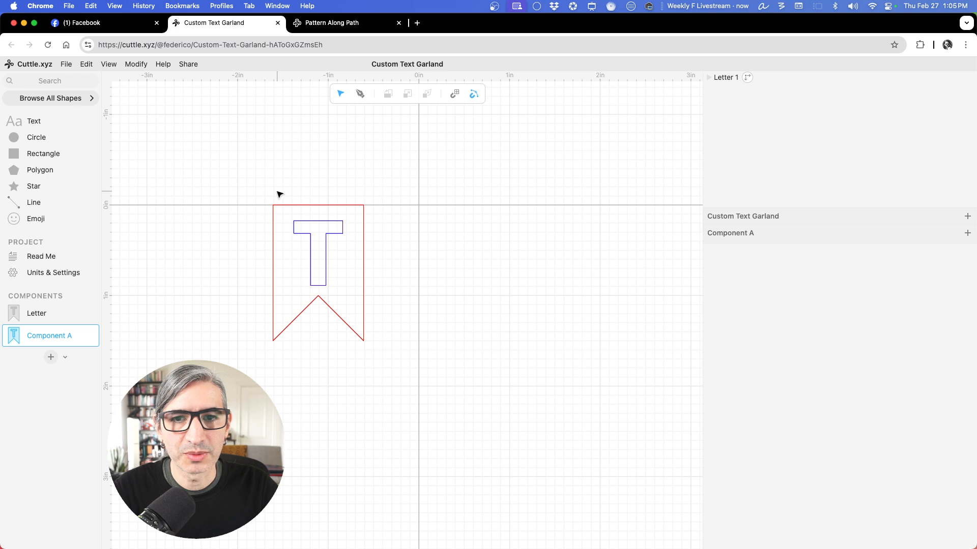
left_click_drag(267, 184, 370, 286)
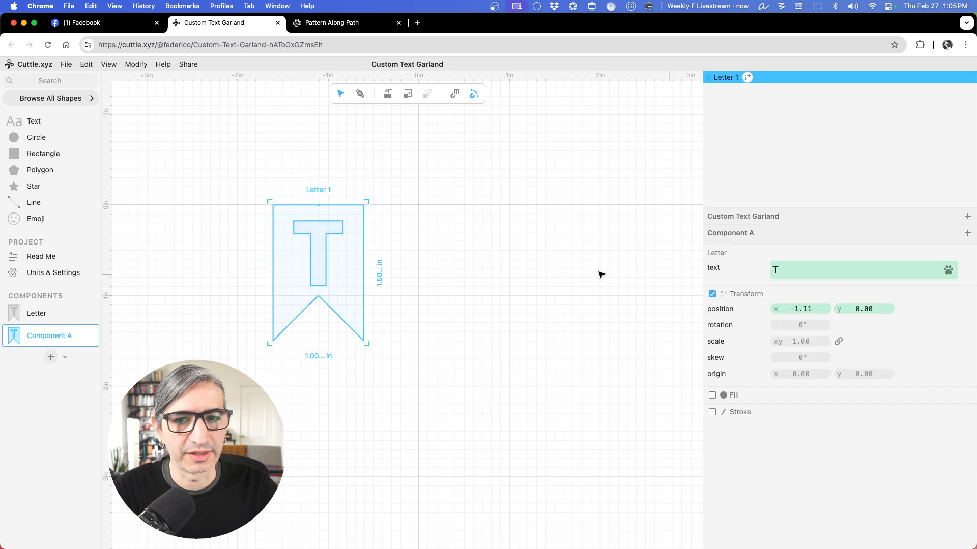
left_click_drag(13, 313, 421, 207)
left_click_drag(246, 151, 283, 218)
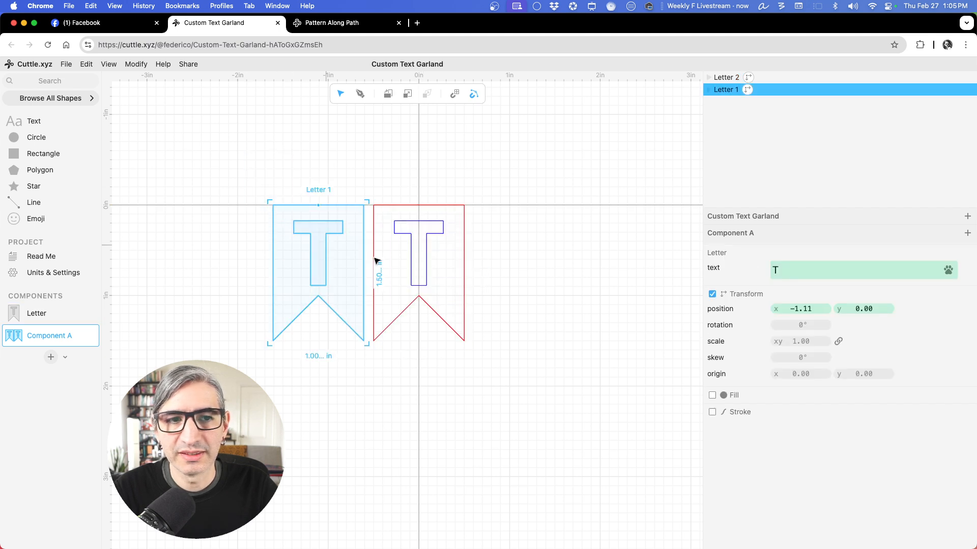
left_click_drag(413, 149, 506, 260)
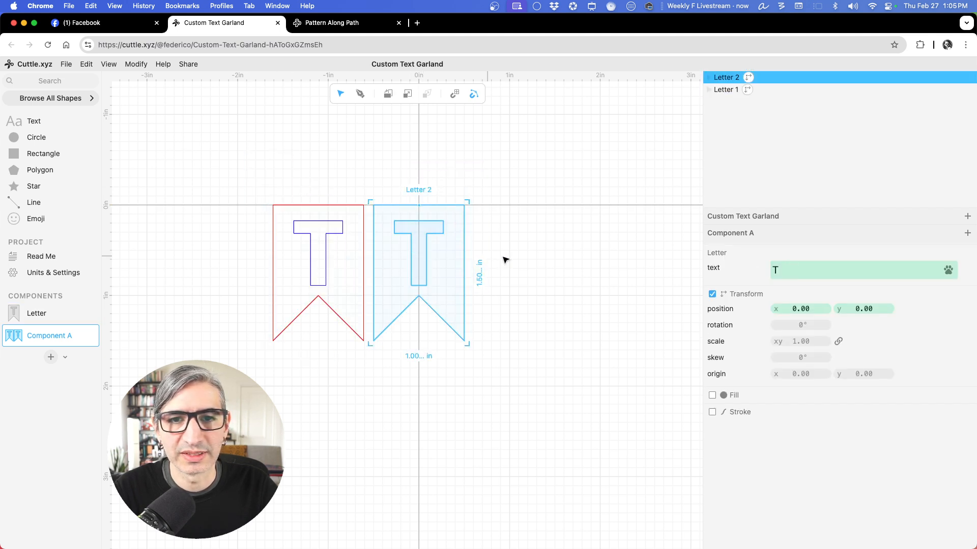
double_click(775, 270)
type("A")
left_click(608, 297)
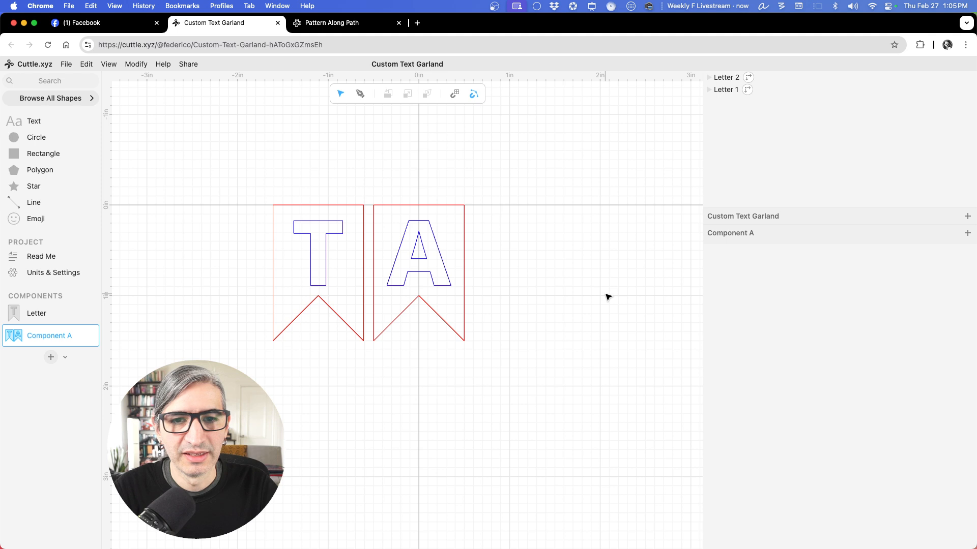
Place a third Letter flag at x 1.14, y 0.00 and set its text to O.
left_click(326, 253)
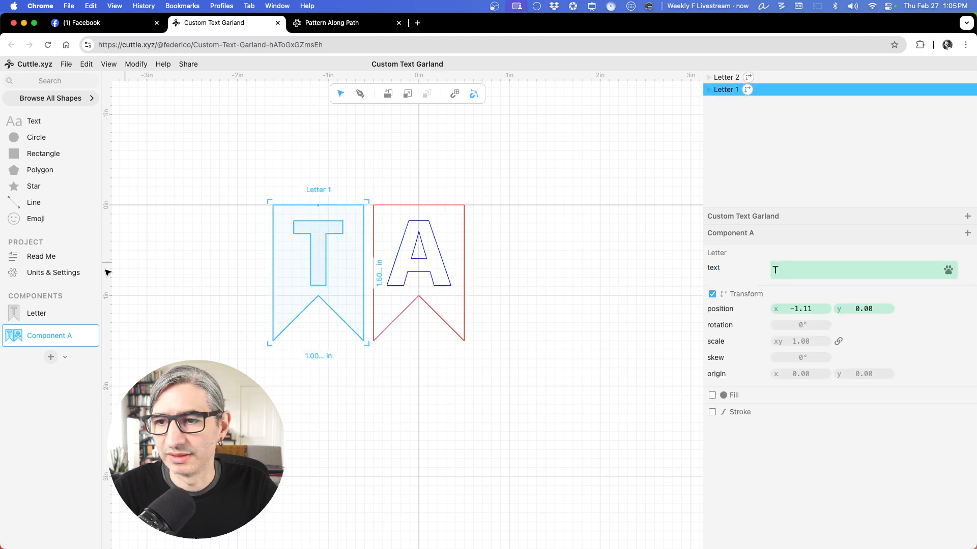
left_click_drag(14, 313, 522, 201)
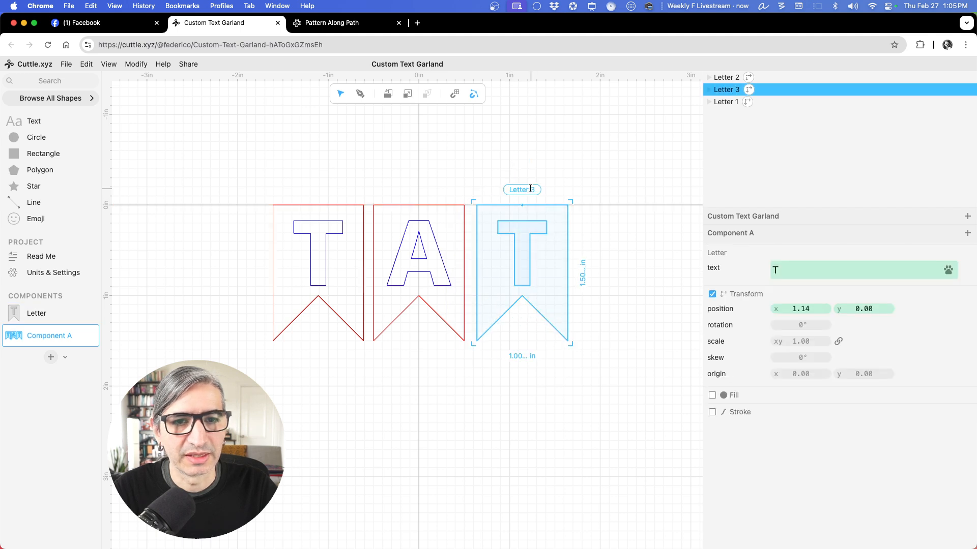
left_click(777, 269)
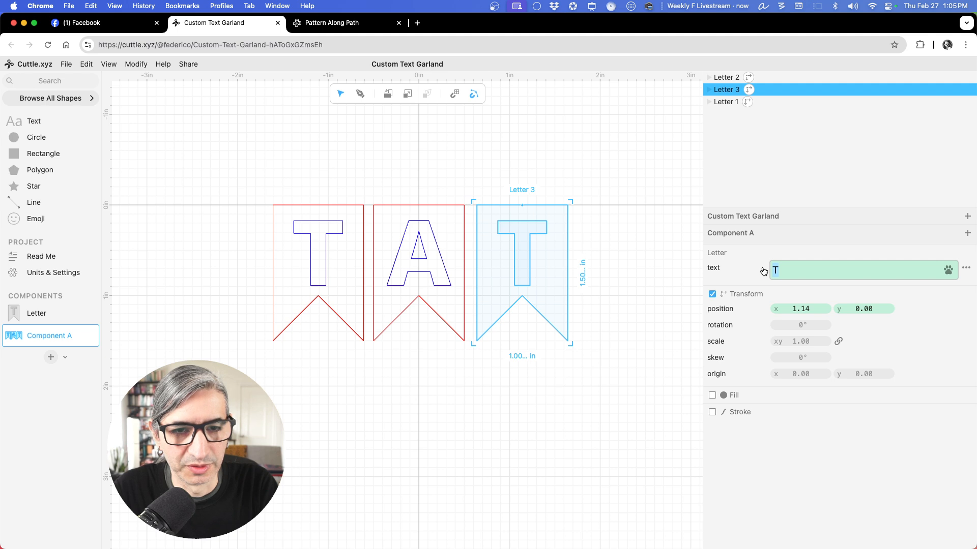
type("O")
left_click(391, 176)
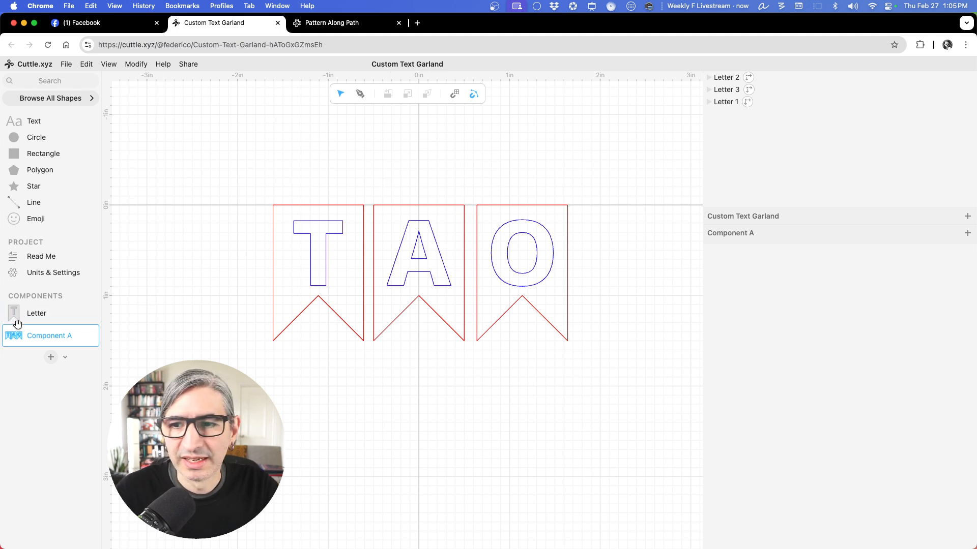
Rename the Letter component's text parameter to letter and go back to the component holding the three flags.
left_click(47, 315)
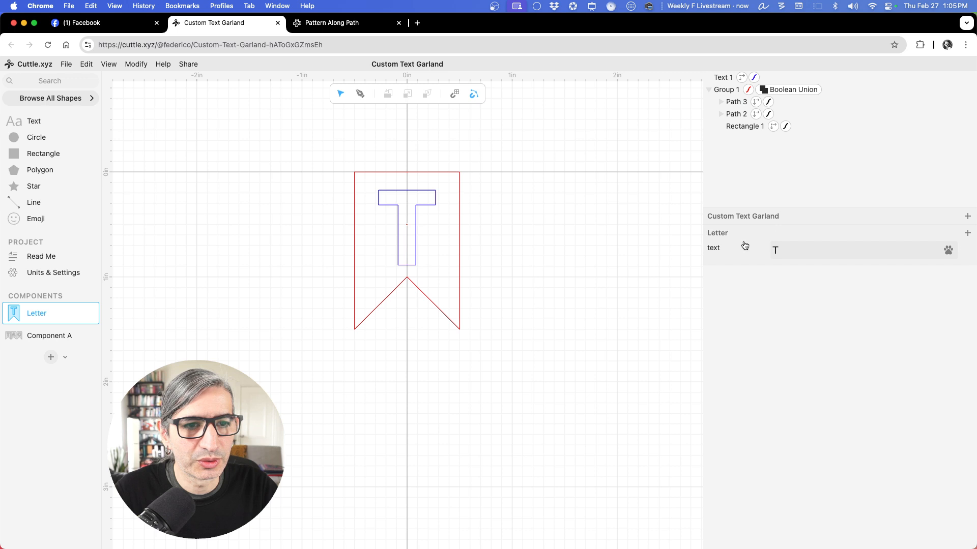
double_click(714, 249)
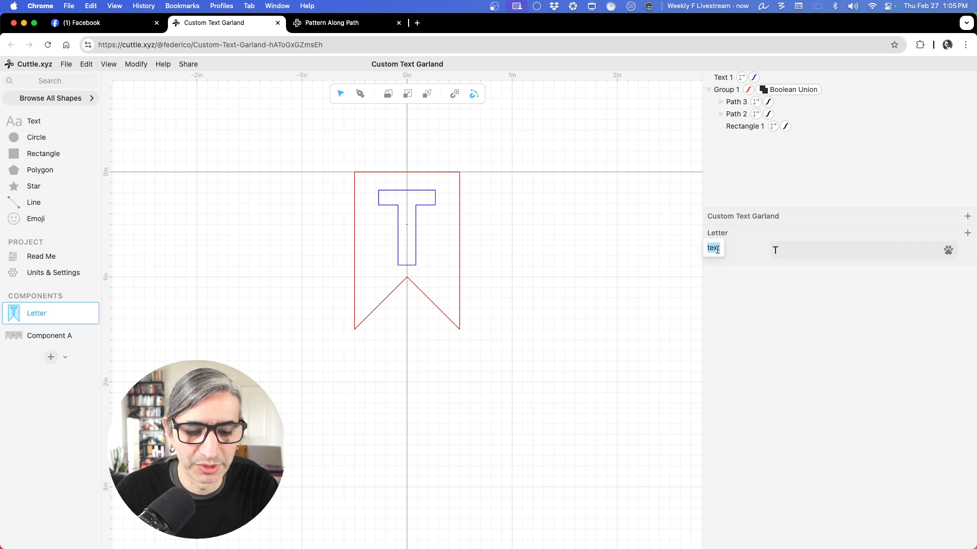
type("letter")
key("Return")
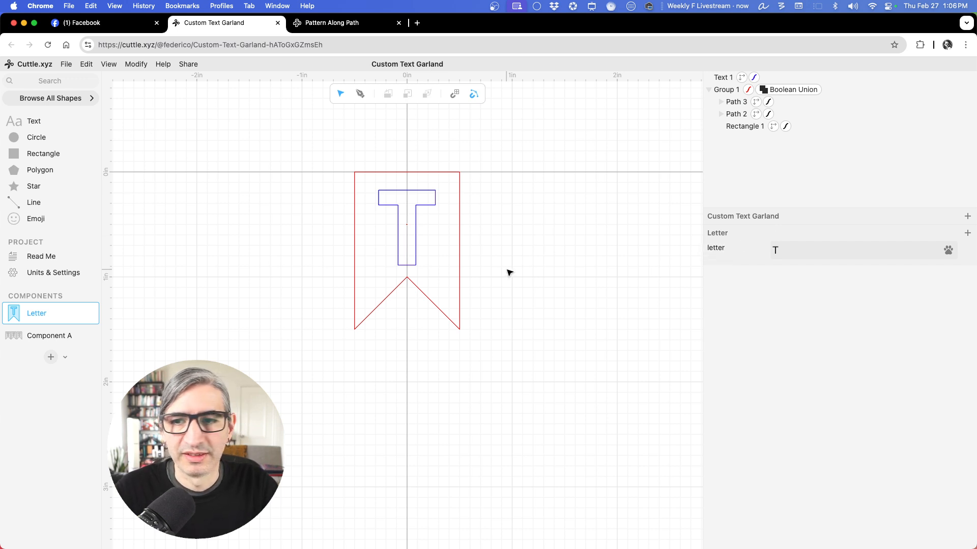
left_click(56, 336)
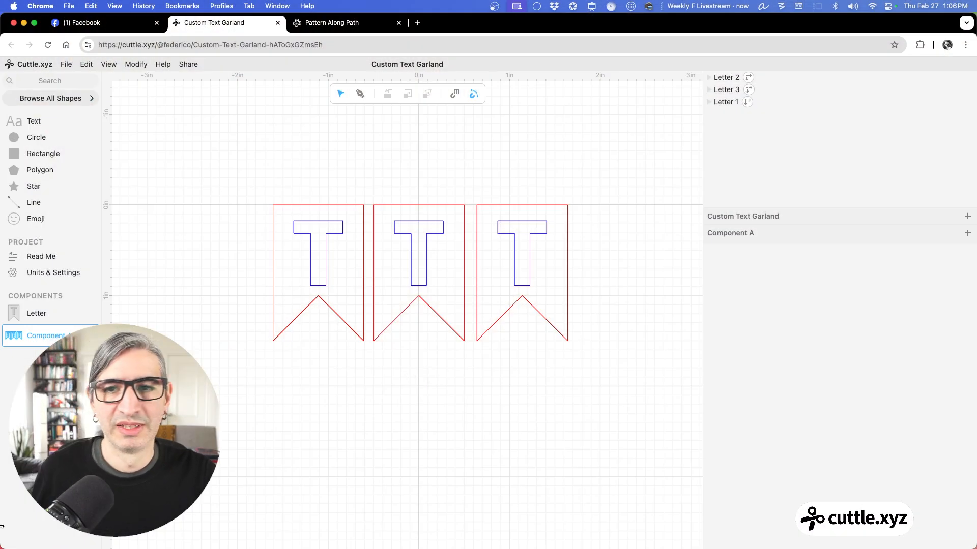
Open the Letter component and apply Round Corners to the flag outline group with a radius of about 0.05.
left_click(70, 312)
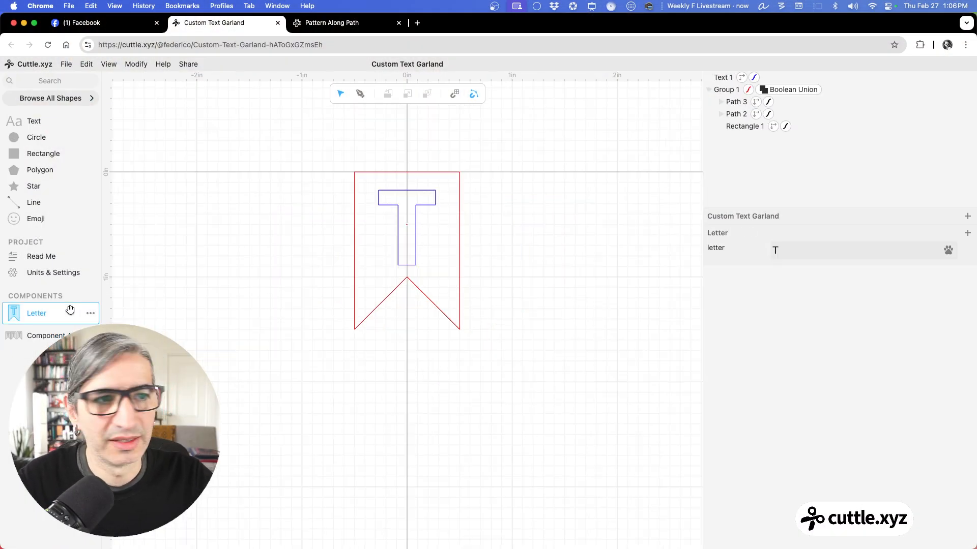
scroll(394, 295, "up", 5)
scroll(448, 356, "down", 5)
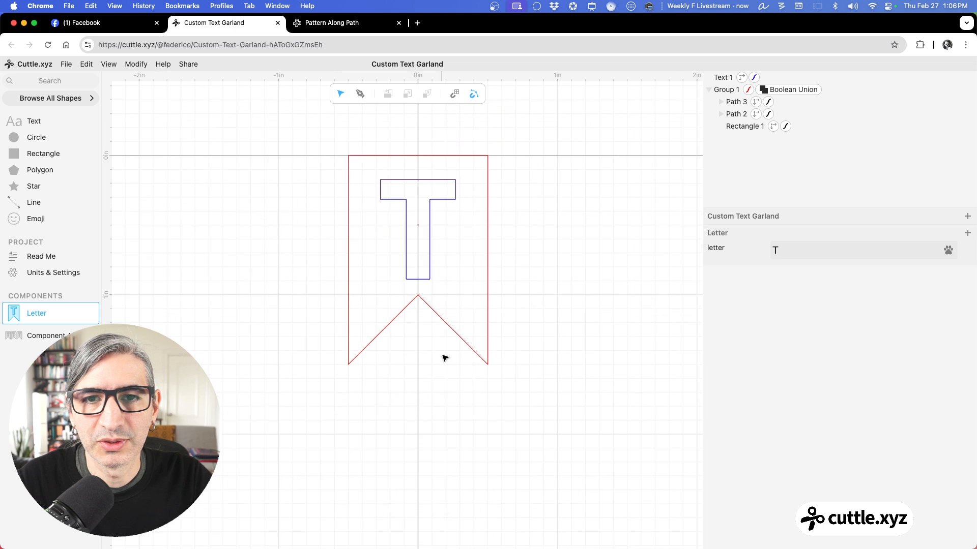
scroll(452, 384, "up", 2)
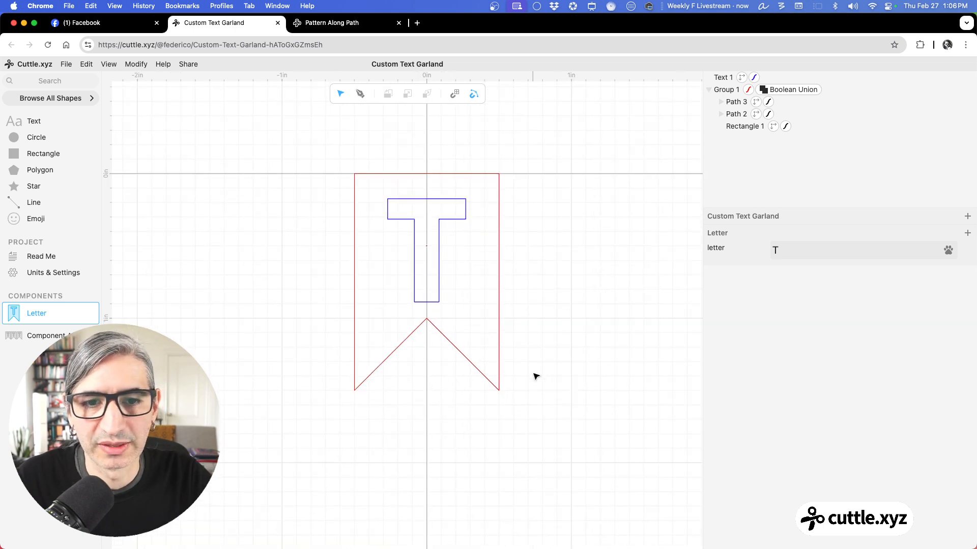
left_click_drag(531, 360, 484, 402)
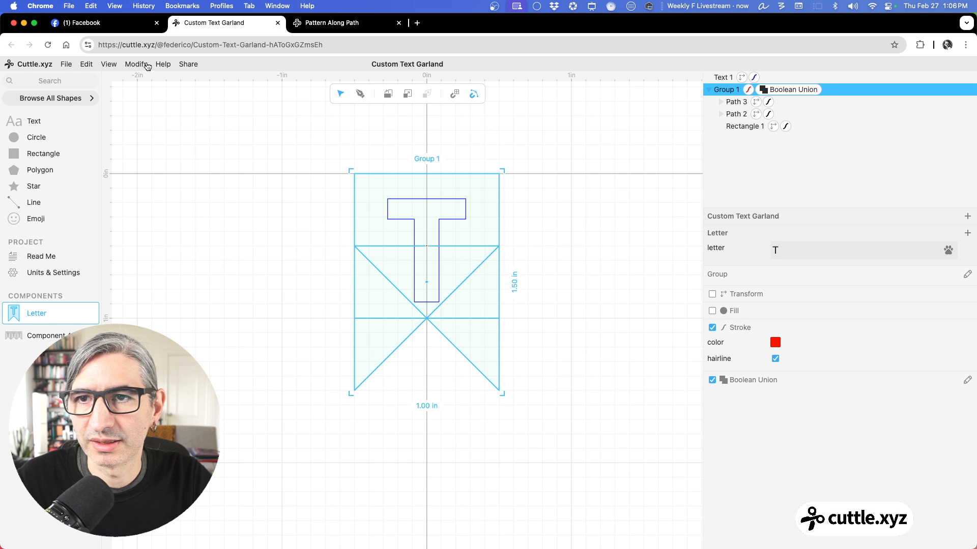
left_click(145, 65)
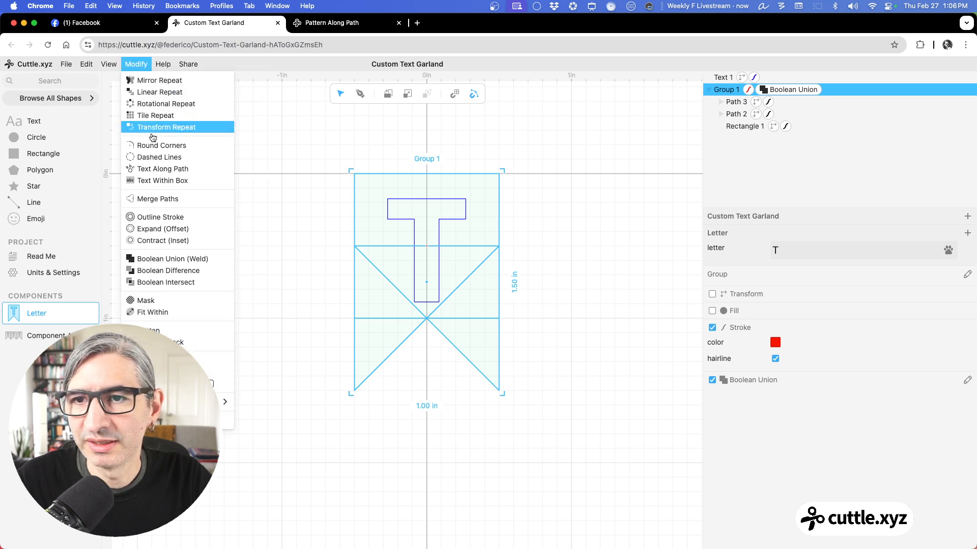
left_click(154, 145)
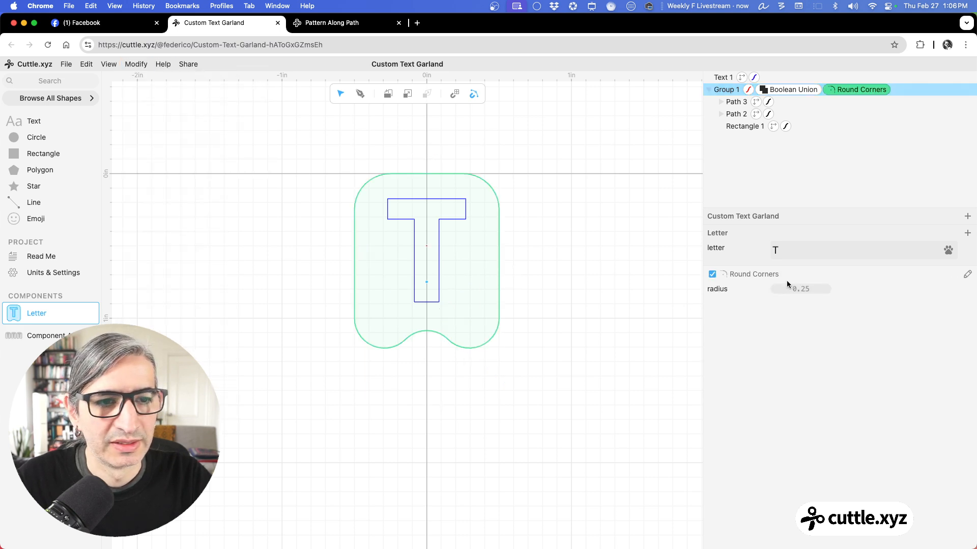
left_click_drag(803, 289, 776, 289)
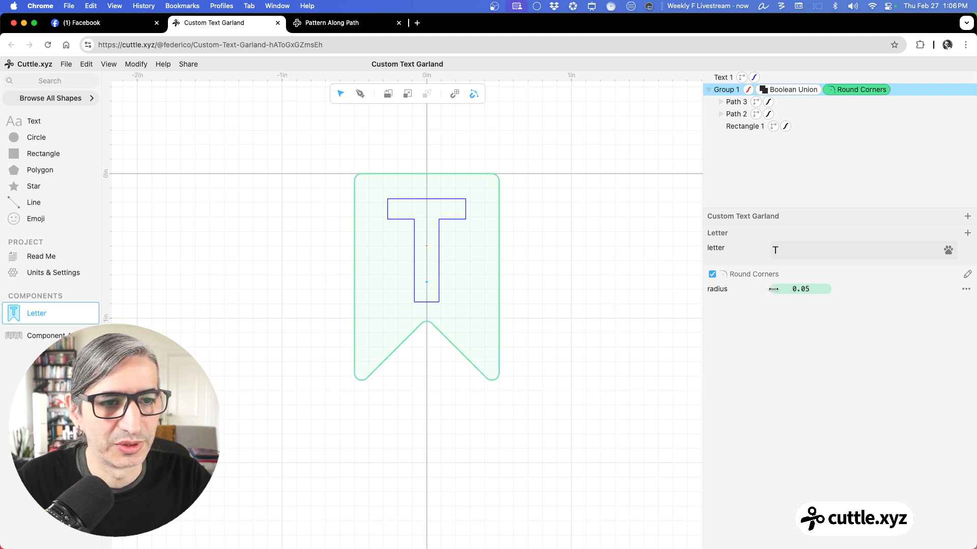
left_click(566, 323)
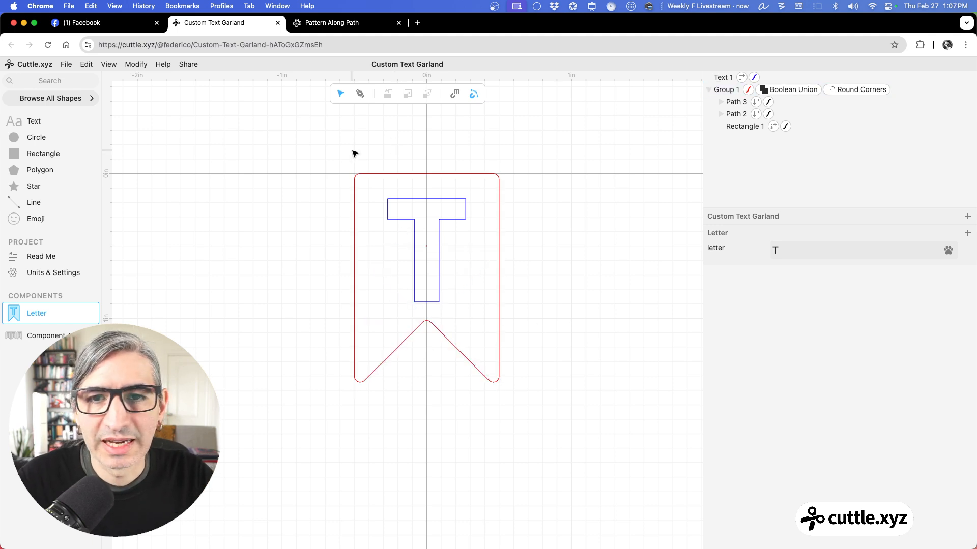
Return to the component holding the three flags and set the middle flag's letter to A.
left_click(41, 335)
left_click(477, 303)
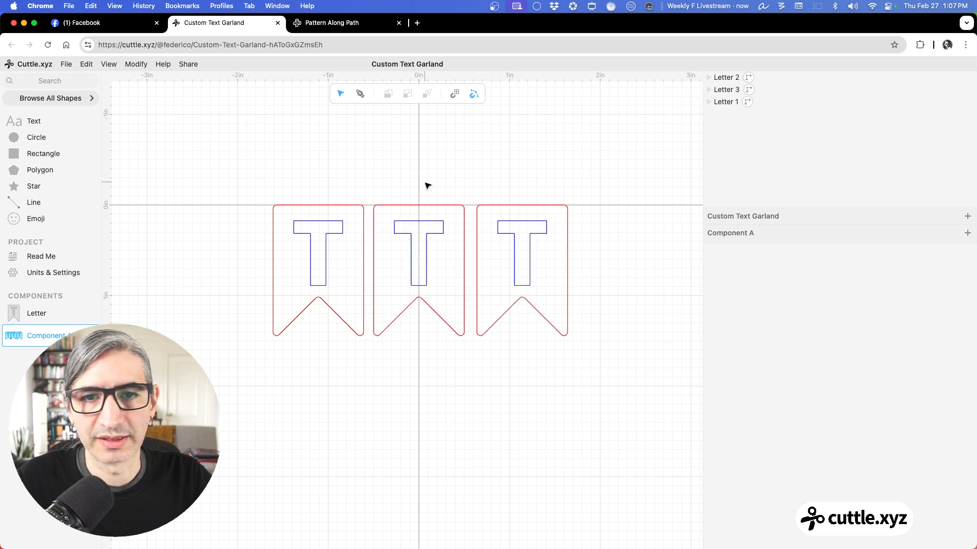
left_click(424, 209)
left_click(749, 274)
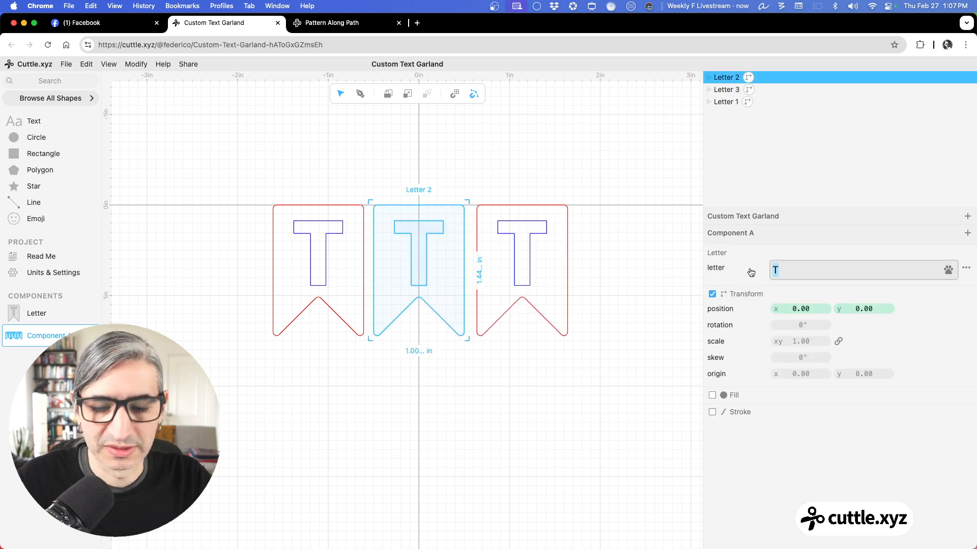
type("A")
left_click(580, 378)
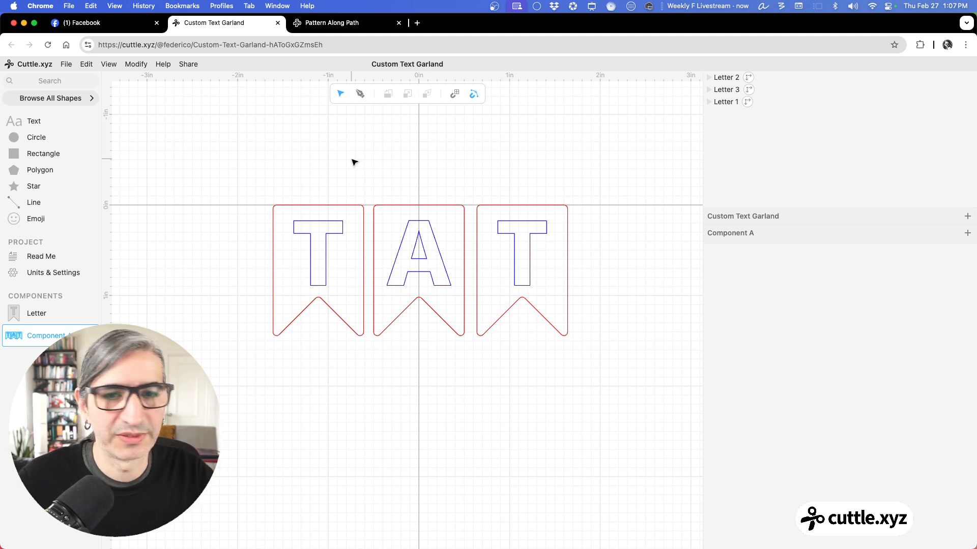
Reopen the Letter component, check how the flags hang in the Facebook reference photo, and return to Cuttle.
left_click(39, 312)
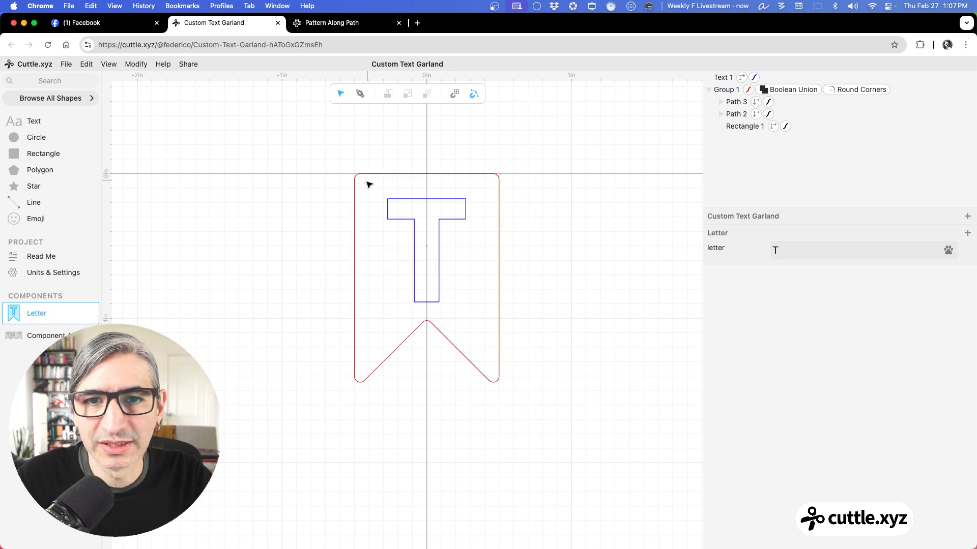
left_click(83, 22)
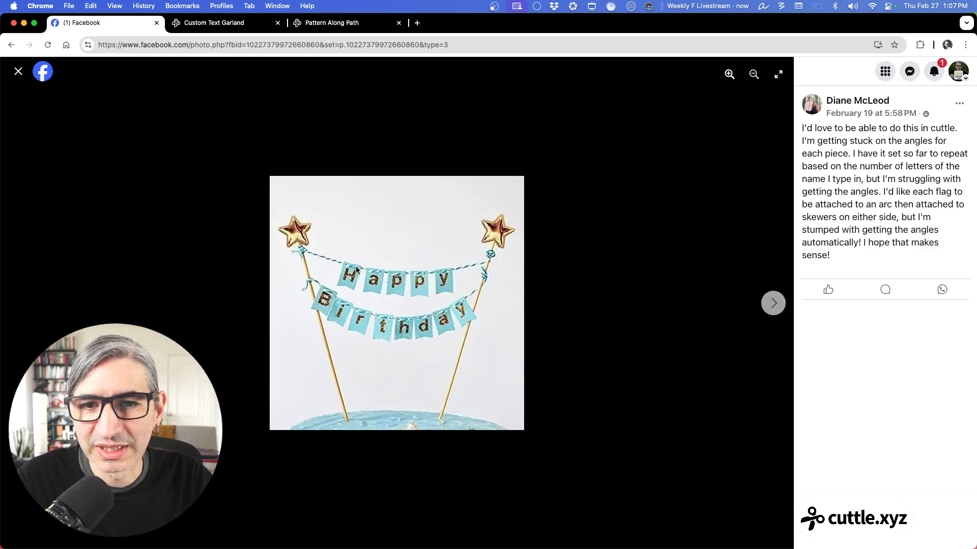
left_click(240, 23)
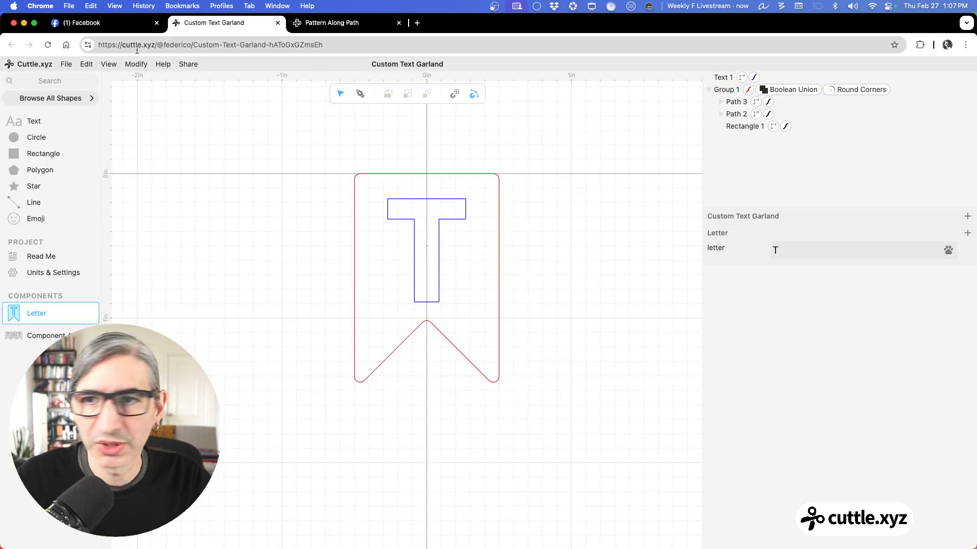
Place a circle in the flag's upper-left corner at x -0.42, y 0.09 and scale it to 0.06.
left_click_drag(23, 137, 366, 187)
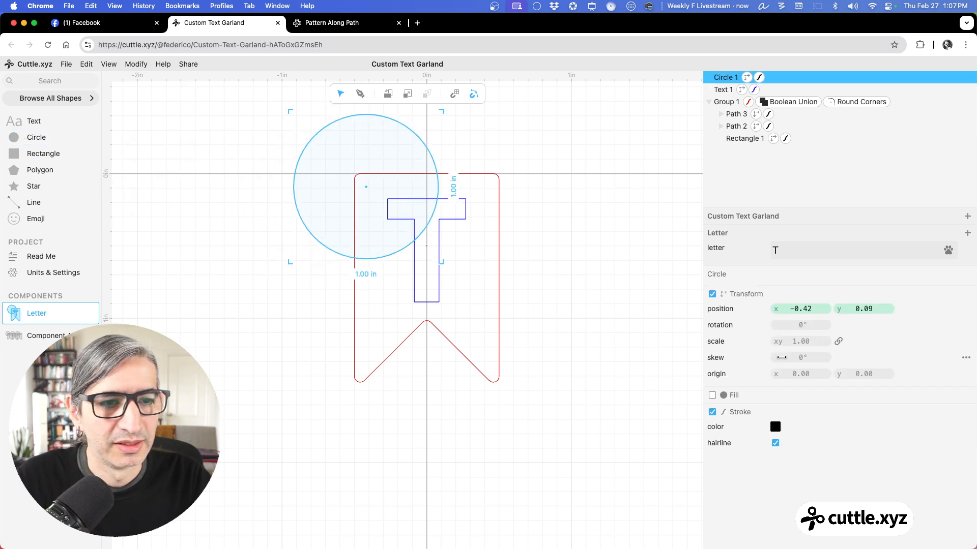
mouse_move(800, 341)
left_mouse_down()
mouse_move(647, 338)
mouse_move(661, 339)
left_mouse_up()
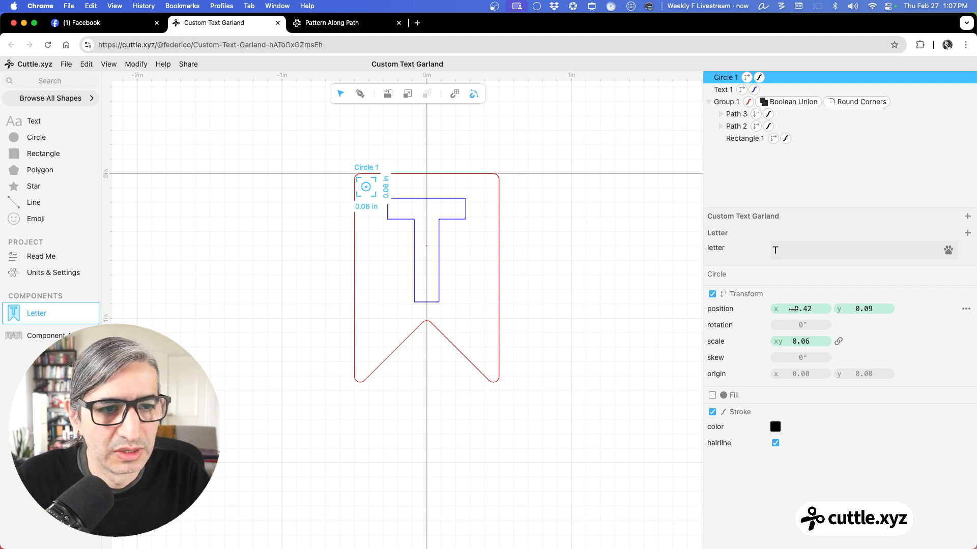
Try y positions of 0.06, -0.42 and 0.42 for the small circle, and undo these changes.
mouse_move(863, 309)
left_mouse_down()
mouse_move(835, 309)
mouse_move(874, 308)
mouse_move(862, 309)
left_mouse_up()
left_click(864, 309)
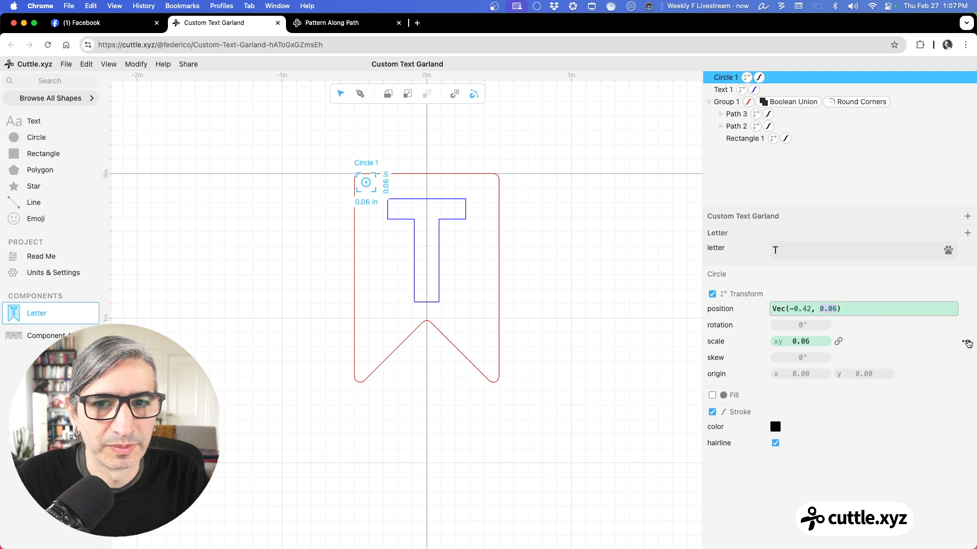
type("-")
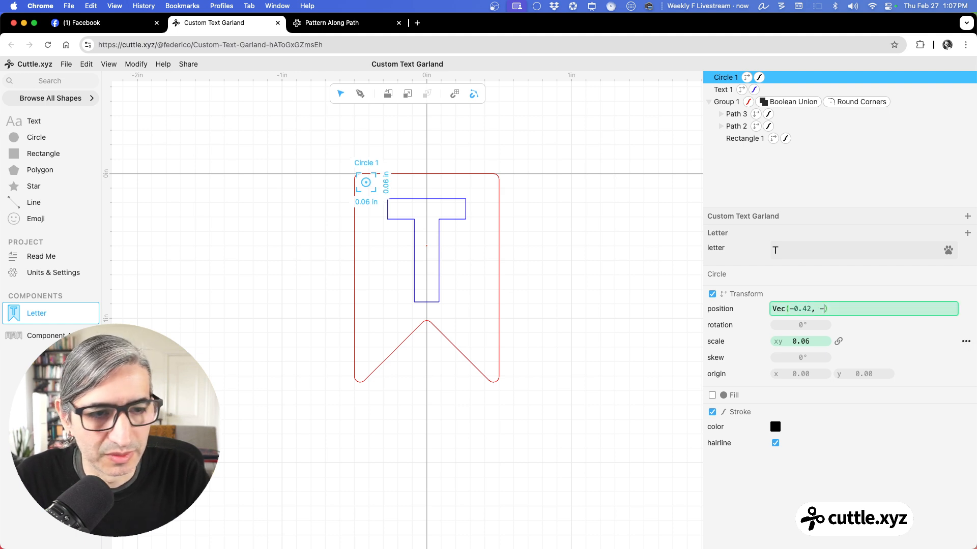
type("-")
key("BackSpace")
type("0")
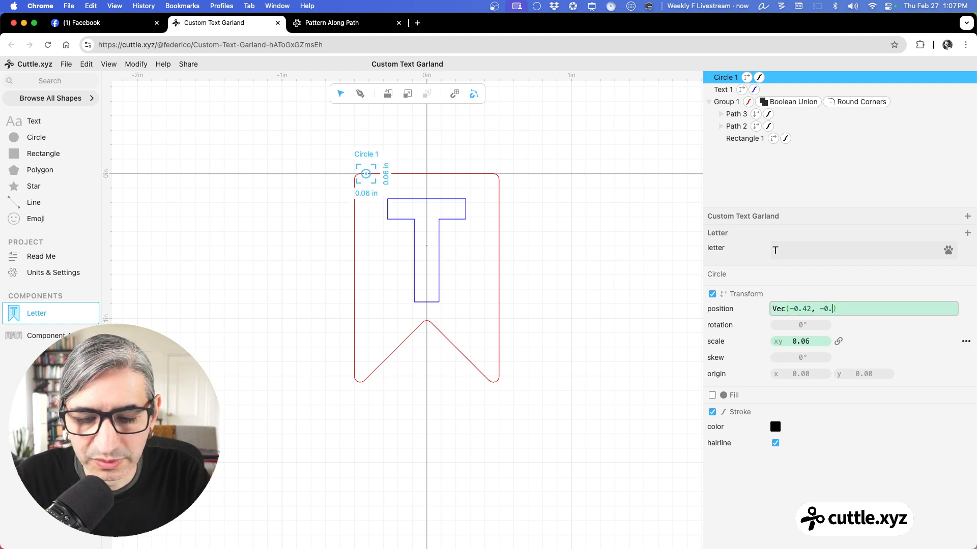
type(".42")
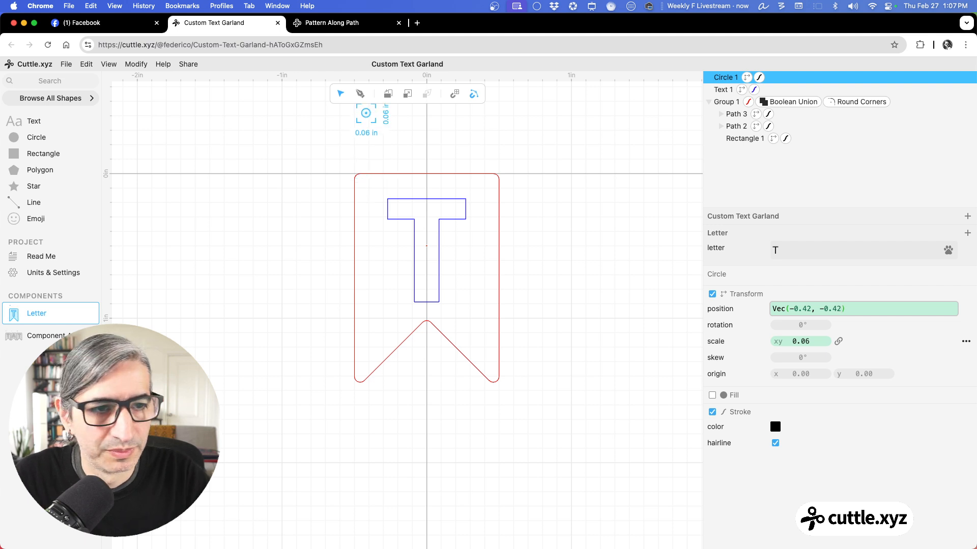
key("BackSpace")
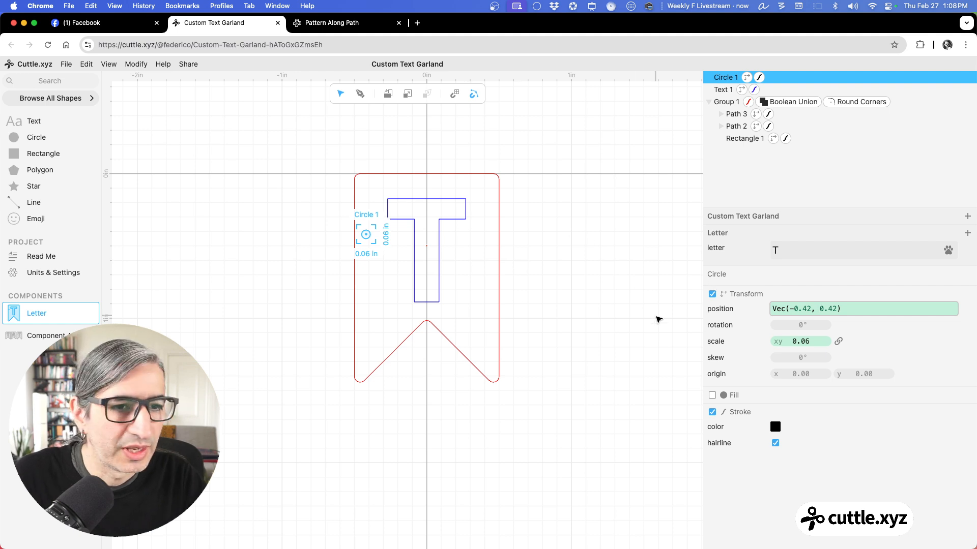
left_click_drag(832, 308, 779, 307)
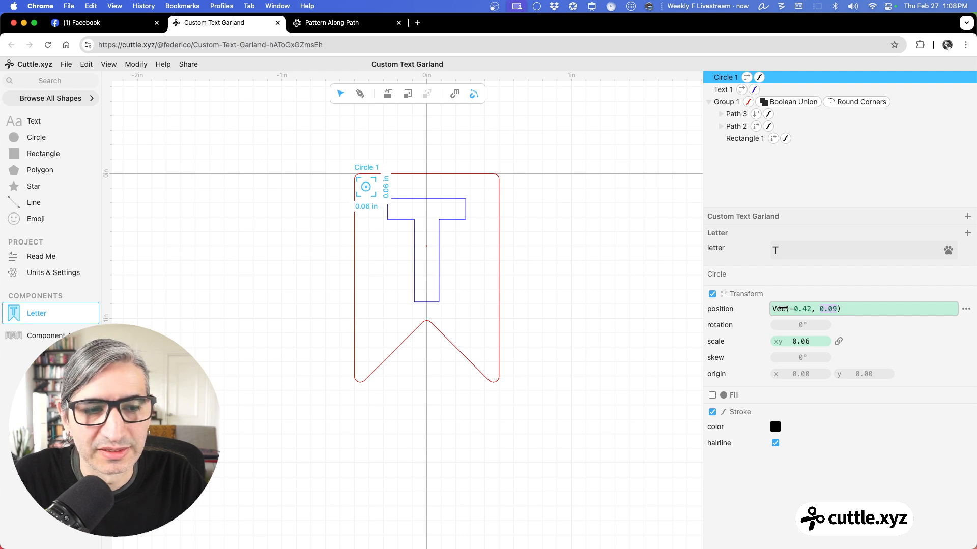
Set the small circle's y position to 0.08.
left_click(571, 331)
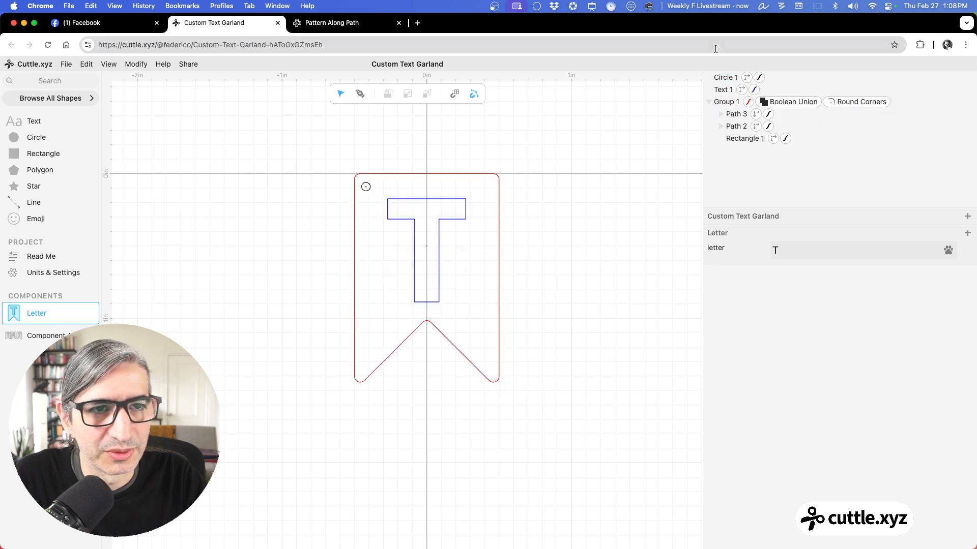
left_click(735, 76)
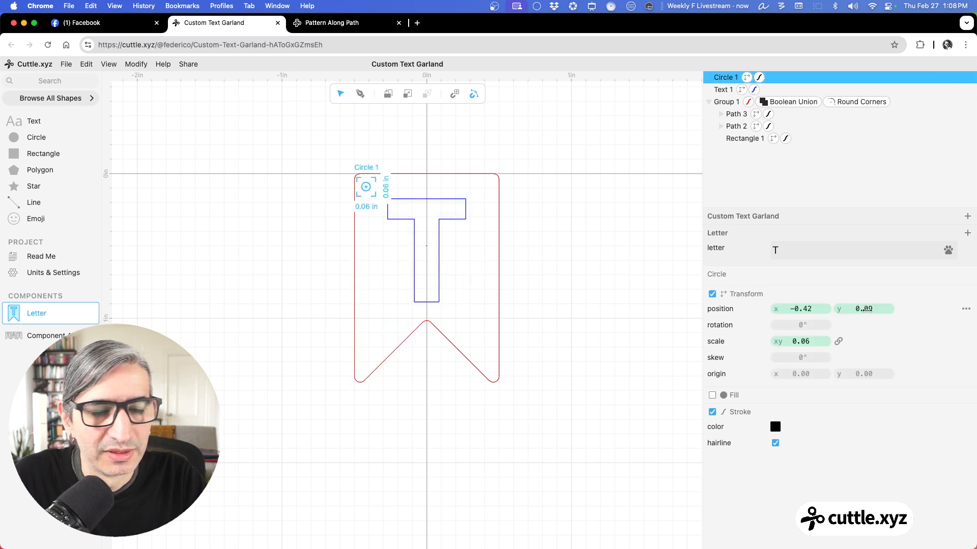
left_click_drag(866, 309, 863, 309)
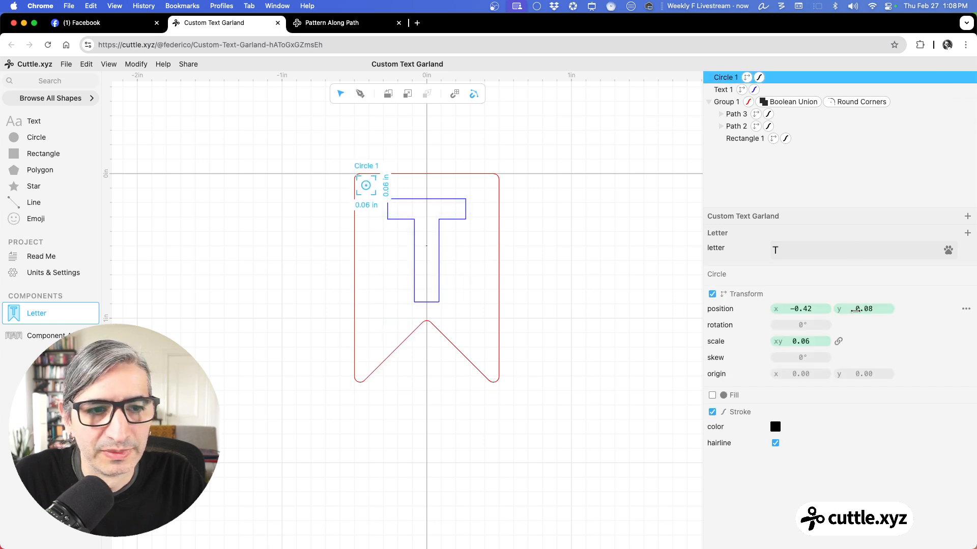
left_click(585, 339)
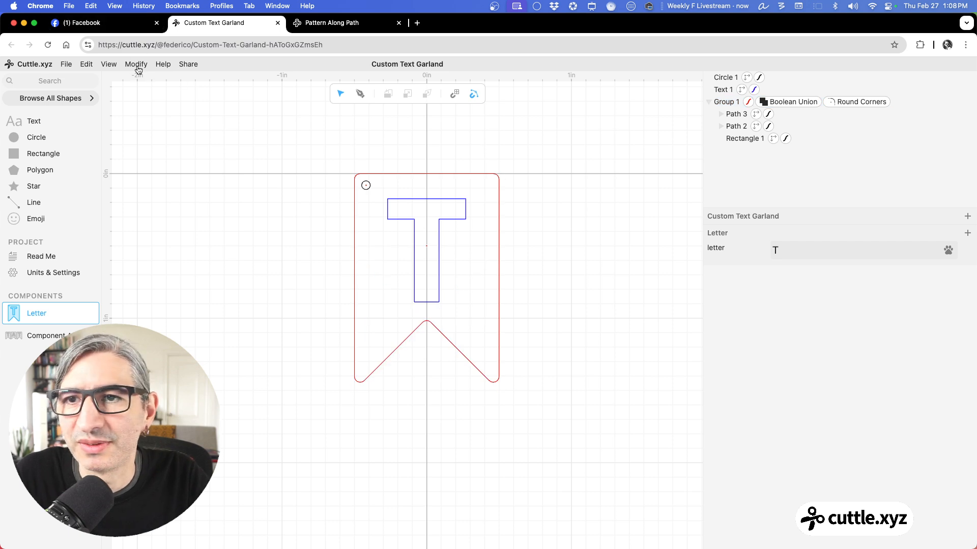
Apply a Mirror Repeat to the small circle to make a matching hole in the flag's opposite upper corner.
left_click(366, 185)
left_click(143, 64)
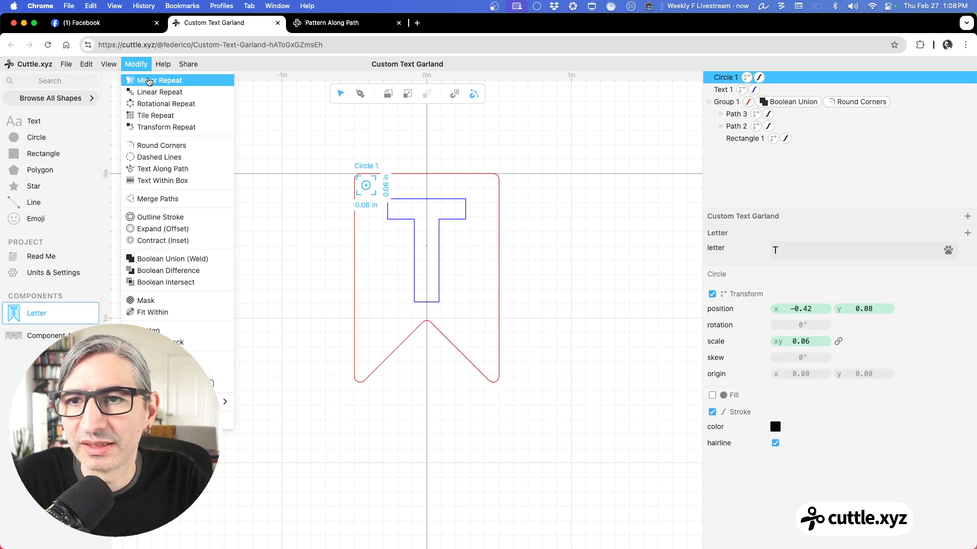
left_click(150, 78)
left_click(572, 187)
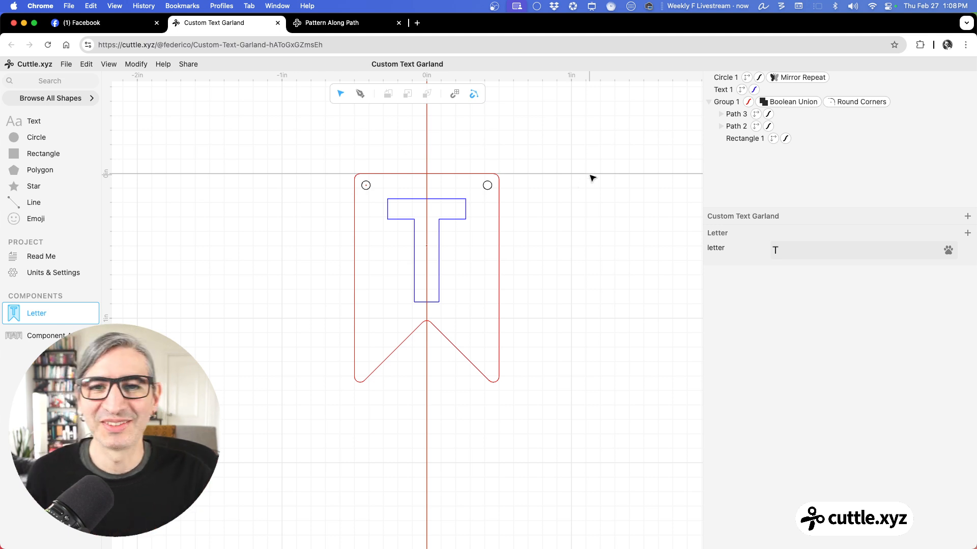
left_click(487, 186)
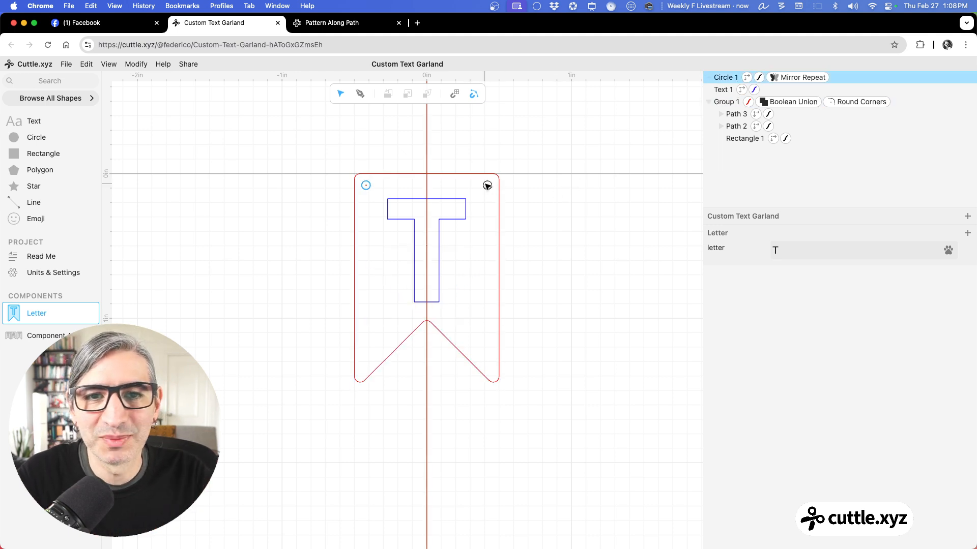
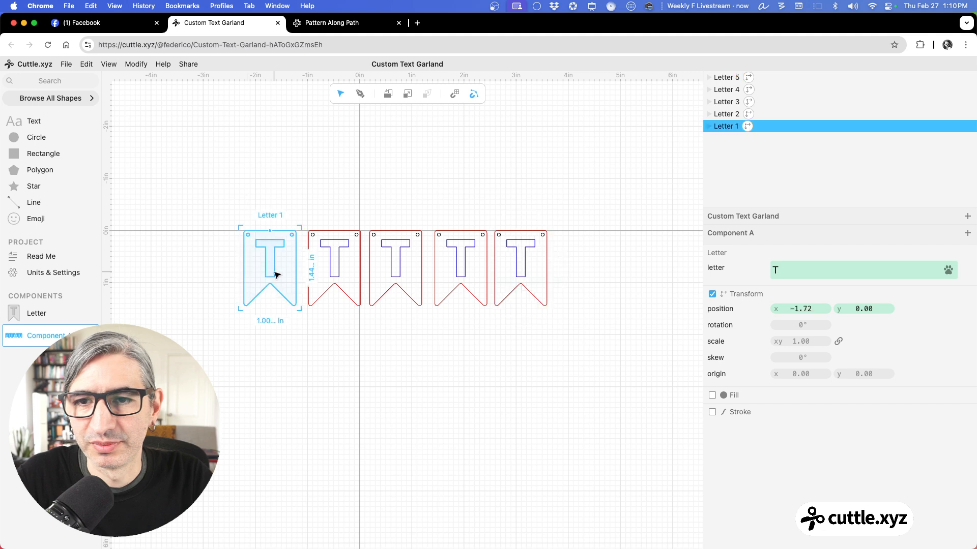
In the row of five flags, set the first flag's letter to H and the second flag's to A.
left_click(791, 269)
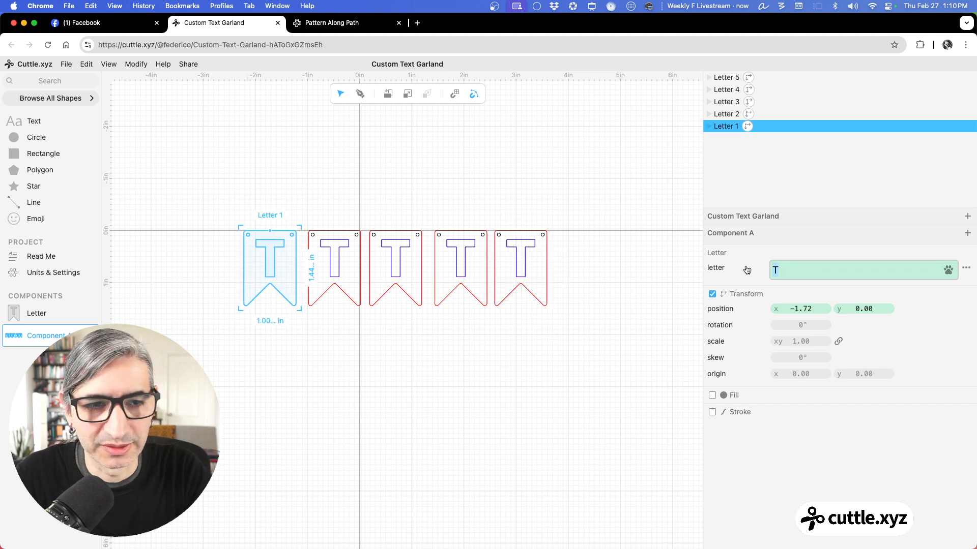
type("H")
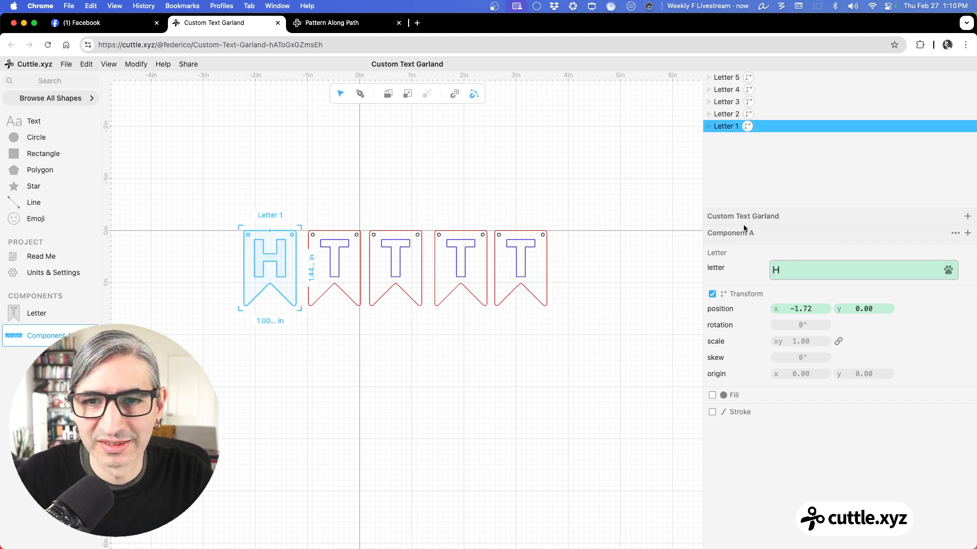
left_click(333, 188)
left_click(331, 257)
left_click(864, 269)
type("A")
left_click(394, 184)
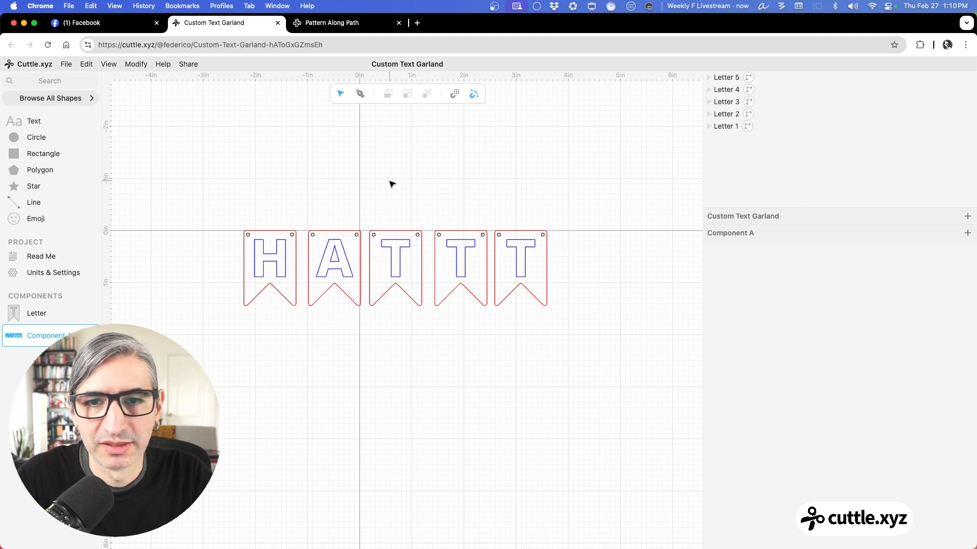
Set the letter of both the third and the fourth flag to P.
left_click(411, 268)
left_click(808, 269)
type("P")
left_click(471, 178)
left_click(466, 251)
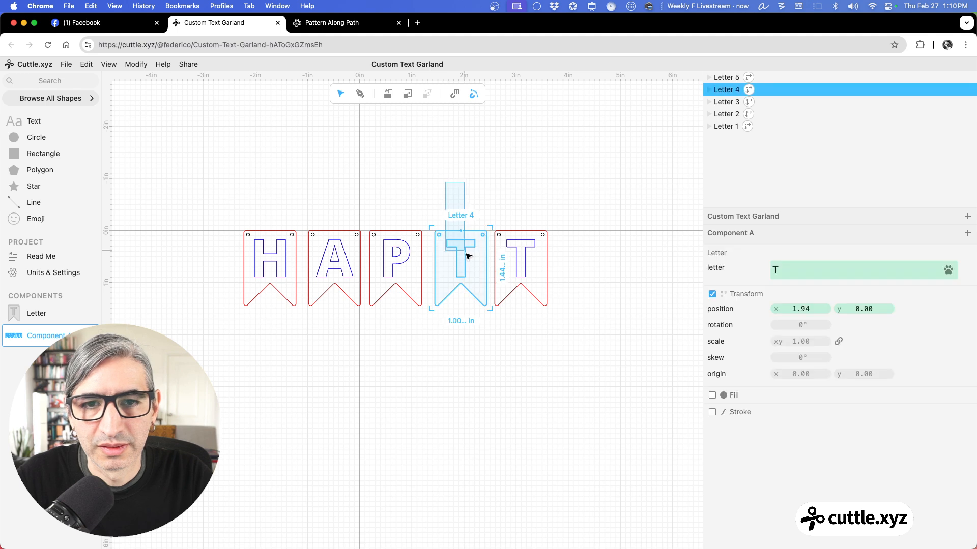
left_click(785, 268)
type("P")
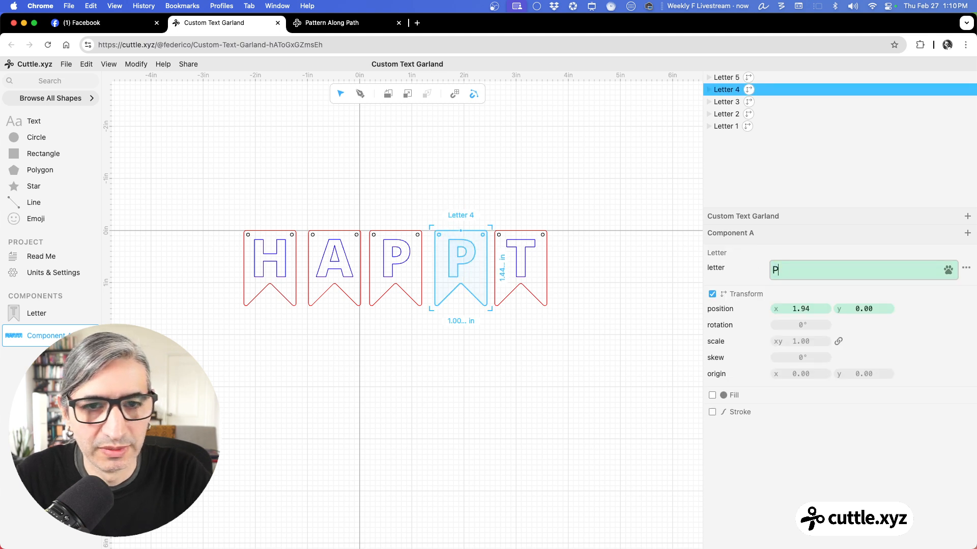
Set the fifth flag's letter to Y.
left_click(521, 166)
left_click(524, 254)
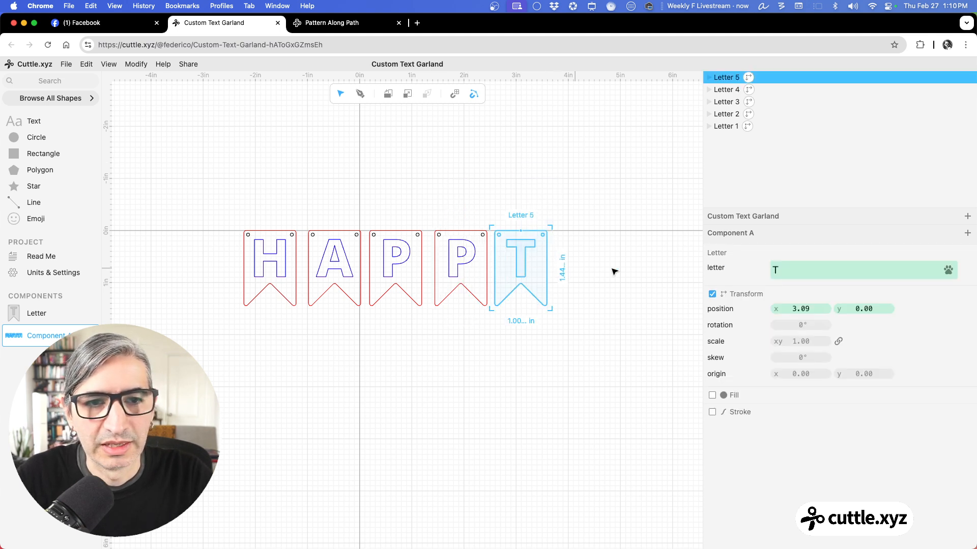
left_click(774, 268)
type("Y")
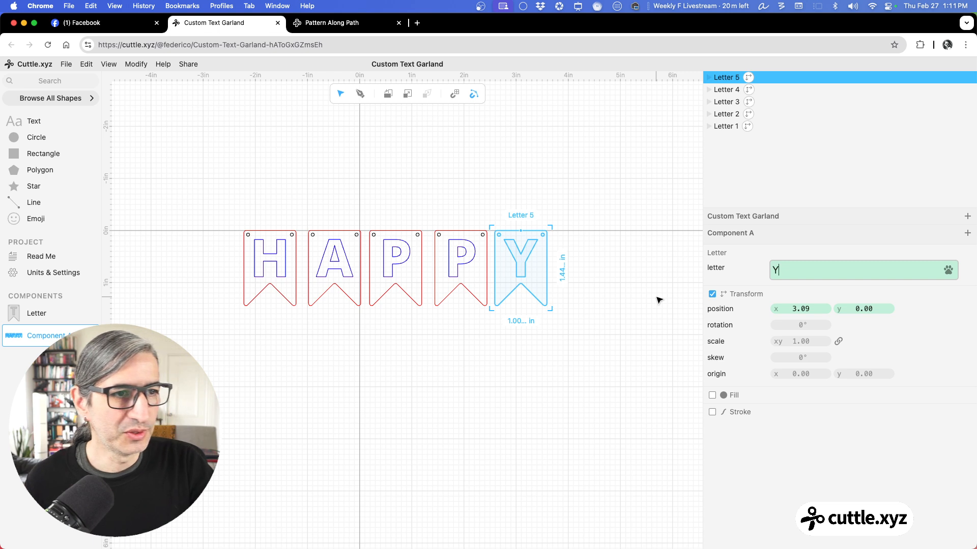
left_click(661, 330)
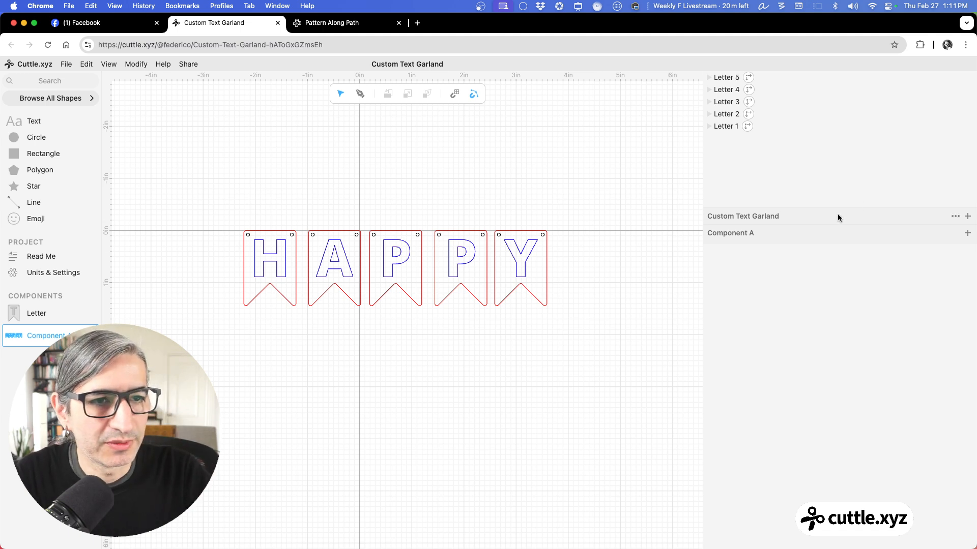
Add a project-level parameter named text to Custom Text Garland and set its parameter type to Text.
left_click(967, 217)
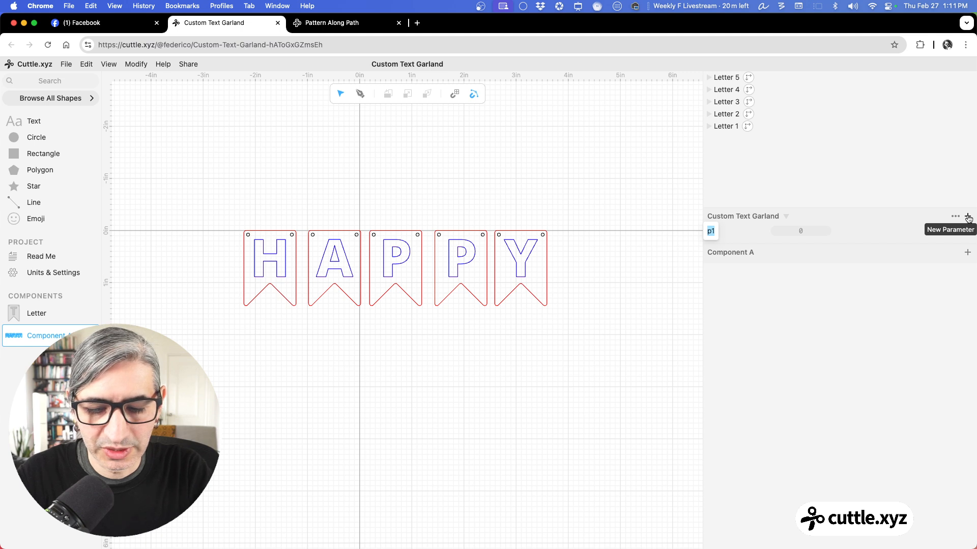
type("text")
left_click(908, 232)
left_click(959, 231)
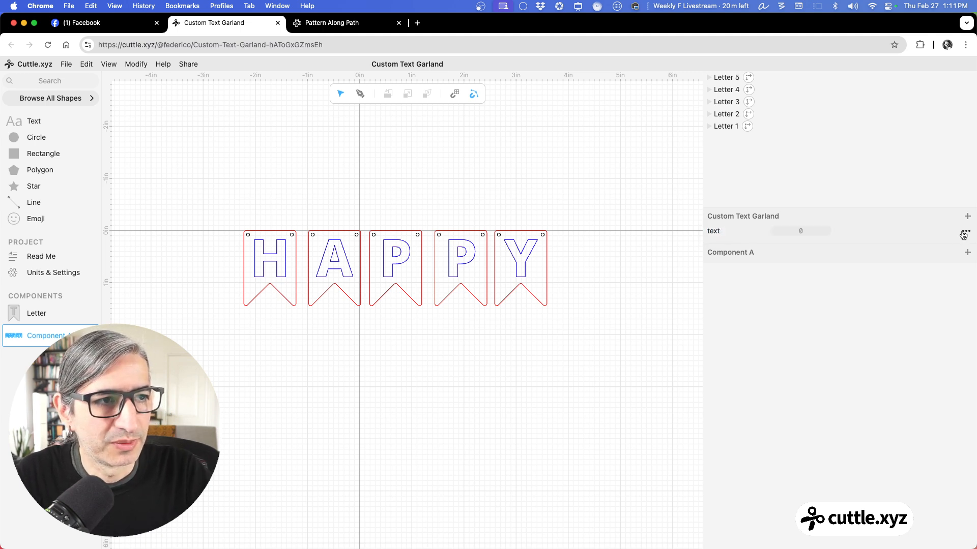
left_click(964, 233)
mouse_move(933, 179)
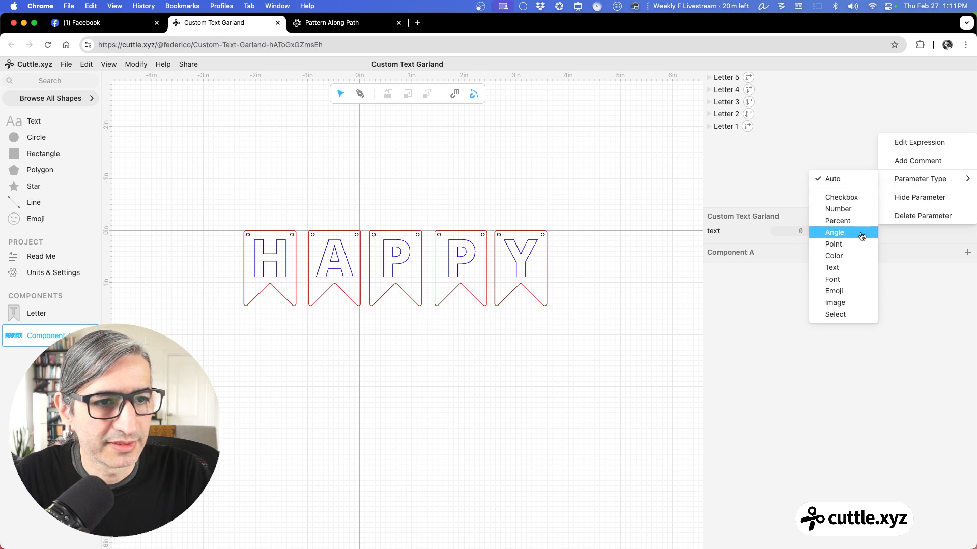
left_click(852, 269)
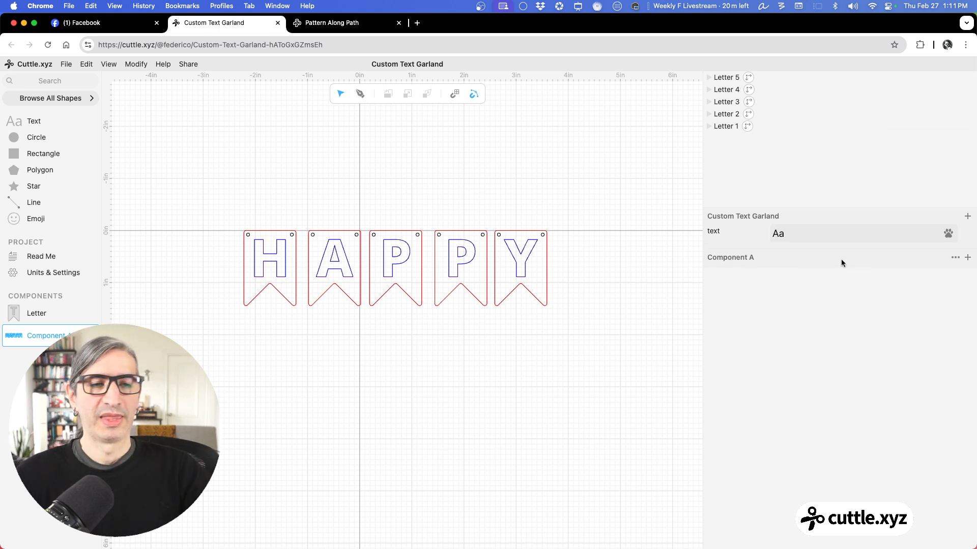
Set the project's text parameter to HAPPY.
left_click(794, 235)
left_click_drag(793, 234, 770, 233)
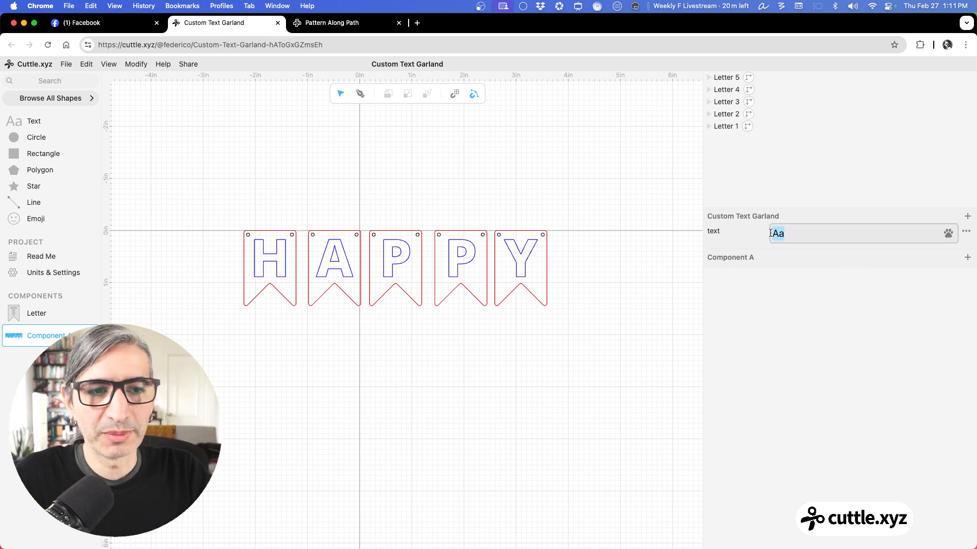
type("hap")
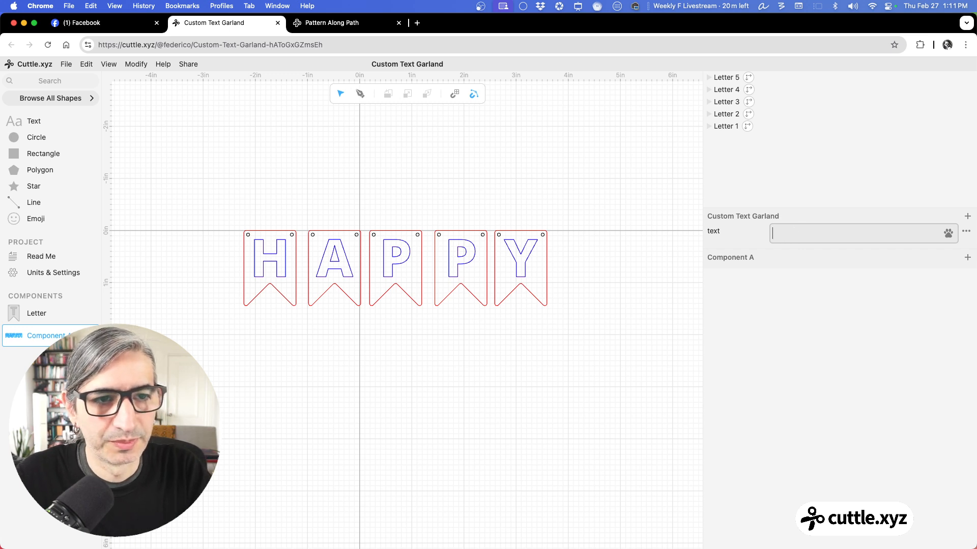
type("HAPPY")
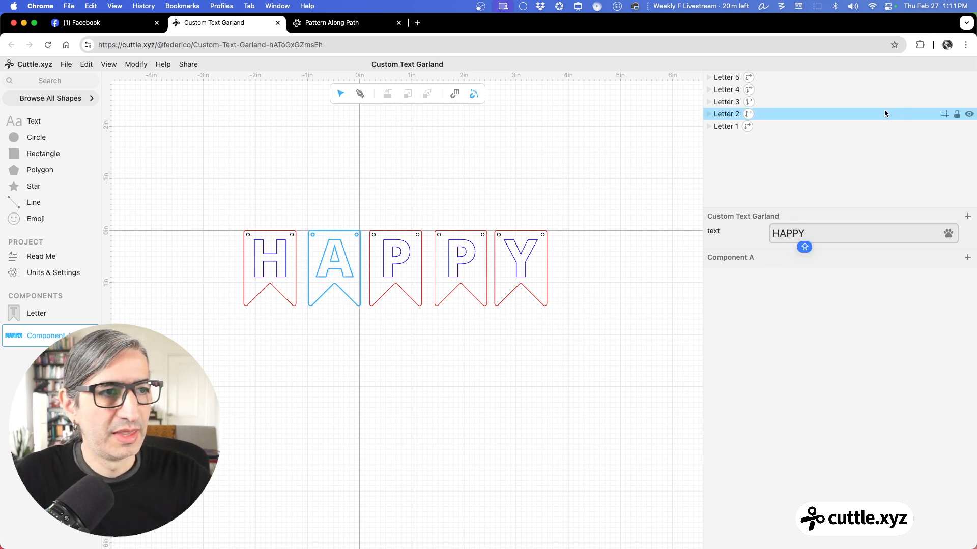
Delete all five individually lettered flags from Component A.
left_click(518, 270)
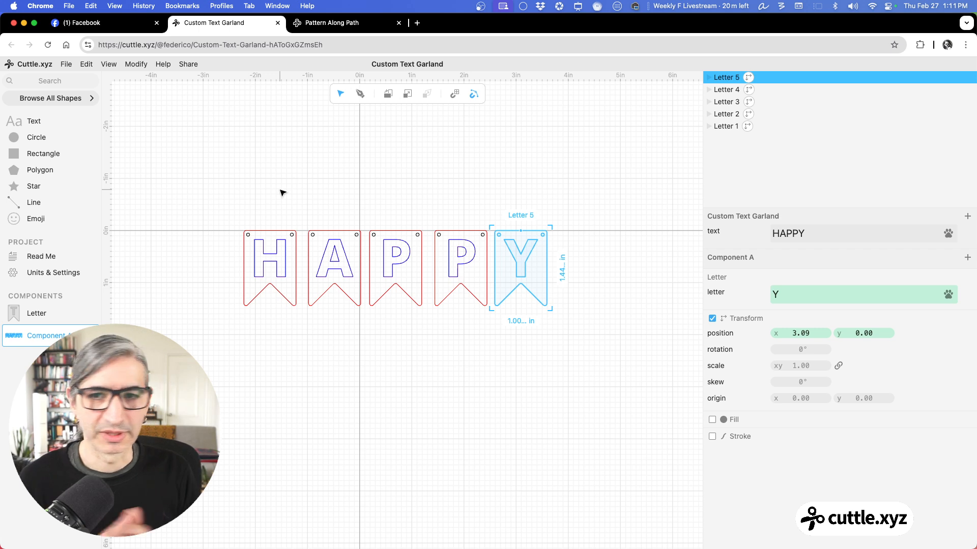
left_click_drag(220, 167, 555, 327)
left_click(558, 327)
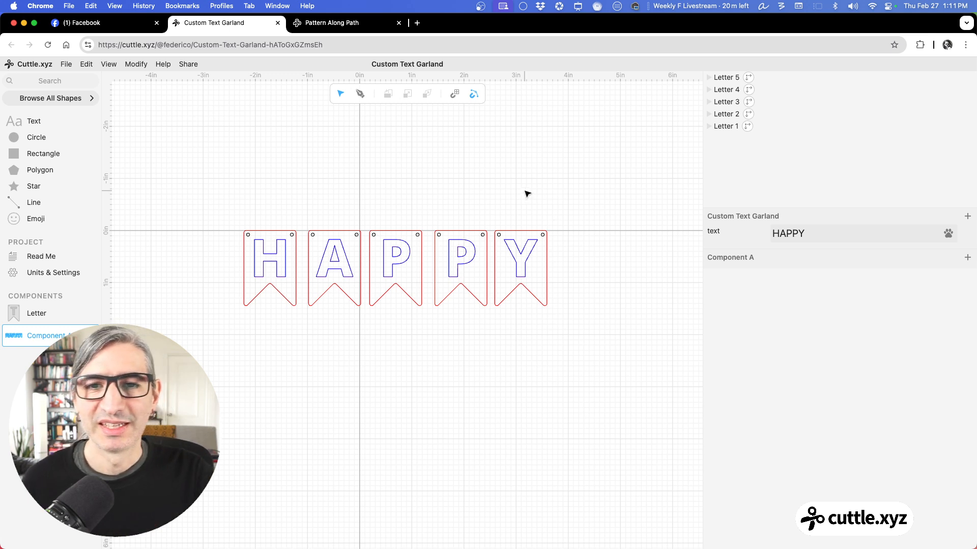
left_click_drag(227, 194, 584, 324)
key("Delete")
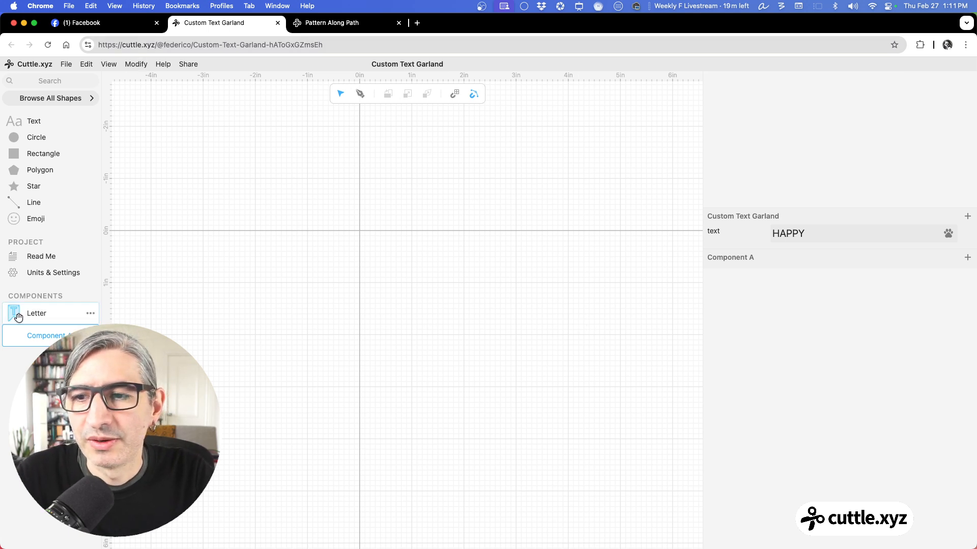
Place one instance of the Letter component at the origin of Component A.
left_click_drag(14, 312, 358, 232)
scroll(392, 327, "up", 3)
left_click(393, 328)
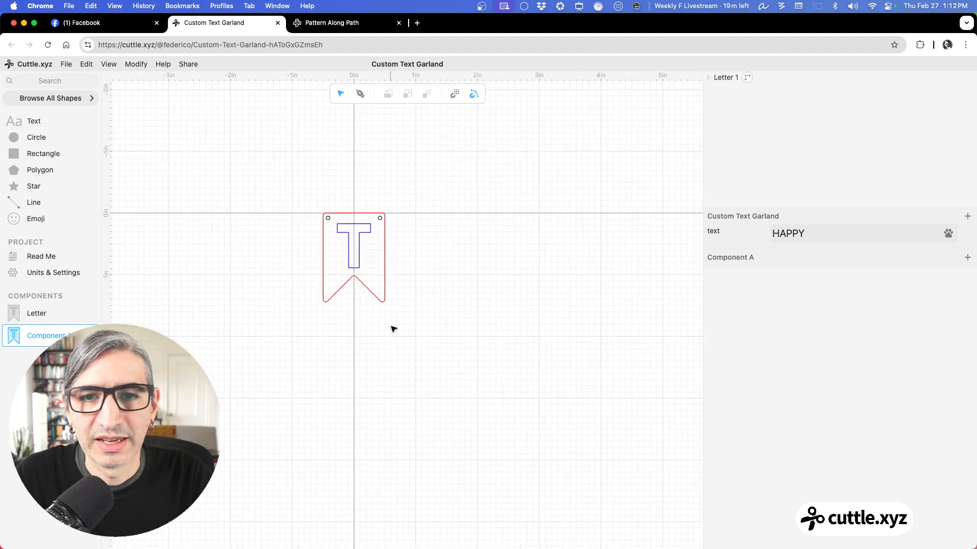
left_click_drag(390, 328, 377, 346)
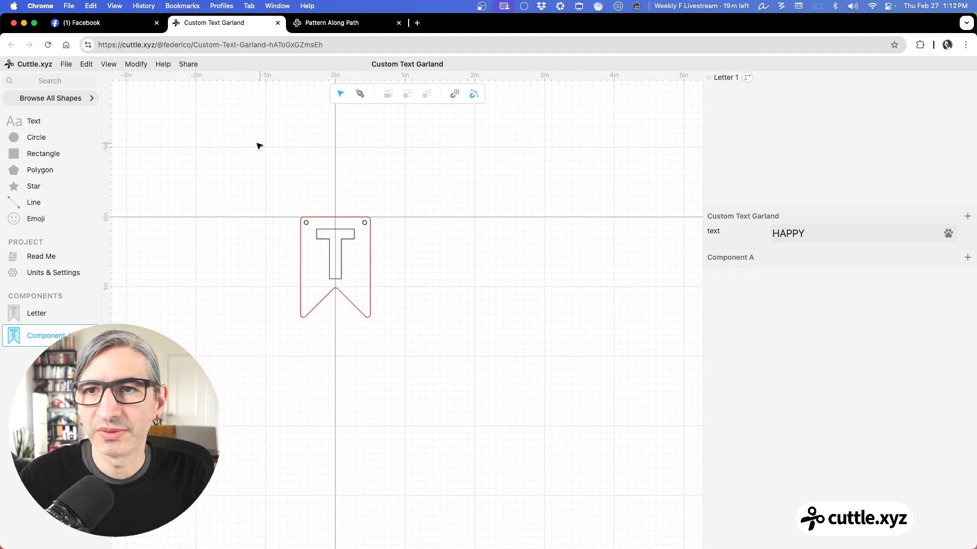
Apply a Linear Repeat to the placed flag.
left_click_drag(213, 129, 396, 329)
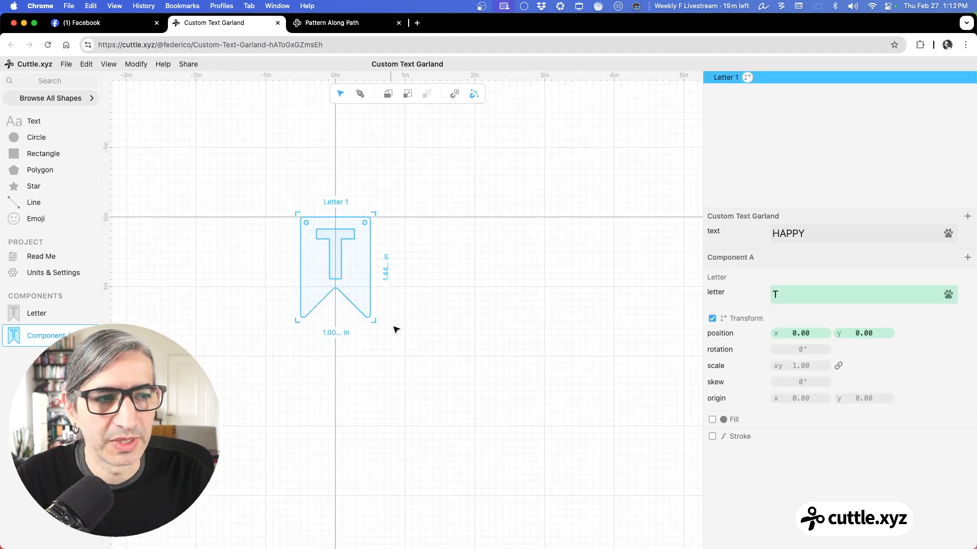
left_click(136, 64)
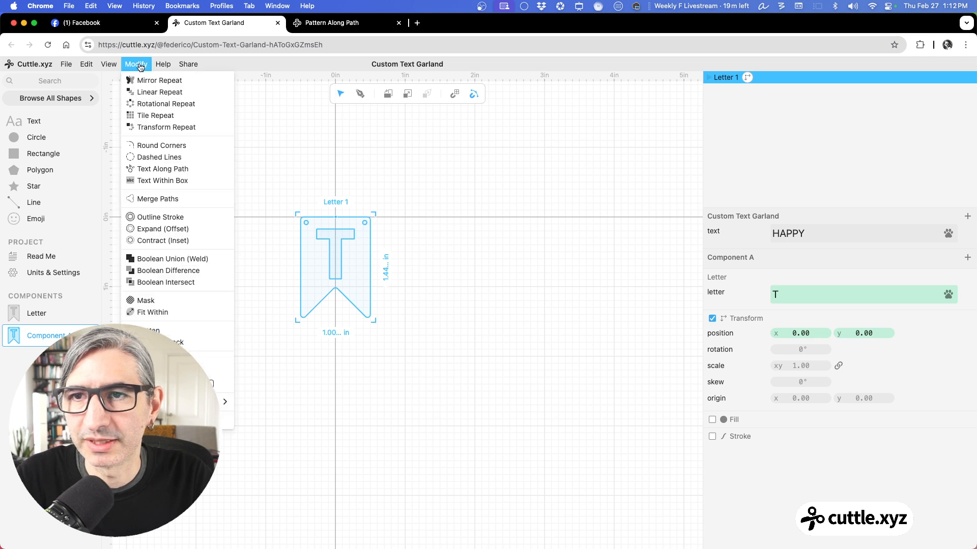
left_click(143, 93)
scroll(431, 369, "down", 3)
left_click_drag(456, 375, 364, 331)
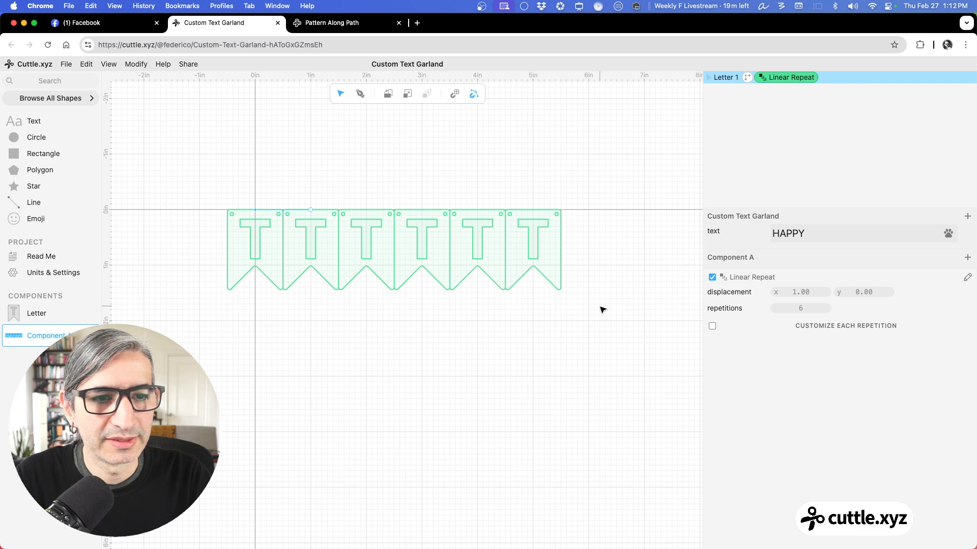
left_click(548, 327)
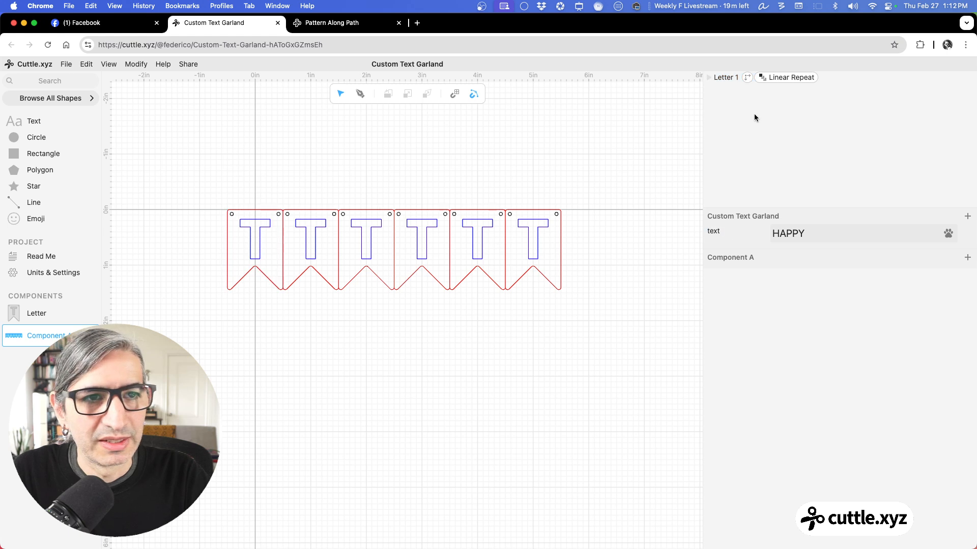
left_click(789, 77)
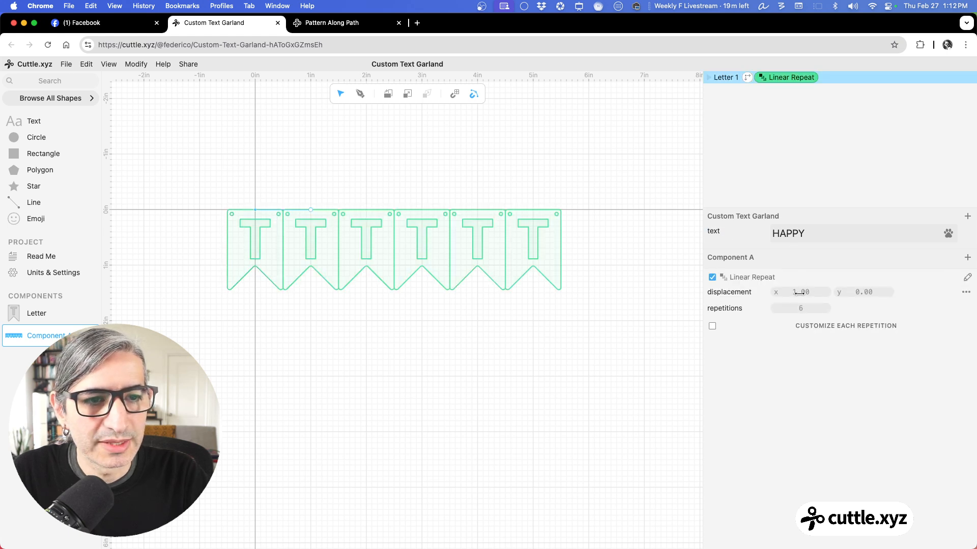
left_click_drag(798, 292, 825, 291)
left_click(811, 294)
type("1, 0)")
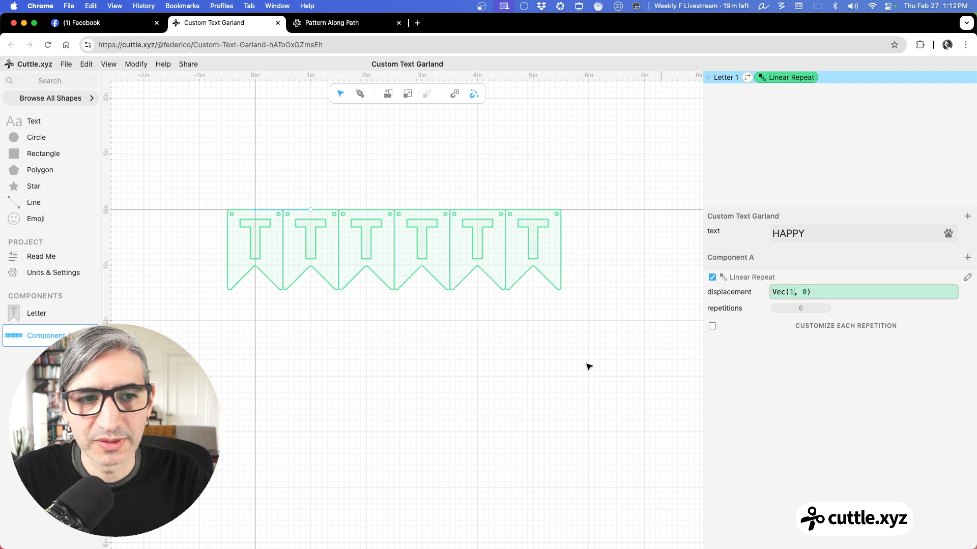
left_click(583, 360)
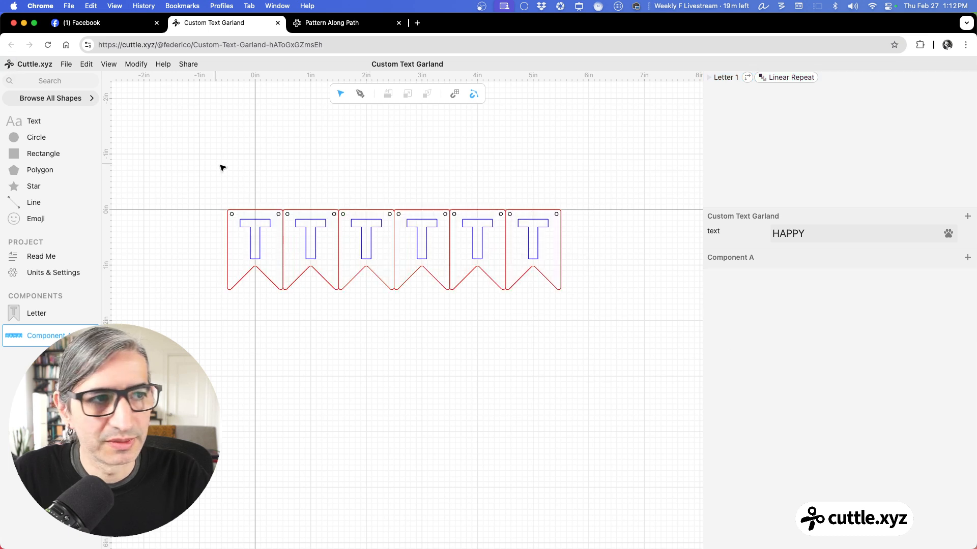
Set the Linear Repeat's x displacement to 1.06 to leave a gap between flags.
left_click(783, 77)
left_click_drag(800, 292, 814, 292)
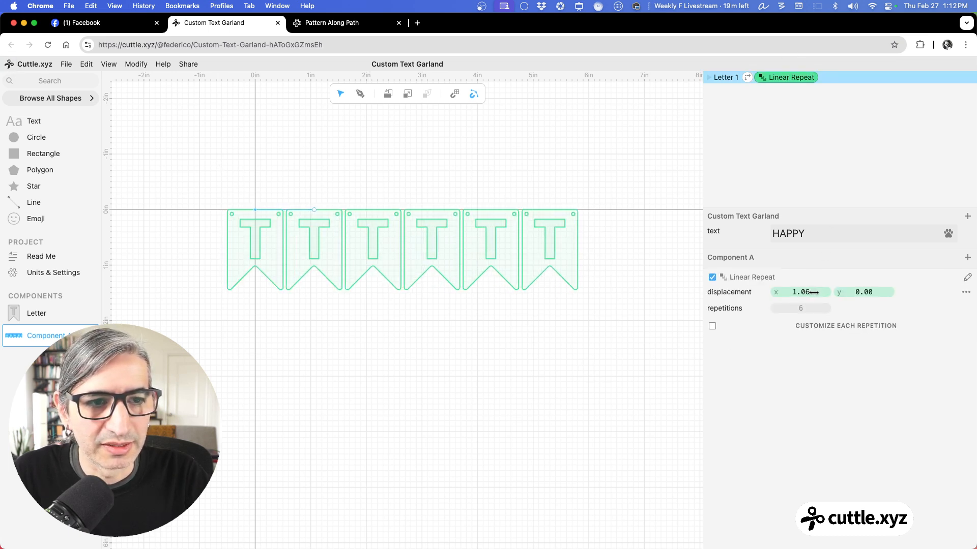
left_click(571, 336)
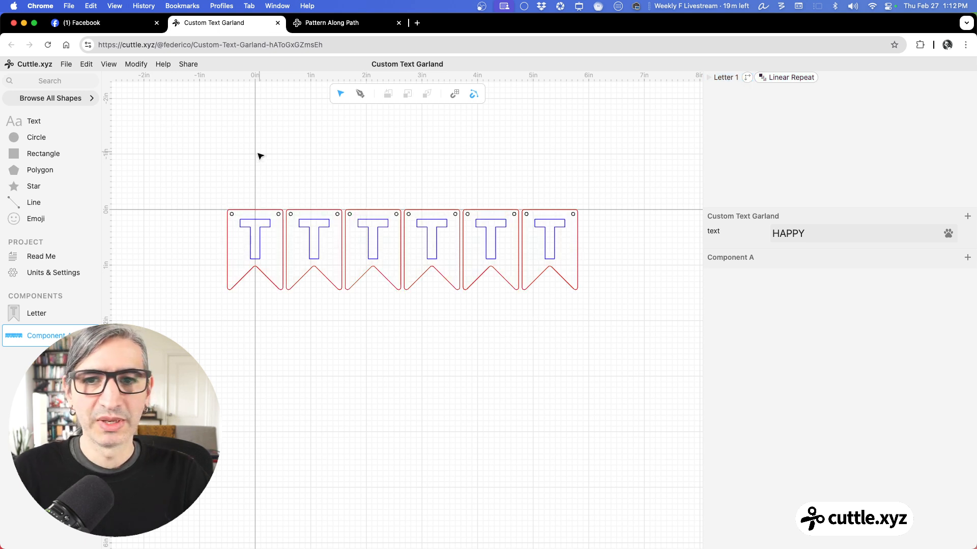
Set the Linear Repeat's repetitions to 5.
left_click_drag(266, 163, 447, 309)
left_click(768, 80)
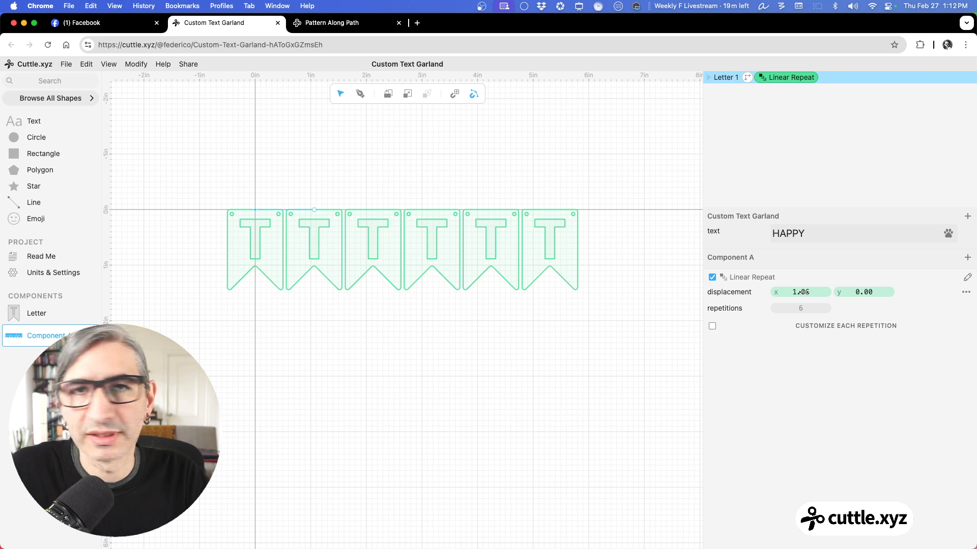
left_click_drag(802, 308, 804, 309)
left_click(617, 333)
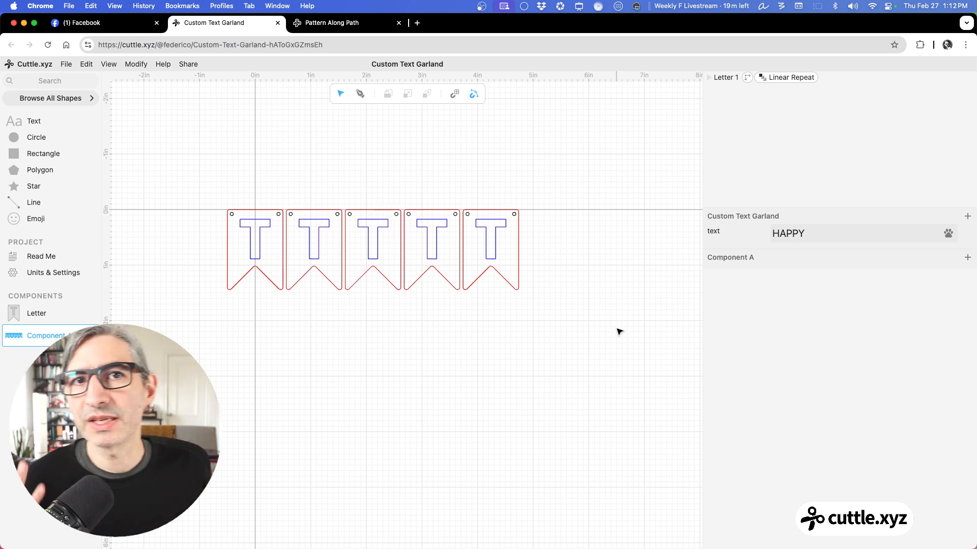
Turn on Customize Each Repetition for the flags' Linear Repeat.
scroll(588, 323, "up", 1)
scroll(588, 323, "up", 2)
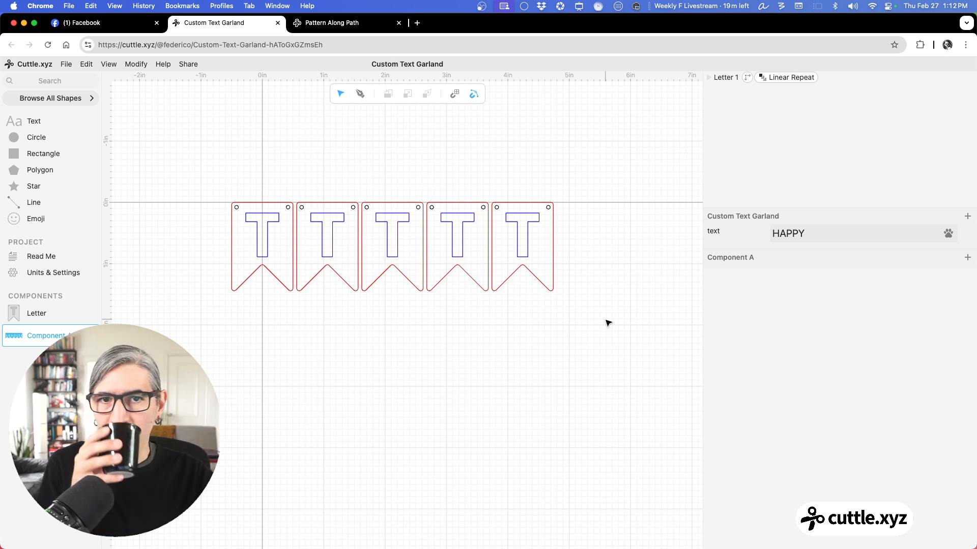
left_click(789, 77)
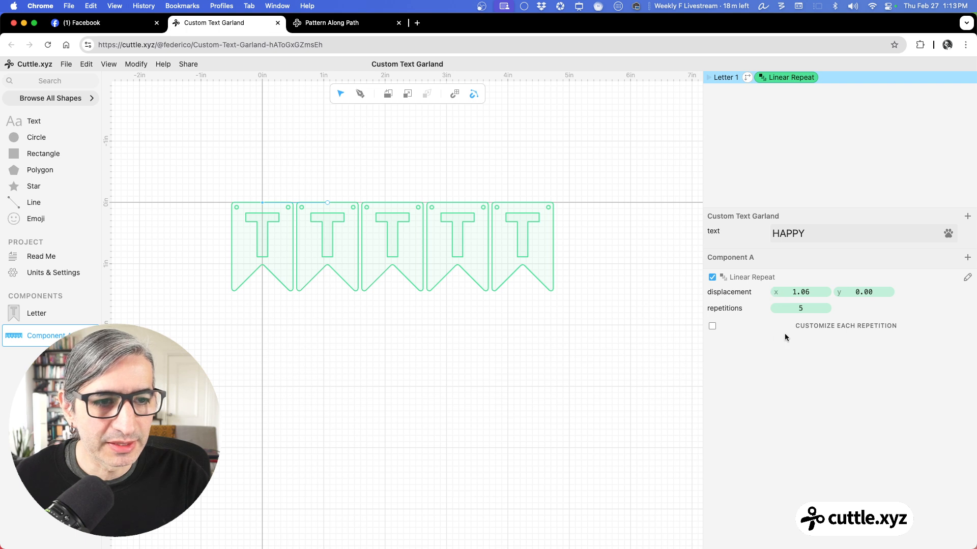
left_click(713, 327)
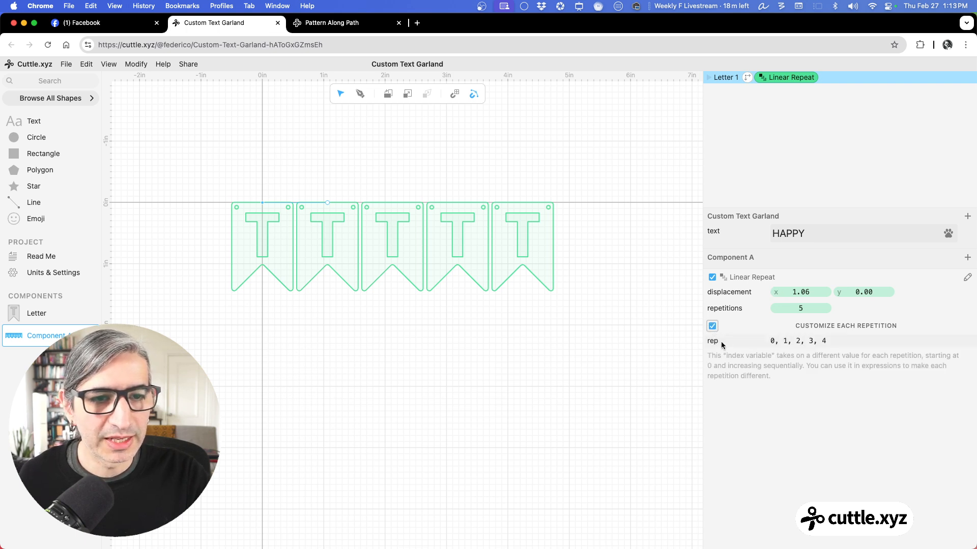
left_click(712, 327)
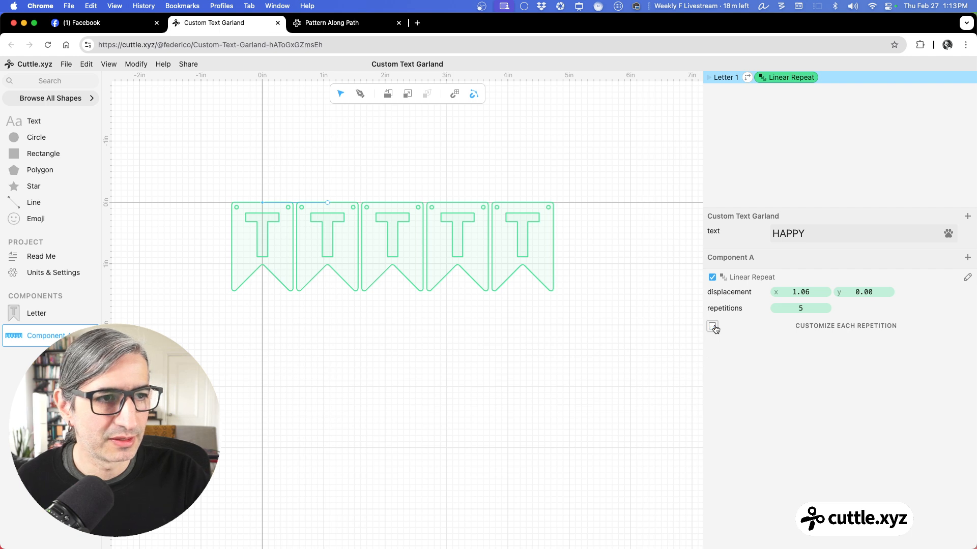
left_click(713, 327)
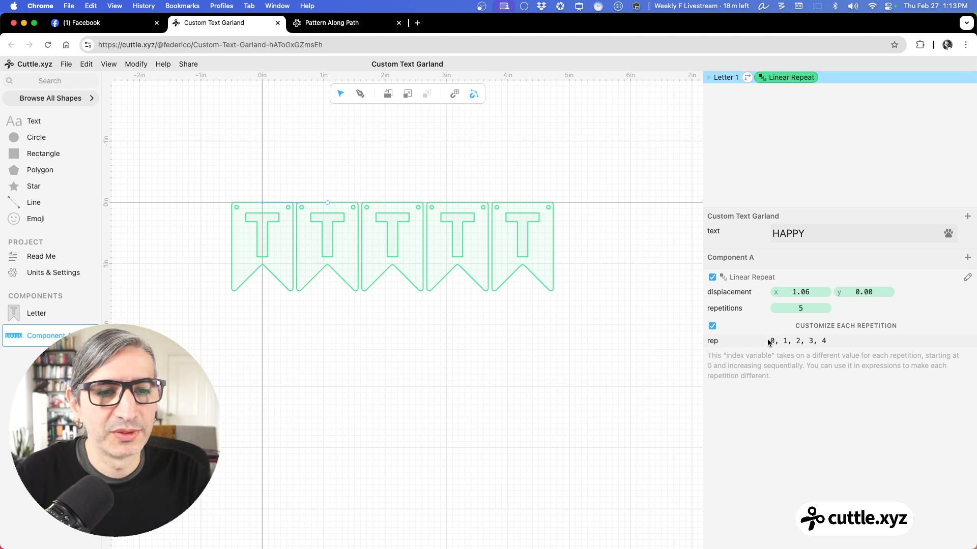
Reduce the Linear Repeat's repetitions to 3.
left_click_drag(801, 309, 797, 308)
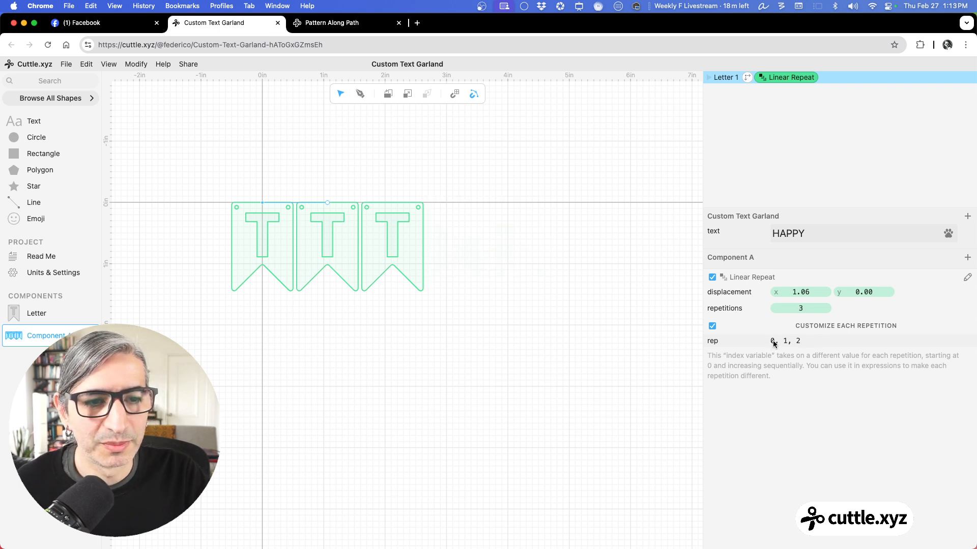
scroll(626, 330, "up", 5)
scroll(534, 311, "down", 2)
left_click(349, 197)
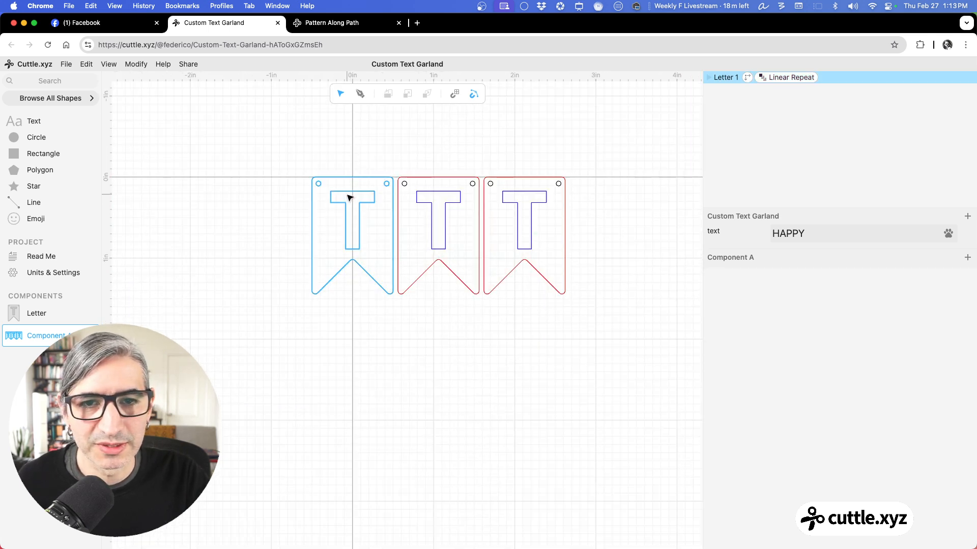
left_click(787, 77)
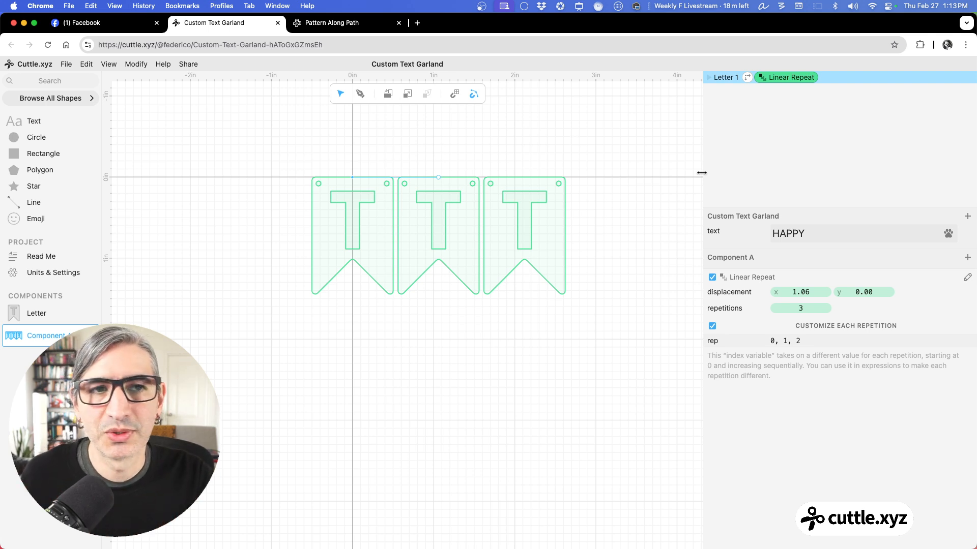
left_click(724, 80)
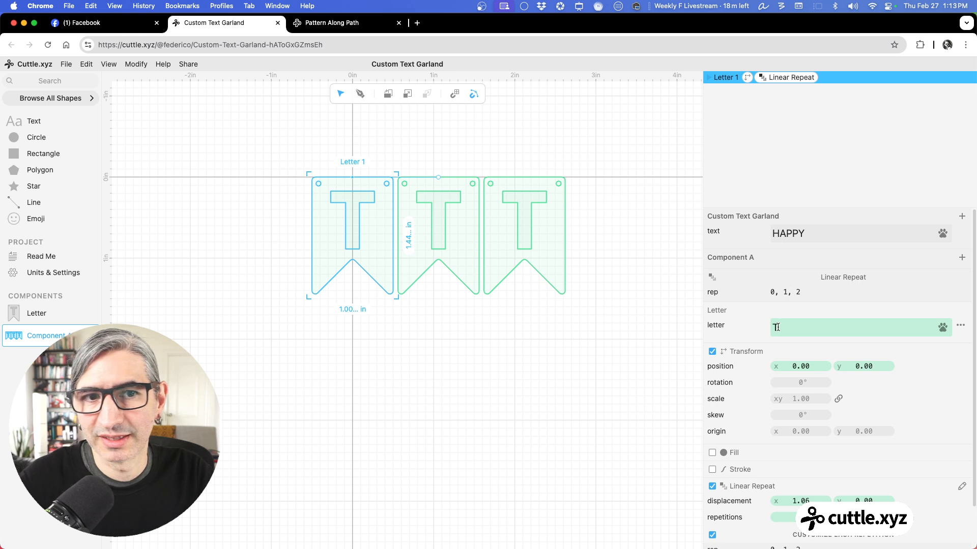
Place a second Letter flag below the row of repeated flags and set its letter to A.
left_click_drag(17, 312, 356, 387)
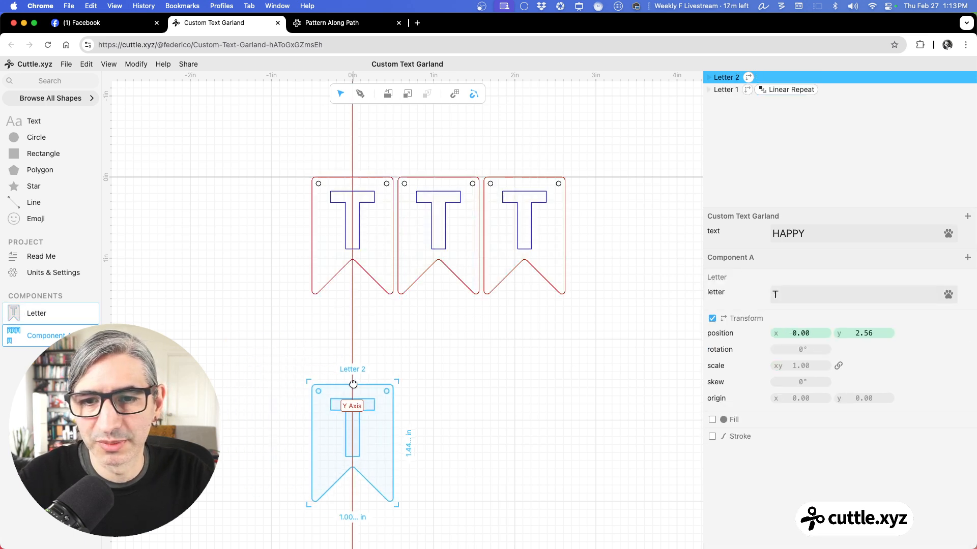
double_click(775, 294)
type("A")
left_click(534, 386)
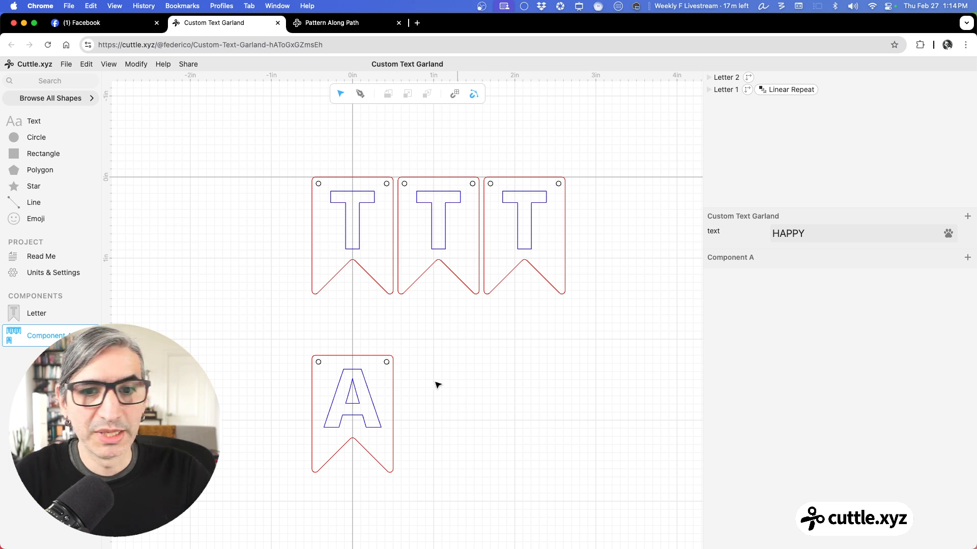
Undo the addition of the separate A flag.
key("super+z")
key("super+z")
Try REP as the plain letter text of the repeated flag, and clear the value again.
left_click(731, 77)
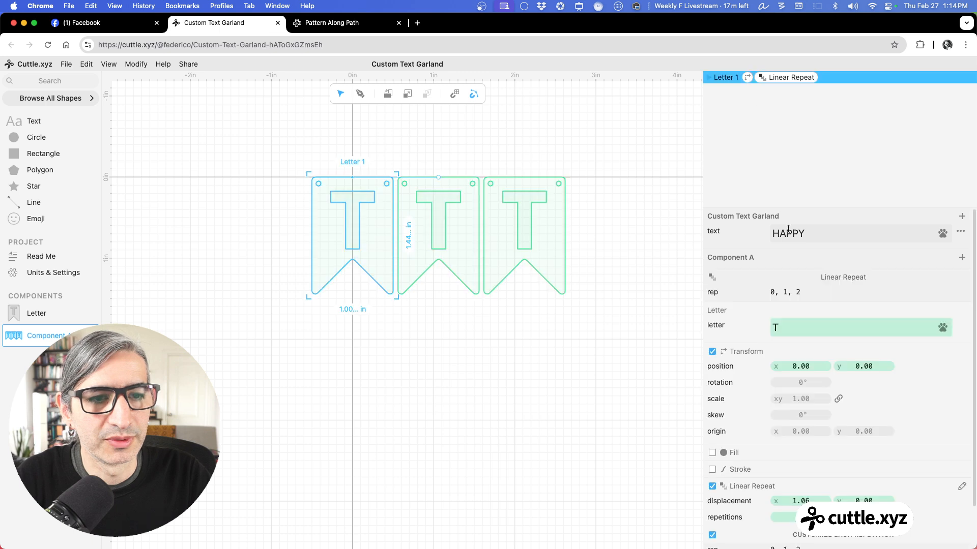
left_click_drag(786, 325, 769, 331)
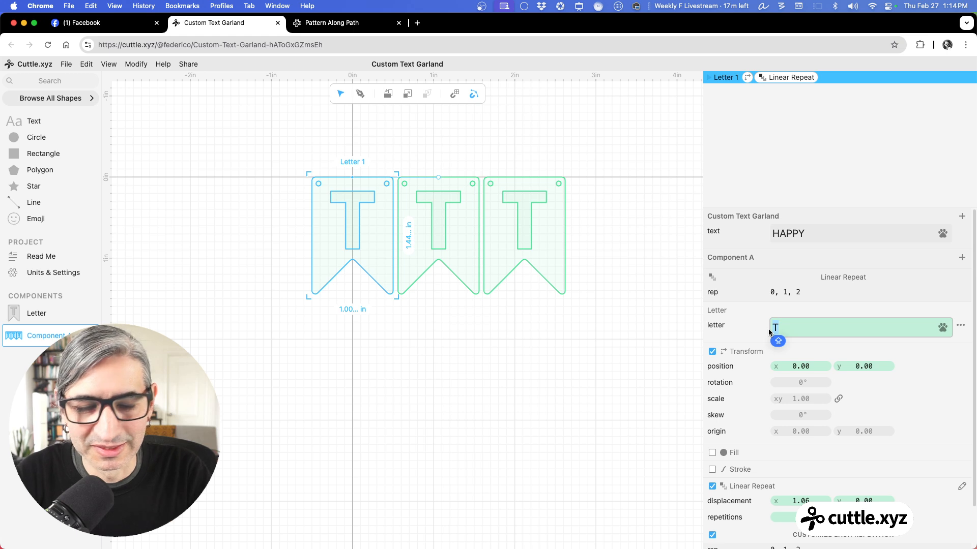
type("REP")
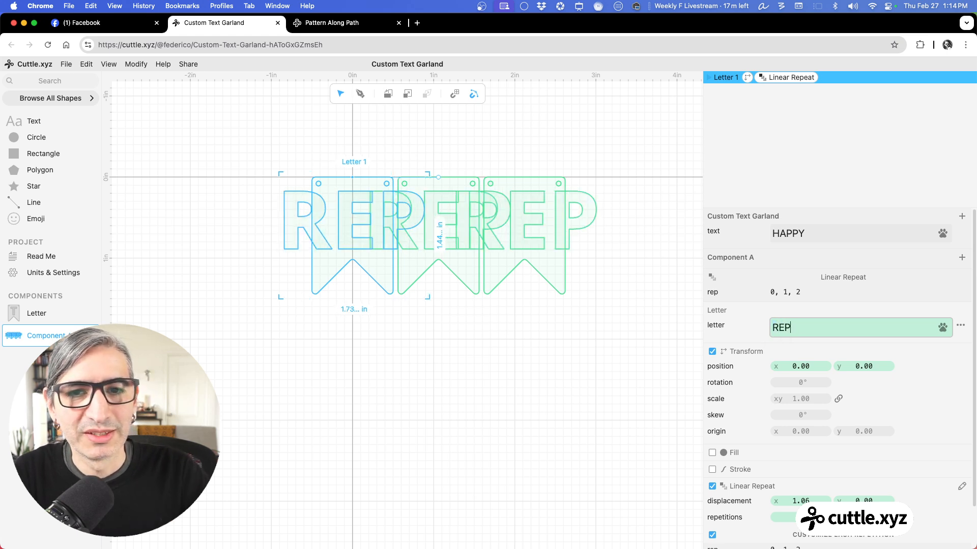
key("BackSpace")
key("BackSpace")
key("BackSpace")
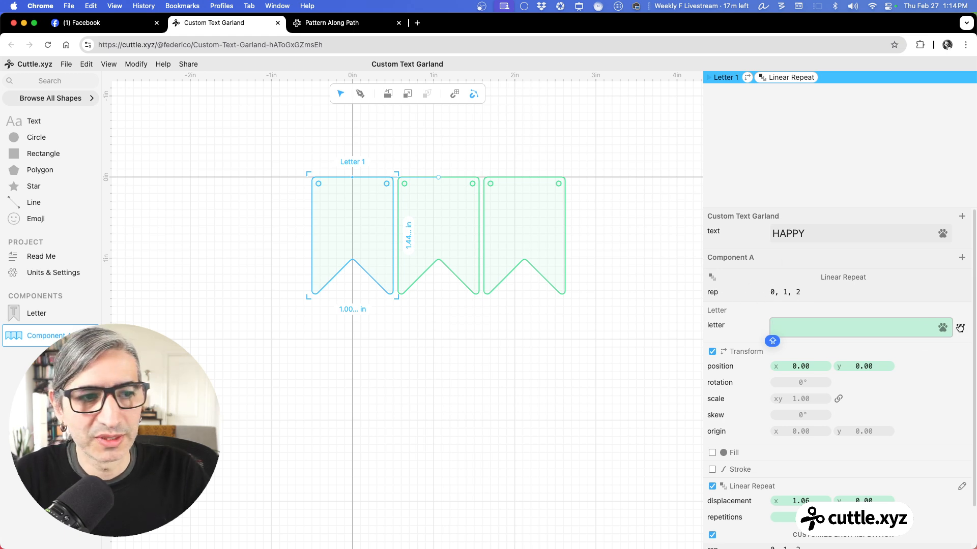
Switch the repeated flag's letter parameter to expression editing and enter "T" between the quotes.
left_click(960, 328)
left_click(961, 330)
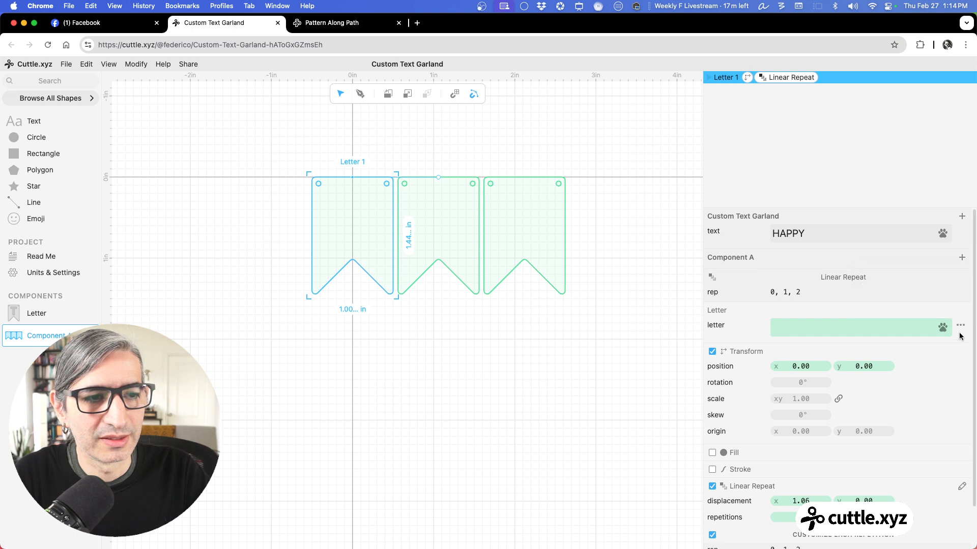
left_click(960, 330)
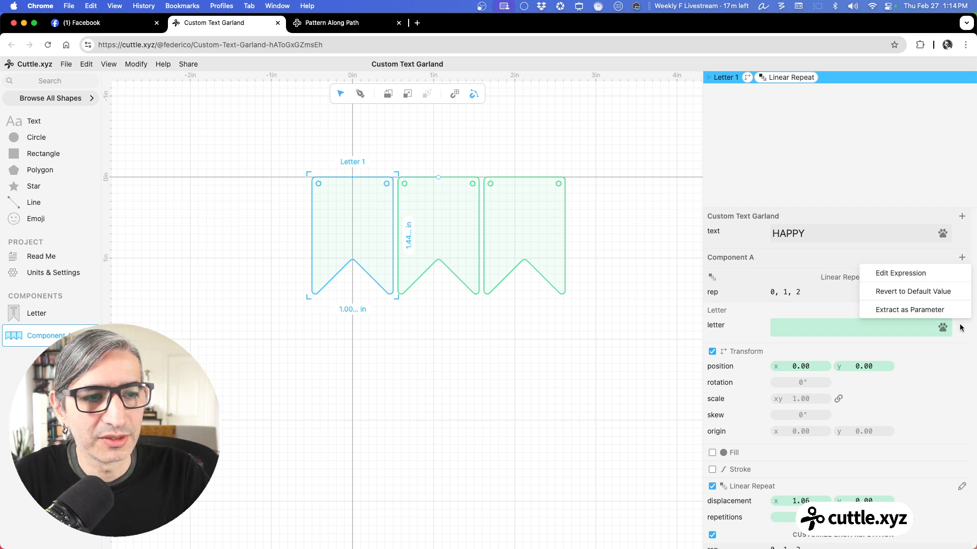
left_click(902, 273)
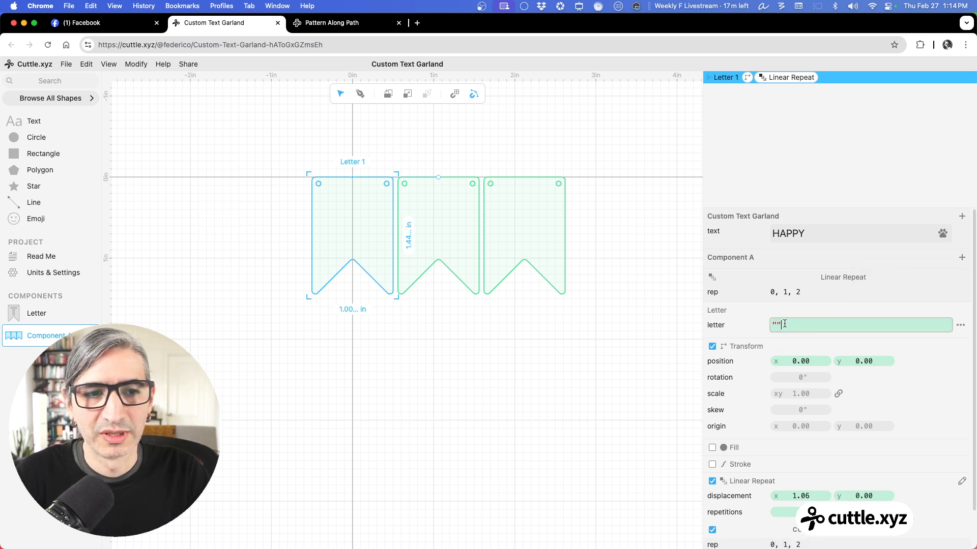
left_click_drag(773, 325, 800, 330)
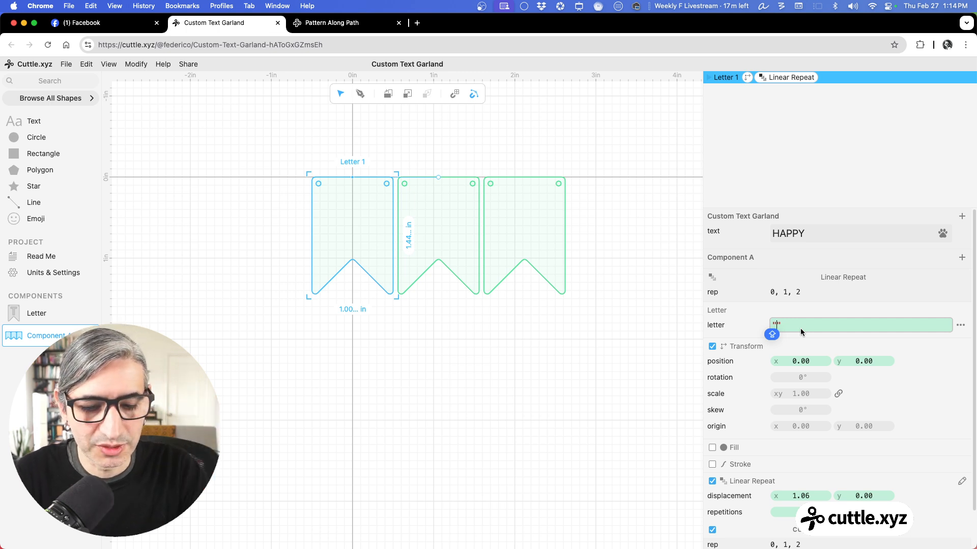
type("T")
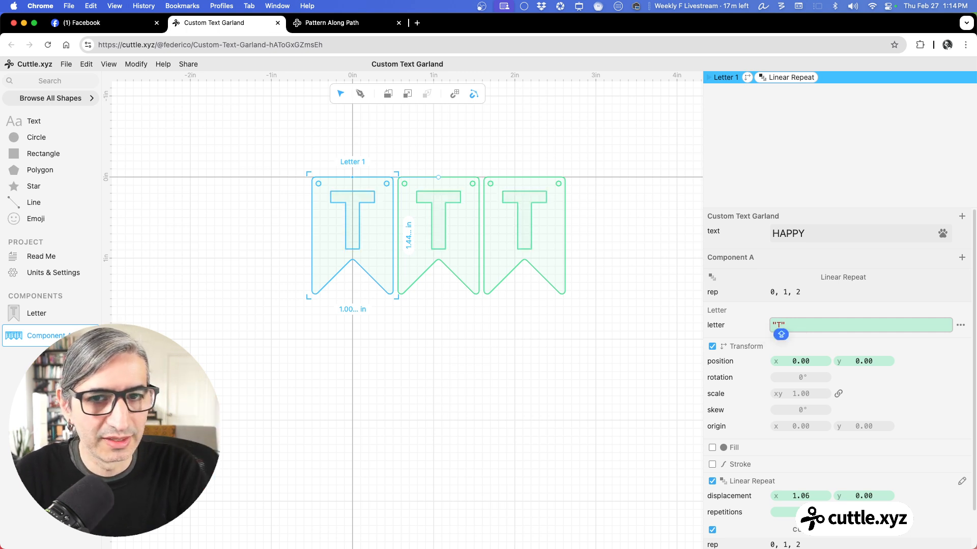
Replace the flag's letter expression with the index variable rep.
key("BackSpace")
key("BackSpace")
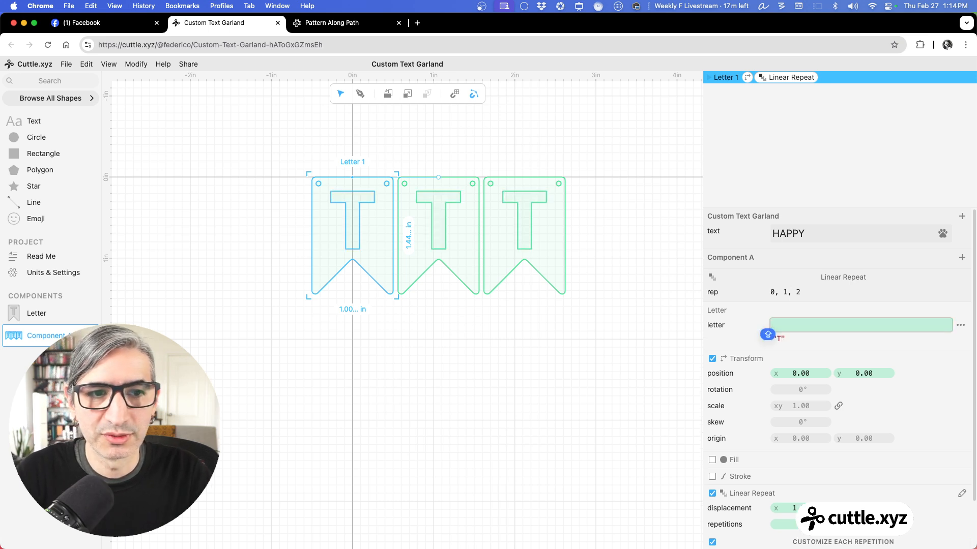
type("RE")
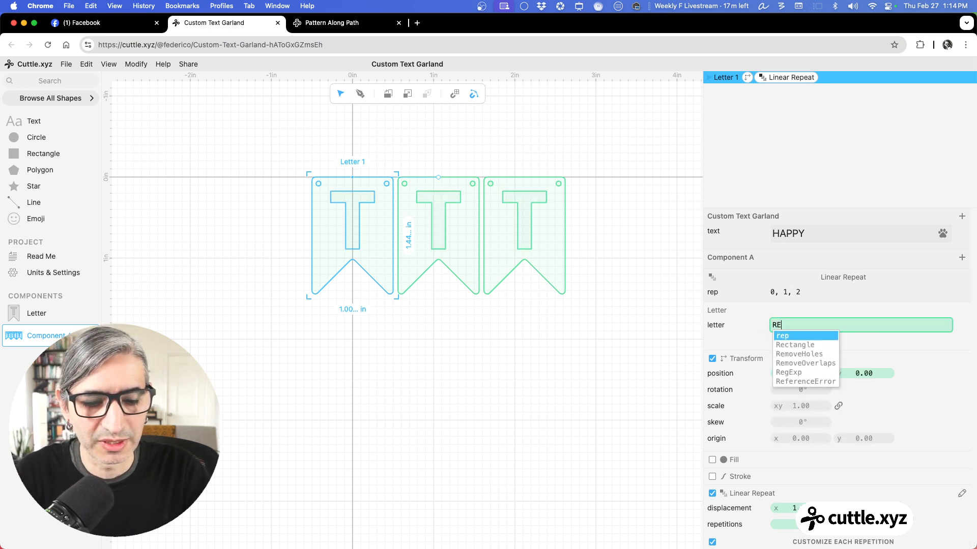
key("BackSpace")
key("BackSpace")
type("rep")
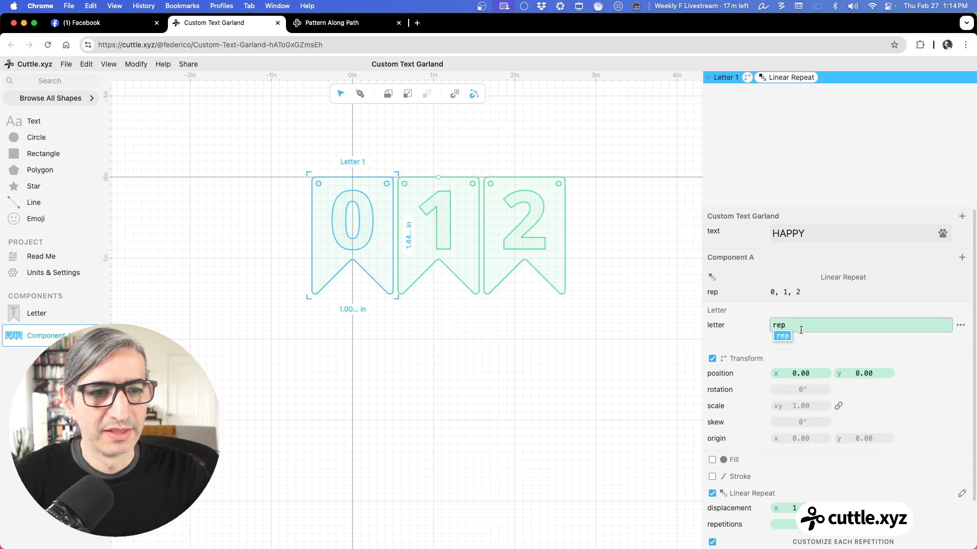
left_click(567, 377)
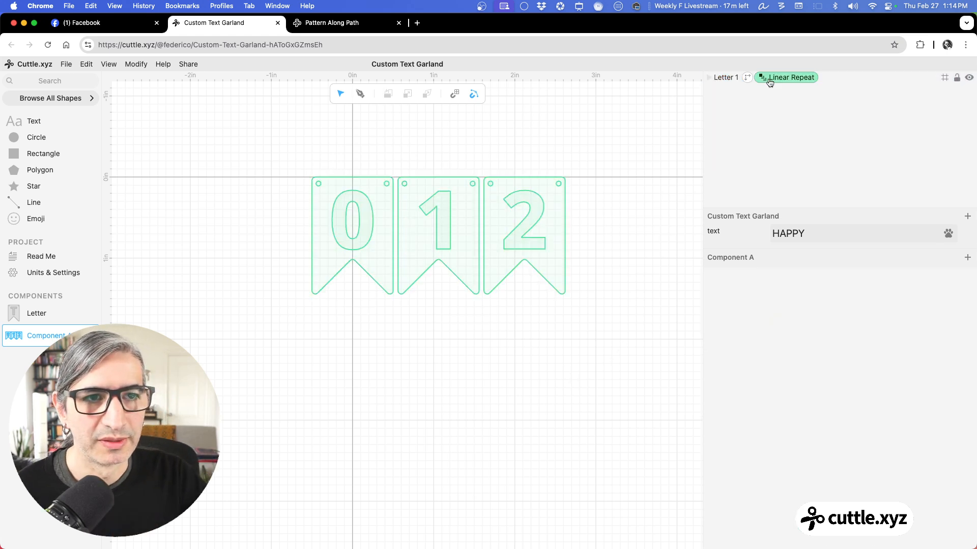
Increase the flags' Linear Repeat to 7 repetitions.
left_click(719, 78)
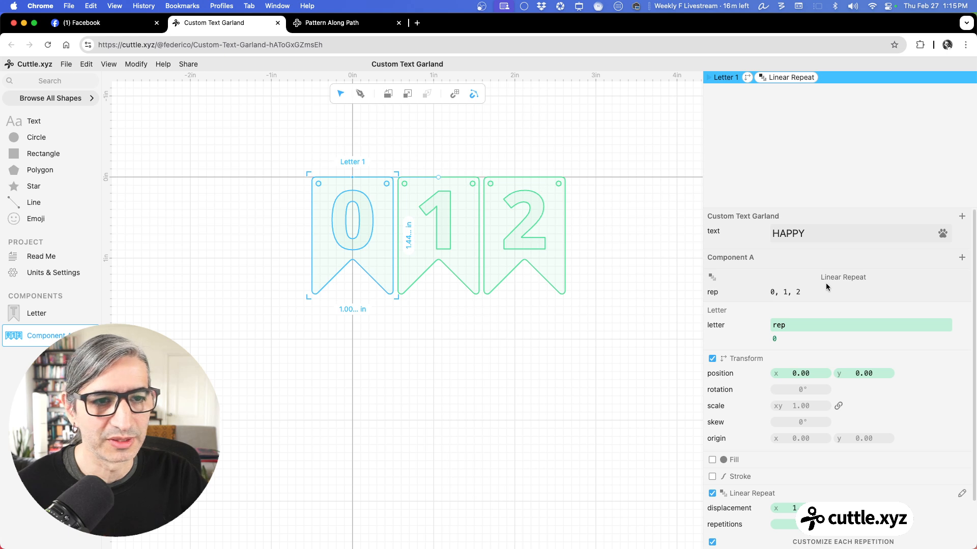
left_click(587, 294)
scroll(592, 295, "down", 2)
left_click_drag(580, 290, 471, 275)
left_click(794, 79)
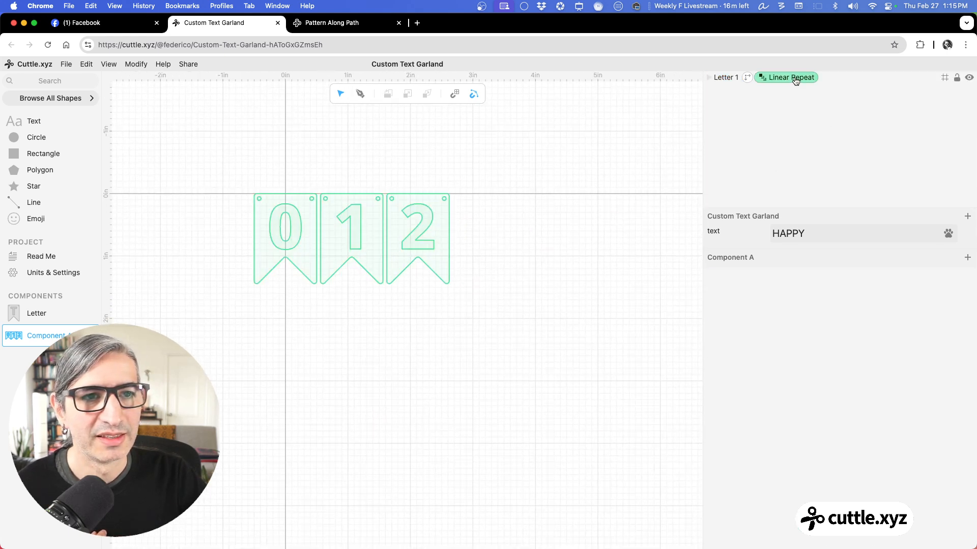
left_click_drag(799, 308, 834, 308)
left_click(472, 337)
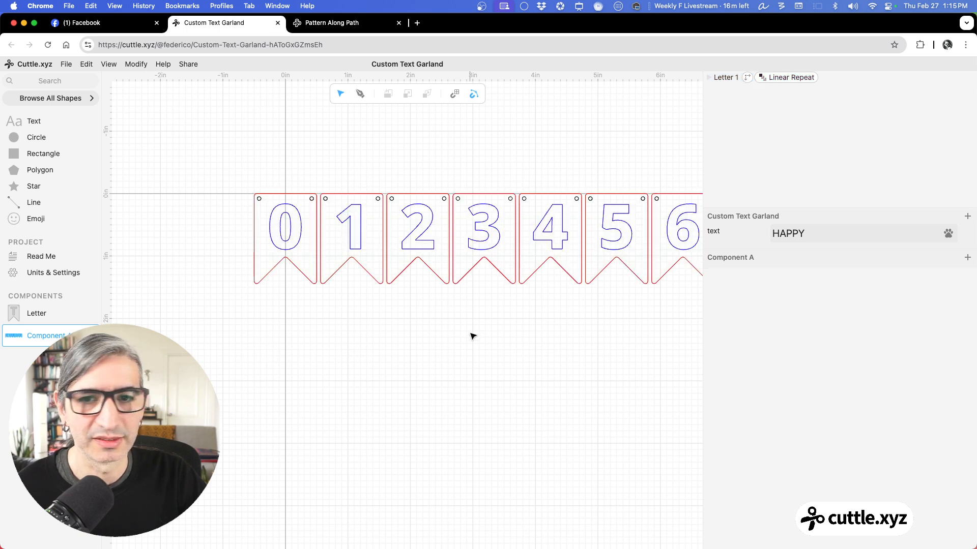
scroll(472, 336, "down", 5)
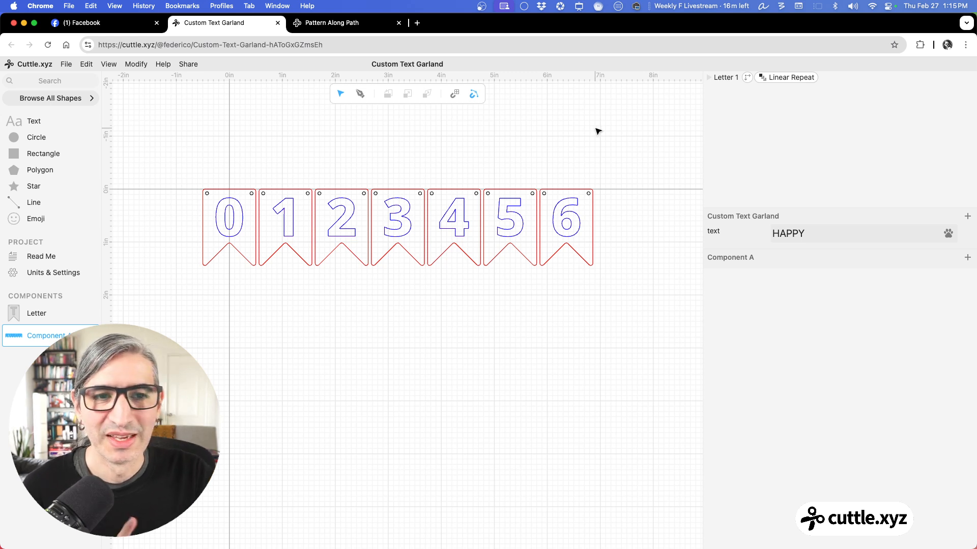
Add a new project-level parameter named lettersList under Custom Text Garland.
left_click(770, 81)
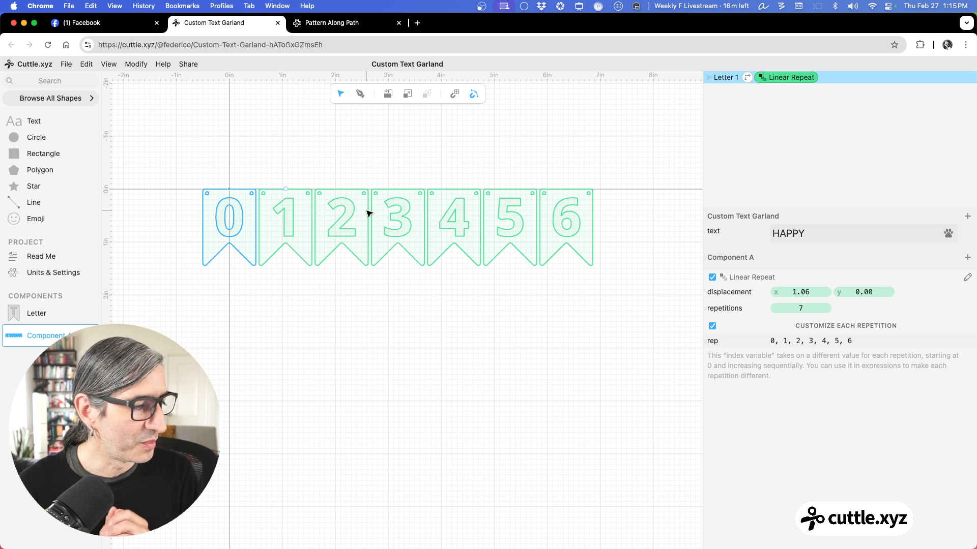
left_click(969, 217)
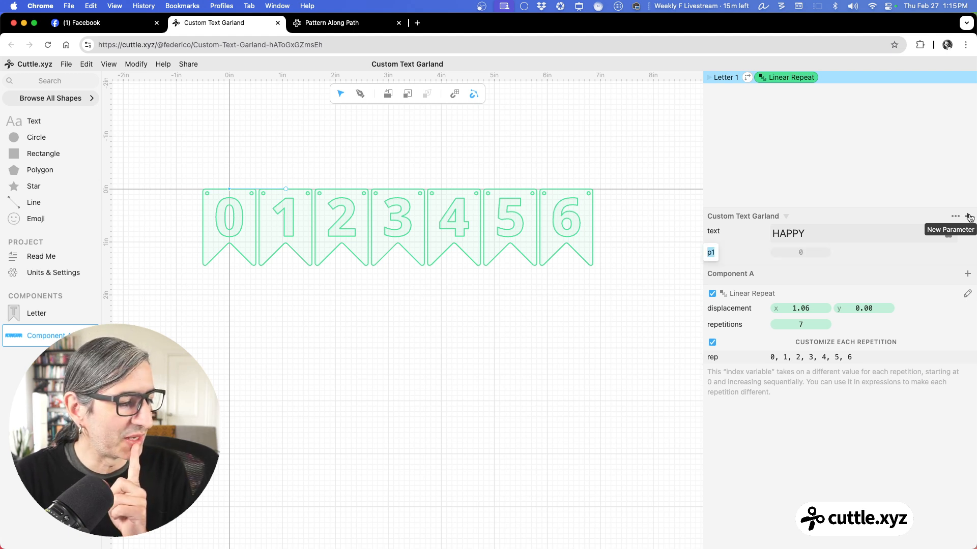
key("BackSpace")
type("lee")
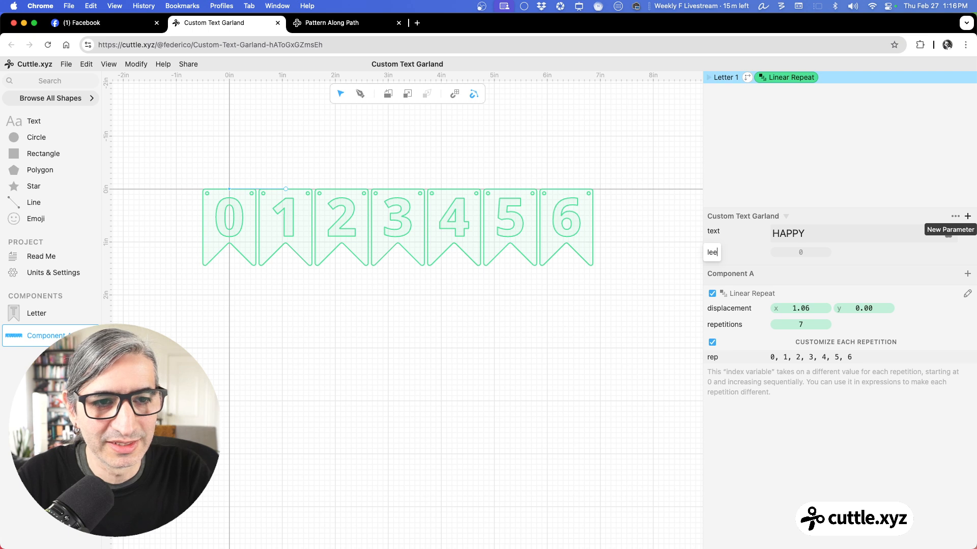
type("tter")
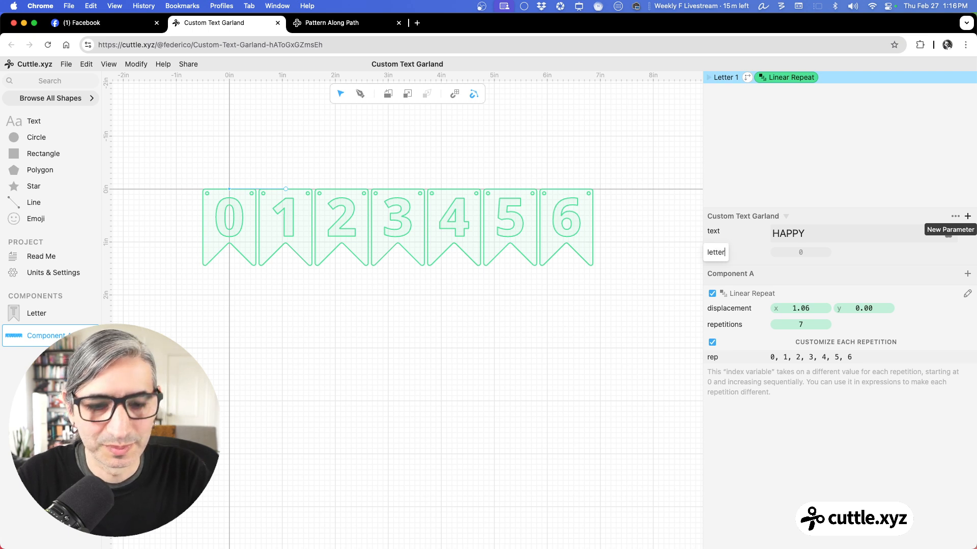
type("sList")
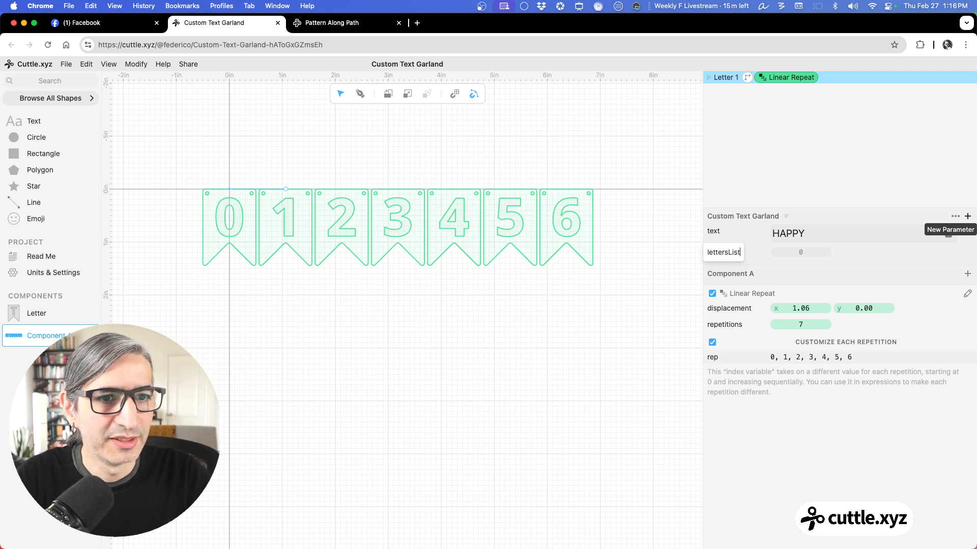
Set the lettersList parameter to the expression text.split("") to break the text into single letters.
left_click(902, 250)
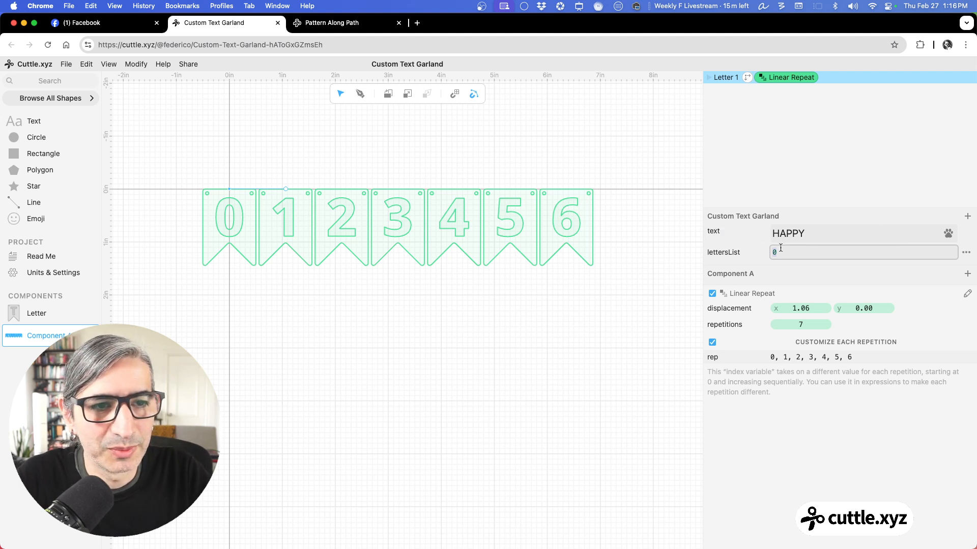
type("tex")
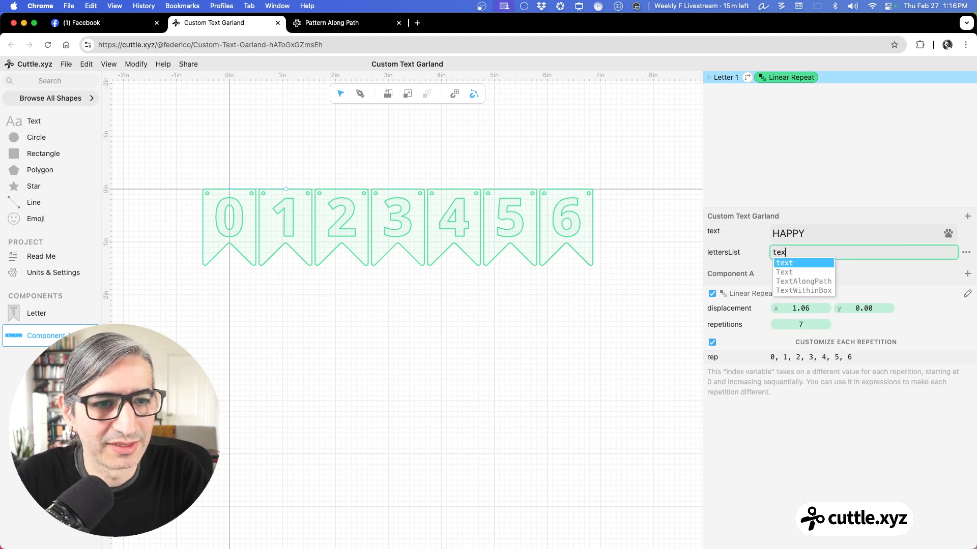
type("t")
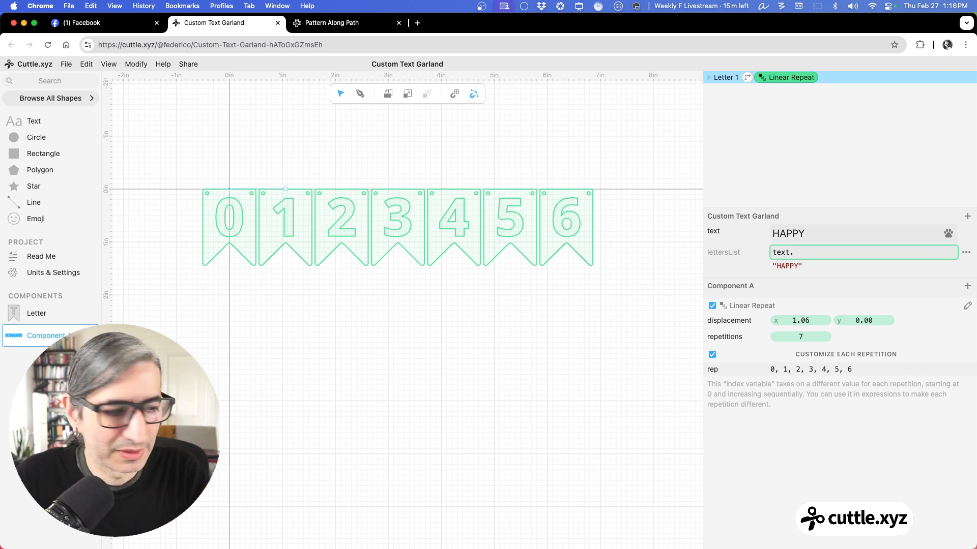
type(".")
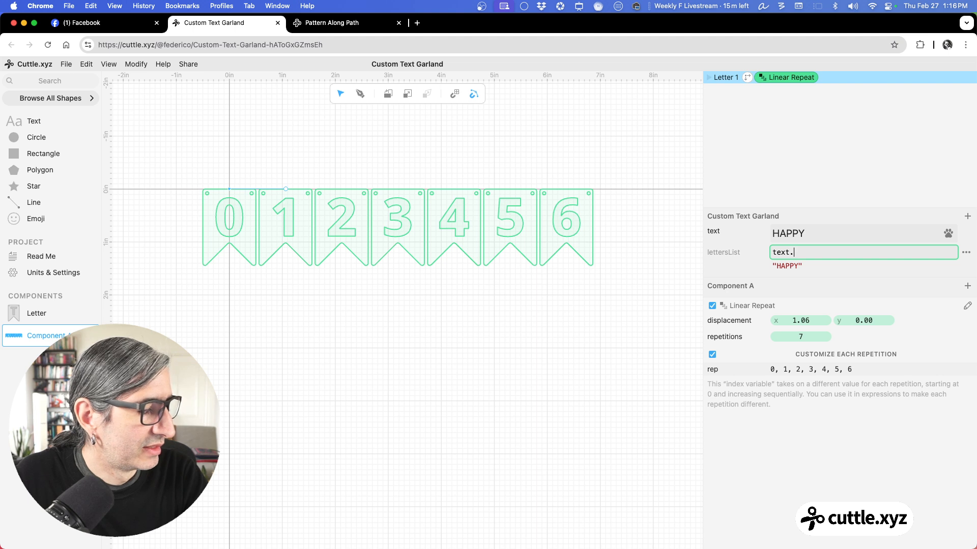
type("split(\"")
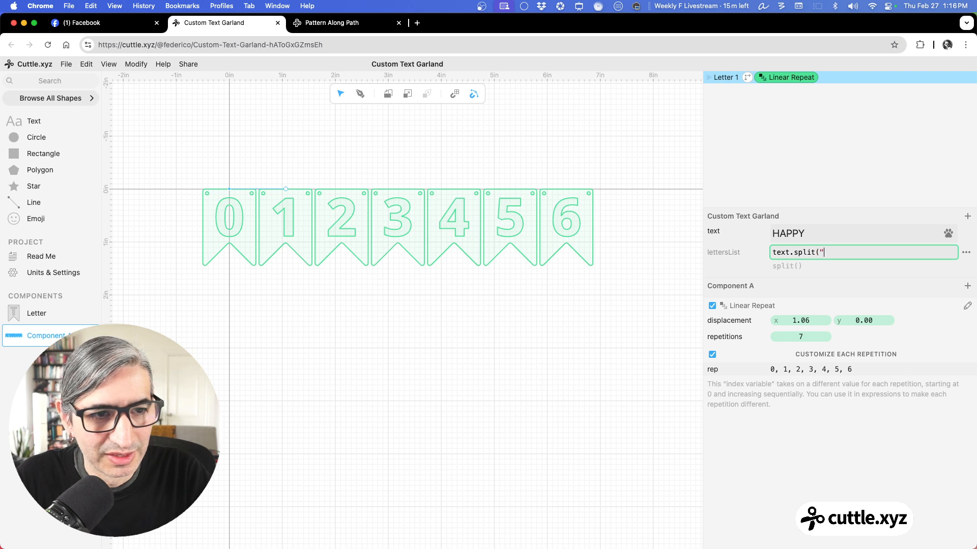
type("\")")
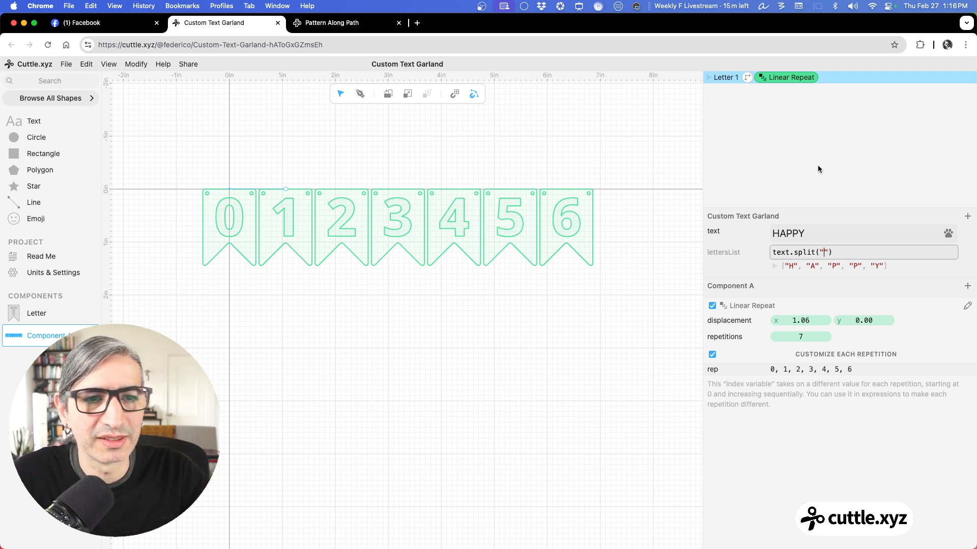
left_click(823, 233)
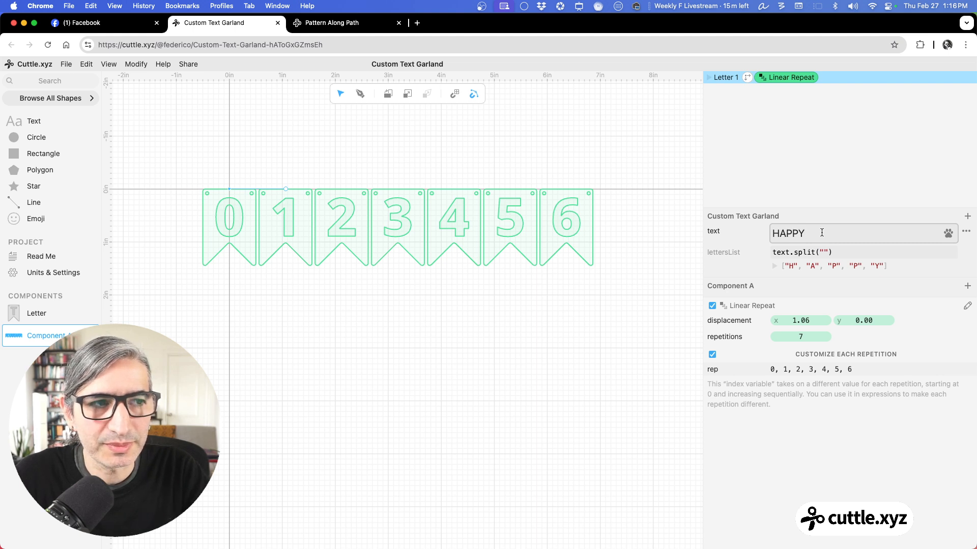
key("Return")
key("BackSpace")
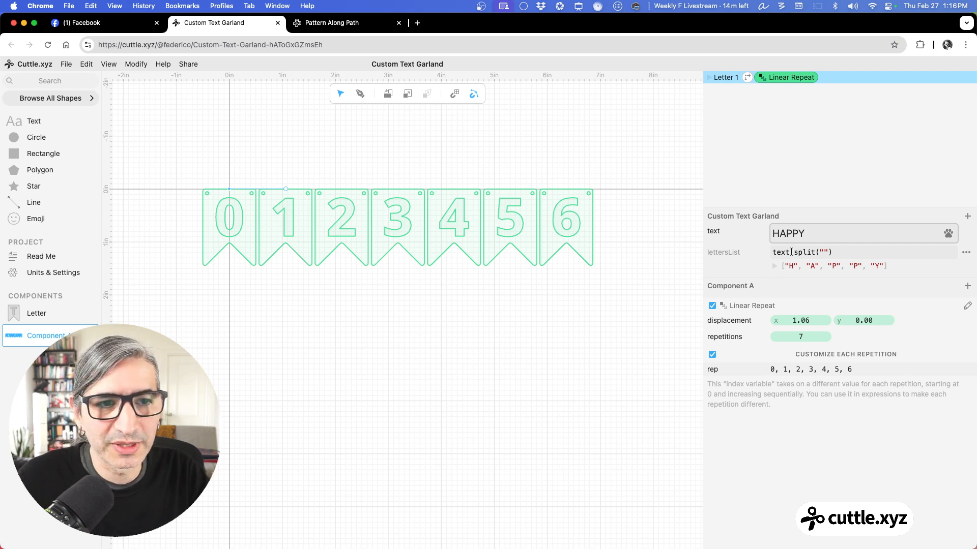
Test the letter split by setting the project's text parameter to Birthday and restoring it to HAPPY.
left_click(823, 252)
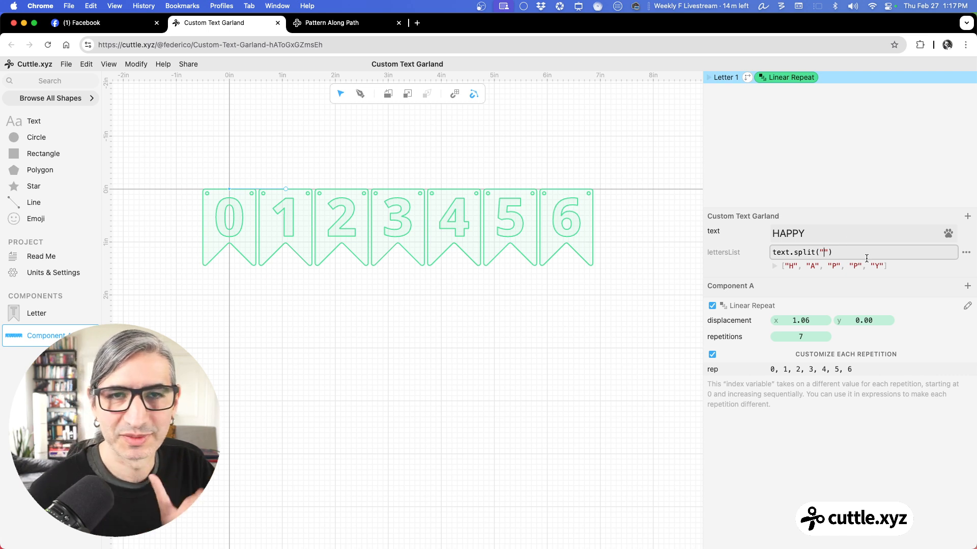
left_click_drag(827, 231, 768, 234)
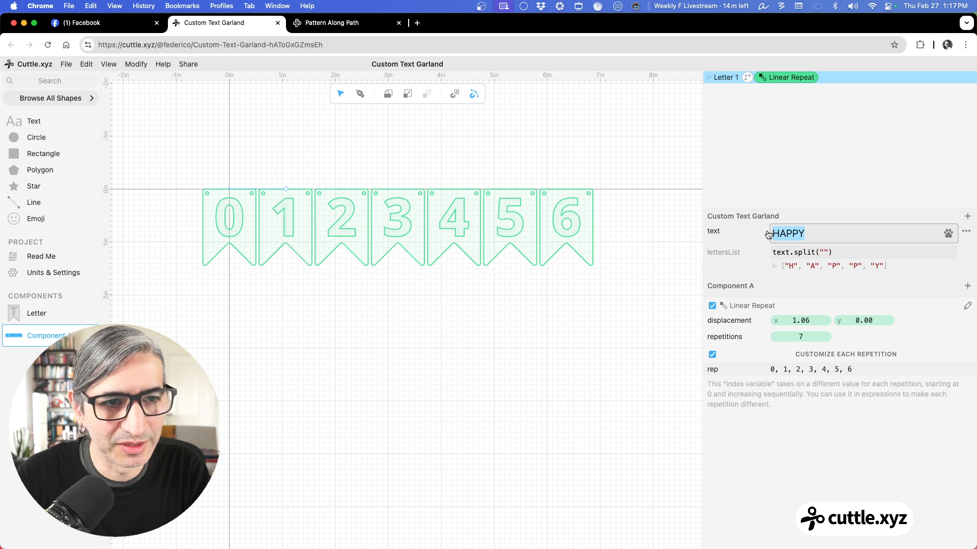
type("Birthday")
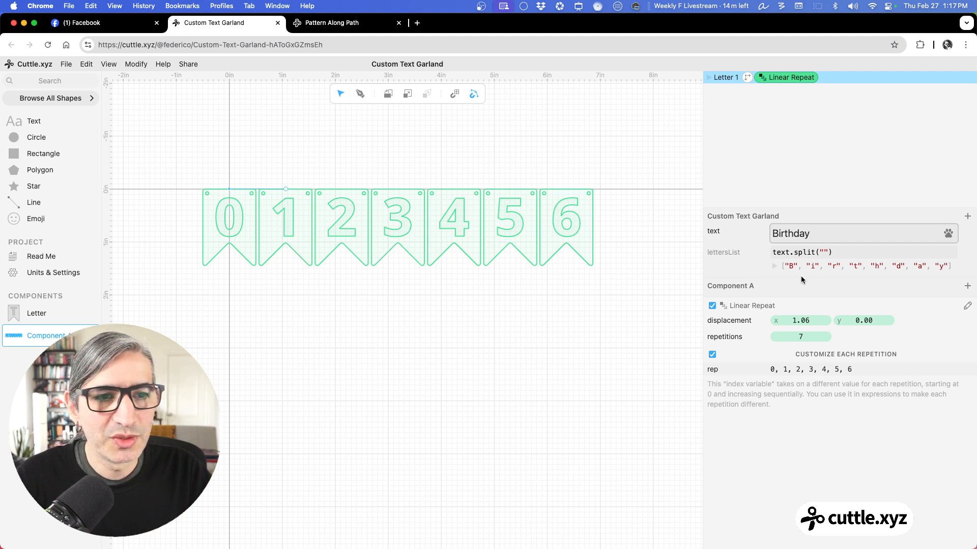
left_click_drag(819, 233, 768, 232)
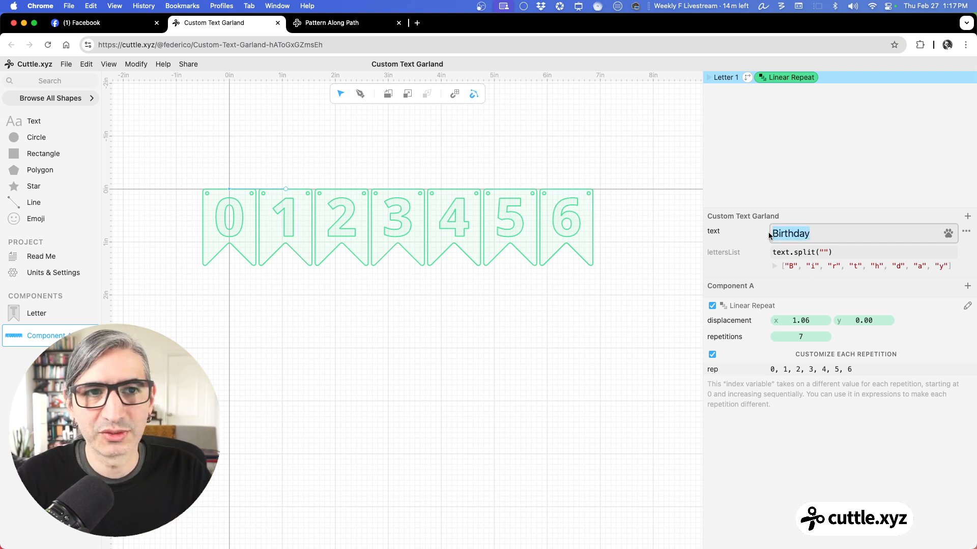
type("HAPPY")
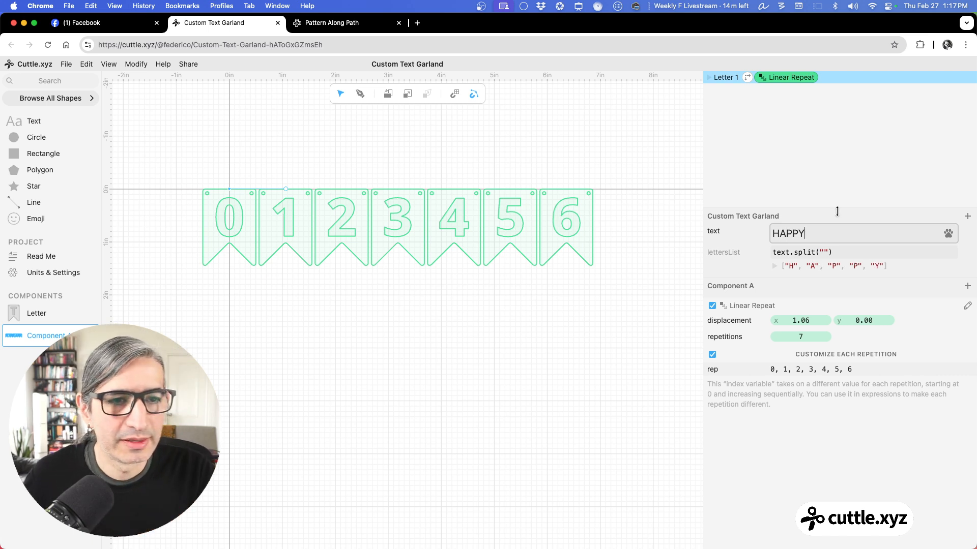
Add a project-level parameter named showLetter and set its expression to lettersList[0].
left_click(968, 217)
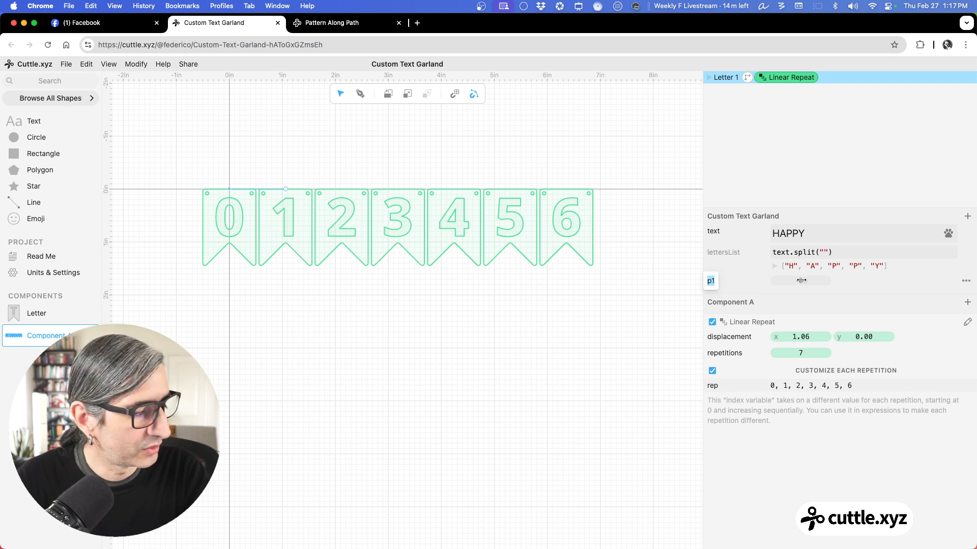
type("sho")
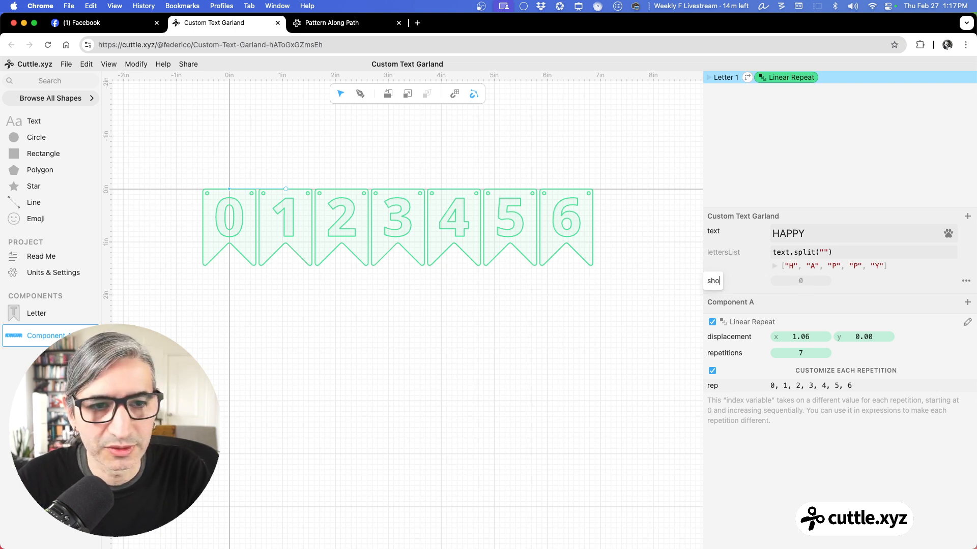
type("wLetter")
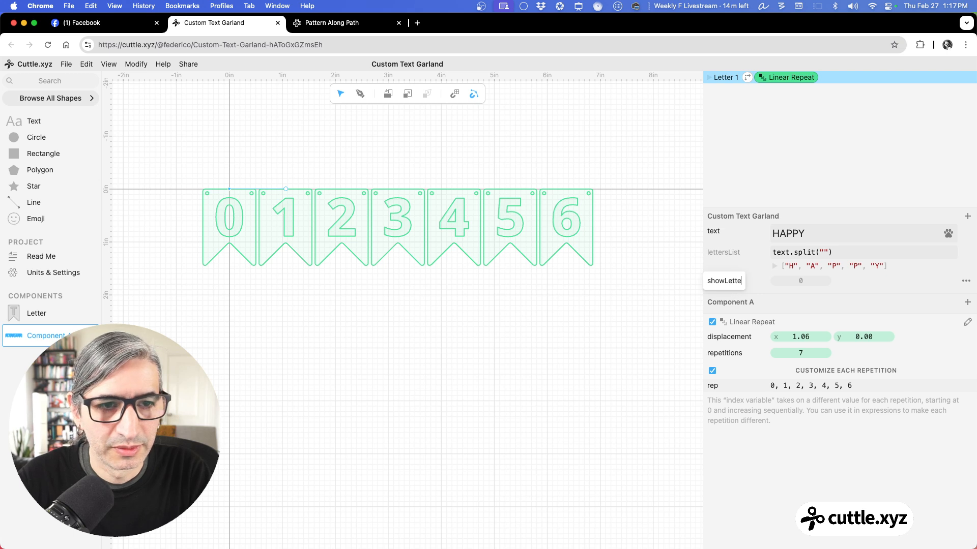
left_click(803, 282)
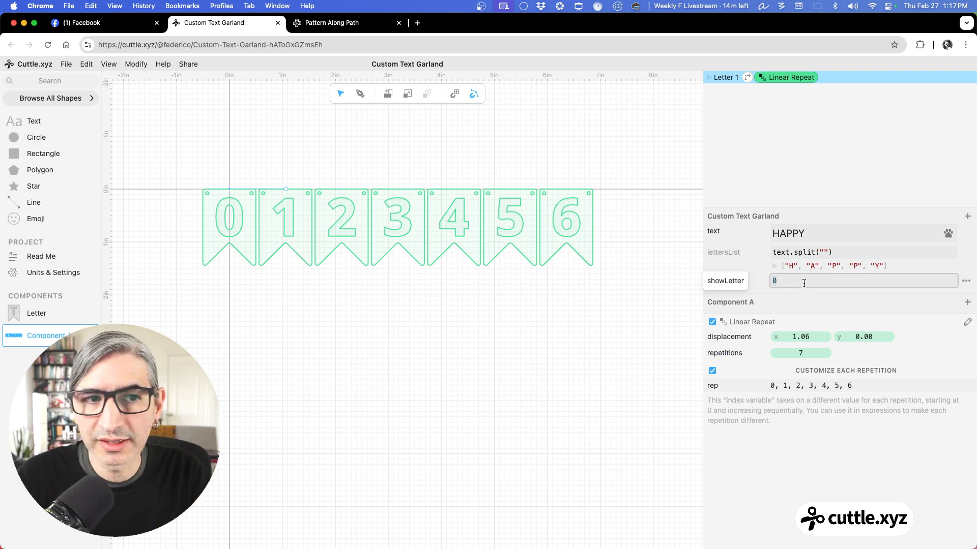
type("lettersList")
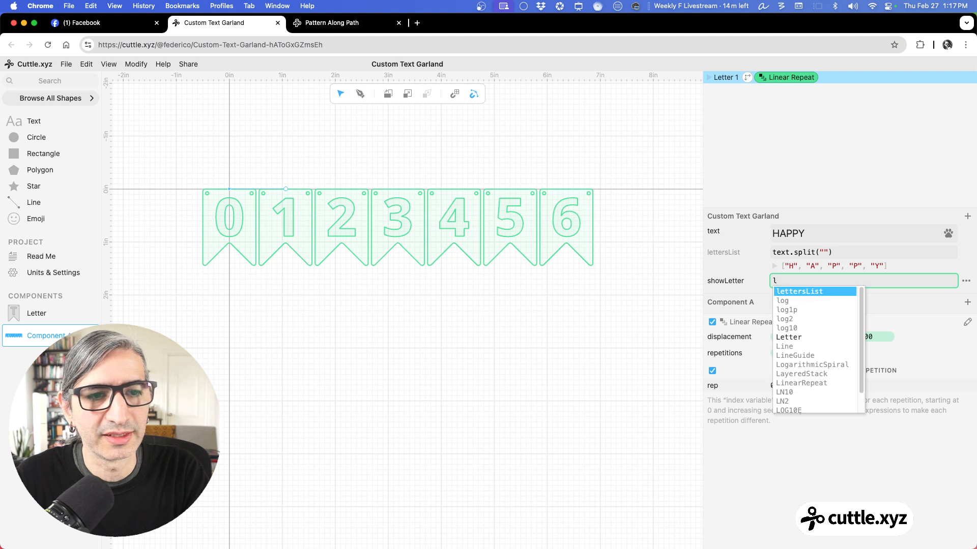
key("Return")
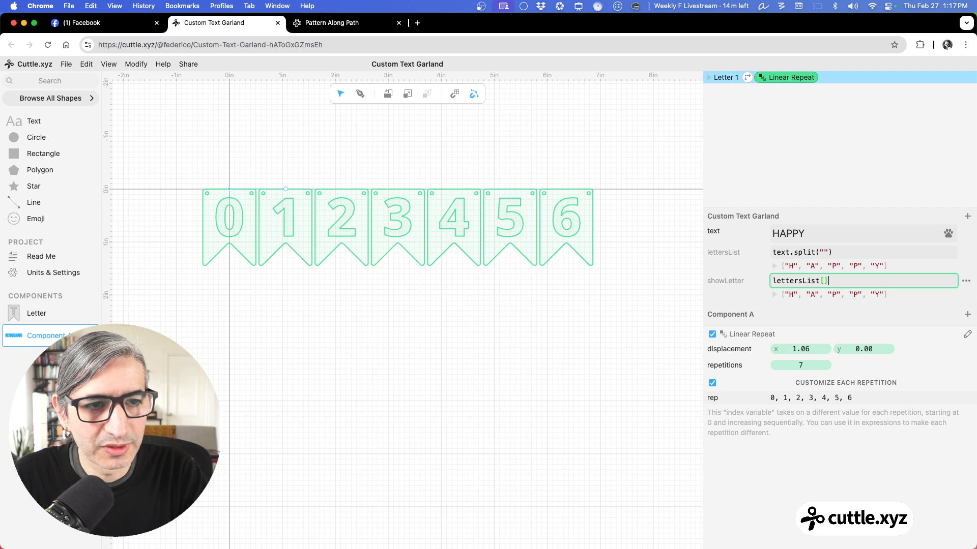
type("0")
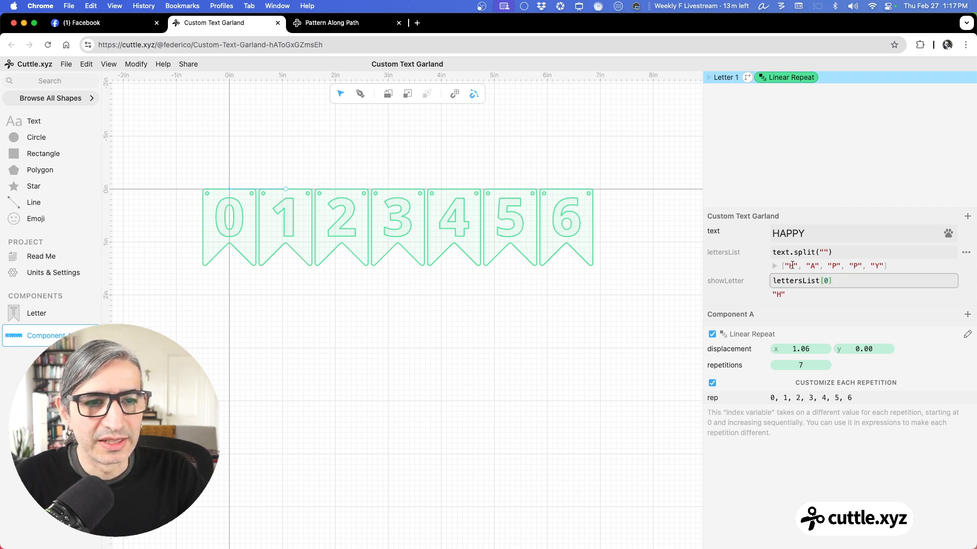
Try other index numbers in the showLetter expression, ending with lettersList[3], and clear the selection.
key("BackSpace")
type("1")
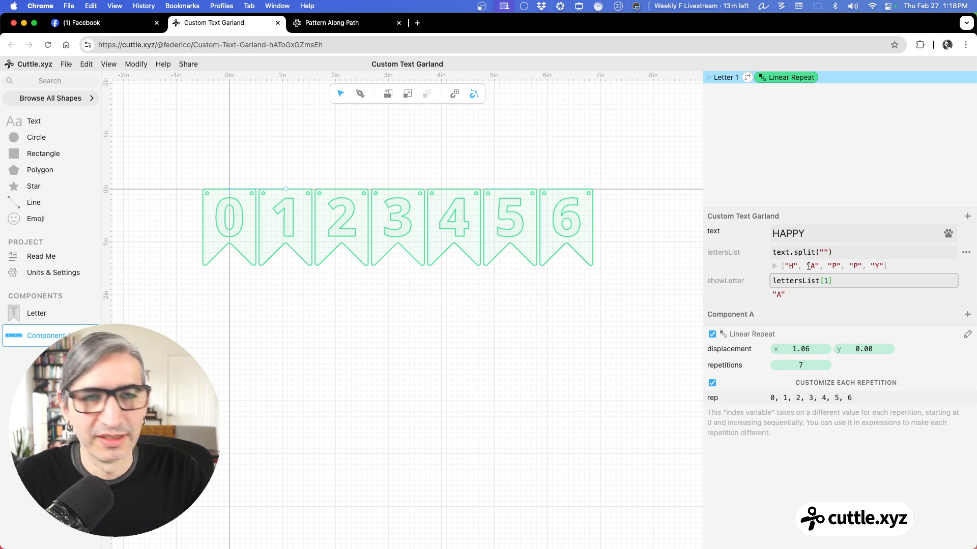
key("BackSpace")
type("2")
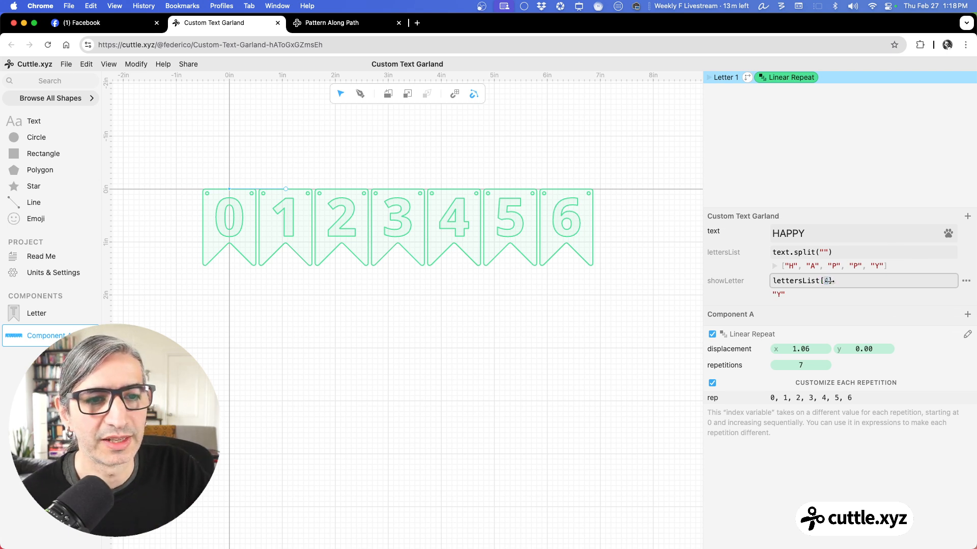
key("BackSpace")
type("3")
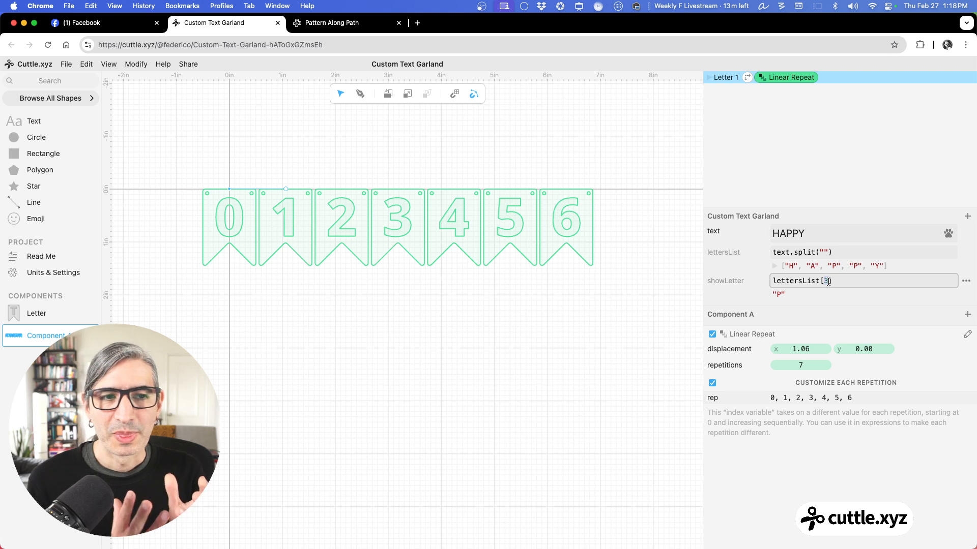
left_click(514, 338)
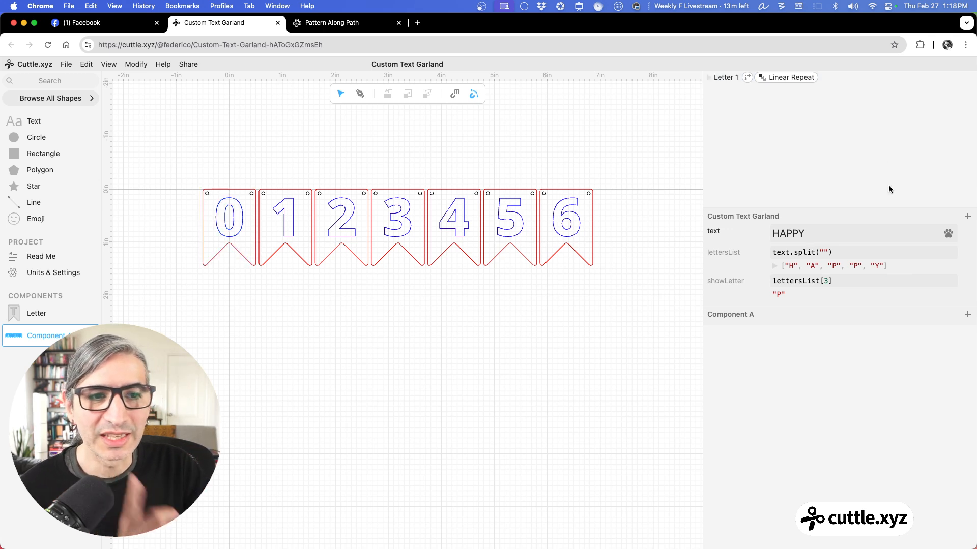
Replace the letter expression of the Letter 1 flag with lettersList[0].
left_click(717, 82)
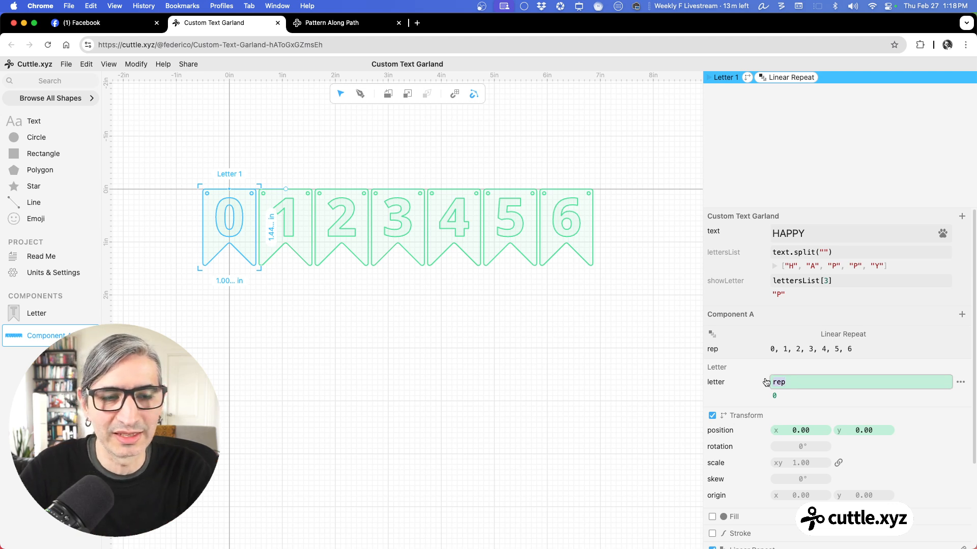
type("l")
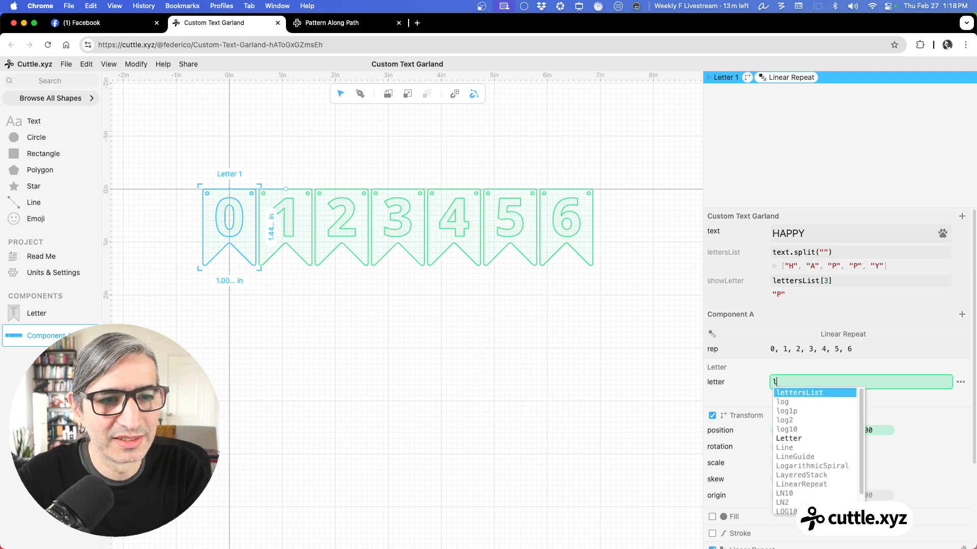
key("Return")
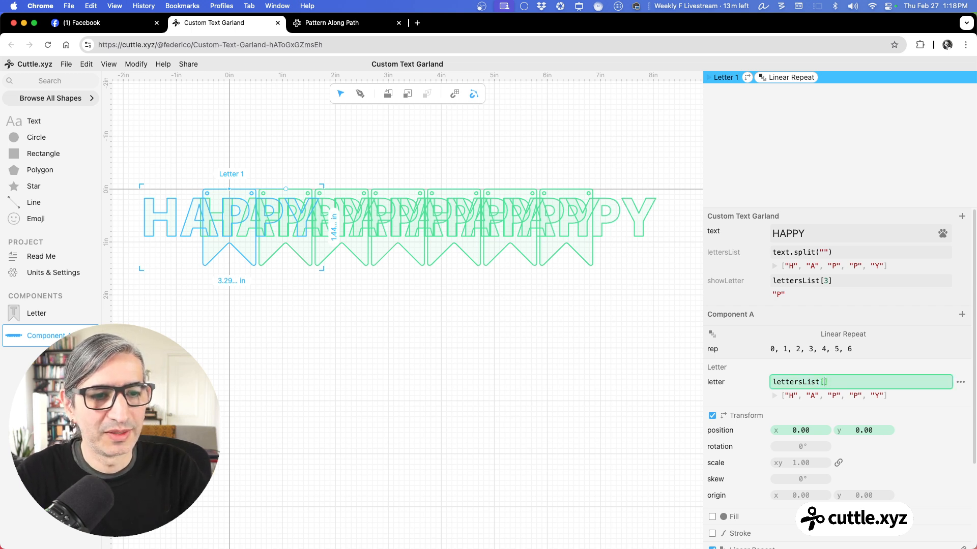
type("[")
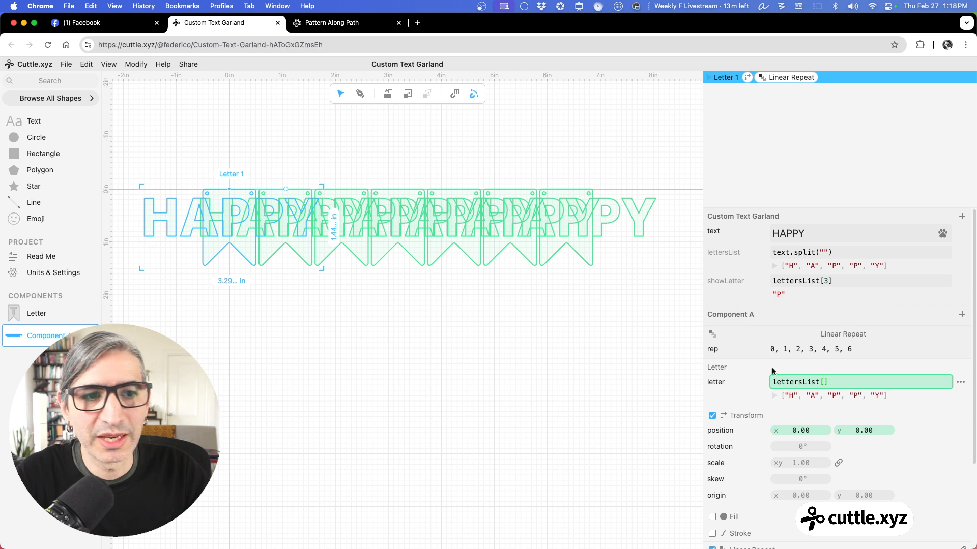
type("0")
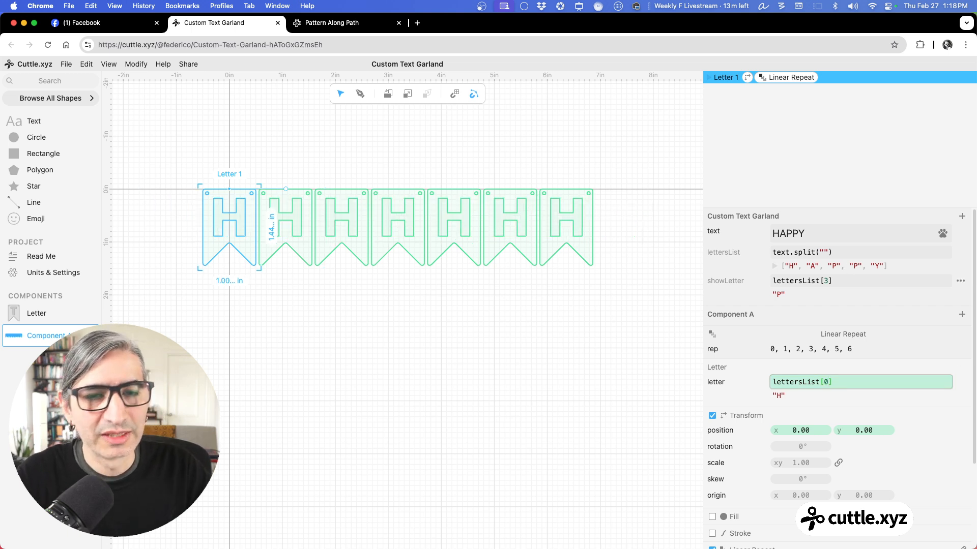
Try index 1 in the flag's letter expression and replace it with the index variable, giving lettersList[rep].
key("BackSpace")
type("1")
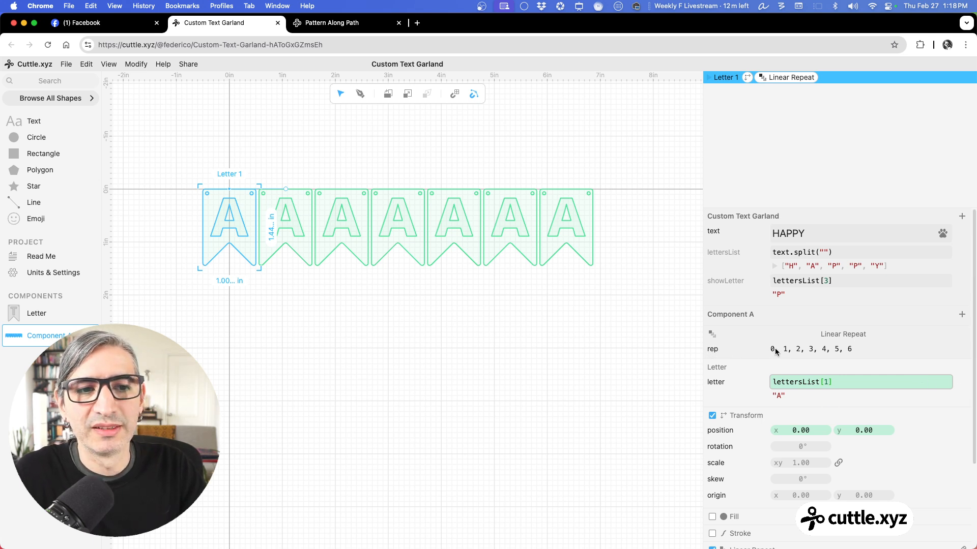
key("BackSpace")
type("rep")
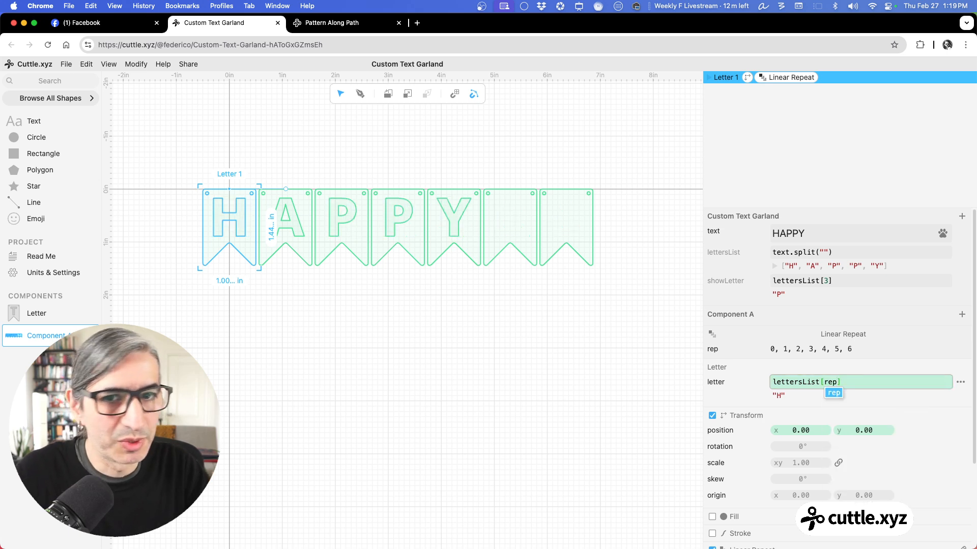
left_click(531, 407)
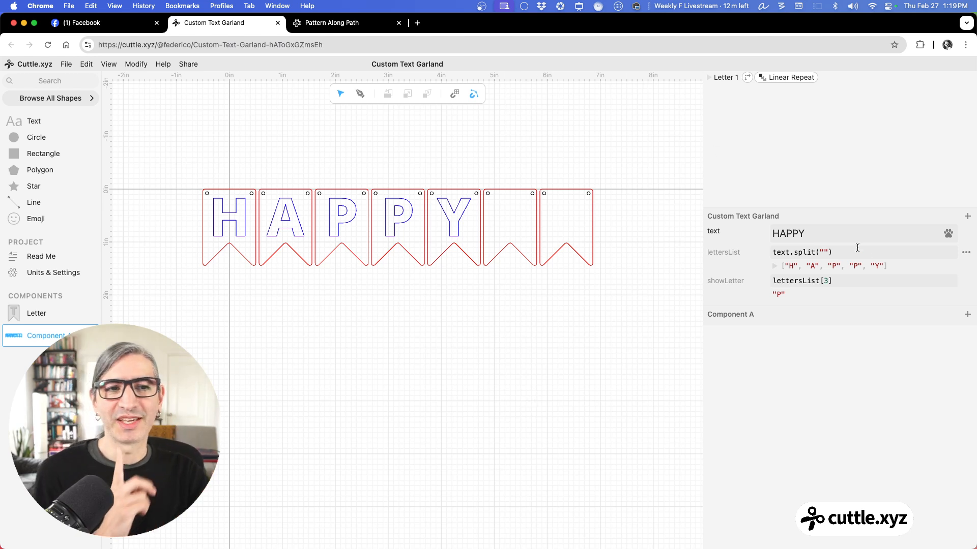
Test the garland by changing the project's text parameter to birthday.
left_click_drag(822, 234, 794, 235)
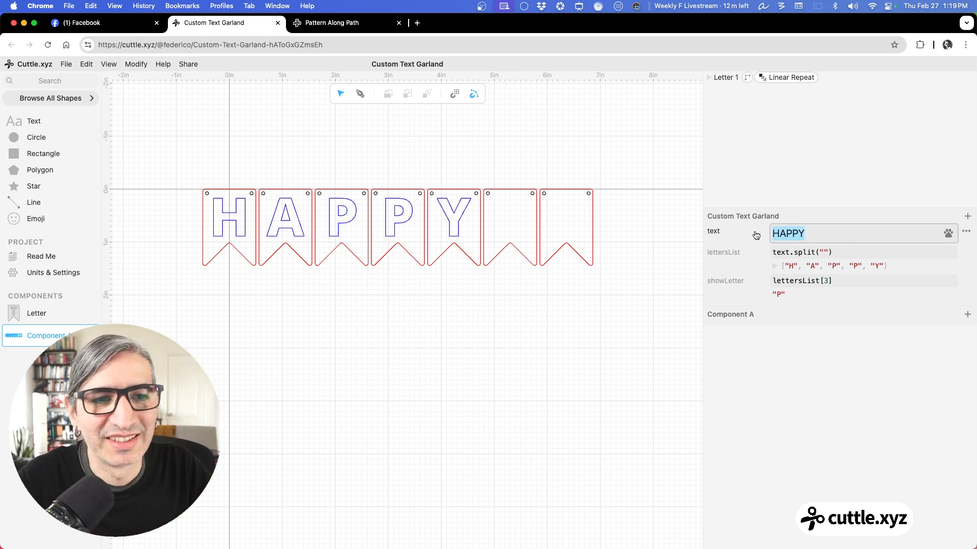
type("bir")
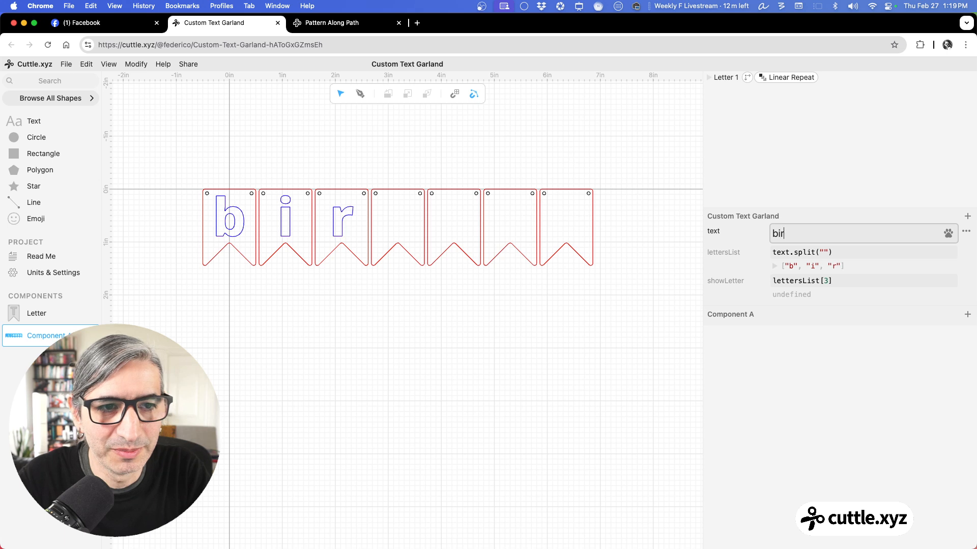
type("thdaya")
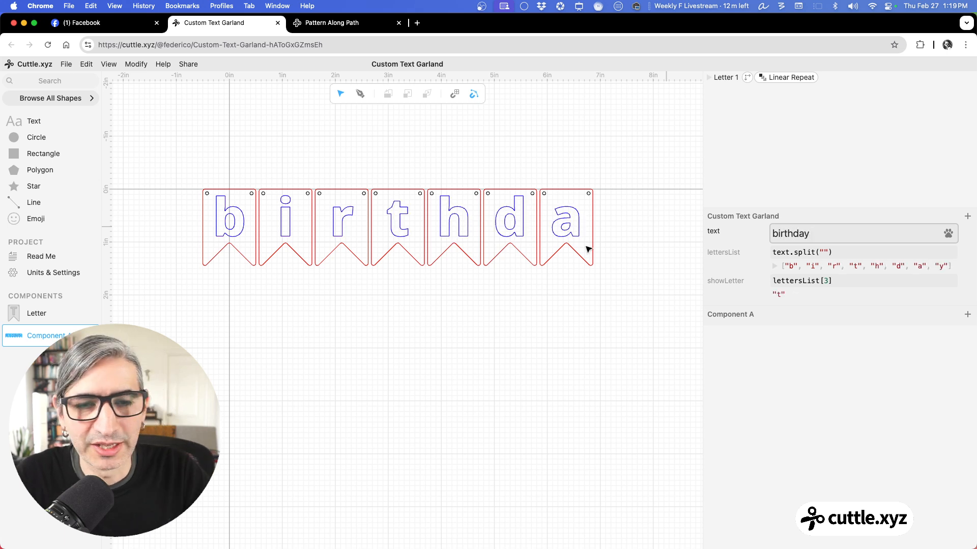
Restore the project's text parameter to HAPPY in capital letters.
key("BackSpace")
key("BackSpace")
key("BackSpace")
key("BackSpace")
key("BackSpace")
key("BackSpace")
key("BackSpace")
key("BackSpace")
type("Happy")
key("BackSpace")
key("BackSpace")
key("BackSpace")
key("BackSpace")
key("Caps_Lock")
type("APPY")
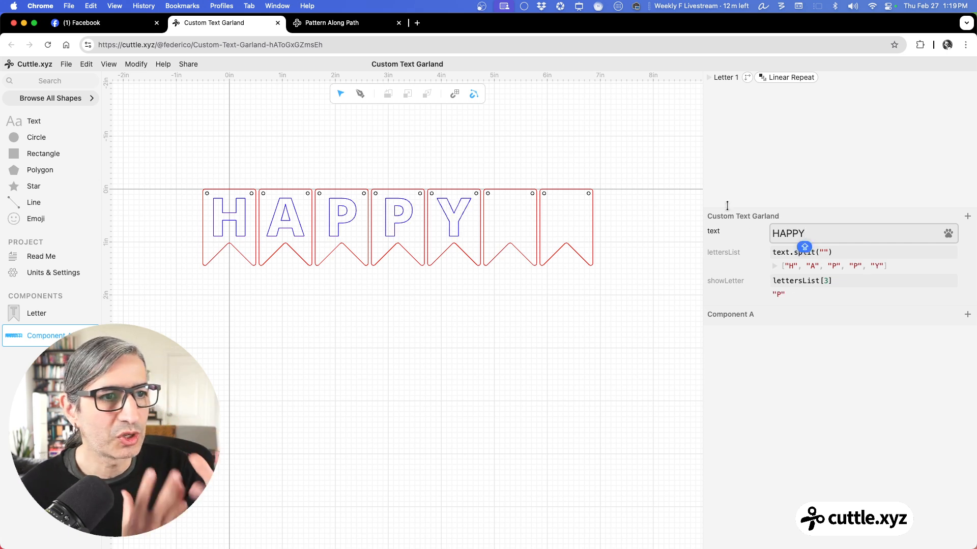
Reduce the flags' Linear Repeat to 4 repetitions.
left_click(782, 78)
mouse_move(810, 360)
left_mouse_down()
mouse_move(820, 366)
mouse_move(792, 369)
left_mouse_up()
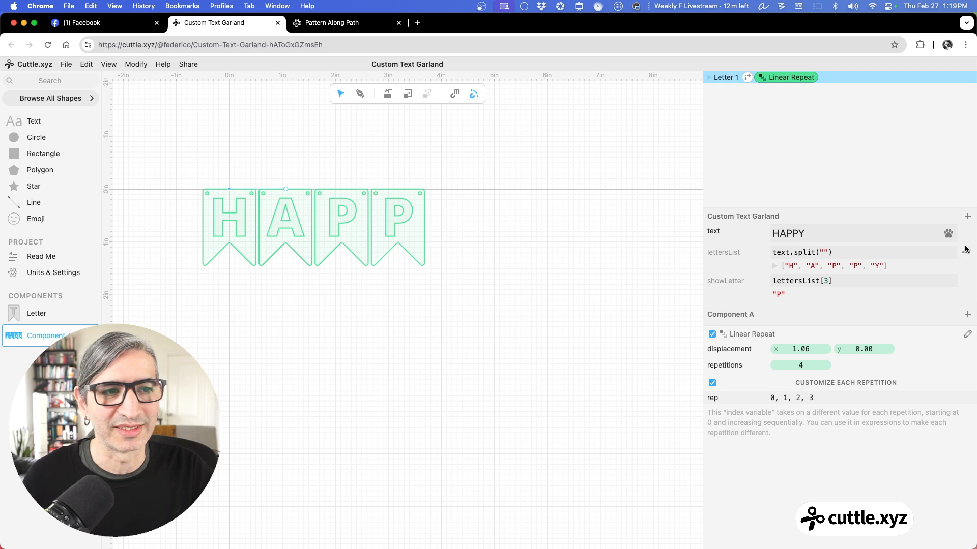
Add another project-level parameter named listItems under Custom Text Garland.
left_click(968, 217)
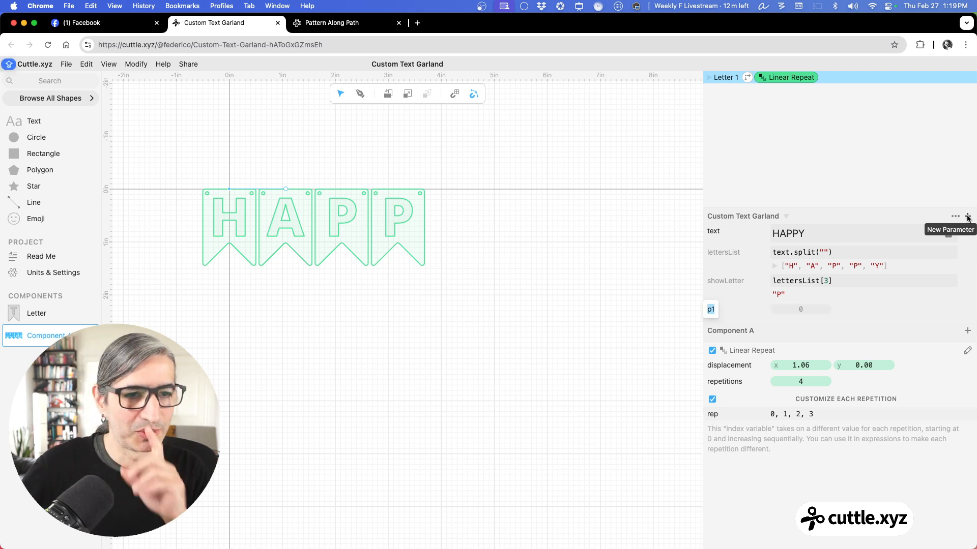
type("ITEM")
key("BackSpace")
key("BackSpace")
key("BackSpace")
key("BackSpace")
type("listItems")
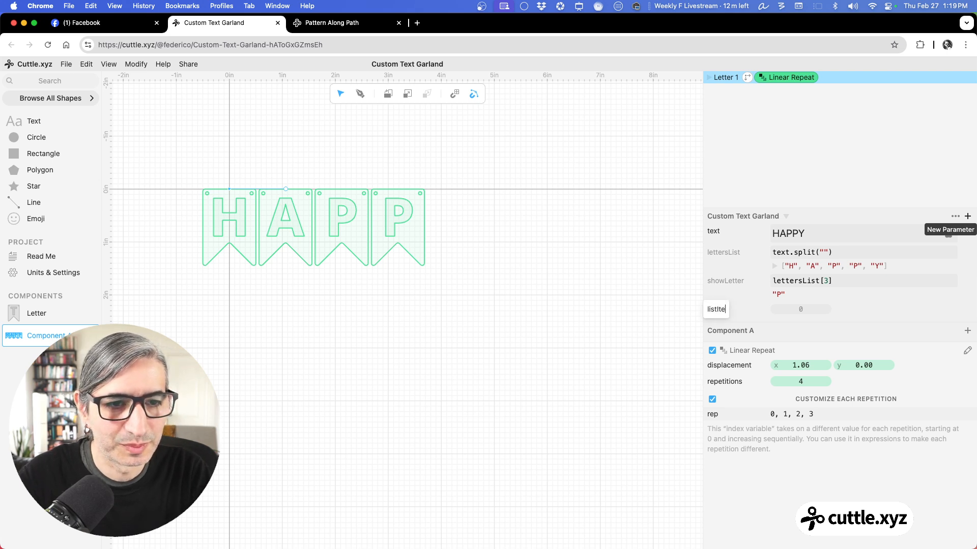
Set the listItems parameter to the expression text.length.
left_click(800, 311)
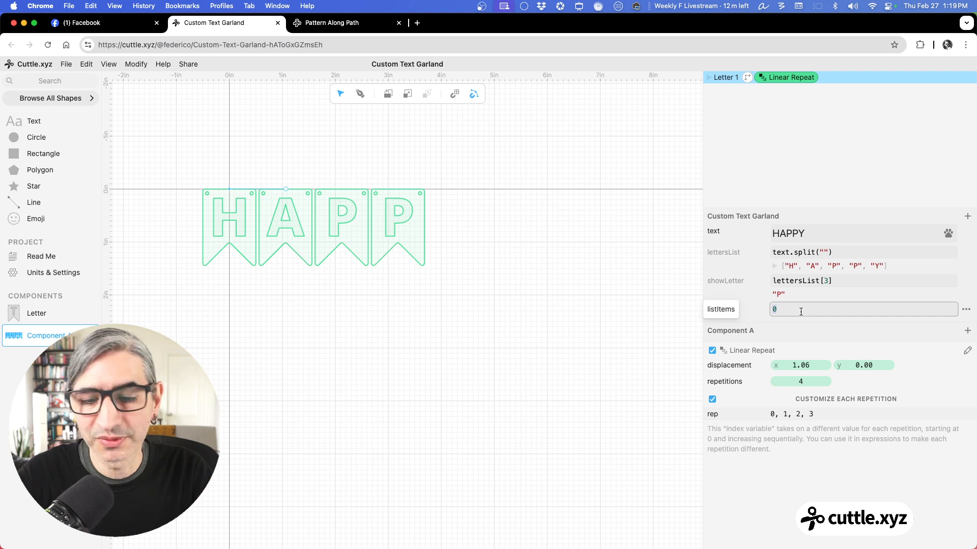
type("text")
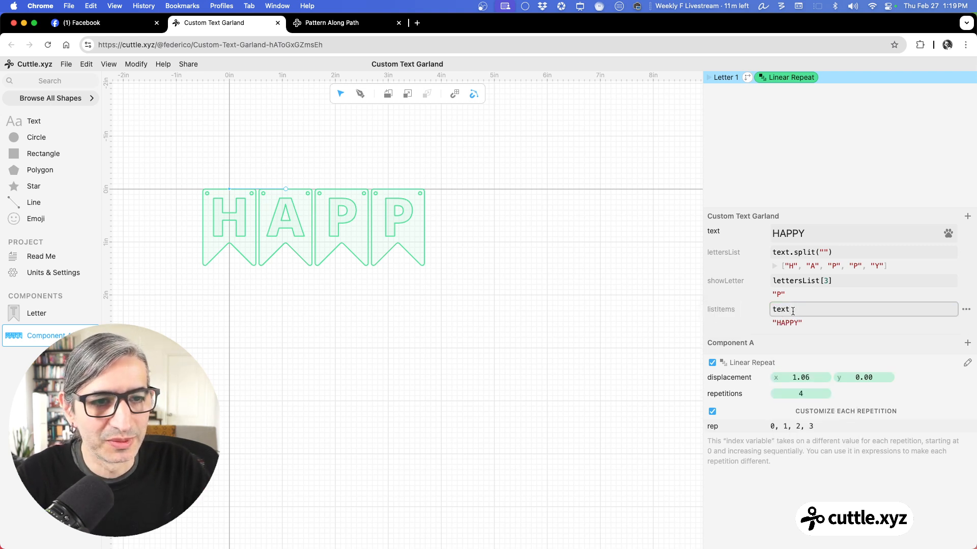
type(".le")
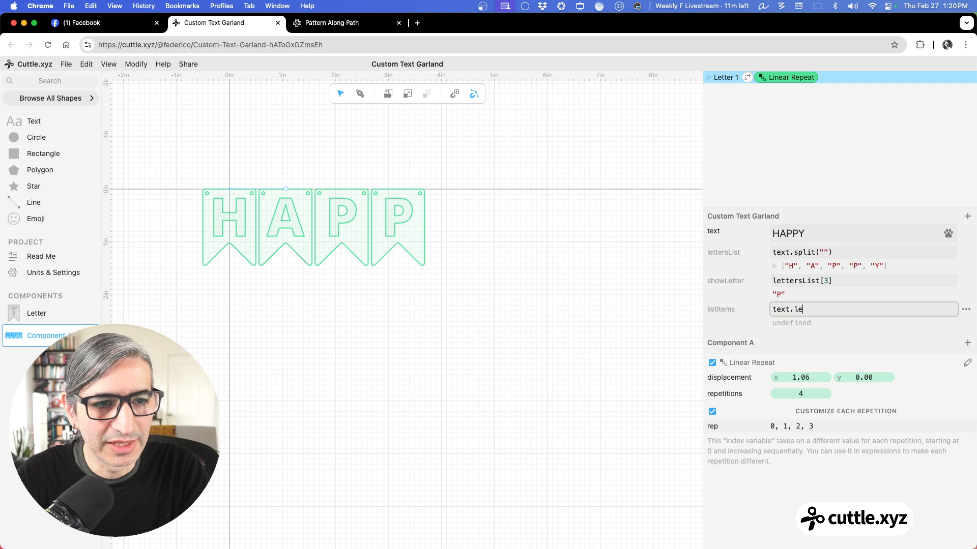
key("BackSpace")
key("BackSpace")
type("hlength")
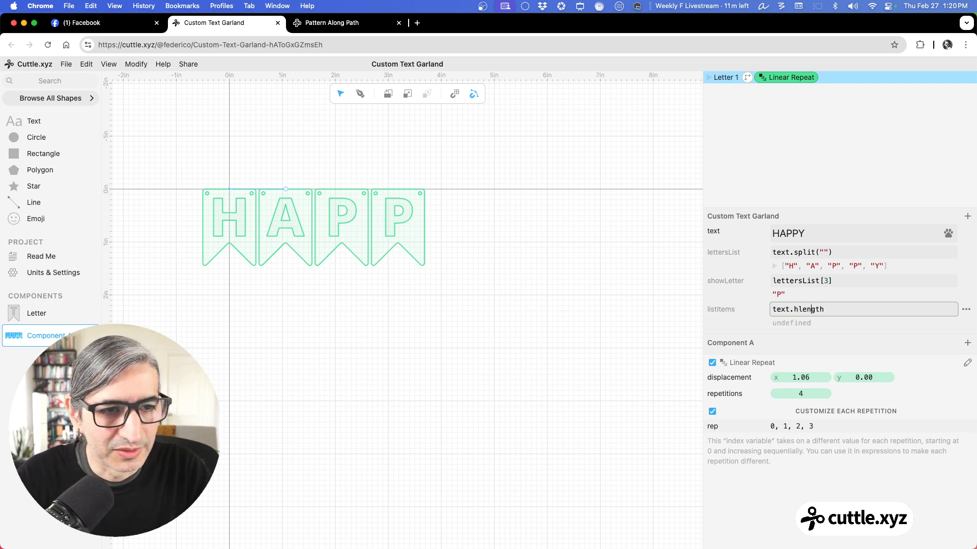
key("BackSpace")
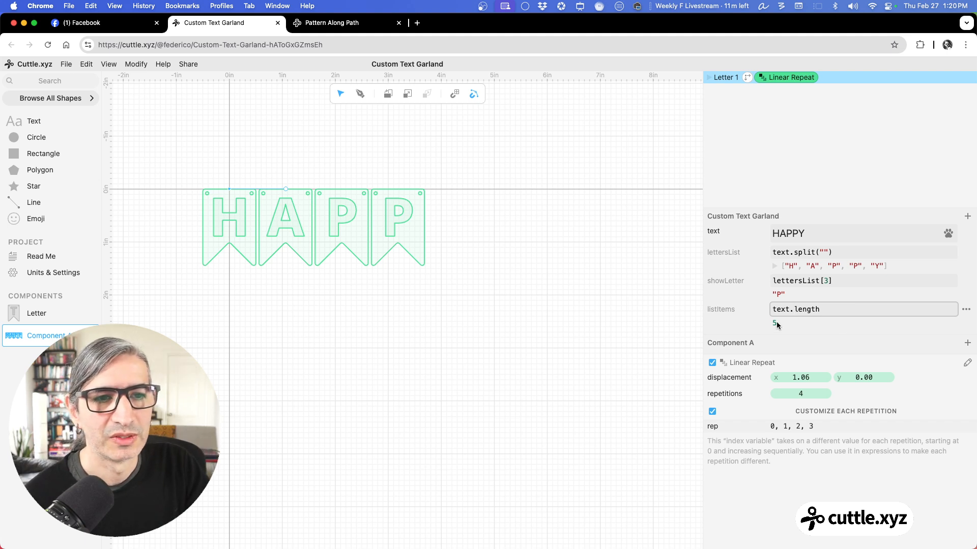
Test the length expression by changing the project's text parameter to aniversary.
left_click(810, 233)
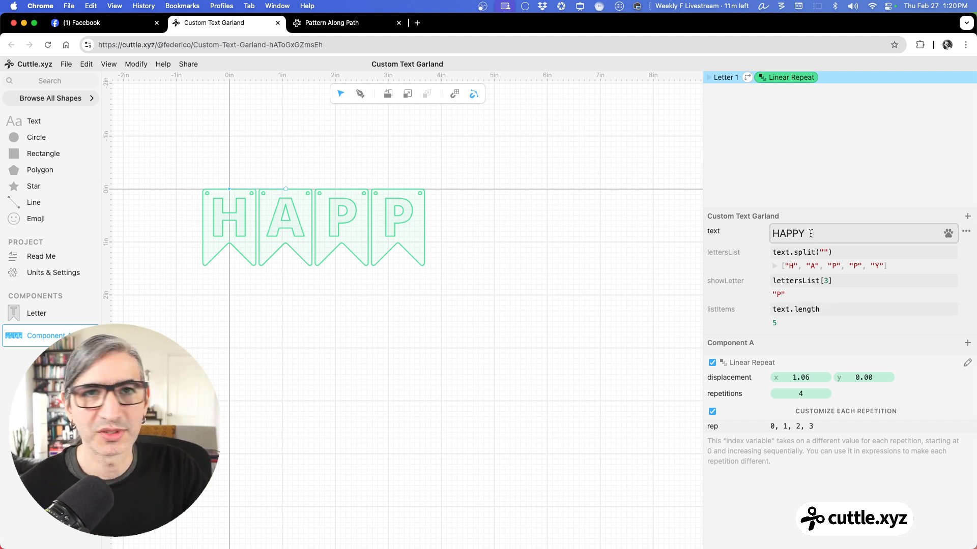
key("BackSpace")
key("BackSpace")
key("BackSpace")
key("BackSpace")
key("BackSpace")
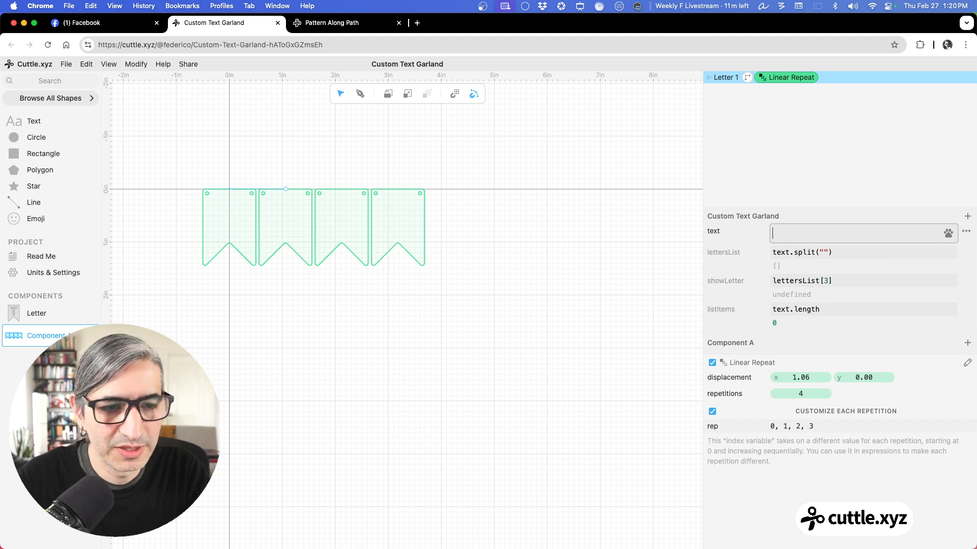
type("an")
type("ive")
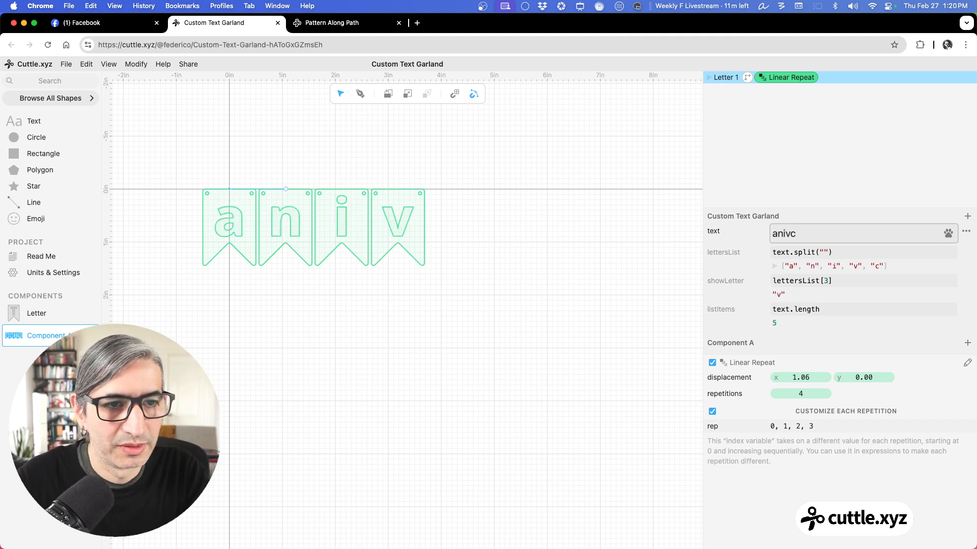
type("rsary")
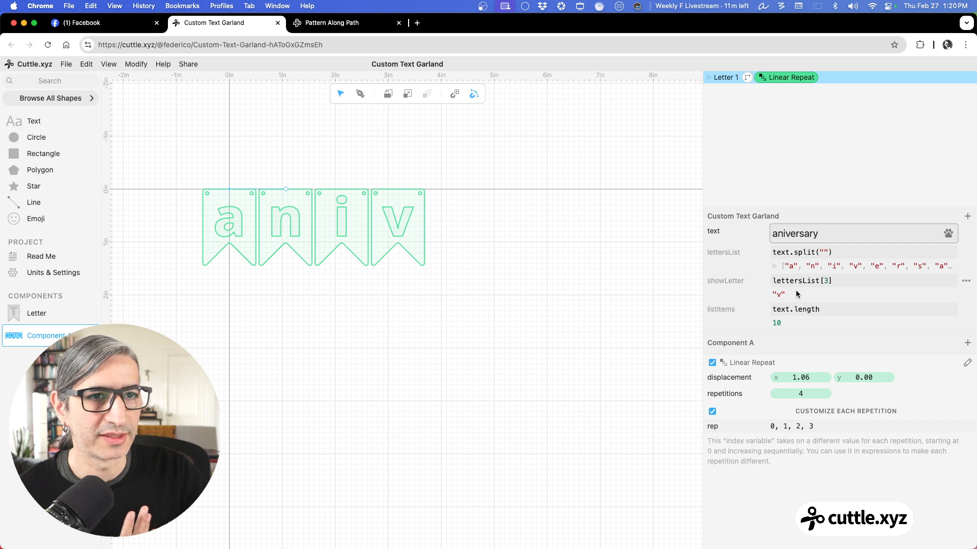
Set the repetitions of the flags' Linear Repeat to the expression text.length.
left_click(791, 80)
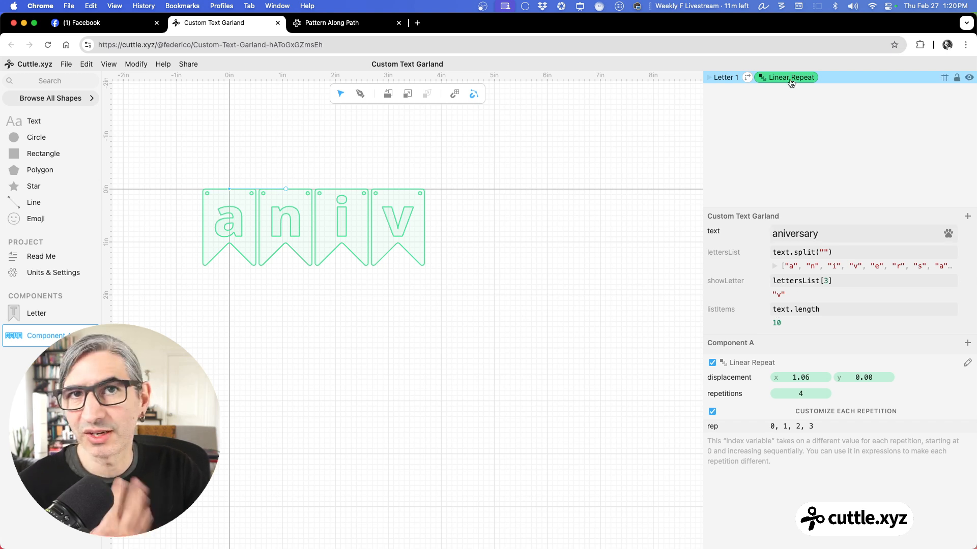
left_click(801, 394)
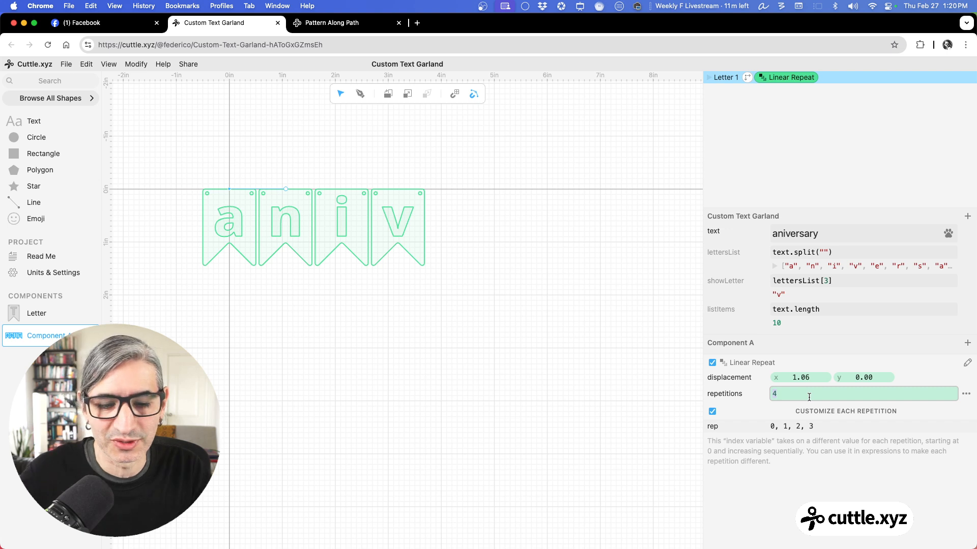
type("text.hl")
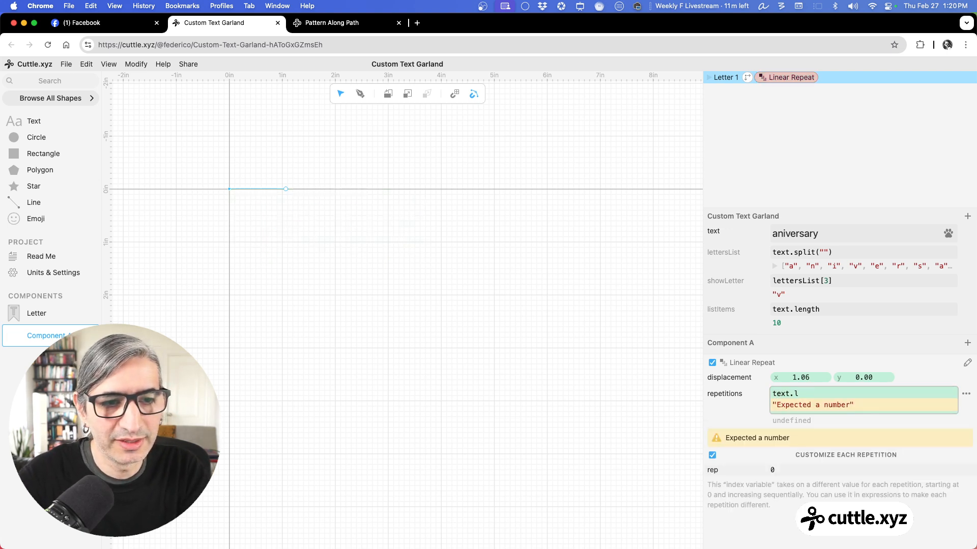
type("engtht")
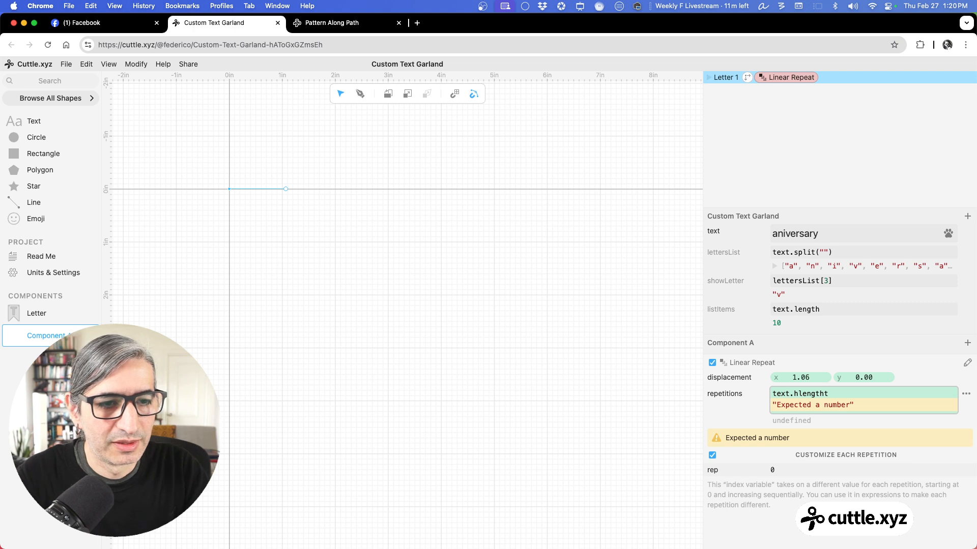
key("BackSpace")
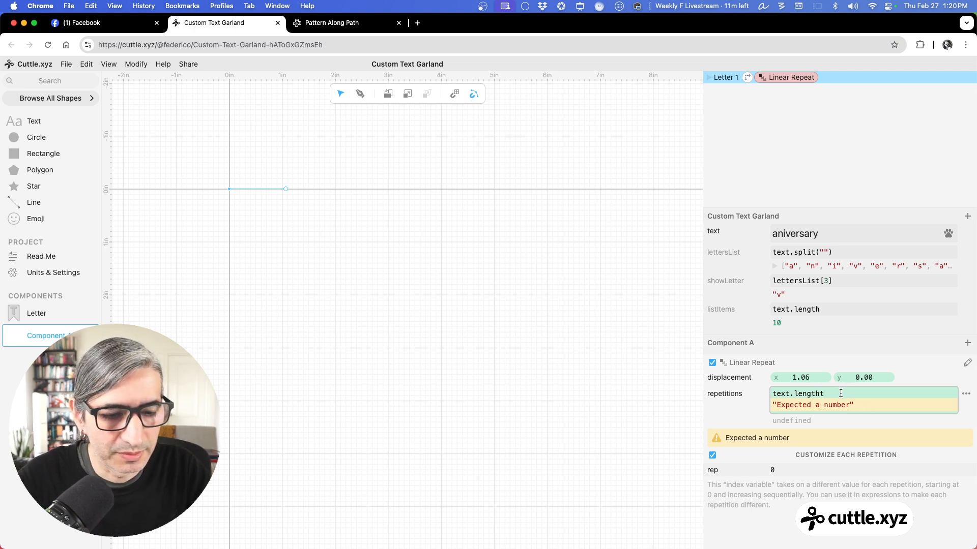
key("BackSpace")
left_click(520, 372)
Test the automatic flag count by replacing the project's text with Birthday and adding a trailing k.
scroll(531, 355, "down", 3)
scroll(547, 356, "down", 1)
left_click_drag(547, 356, 406, 317)
left_click(843, 235)
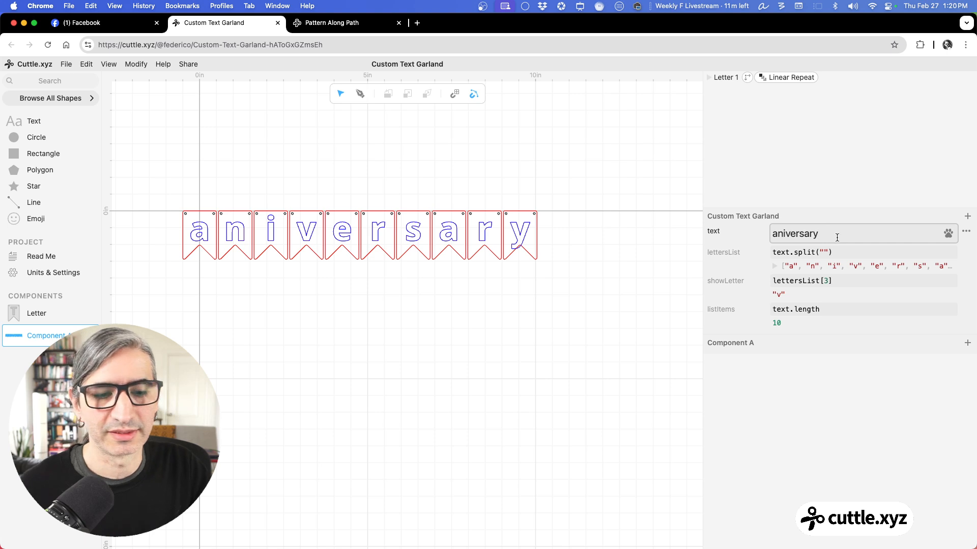
key("BackSpace")
key("BackSpace")
key("BackSpace")
key("BackSpace")
key("BackSpace")
key("BackSpace")
key("BackSpace")
key("BackSpace")
key("BackSpace")
key("BackSpace")
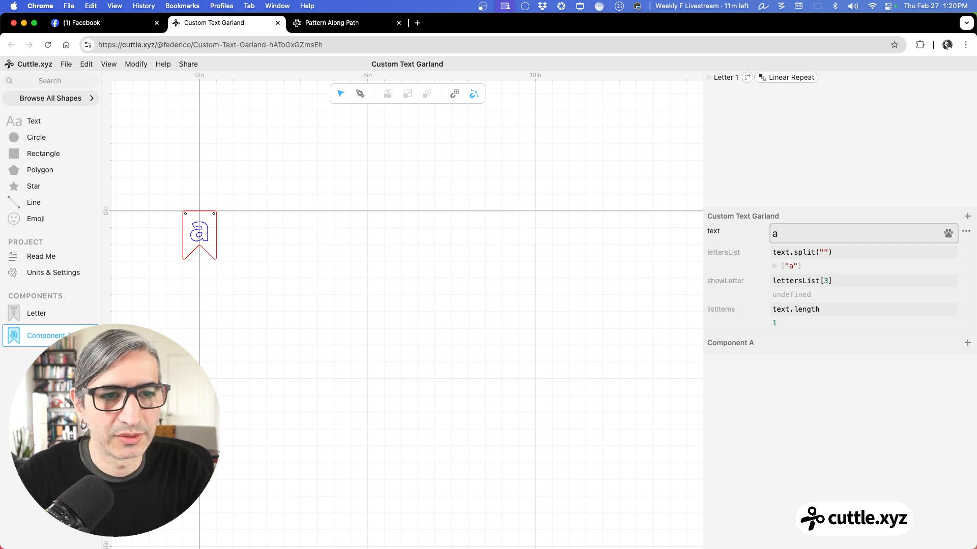
type("Bie")
key("BackSpace")
type("rthday")
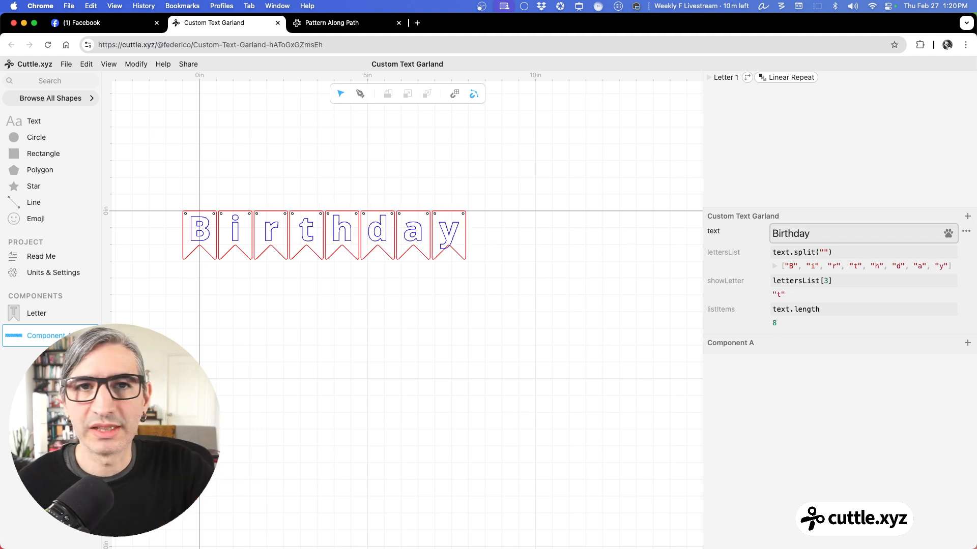
type("k")
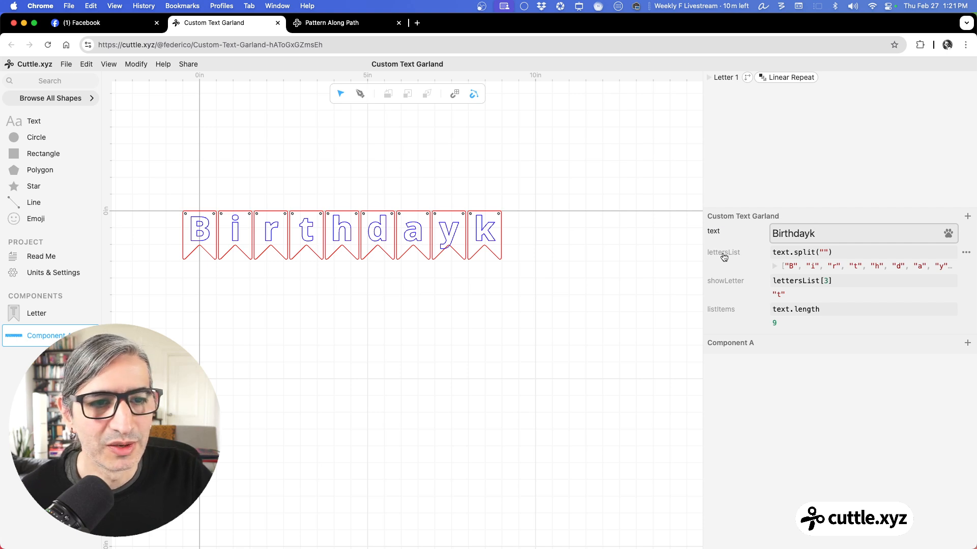
left_click(840, 253)
left_click(840, 290)
left_click(835, 305)
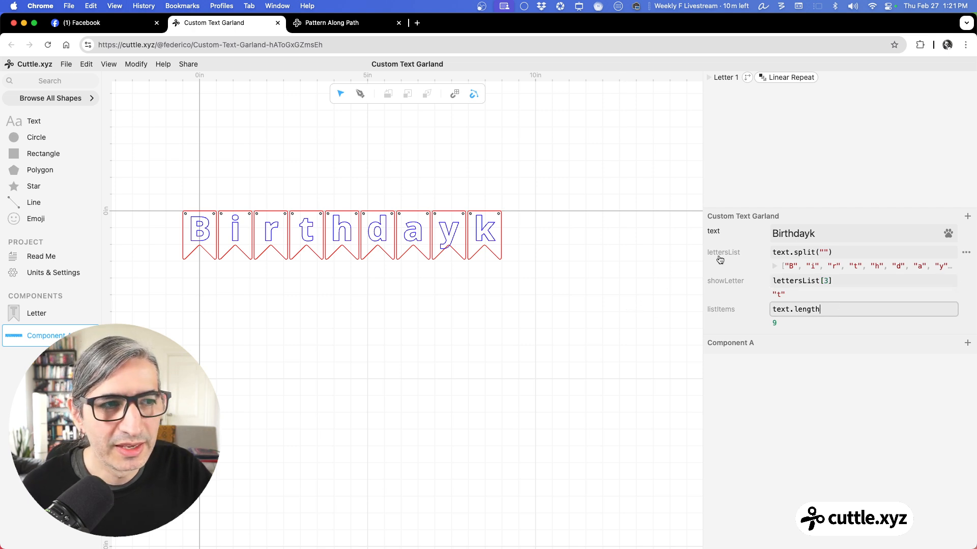
Rename the garland component, Component A, as CUT.
left_click(48, 258)
left_click(278, 239)
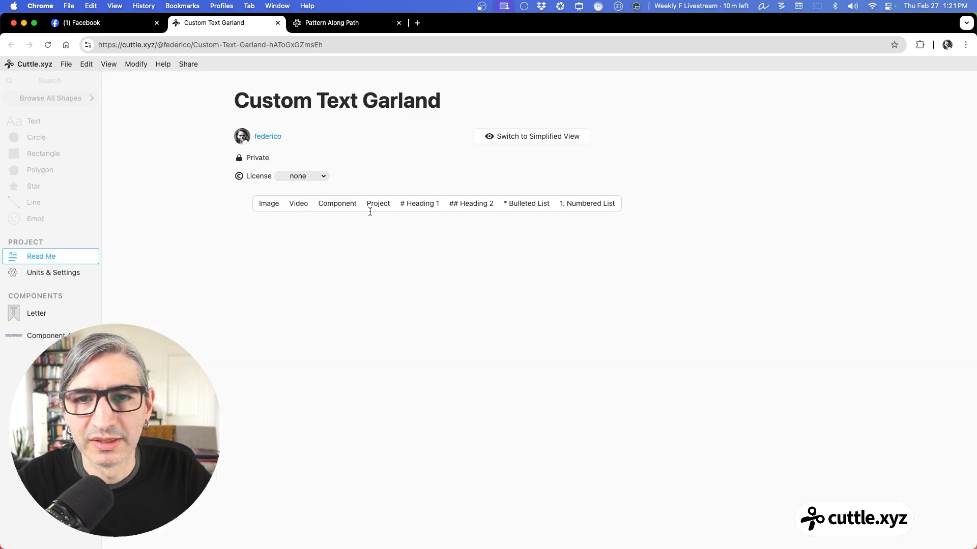
left_click(45, 337)
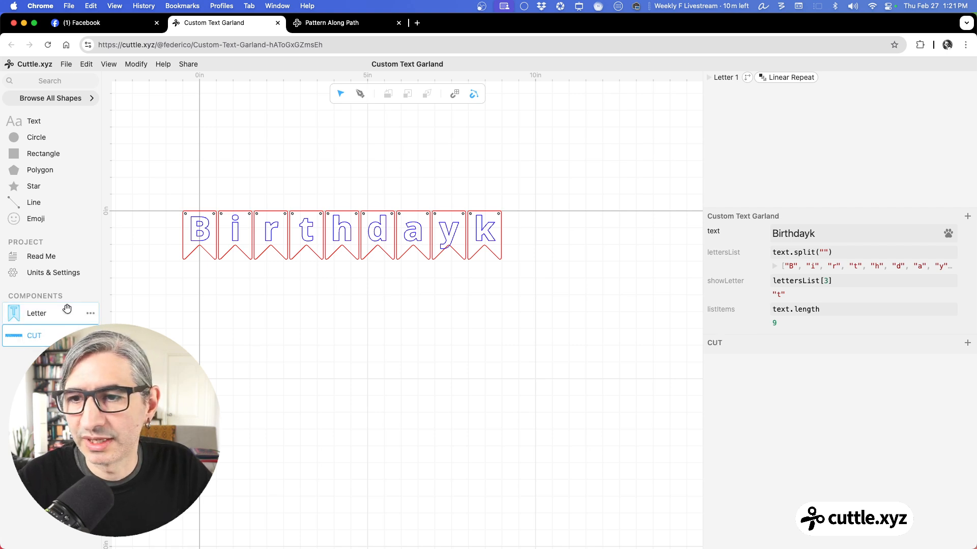
Insert the CUT component into the project's Read Me page.
left_click(44, 256)
left_click(473, 270)
left_click(337, 205)
left_click(337, 230)
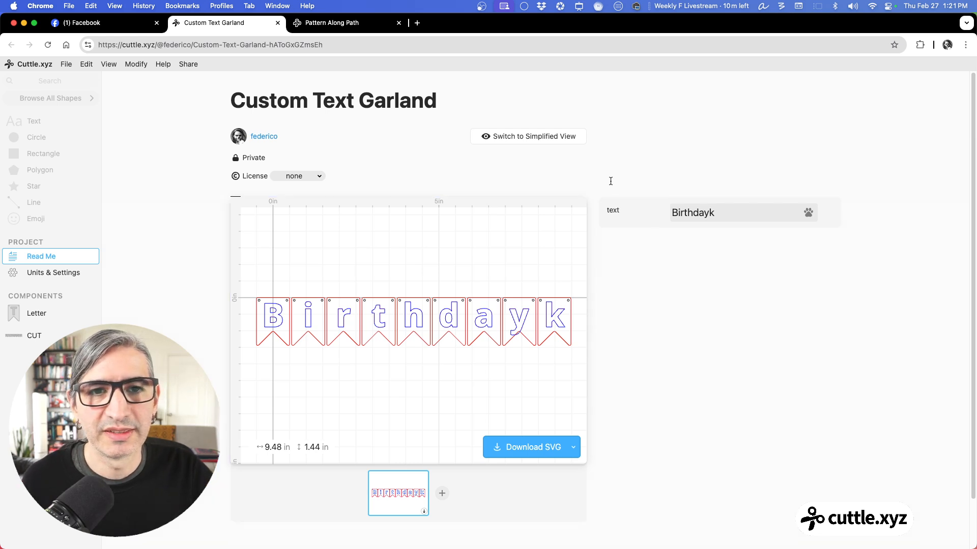
Change the text parameter beside the Read Me's garland preview to Happy.
left_click_drag(717, 213, 664, 212)
type("H")
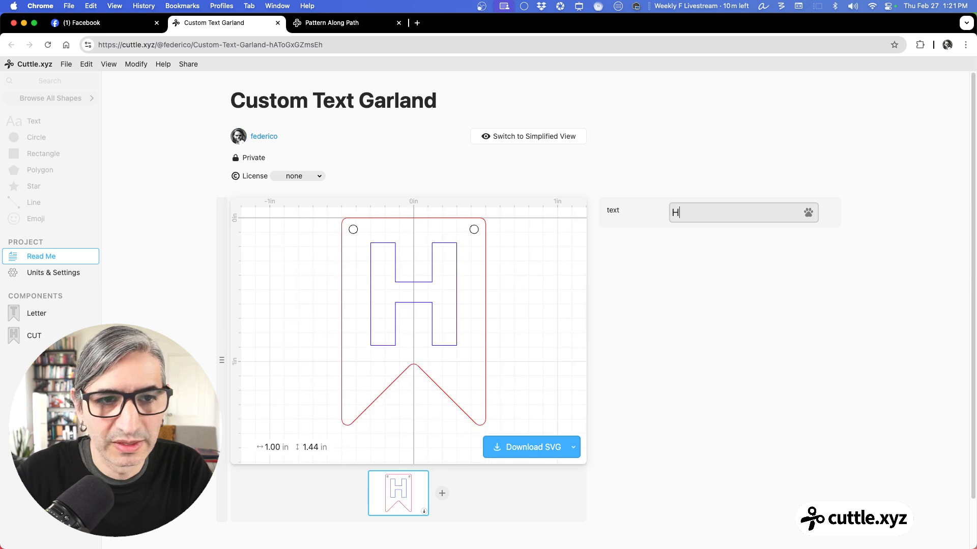
type("appy")
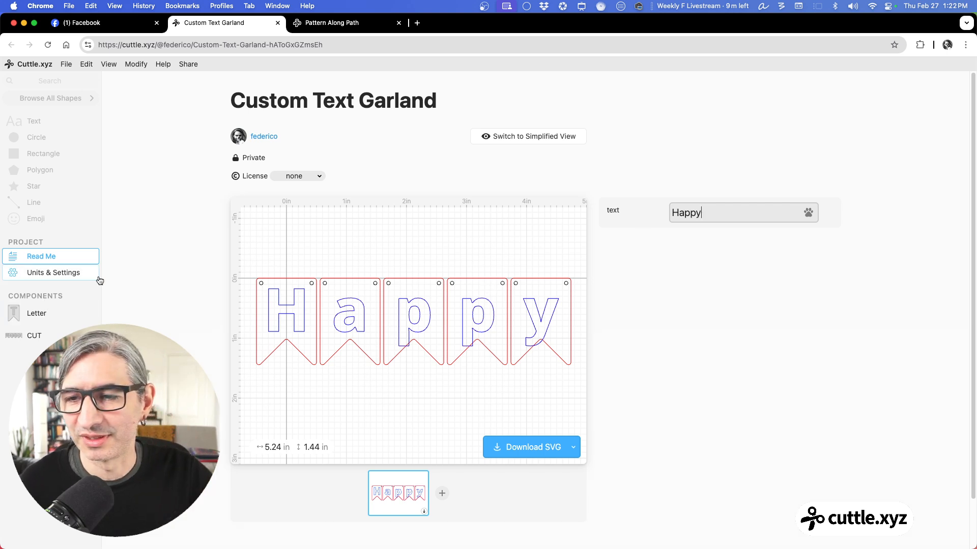
Reopen the CUT component and add a project-level parameter named textUpper under Custom Text Garland.
left_click(35, 336)
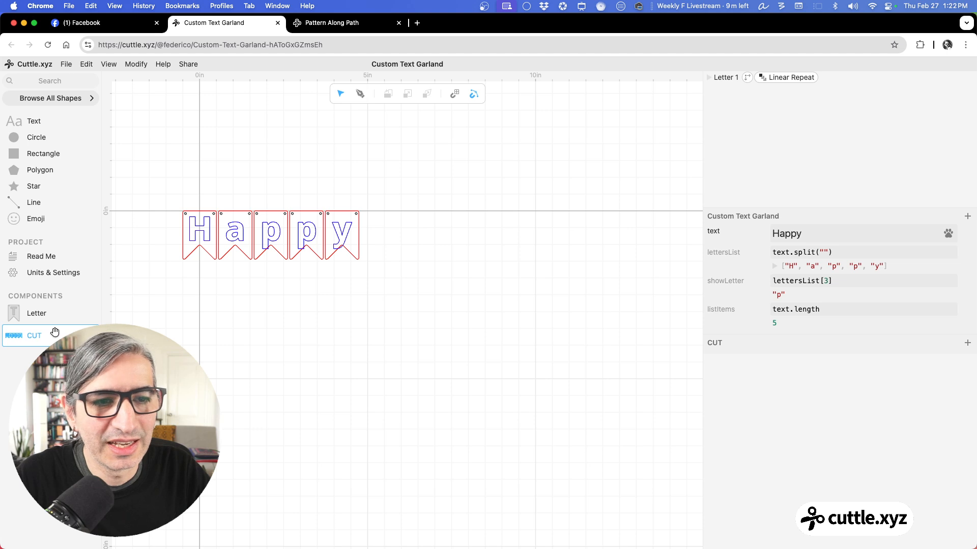
left_click_drag(812, 235, 766, 238)
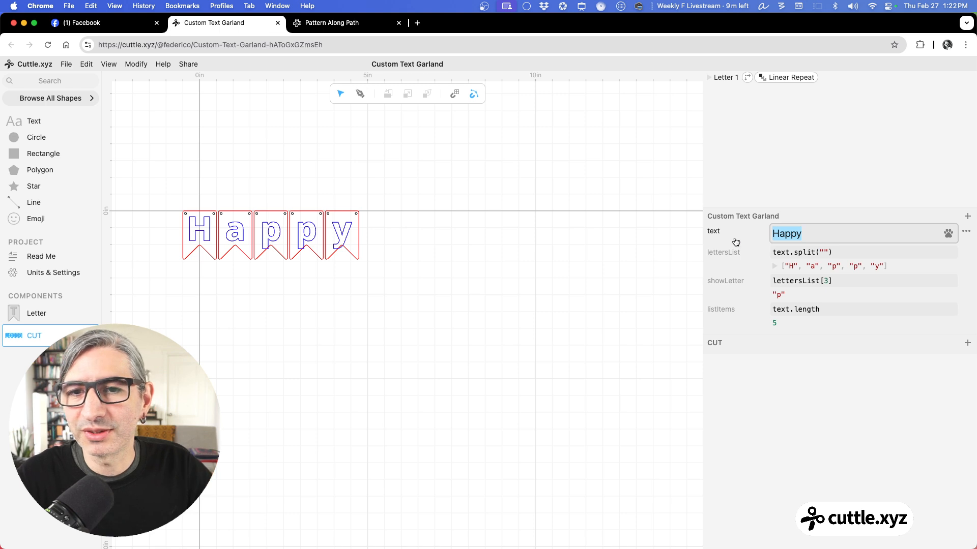
scroll(356, 248, "up", 2)
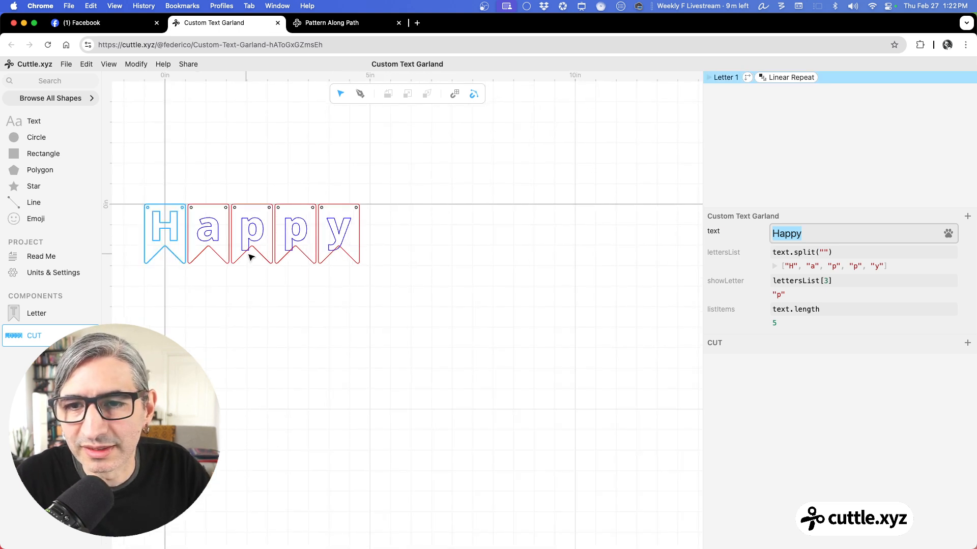
left_click_drag(390, 288, 565, 290)
scroll(524, 285, "up", 2)
scroll(562, 290, "down", 1)
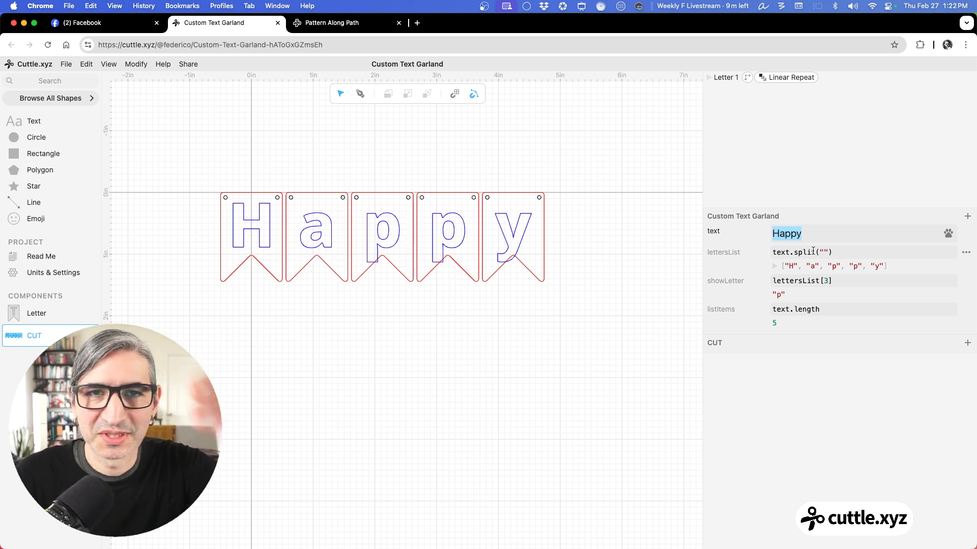
left_click(968, 217)
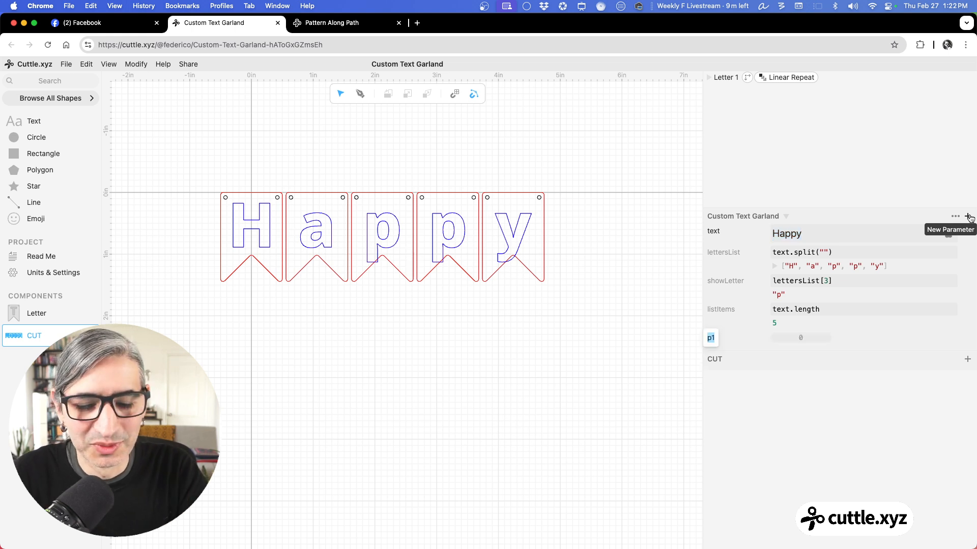
type("t")
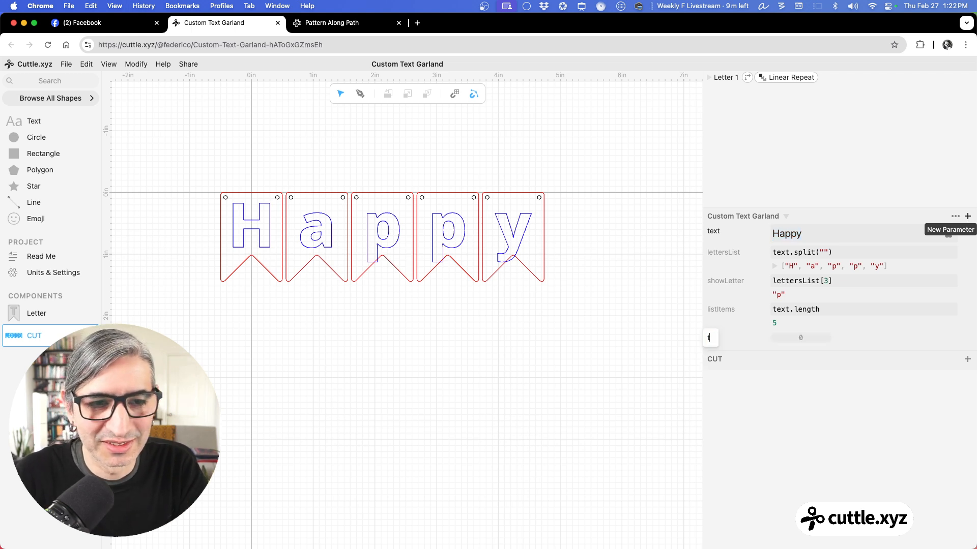
type("extUpper")
Set the textUpper parameter to the expression text.toUpperCase().
left_click(814, 341)
type("t")
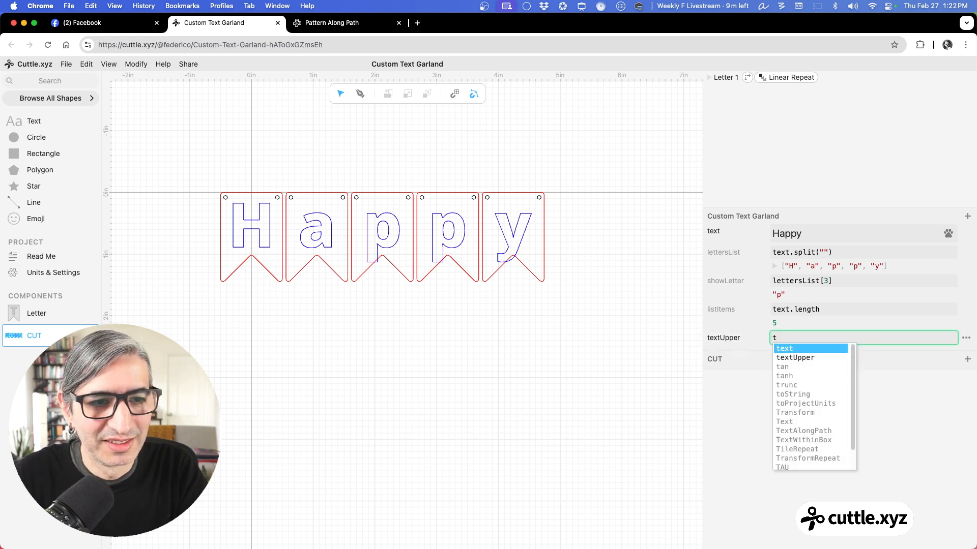
key("Return")
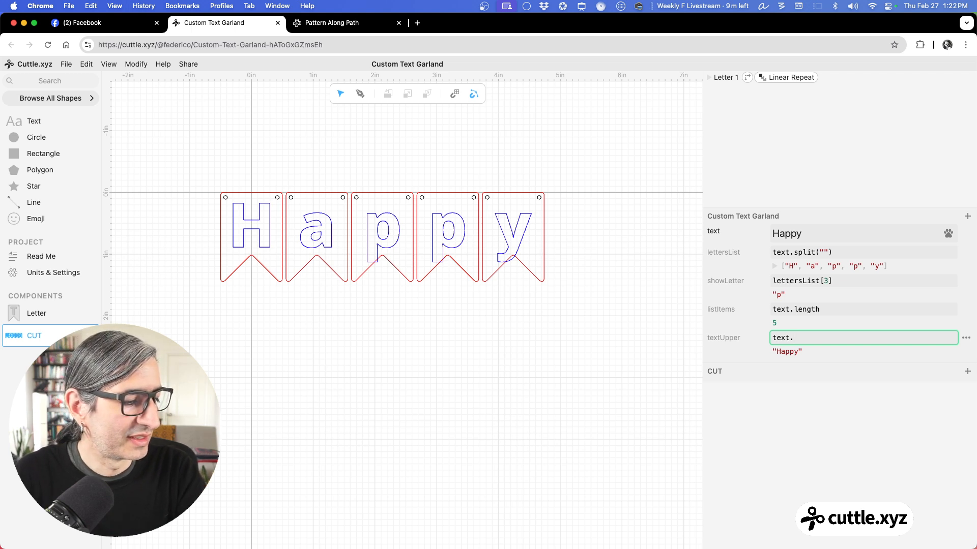
type(".toU")
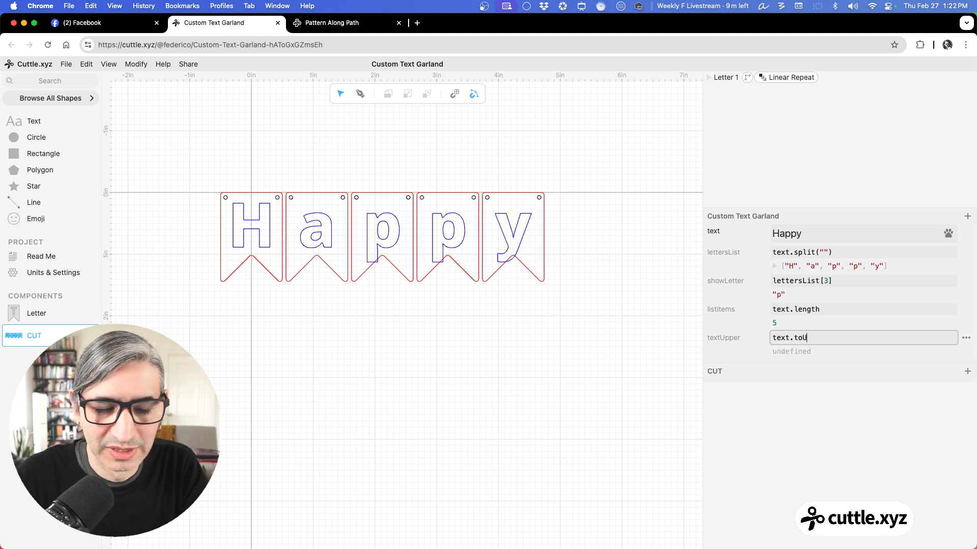
type("ppercase()")
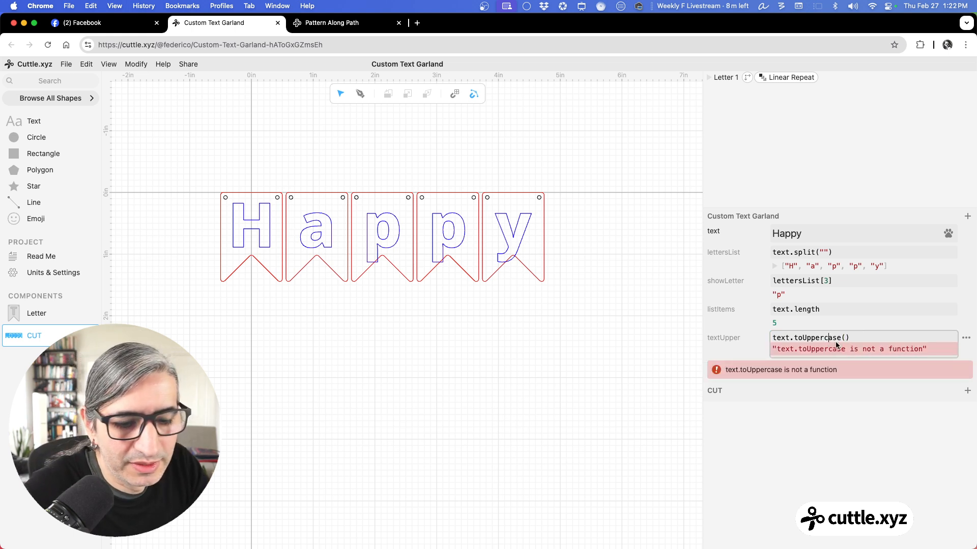
key("BackSpace")
type("C")
left_click(841, 364)
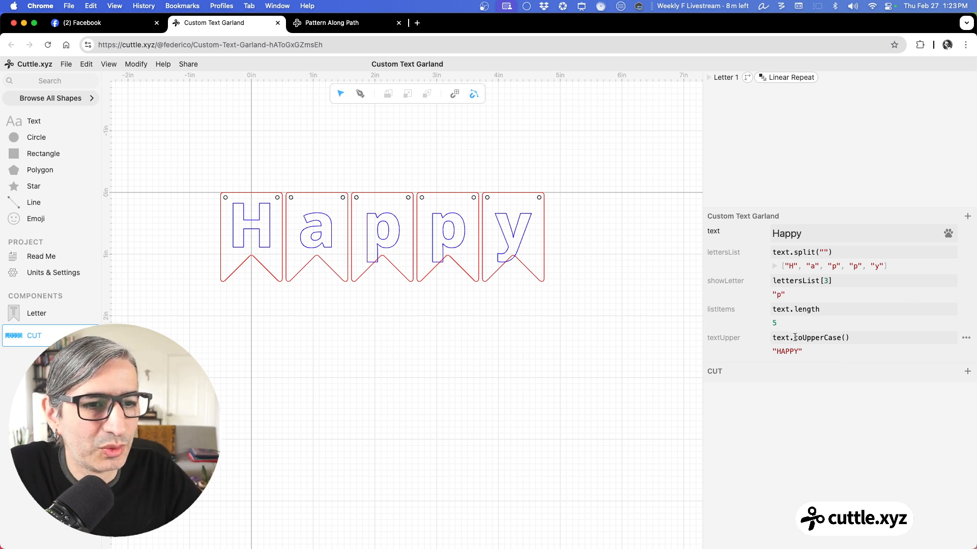
Set the project's text parameter to hellow to test the uppercase expression.
left_click_drag(788, 339, 771, 339)
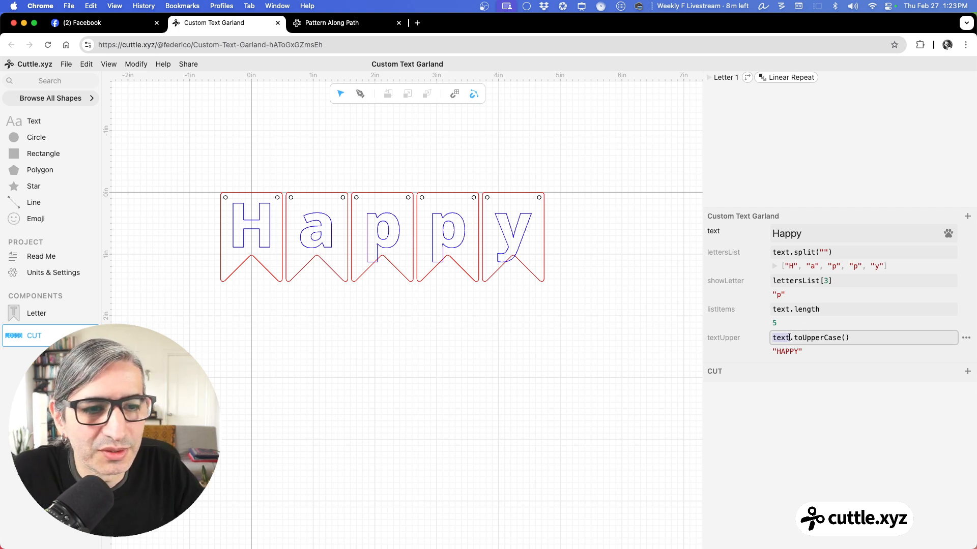
left_click_drag(801, 234, 763, 236)
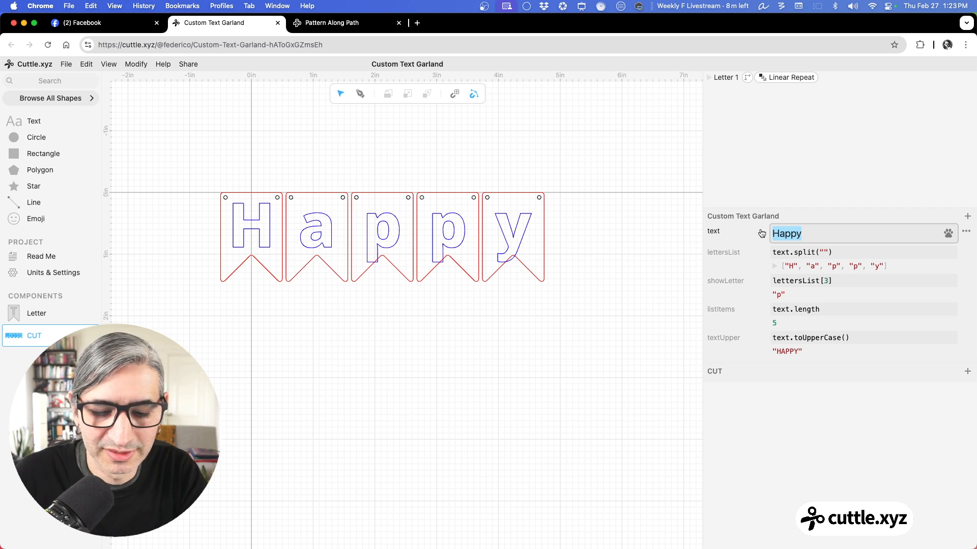
type("hellow")
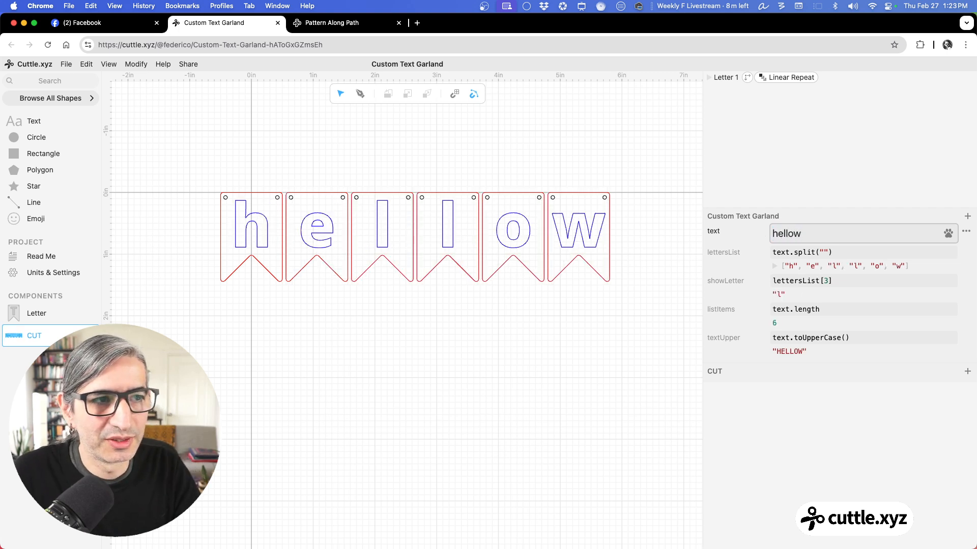
Set the lettersList parameter to text.toUpperCase().split("") and delete the redundant textUpper parameter.
left_click(794, 252)
key("shift+End")
key("BackSpace")
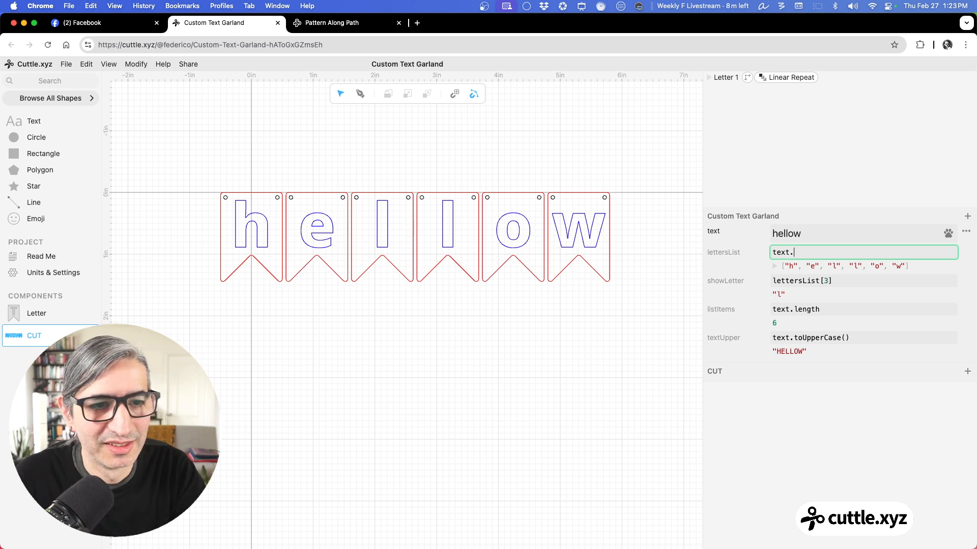
type("toUpperC")
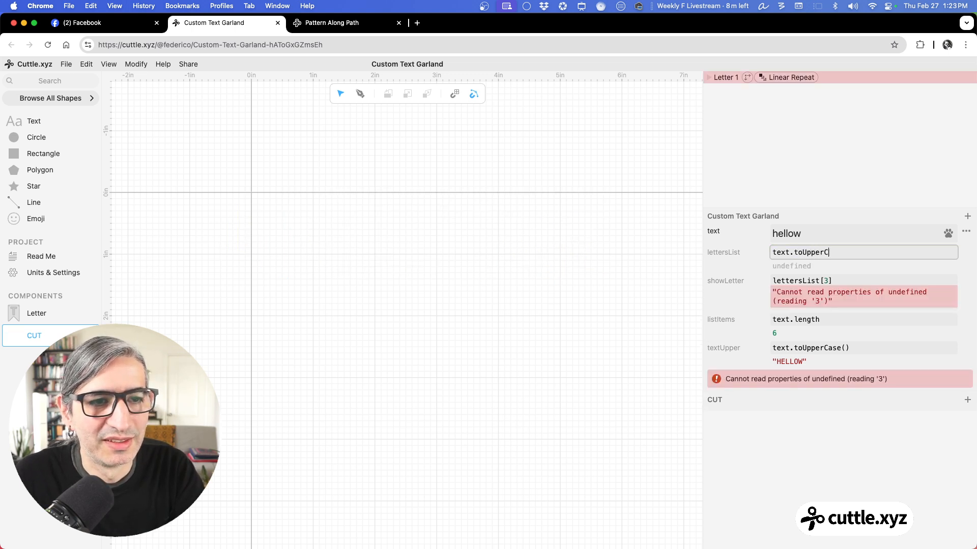
type("ase")
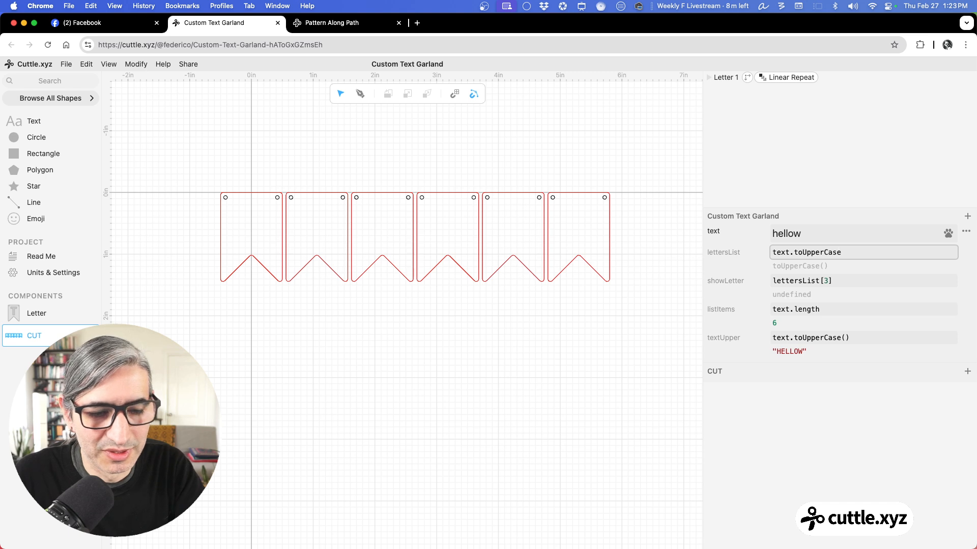
type("()")
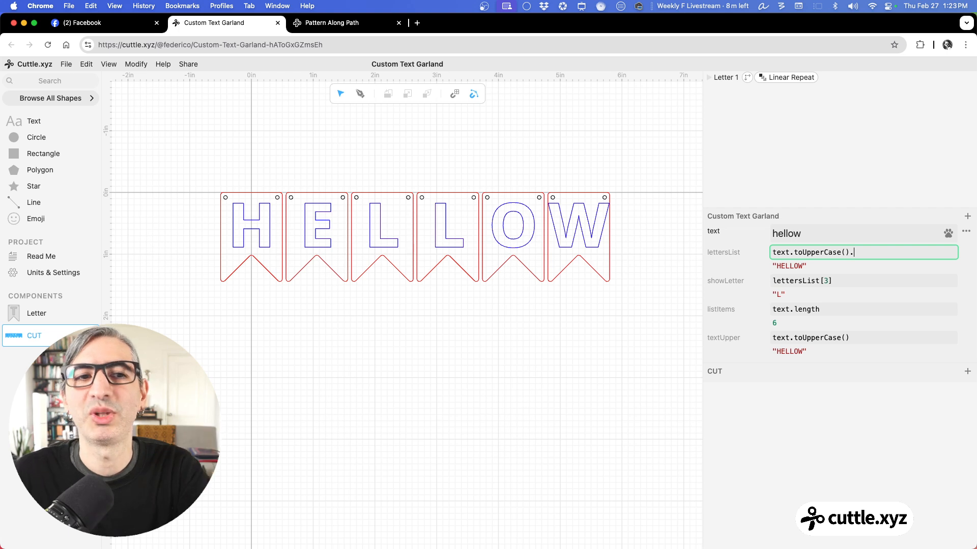
type(".")
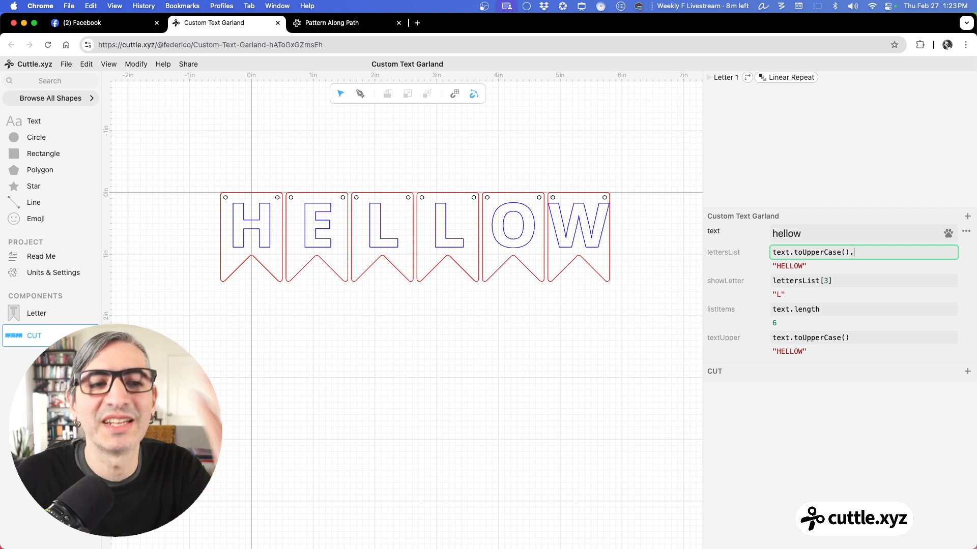
type("split")
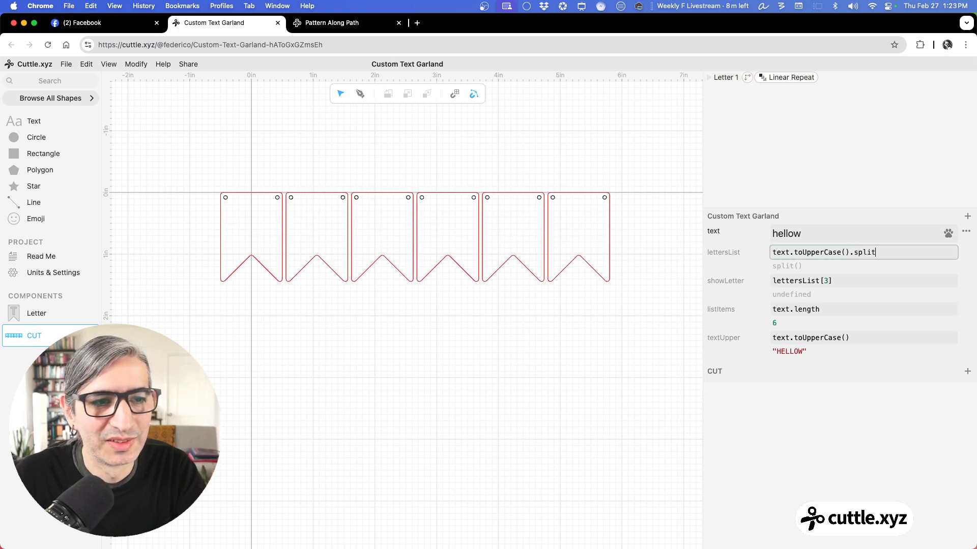
type("()")
type("\"\"")
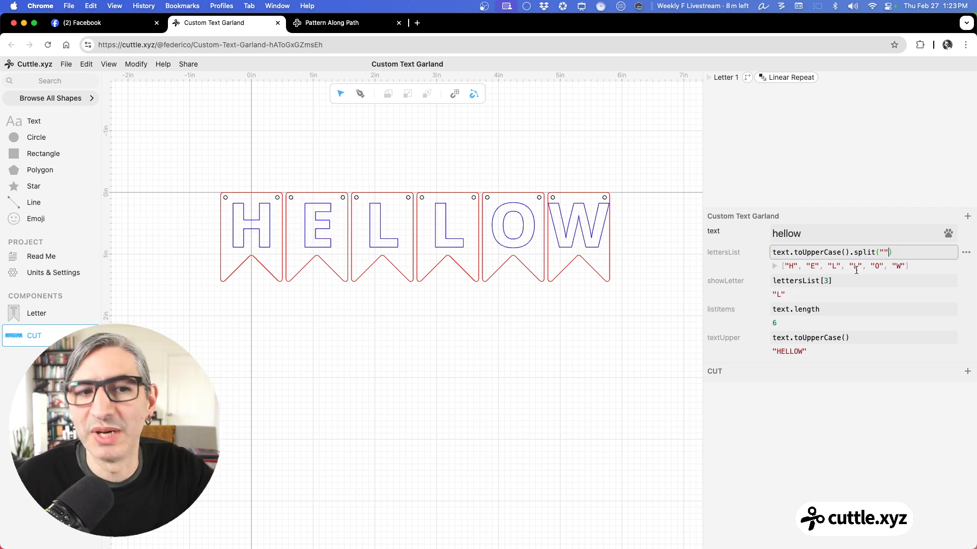
left_click(963, 340)
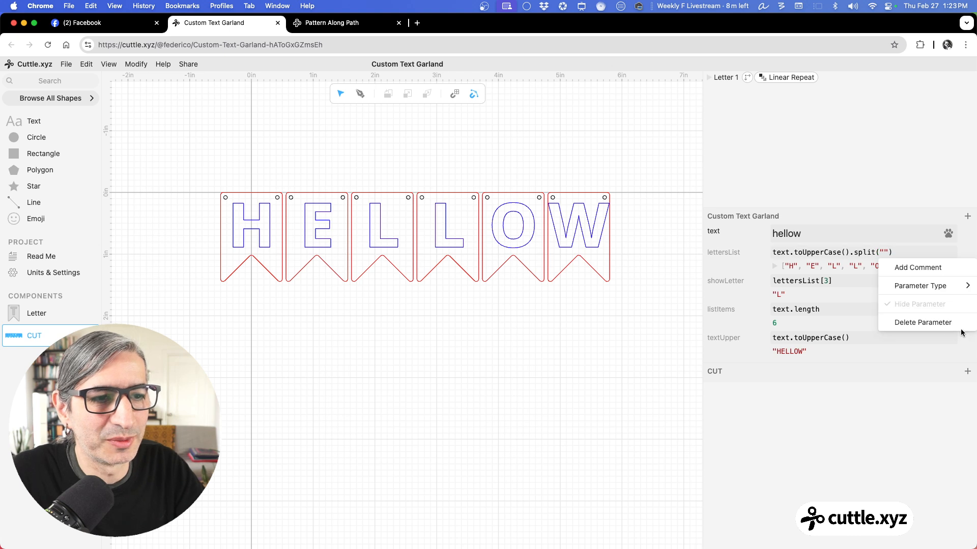
left_click(931, 325)
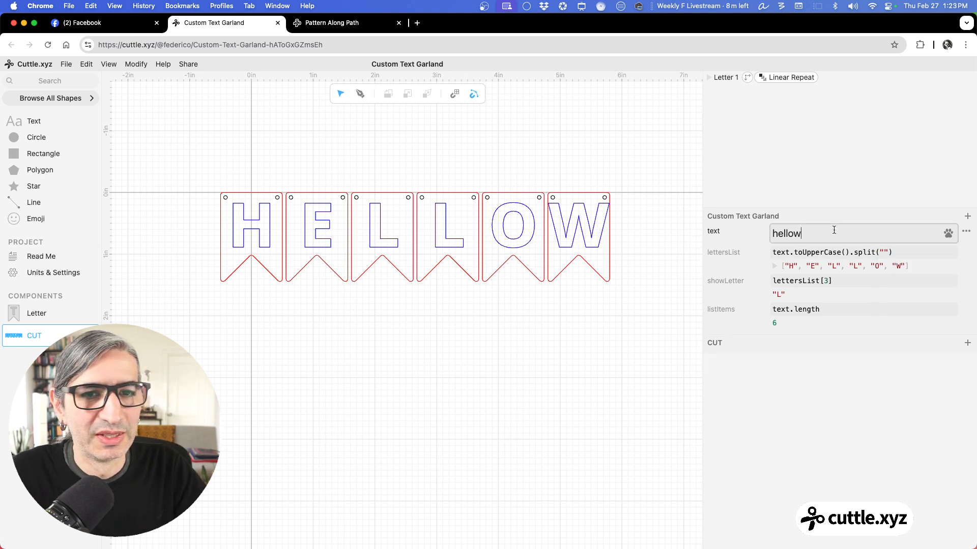
Set the text parameter to birthday and view the whole garland.
left_click_drag(836, 232, 758, 236)
type("bir")
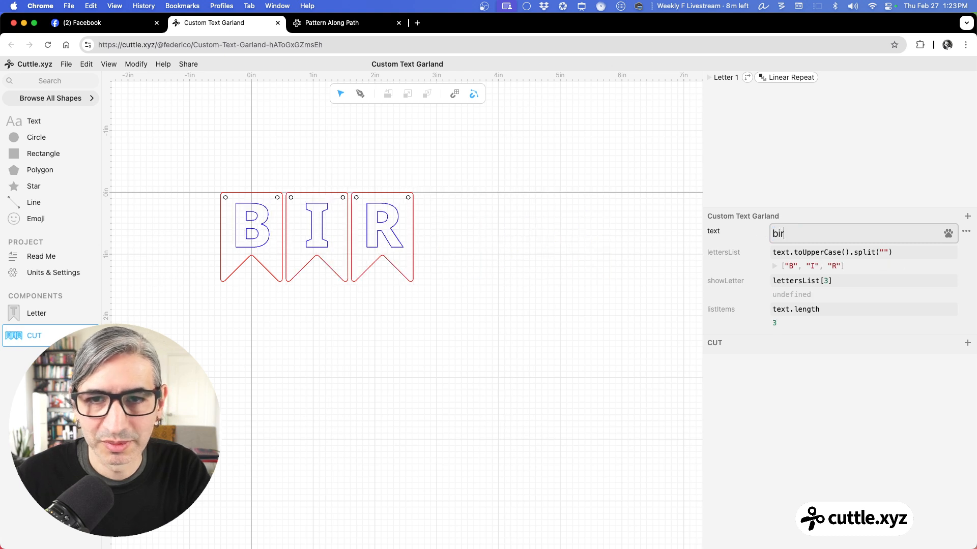
type("thday")
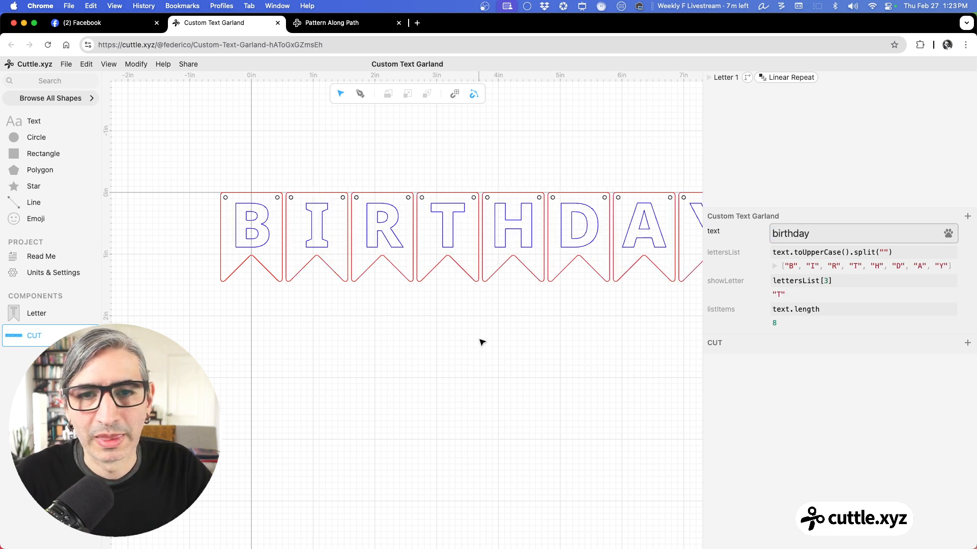
scroll(482, 342, "down", 5)
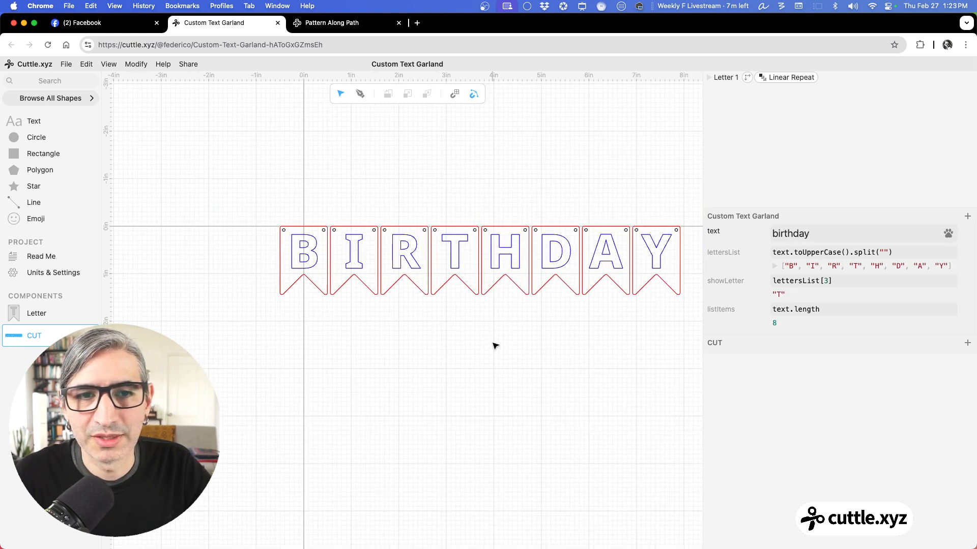
Open the Read Me page, try a different word in the garland's text parameter, and set it back to birthday.
left_click(41, 257)
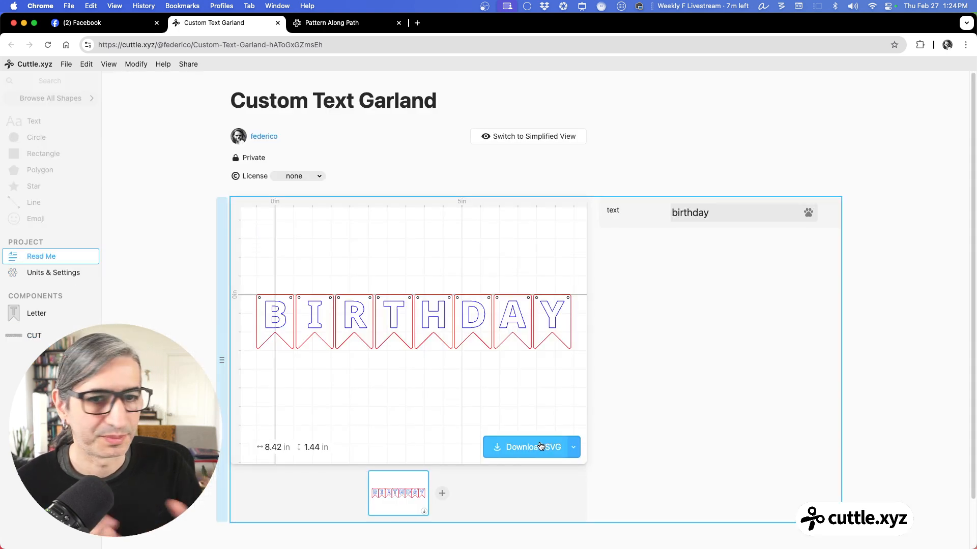
left_click(732, 216)
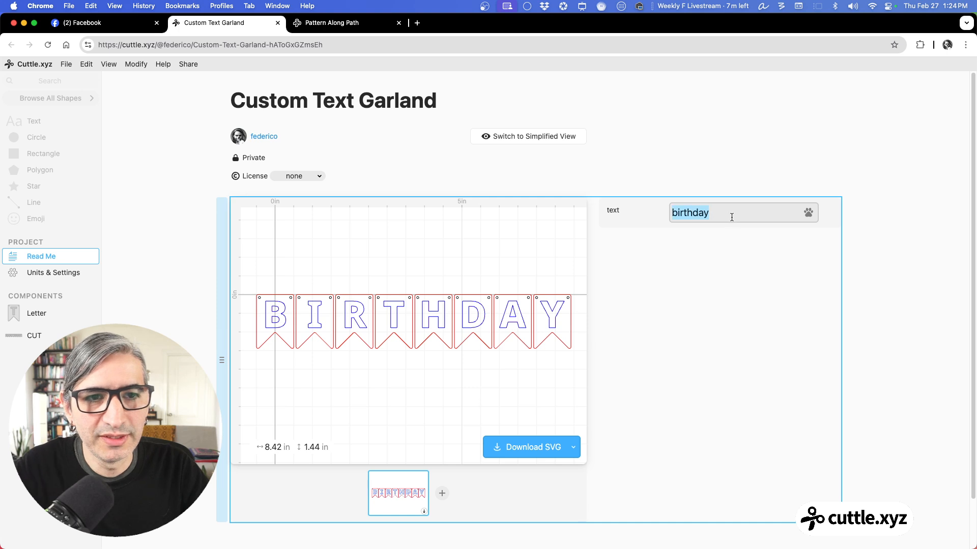
type("aniversar")
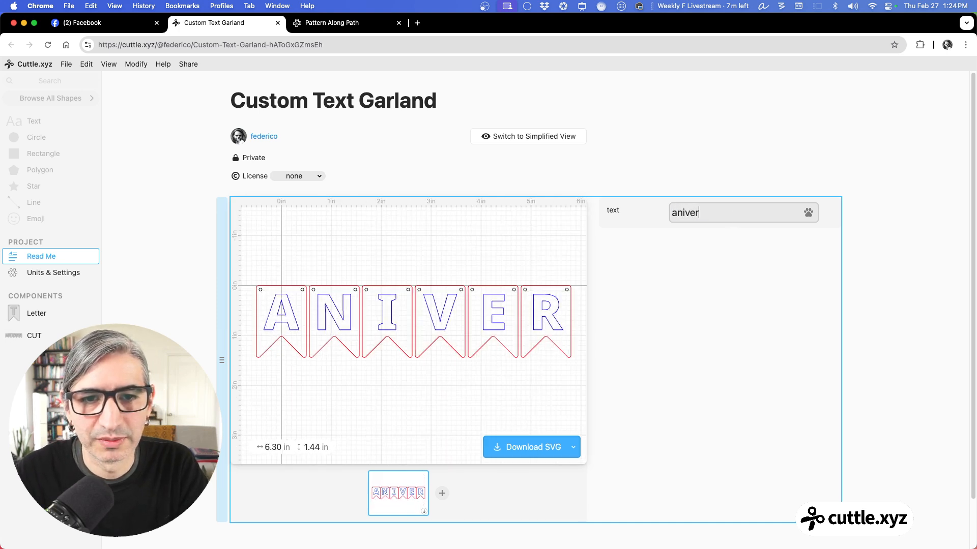
key("BackSpace")
key("BackSpace")
key("BackSpace")
key("BackSpace")
key("BackSpace")
key("BackSpace")
key("BackSpace")
key("BackSpace")
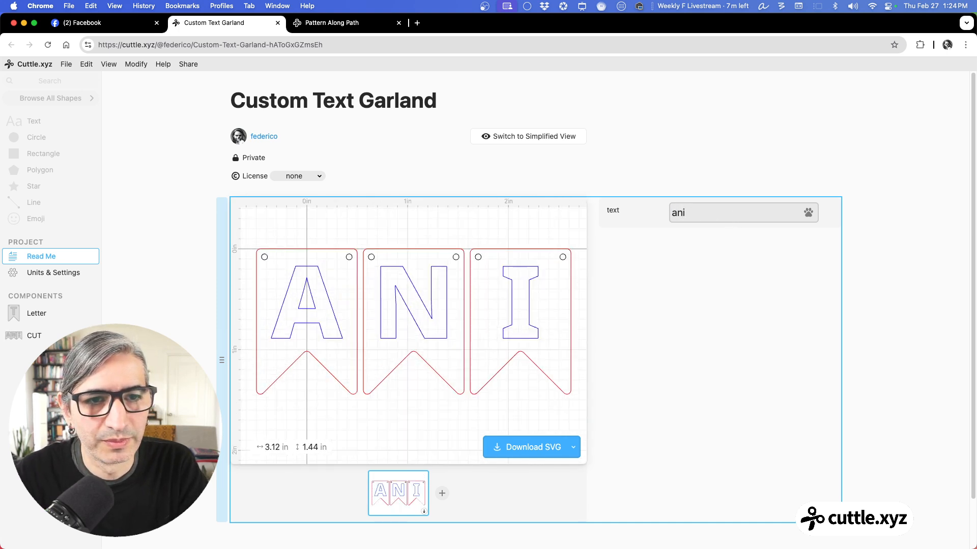
key("BackSpace")
type("bir")
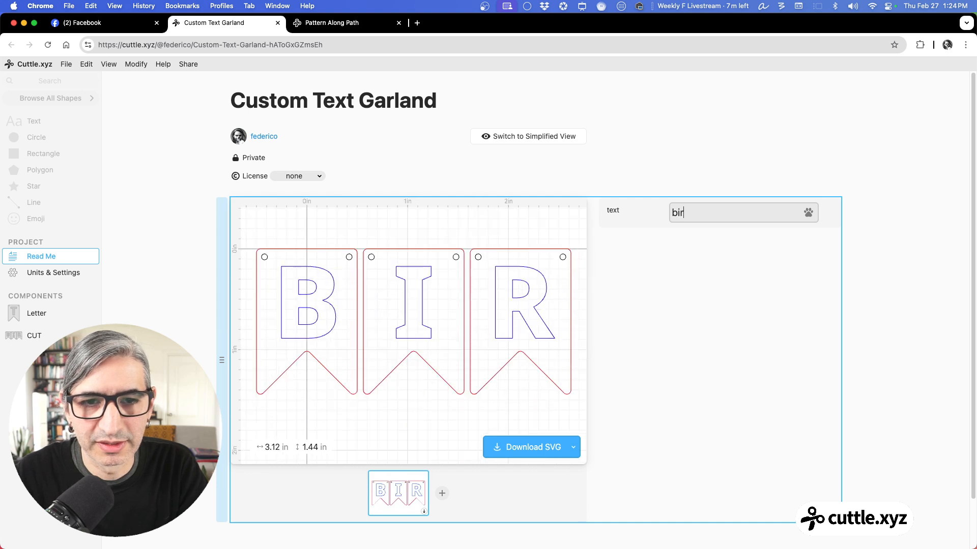
type("thday")
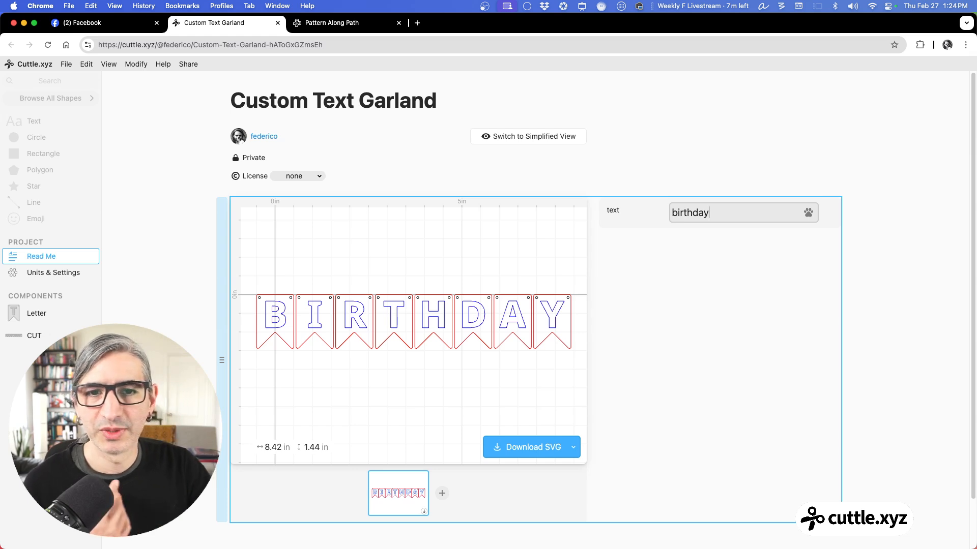
left_click(699, 364)
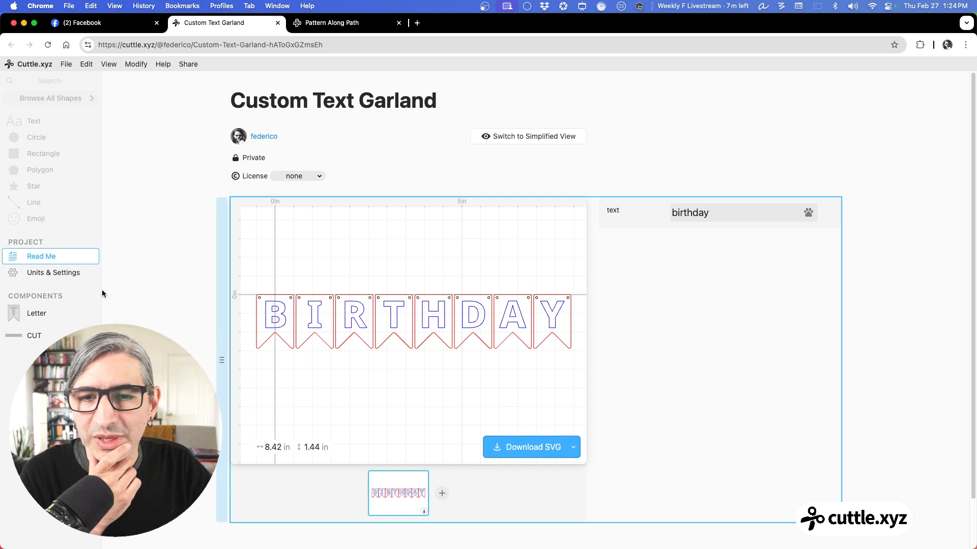
Open the Letter component and hide Group 1, the flag outline with the rounded corners.
left_click(49, 315)
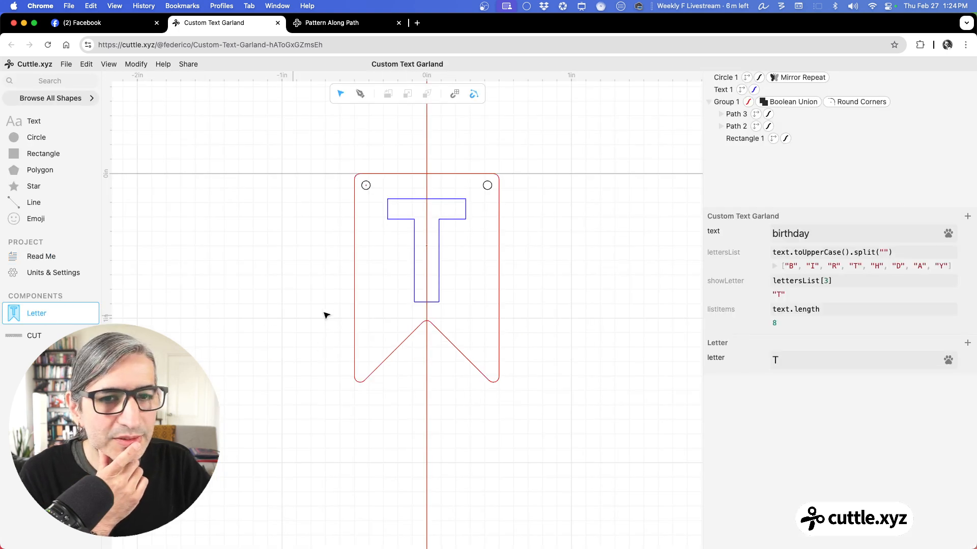
scroll(533, 292, "down", 3)
left_click_drag(533, 291, 491, 289)
scroll(491, 289, "up", 5)
scroll(493, 291, "down", 2)
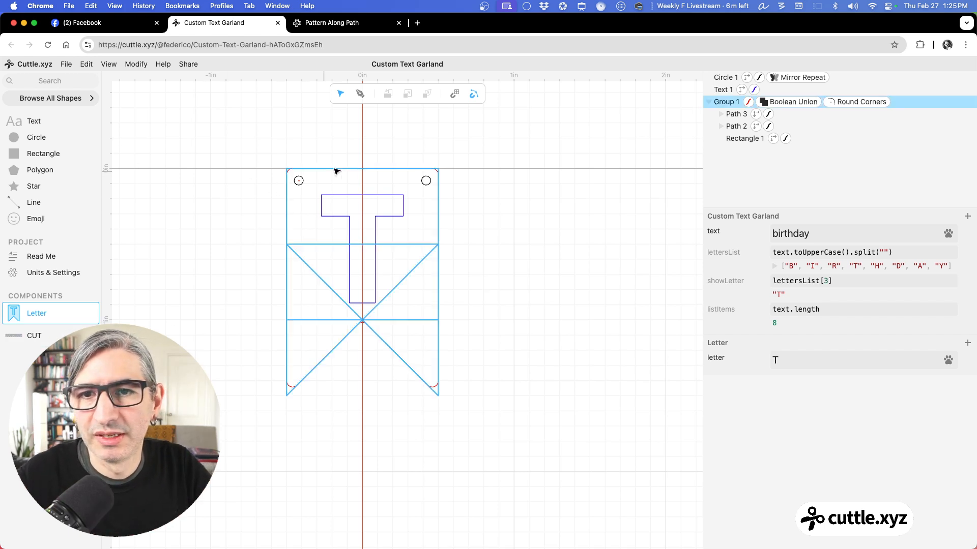
left_click(719, 101)
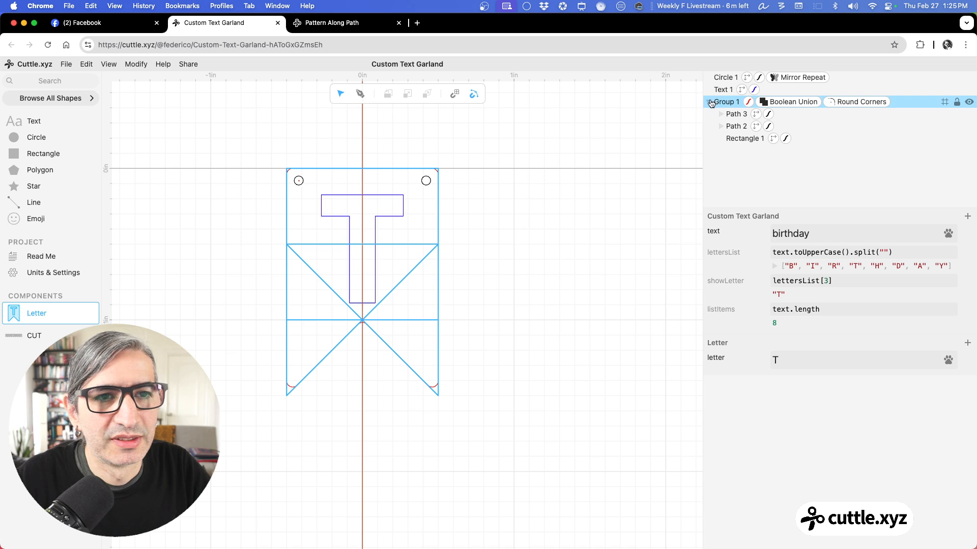
left_click(711, 103)
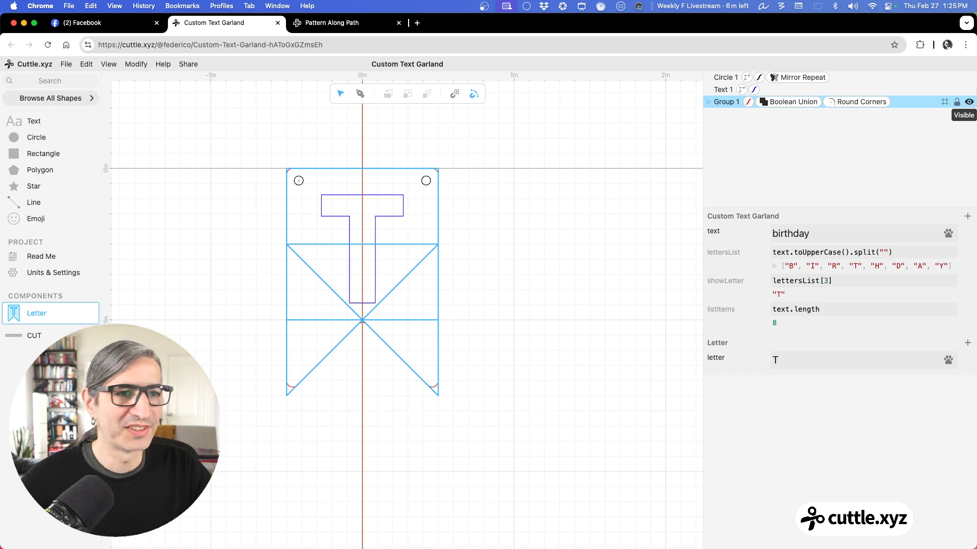
left_click(969, 103)
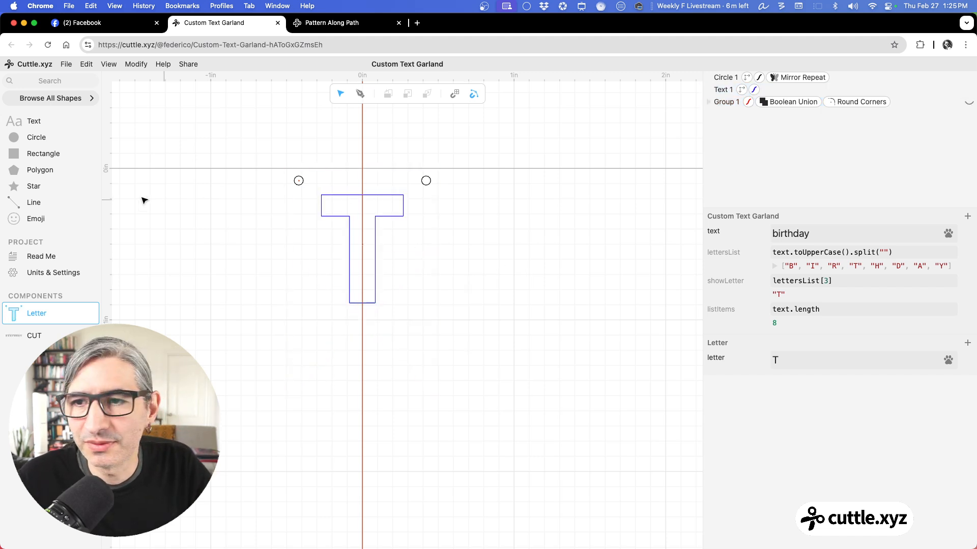
Add a circle around the letter at position x 0.00, y 0.50 and set its scale to 1.40.
left_click_drag(13, 141, 363, 244)
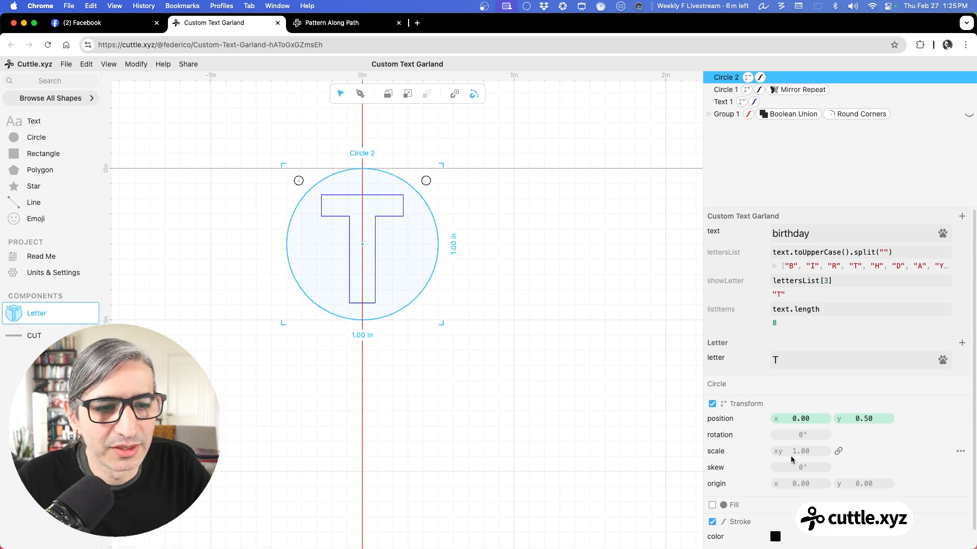
left_click_drag(801, 451, 817, 451)
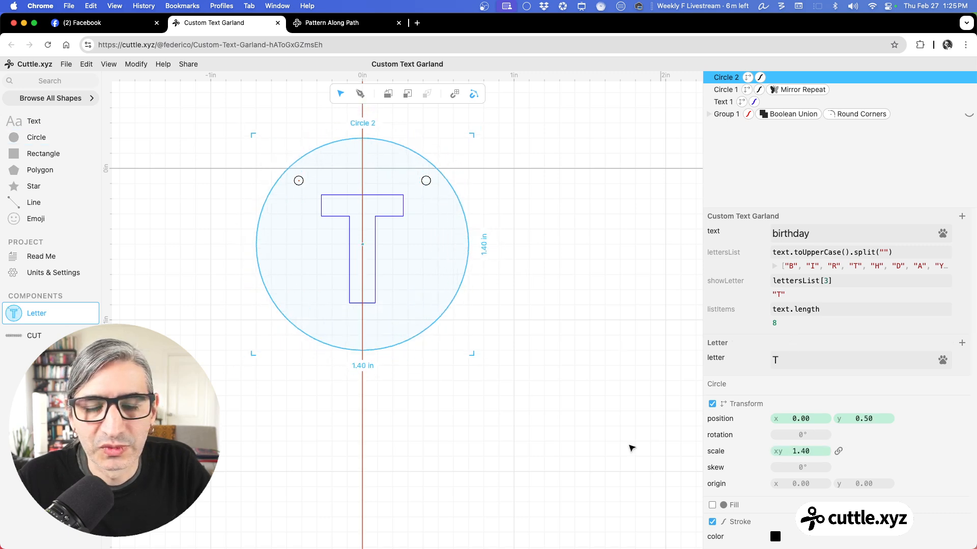
left_click(597, 447)
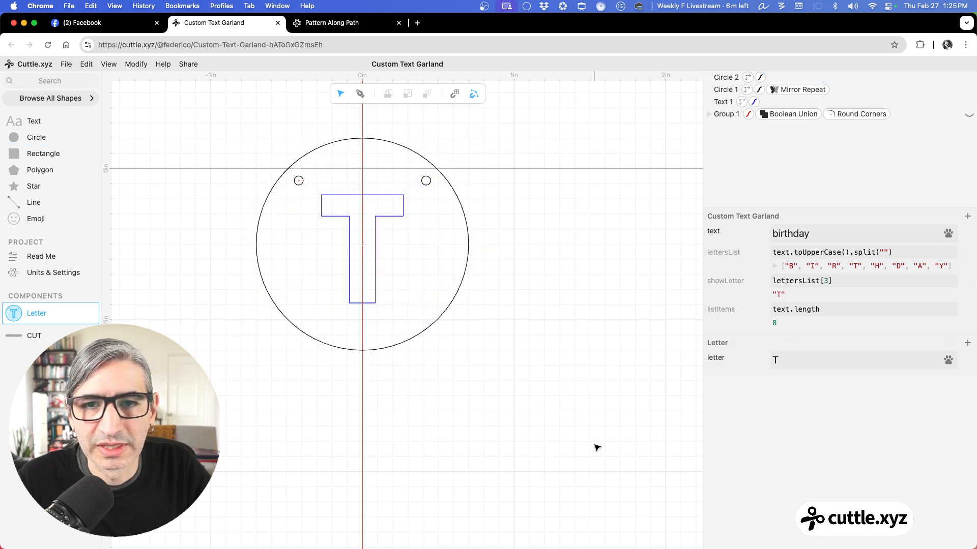
Set the large circle's stroke color to red and check the repeated shapes in the CUT component.
left_click(462, 207)
left_click(775, 536)
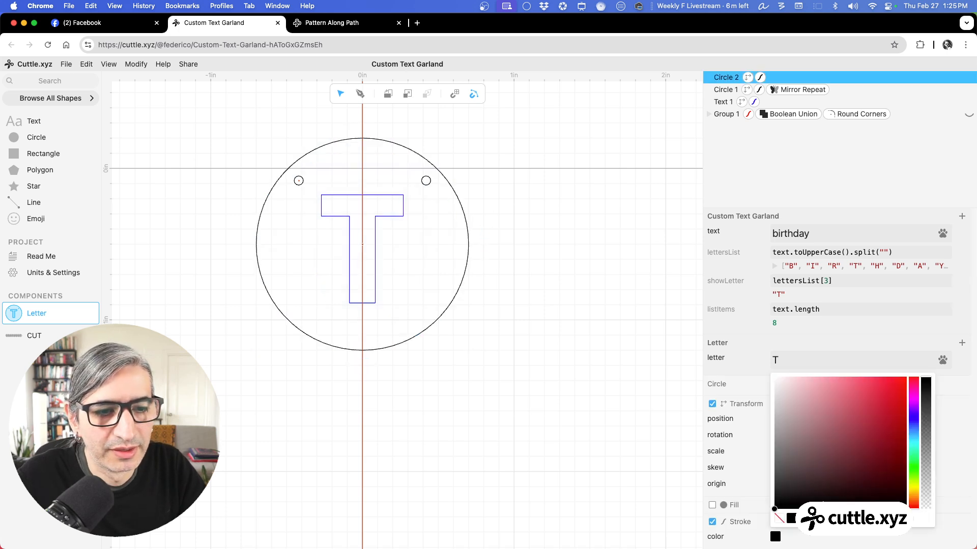
left_click(803, 519)
left_click(592, 487)
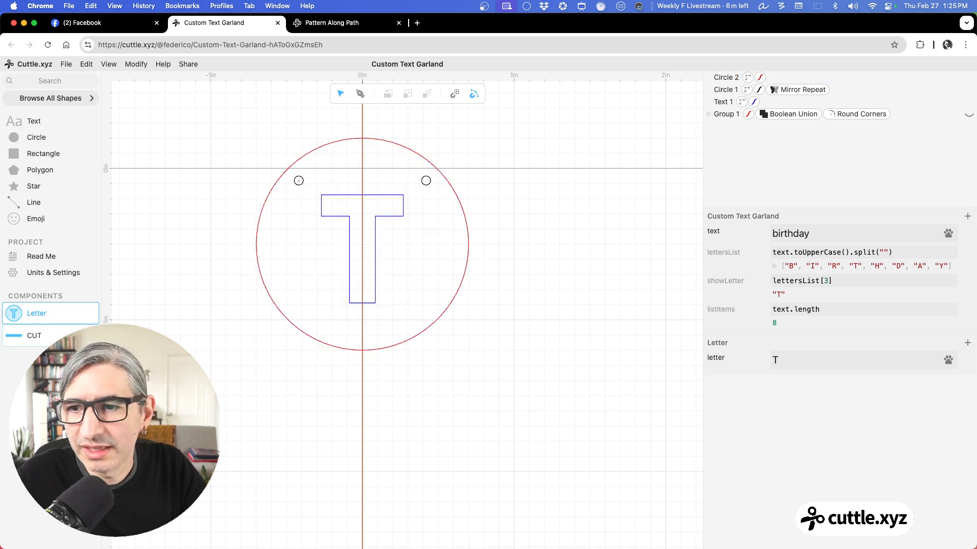
left_click(62, 336)
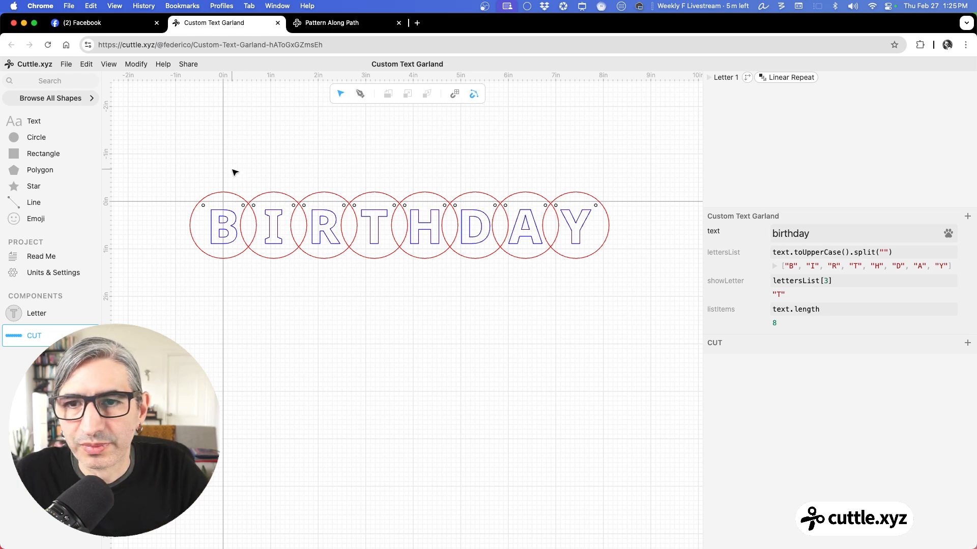
Reopen the Letter component and hide Circle 1, the small mirrored hanging hole.
left_click(42, 312)
left_click(406, 172)
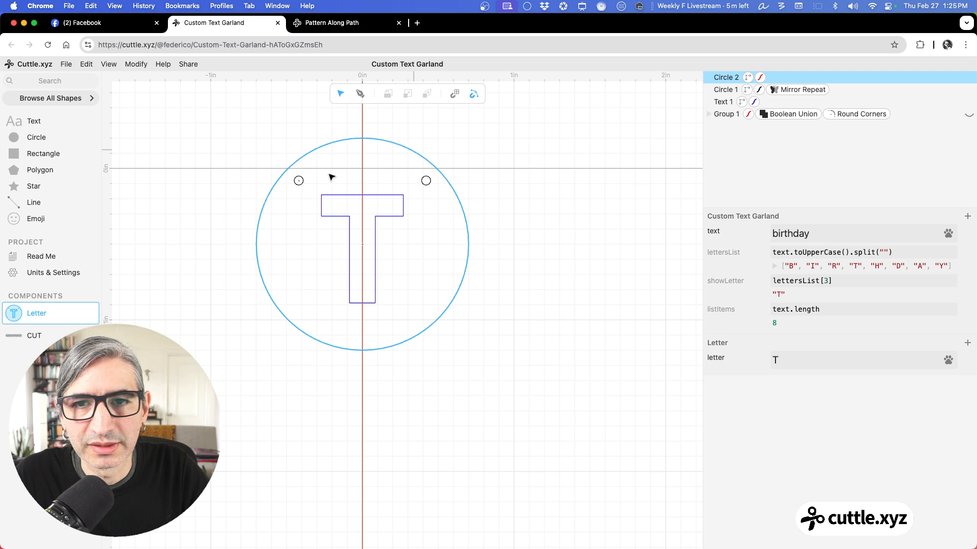
left_click(723, 90)
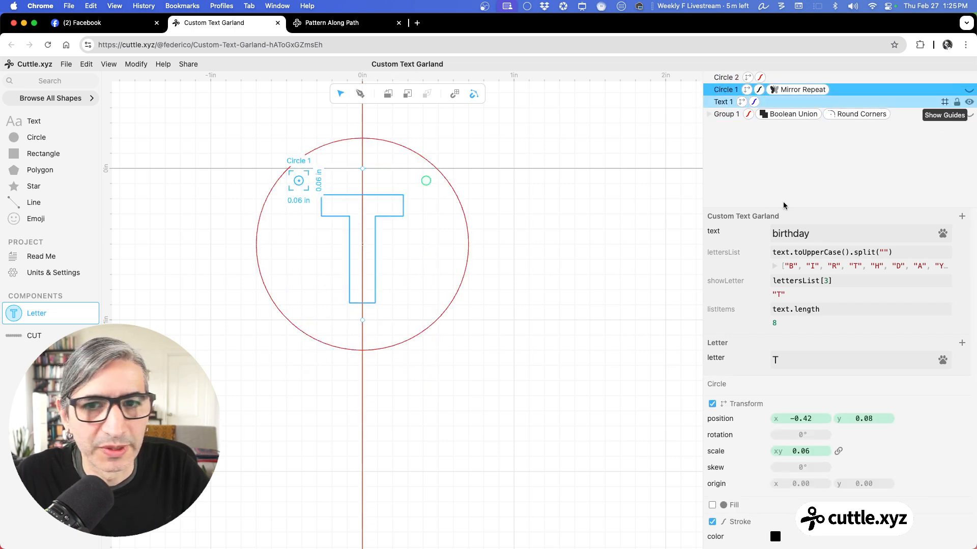
Try the Weld And Score modifier on the repeated letters in the CUT component.
left_click(600, 261)
left_click(34, 336)
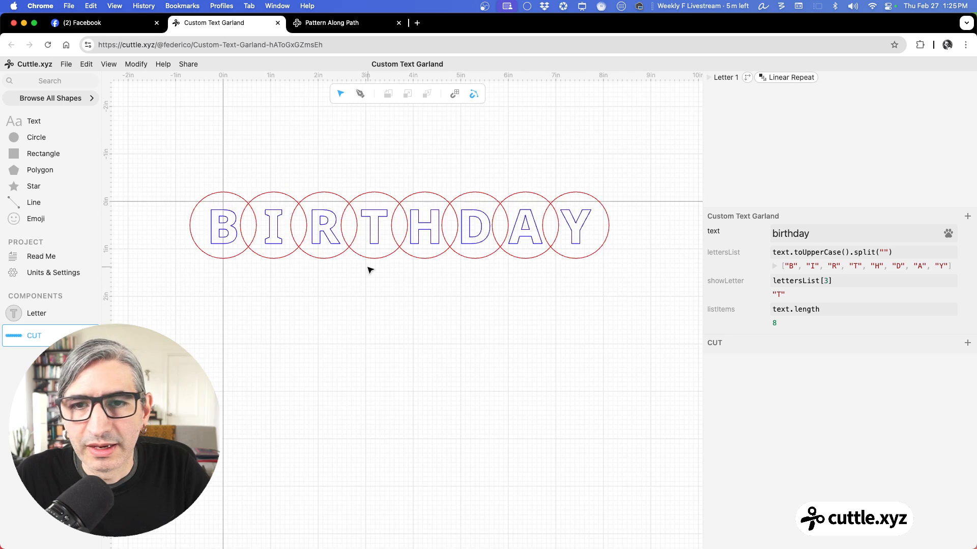
left_click_drag(177, 152, 661, 321)
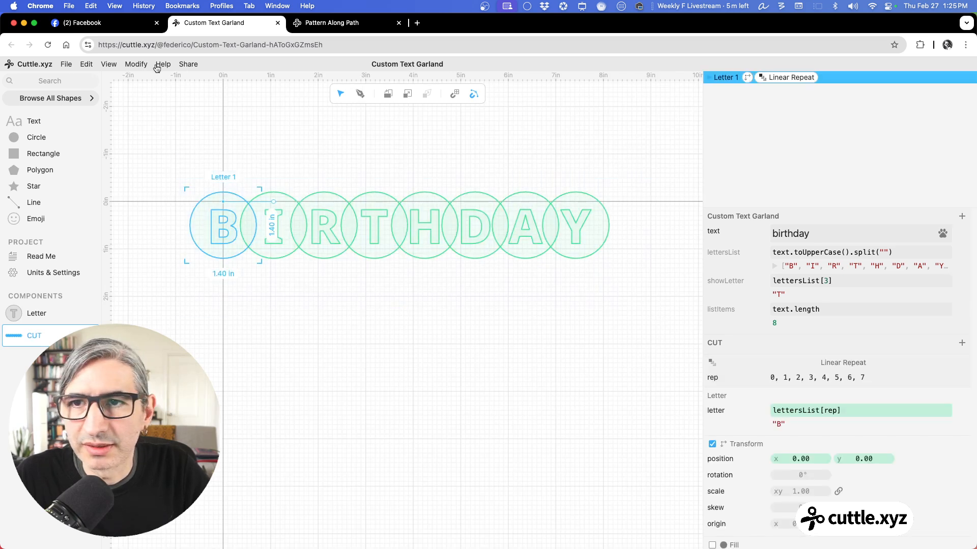
left_click(136, 64)
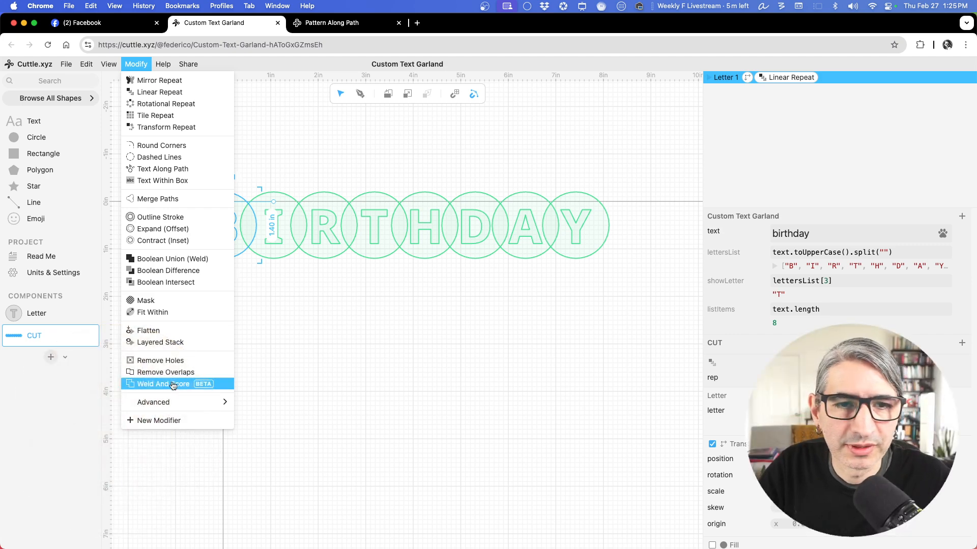
left_click(172, 384)
left_click(332, 365)
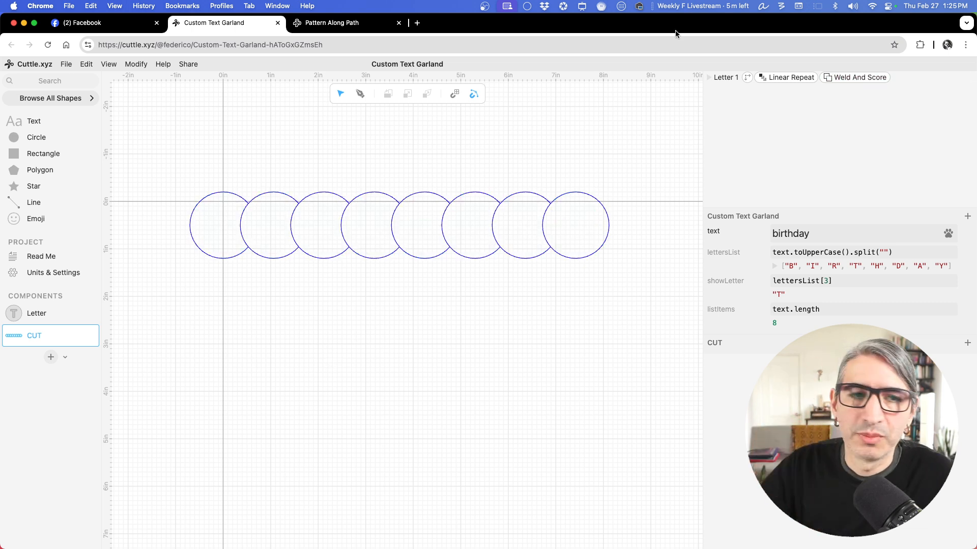
Reopen the Letter component and give the large circle around the letter a red fill.
left_click(41, 315)
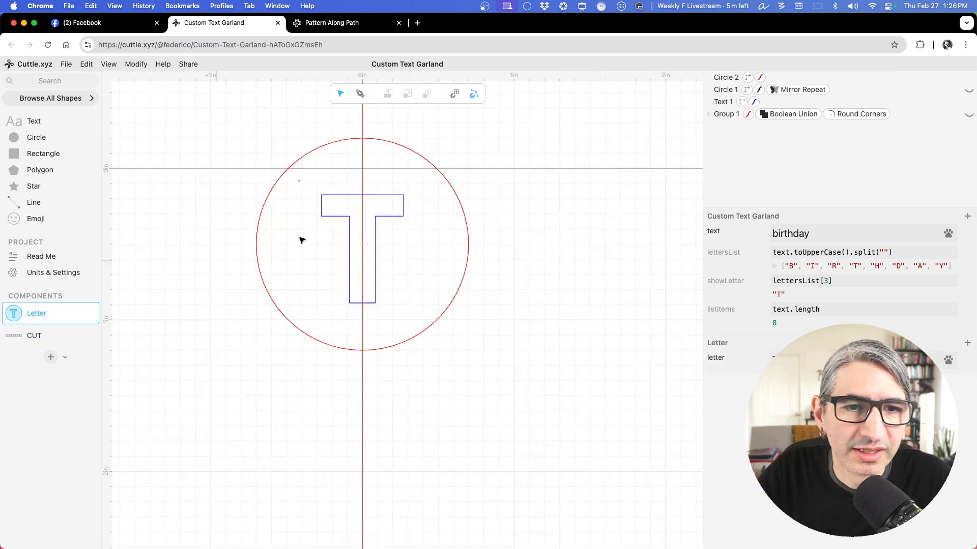
left_click(355, 142)
scroll(727, 487, "down", 1)
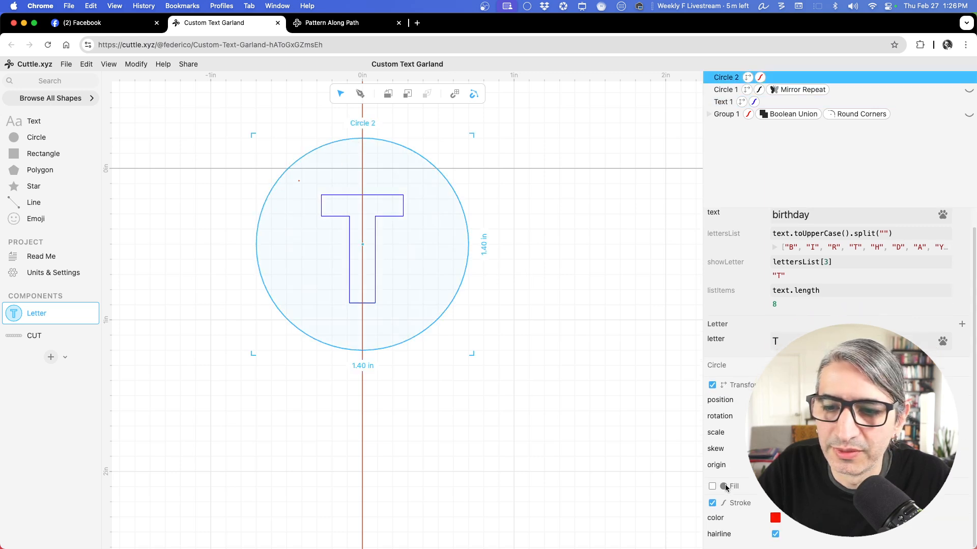
left_click(712, 487)
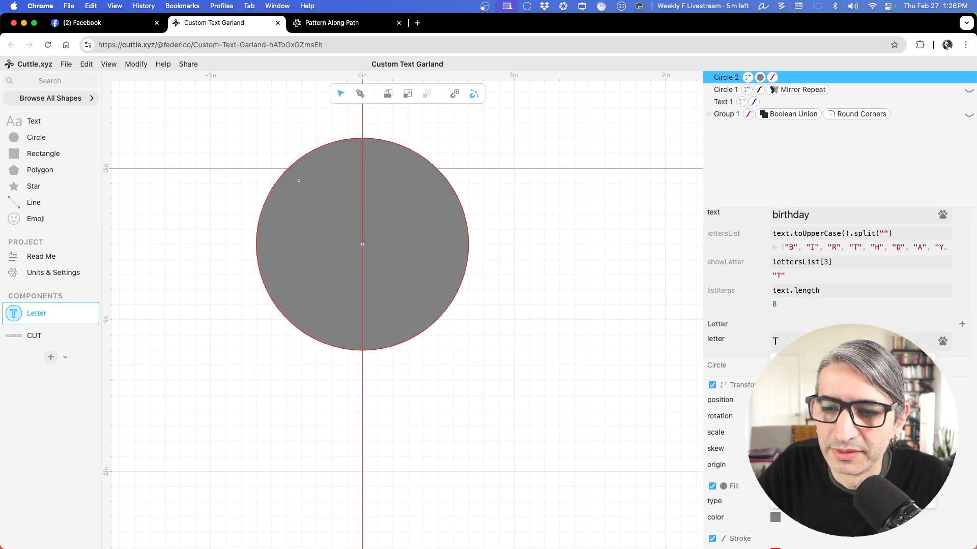
left_click(797, 494)
left_click(611, 453)
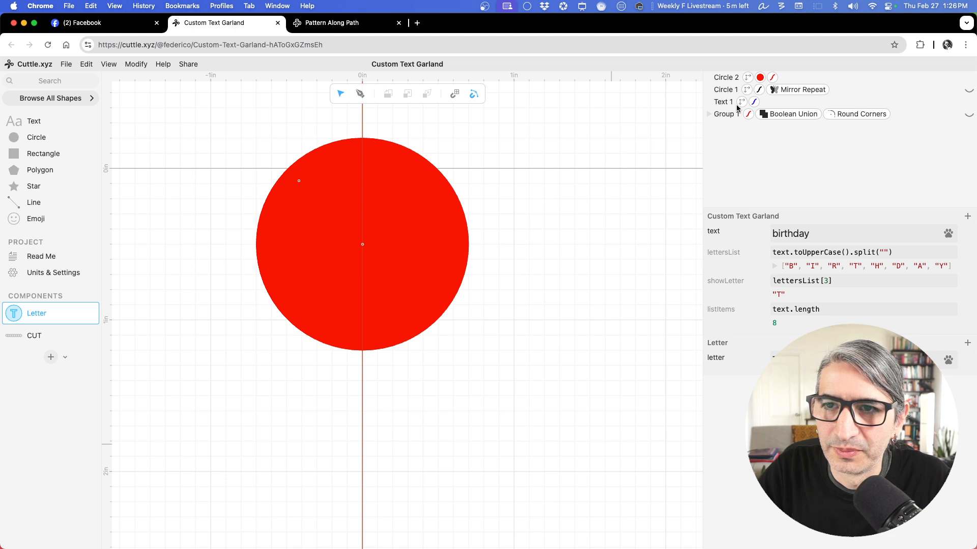
Give Text 1 a blue fill and move it above Circle 2 in the layer order.
left_click(718, 103)
scroll(723, 489, "down", 5)
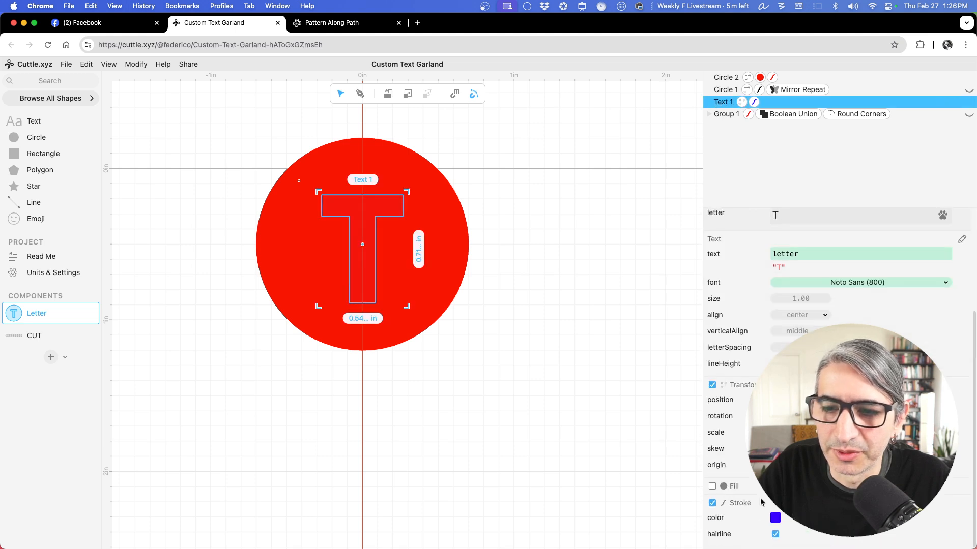
left_click(711, 487)
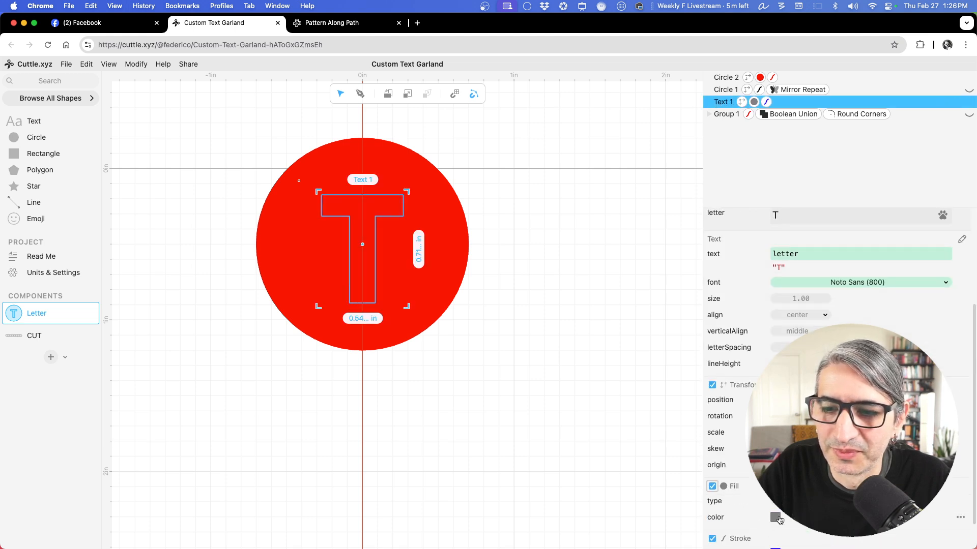
left_click(774, 517)
left_click(628, 407)
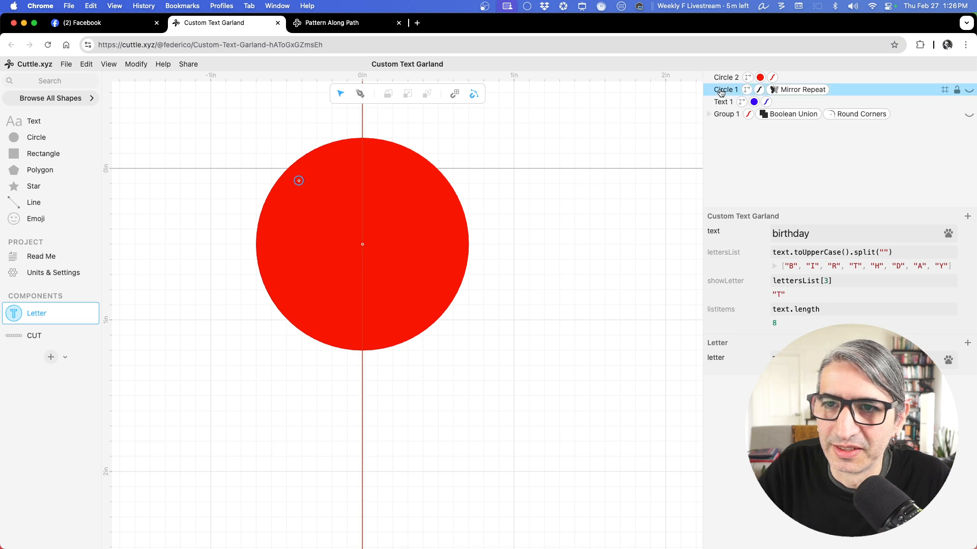
left_click_drag(719, 70, 720, 72)
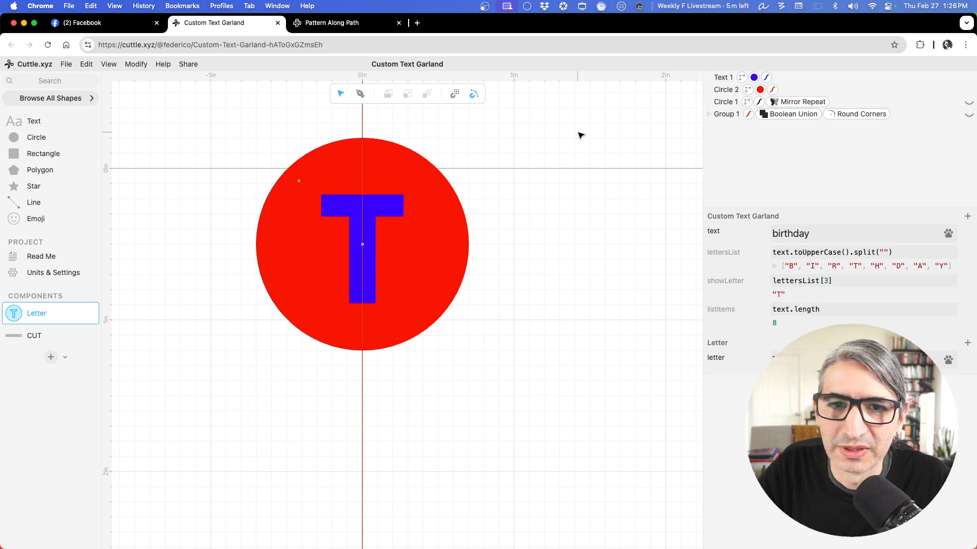
Check the filled shapes in the CUT component and remove the Weld And Score modifier from Letter 1.
left_click(41, 335)
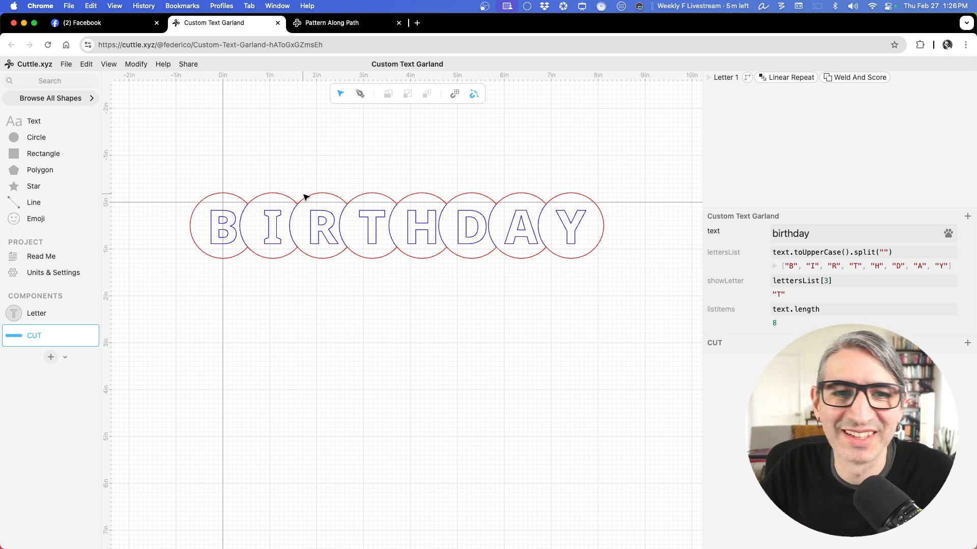
scroll(402, 188, "up", 1)
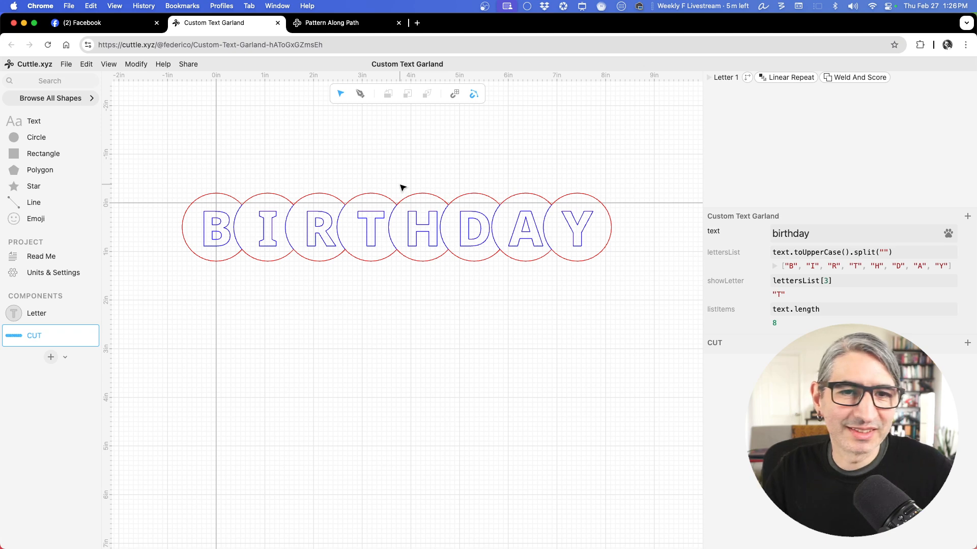
scroll(453, 211, "up", 2)
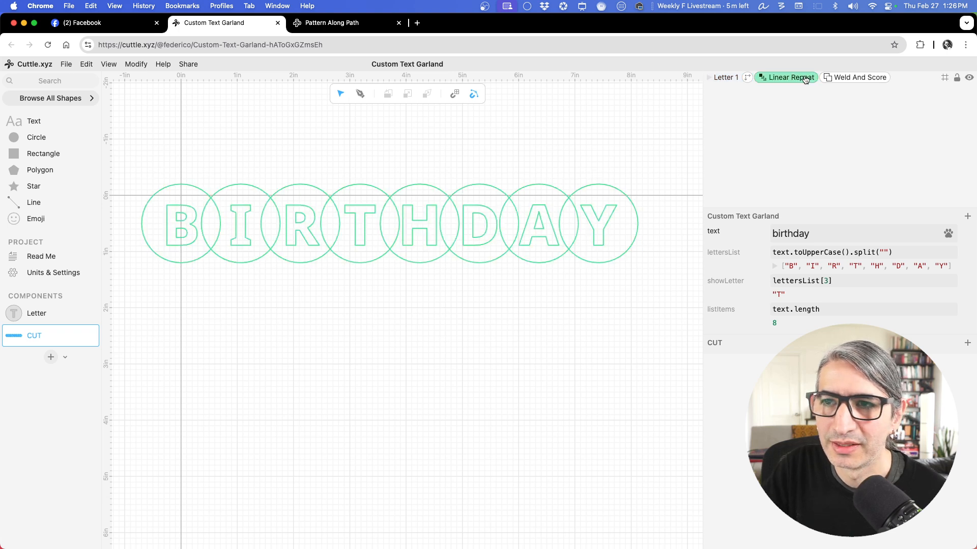
left_click(845, 78)
left_click(615, 151)
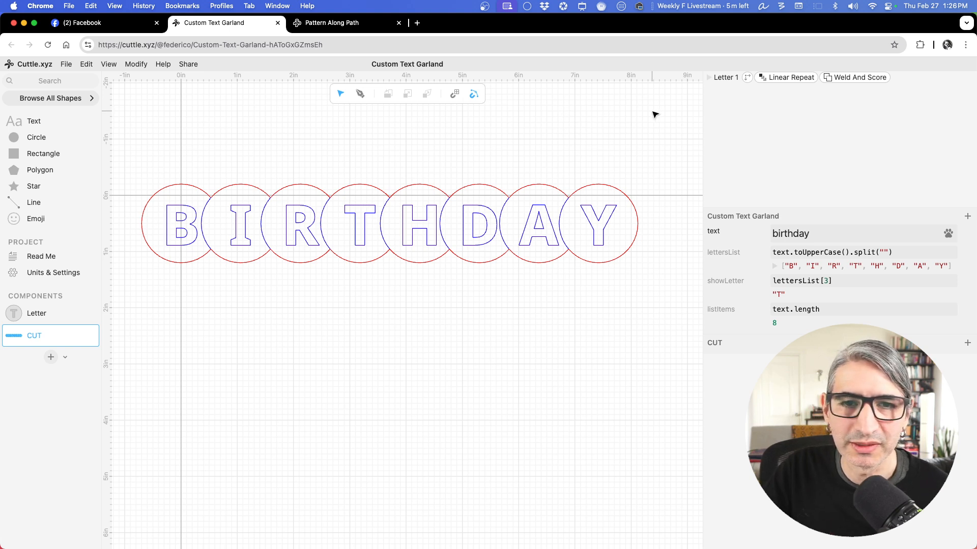
key("Delete")
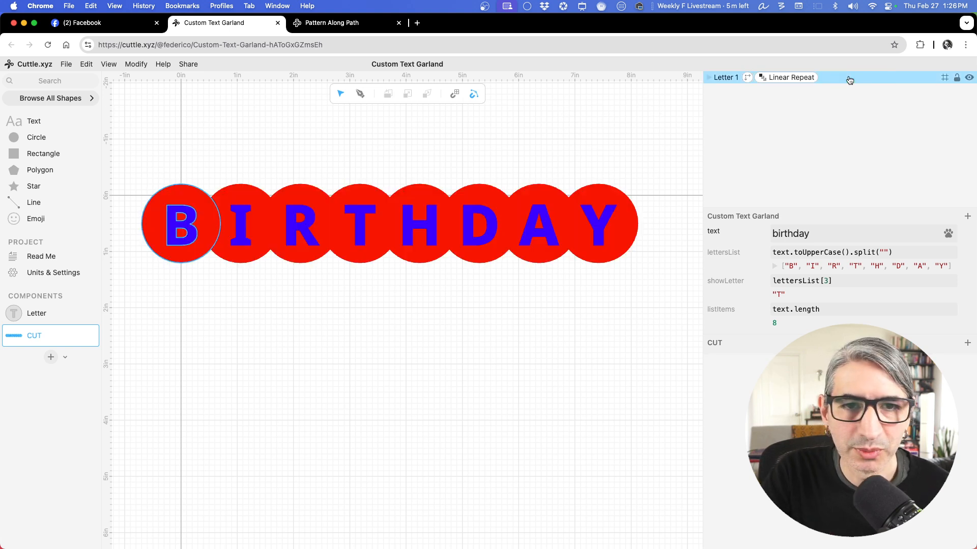
left_click(487, 278)
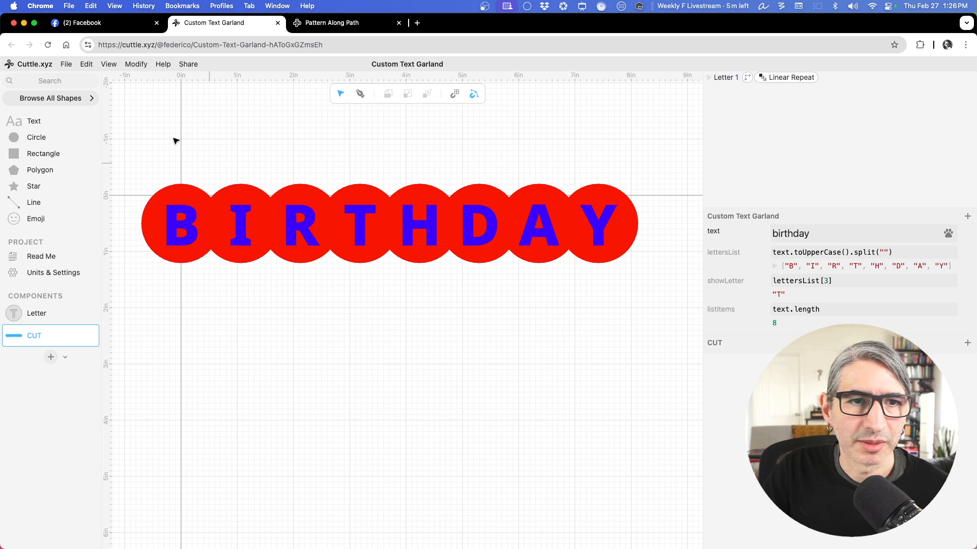
Apply the Flatten modifier to the repeated Letter 1 and inspect the merged garland outline.
left_click_drag(140, 148, 639, 346)
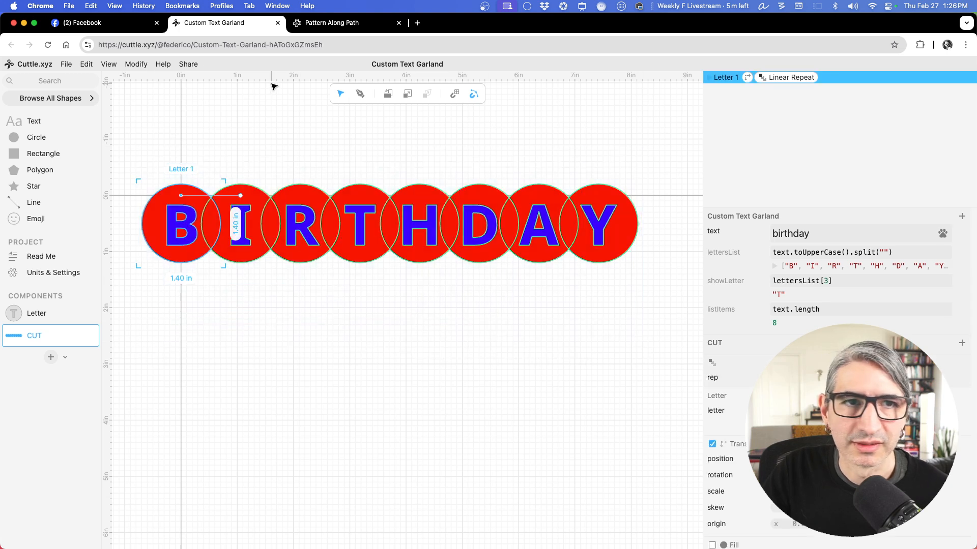
left_click(140, 64)
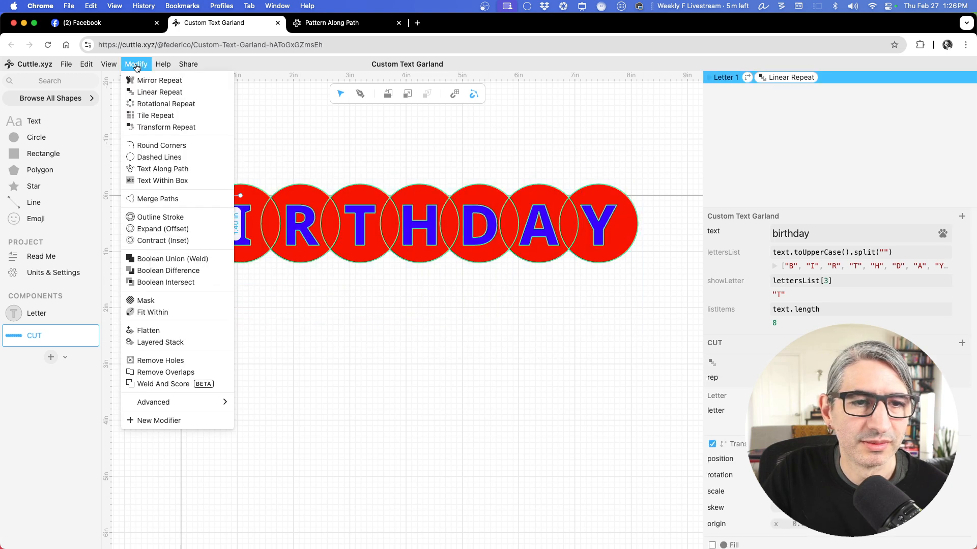
left_click(168, 328)
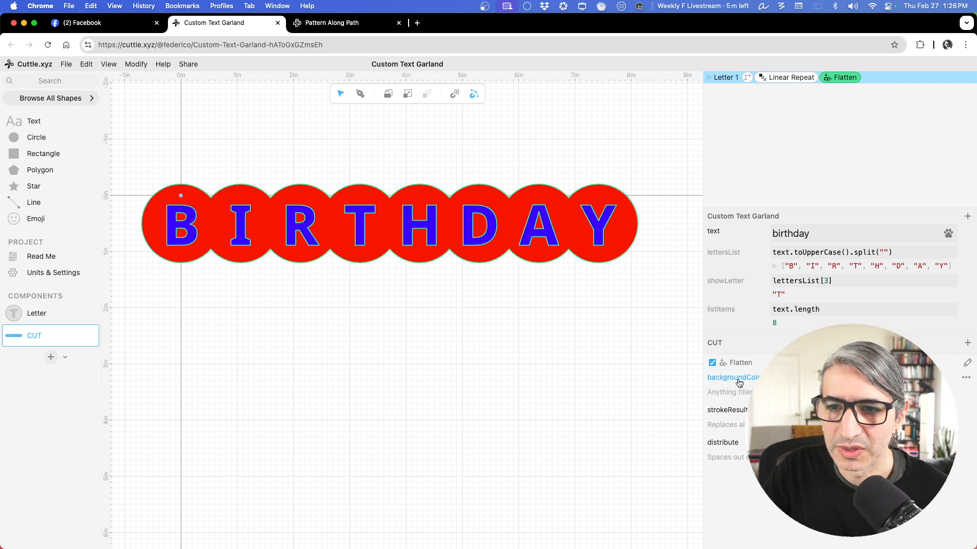
left_click(664, 406)
scroll(473, 308, "down", 1)
scroll(473, 309, "up", 2)
left_click_drag(473, 309, 488, 319)
scroll(488, 319, "down", 1)
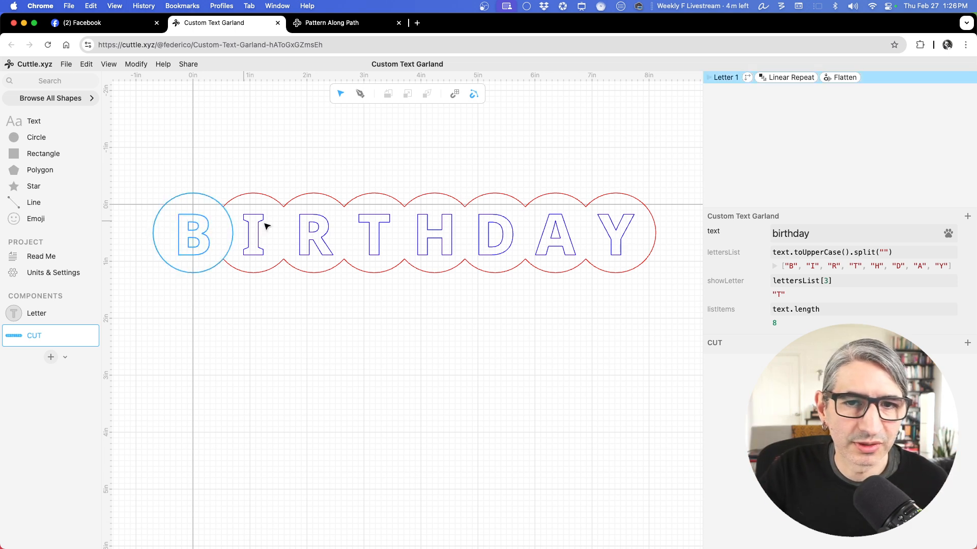
Replace the garland's text parameter with a person's first name.
left_click_drag(825, 238, 760, 243)
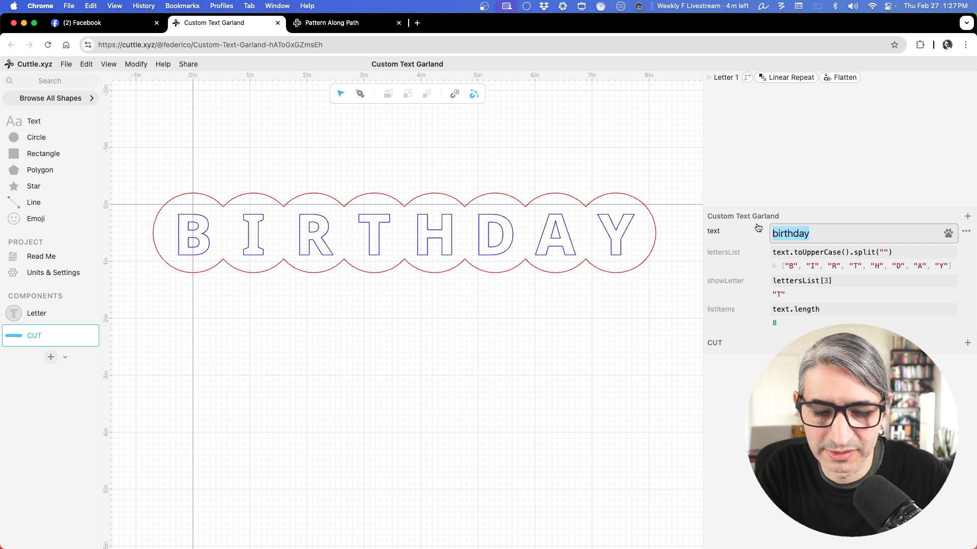
type("Fe")
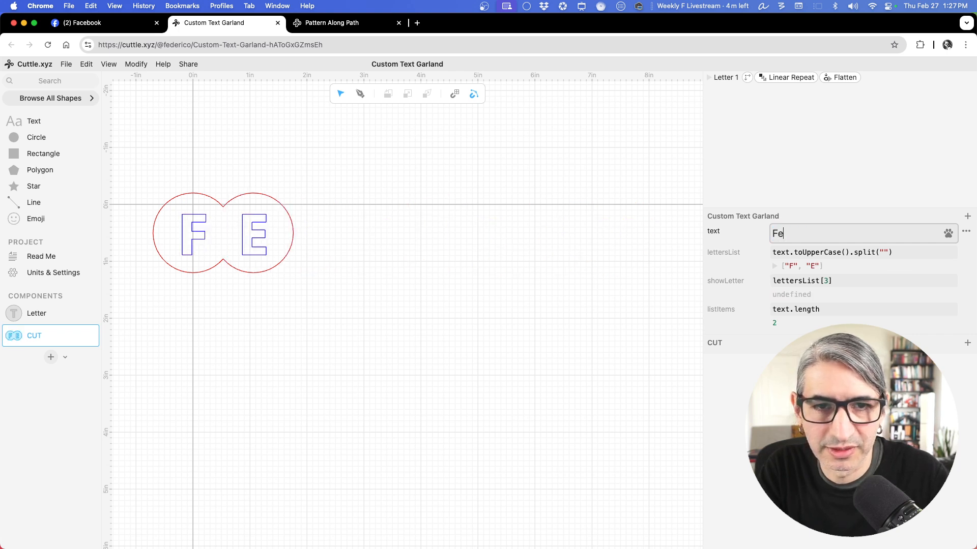
type("derico")
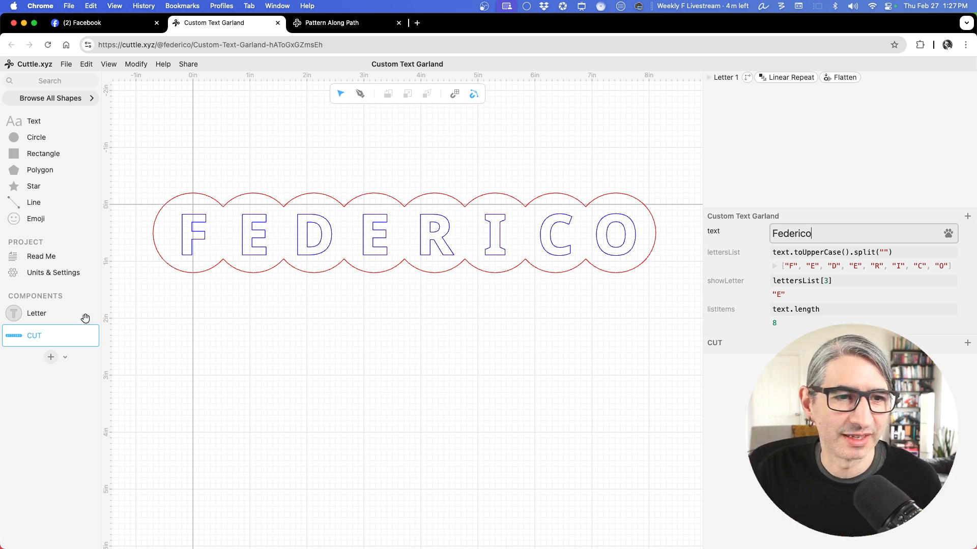
In the Letter component, hide Circle 2 and show Circle 1 and Group 1 again.
left_click(67, 310)
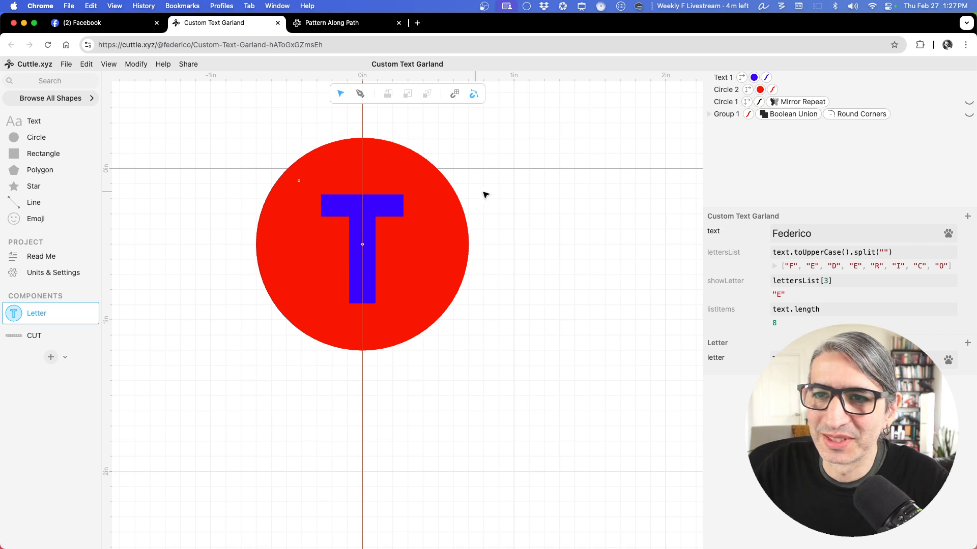
scroll(638, 168, "up", 2)
scroll(575, 199, "down", 2)
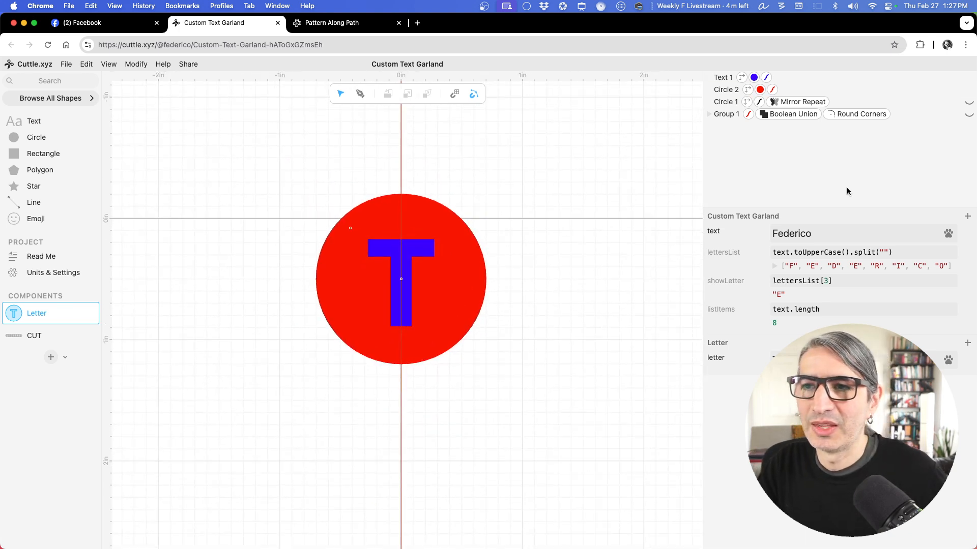
left_click(741, 90)
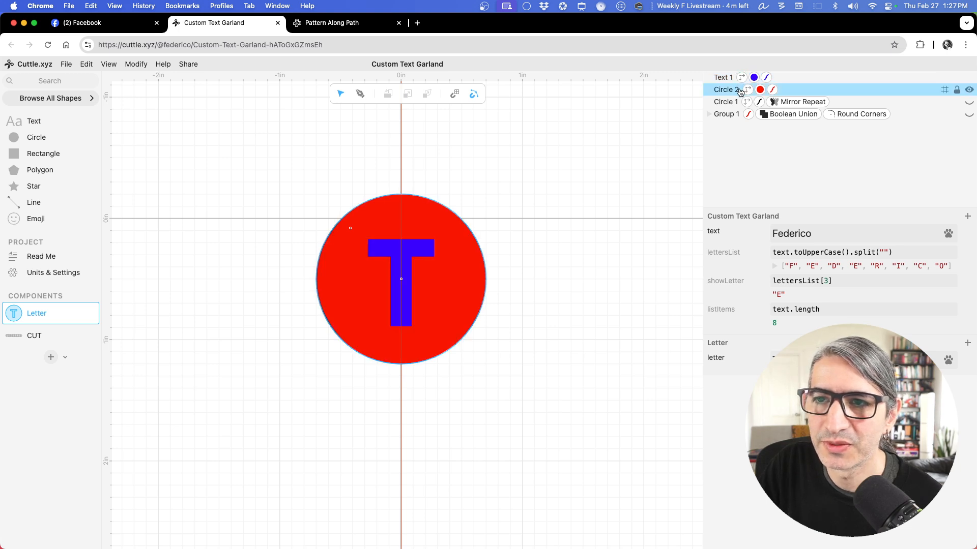
left_click(968, 90)
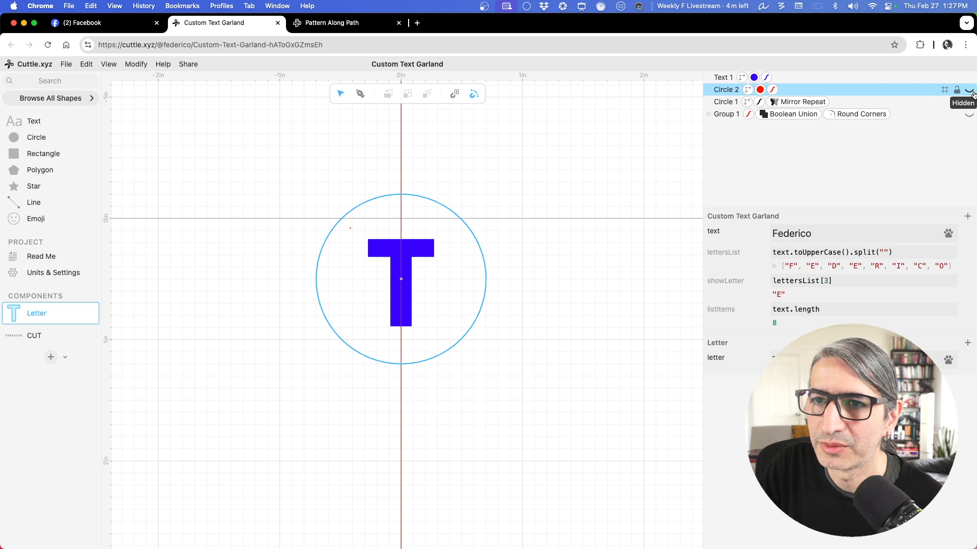
left_click(968, 104)
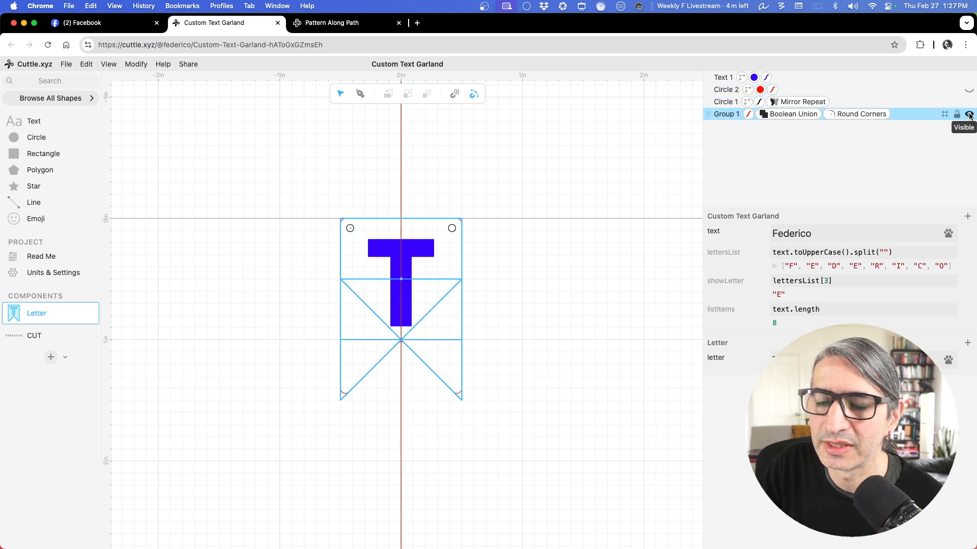
Return to the CUT component and remove the Flatten modifier from Letter 1.
left_click(44, 336)
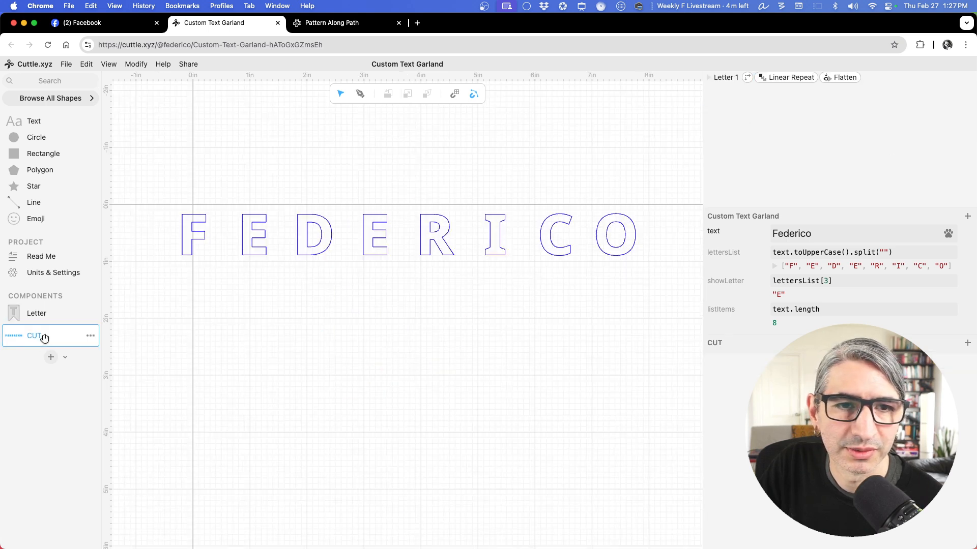
left_click(834, 79)
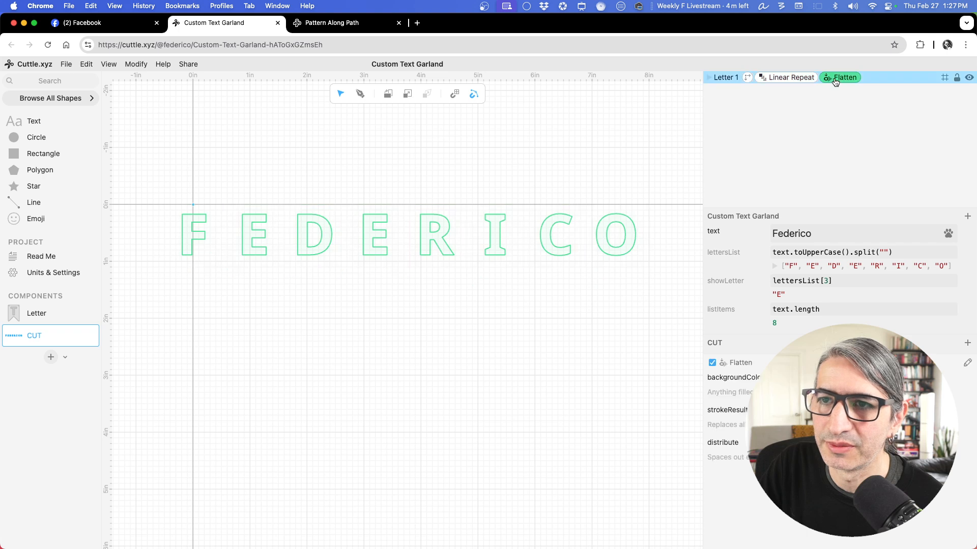
key("Delete")
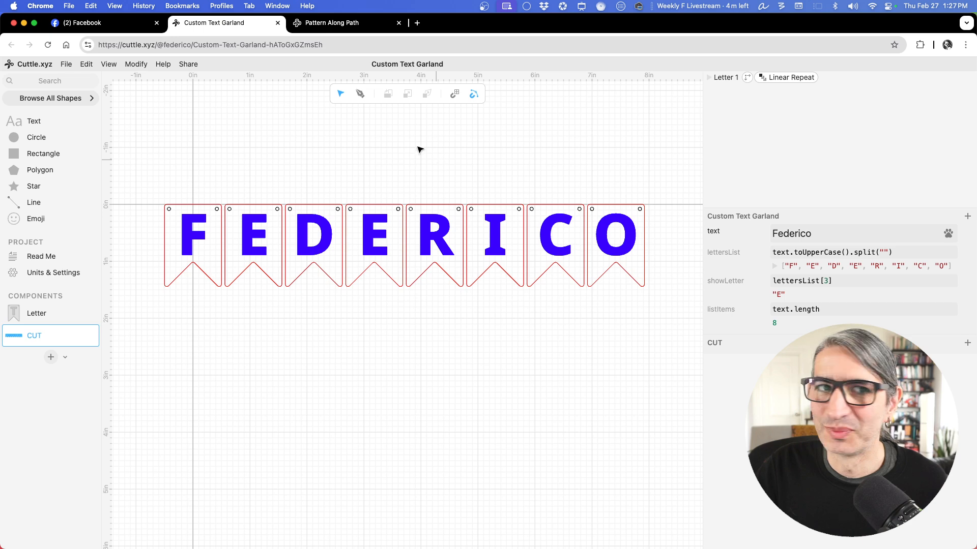
Switch to Facebook to examine the birthday garland reference photo and return to the Cuttle garland project.
left_click(123, 24)
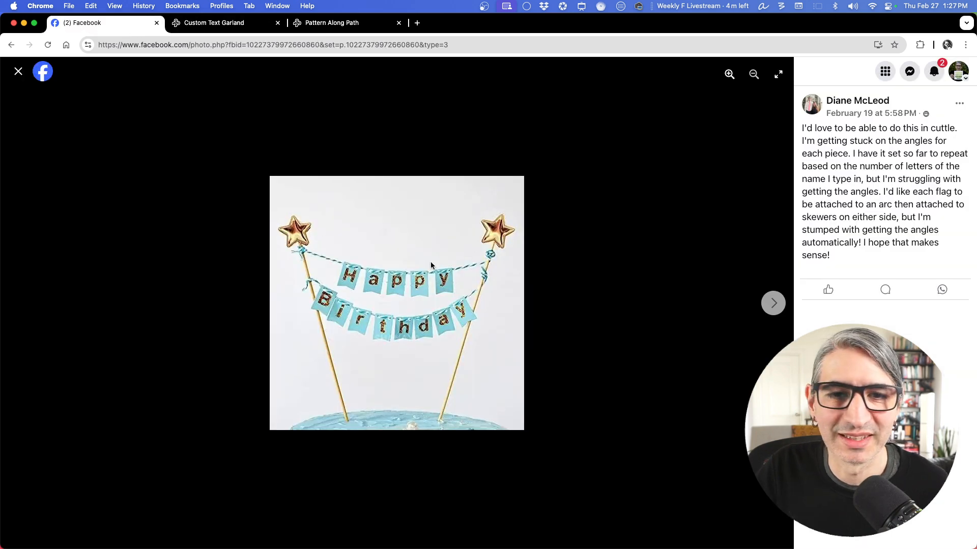
left_click(380, 26)
left_click(241, 26)
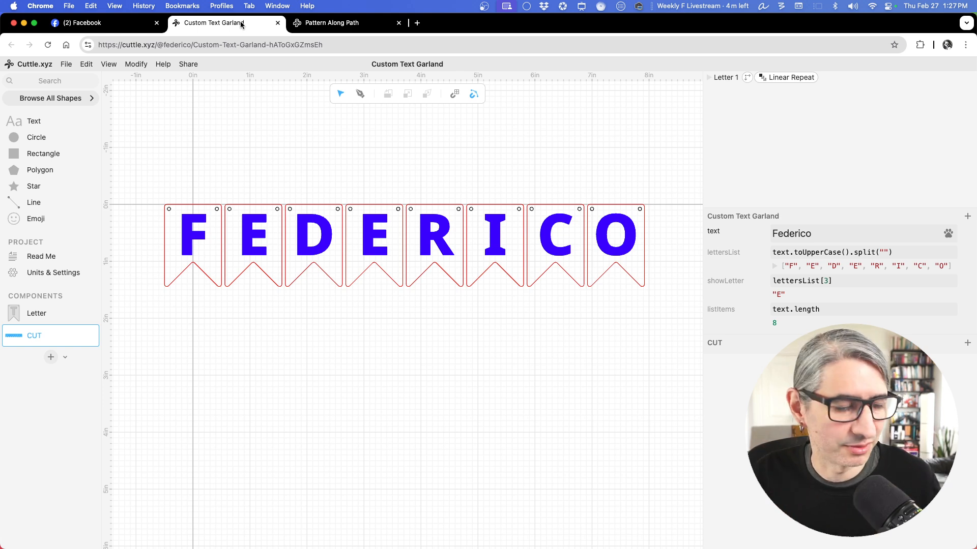
Switch to the Pattern Along Path project and examine how the Connected text follows its curved path in the Demo component.
left_click(331, 25)
scroll(296, 239, "down", 4)
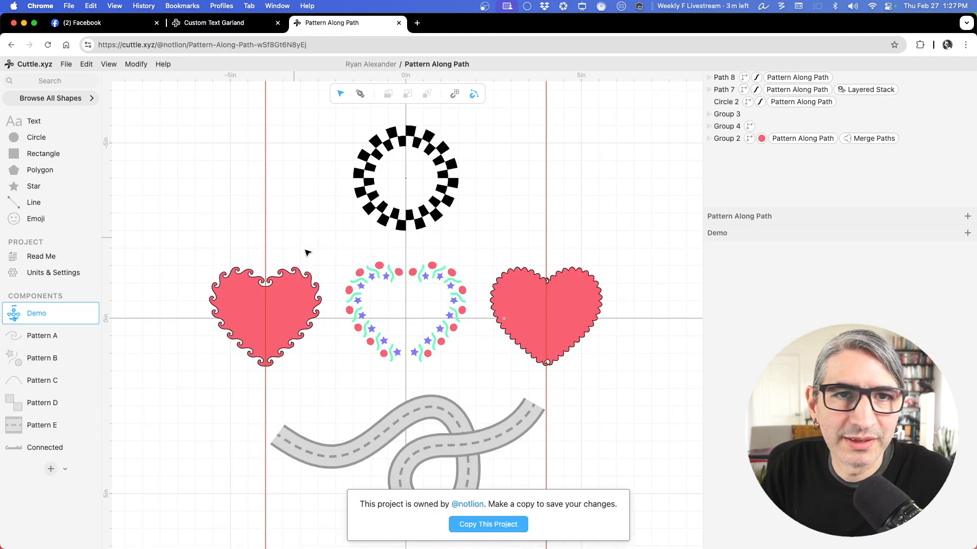
left_click_drag(489, 208, 472, 195)
scroll(459, 245, "down", 3)
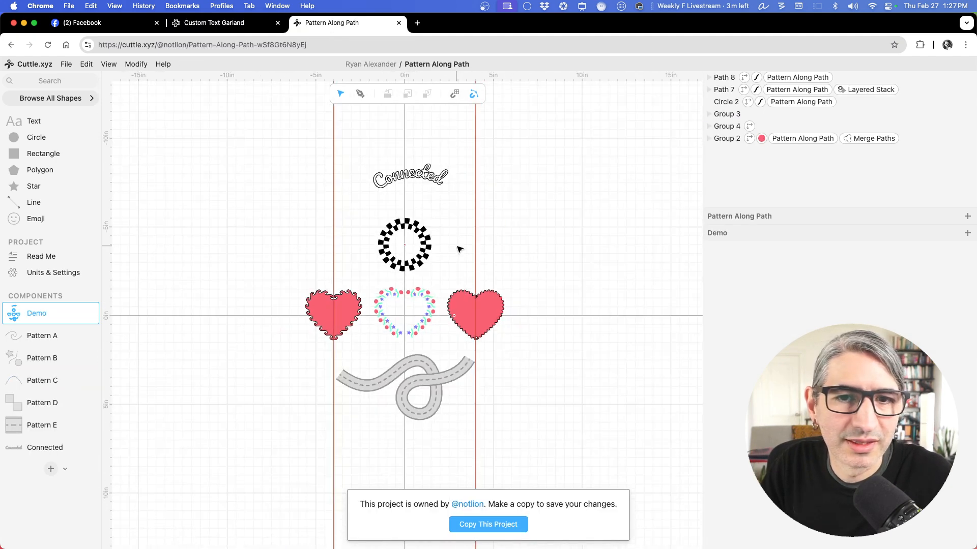
left_click_drag(456, 245, 429, 251)
left_click(381, 171)
scroll(384, 204, "up", 2)
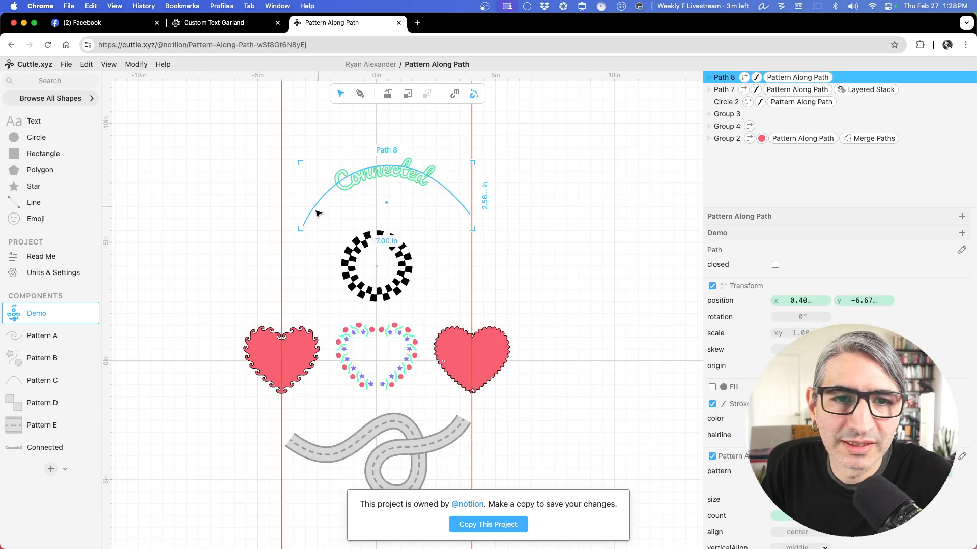
scroll(407, 173, "up", 2)
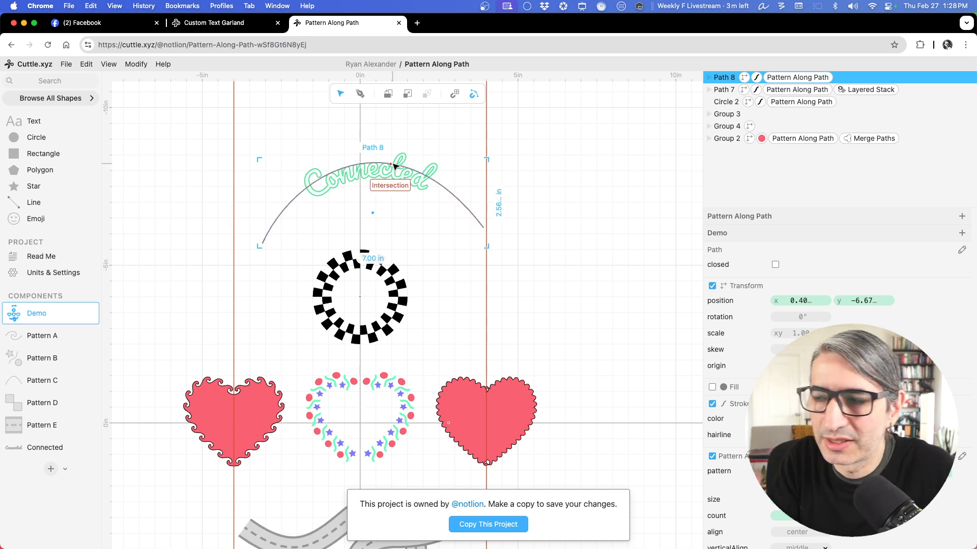
left_click(273, 120)
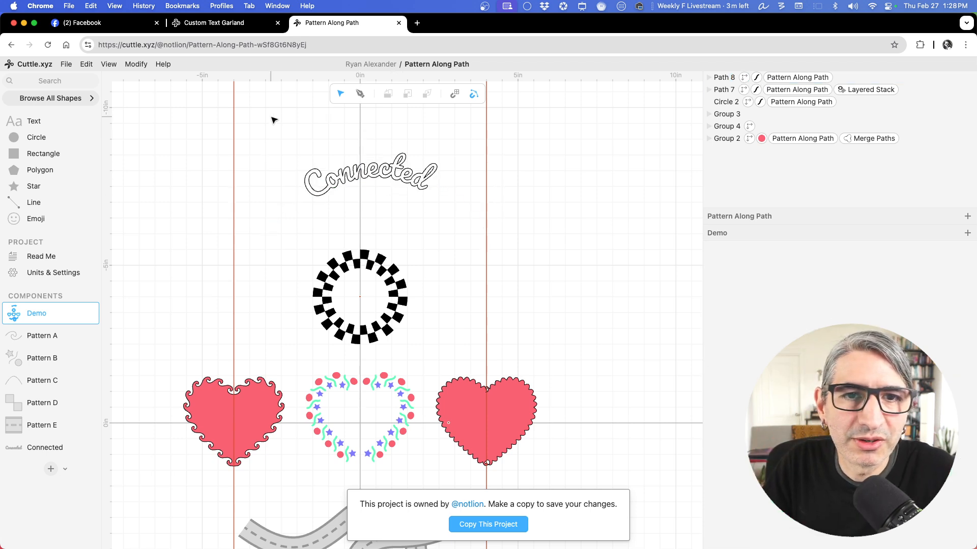
Copy the curved path carrying the Connected text from the Demo component.
left_click_drag(290, 119, 401, 197)
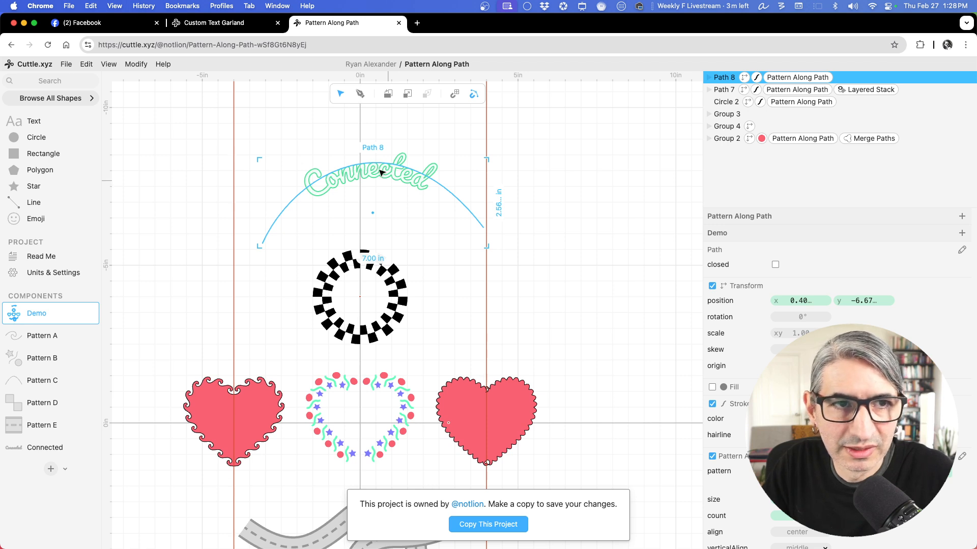
left_click(87, 64)
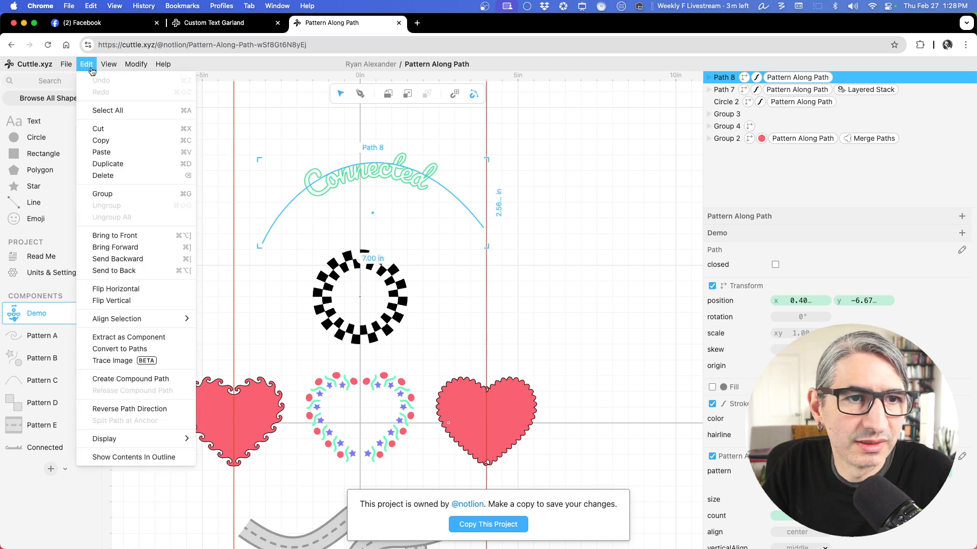
left_click(117, 140)
Return to the Custom Text Garland project, add a new component and paste the copied Connected path into it.
left_click(239, 21)
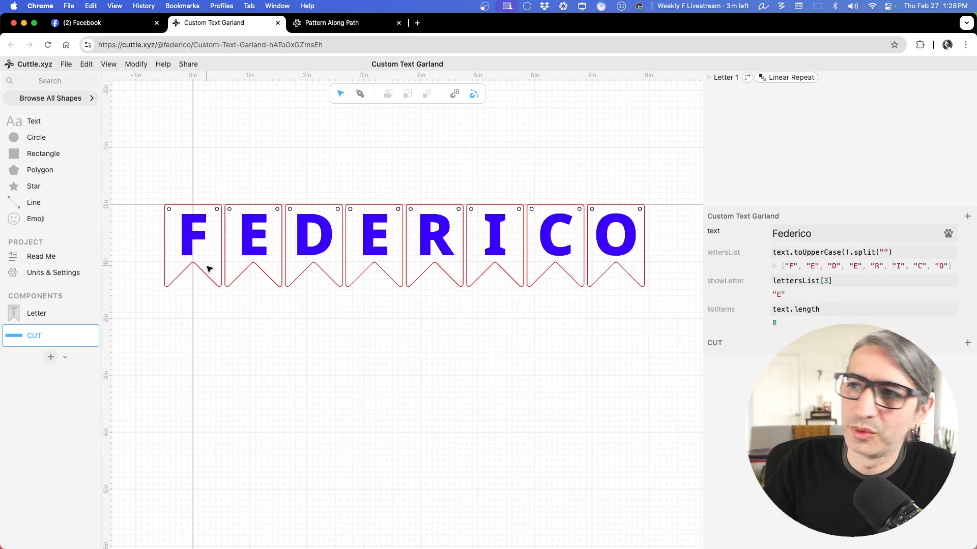
left_click(51, 358)
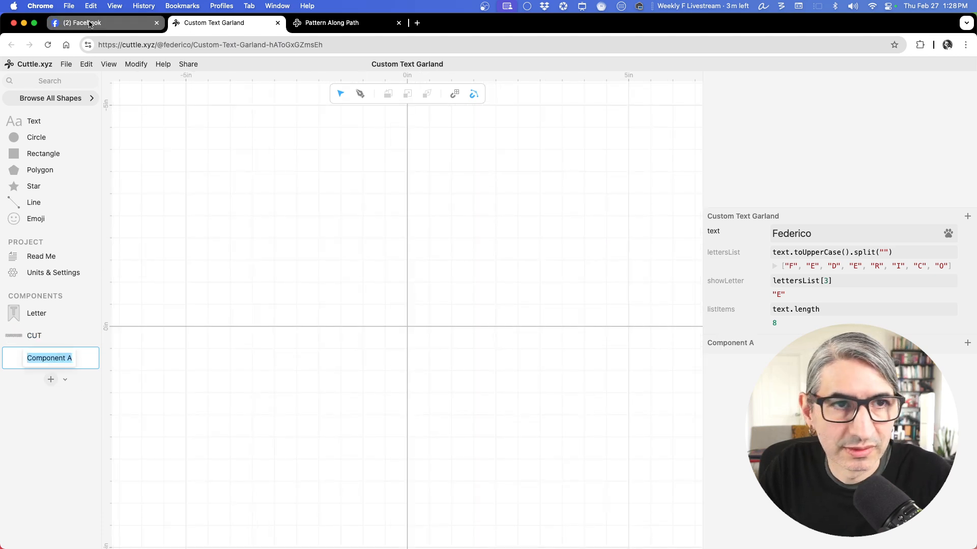
left_click(86, 63)
left_click(118, 155)
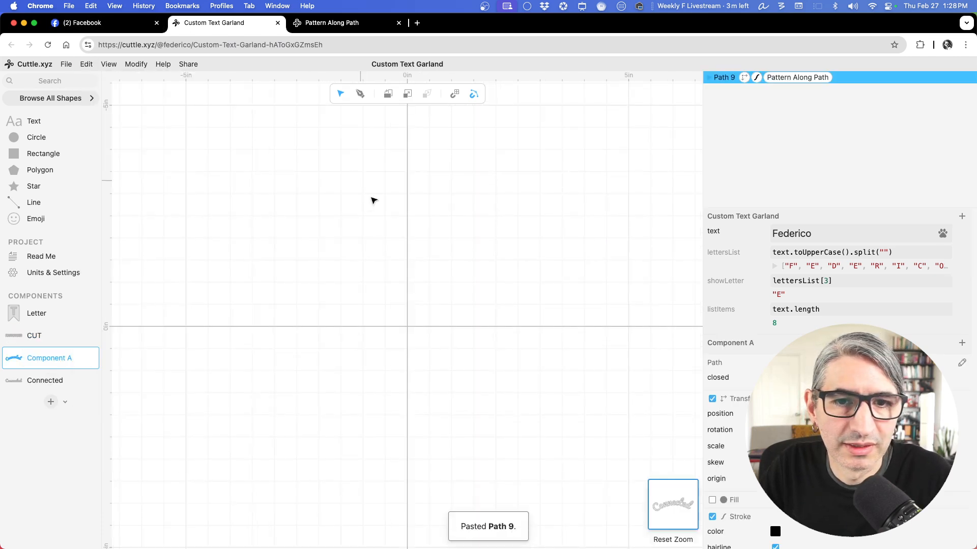
left_click(656, 496)
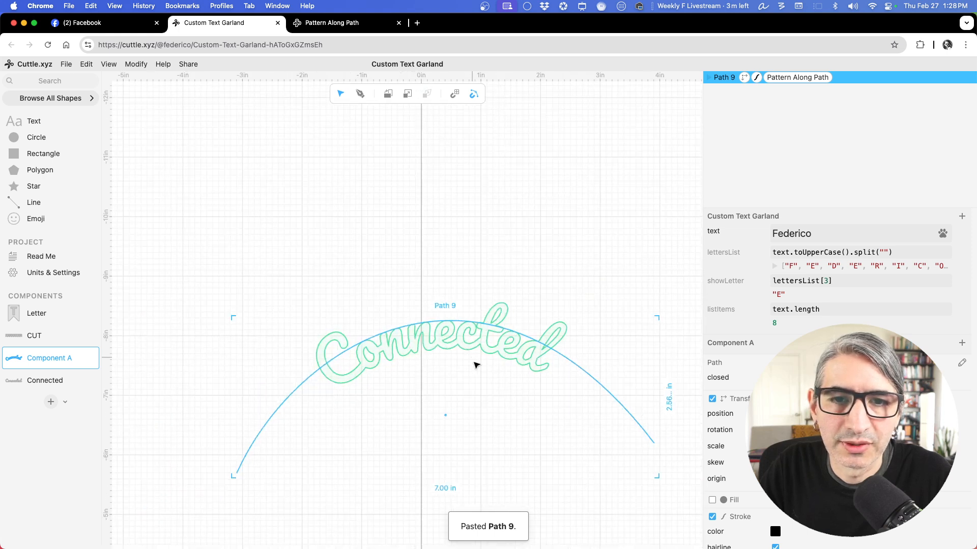
scroll(429, 199, "down", 5)
left_click(429, 199)
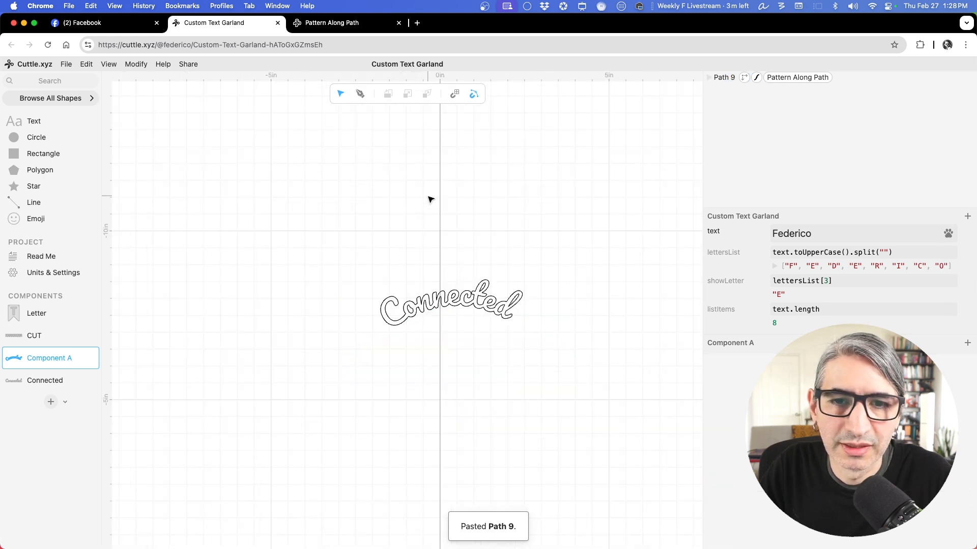
Reshape the pasted path into a downward-sagging curve about 8.1 in wide and 2.2 in high, with both end points nearly level.
left_click(472, 292)
double_click(466, 287)
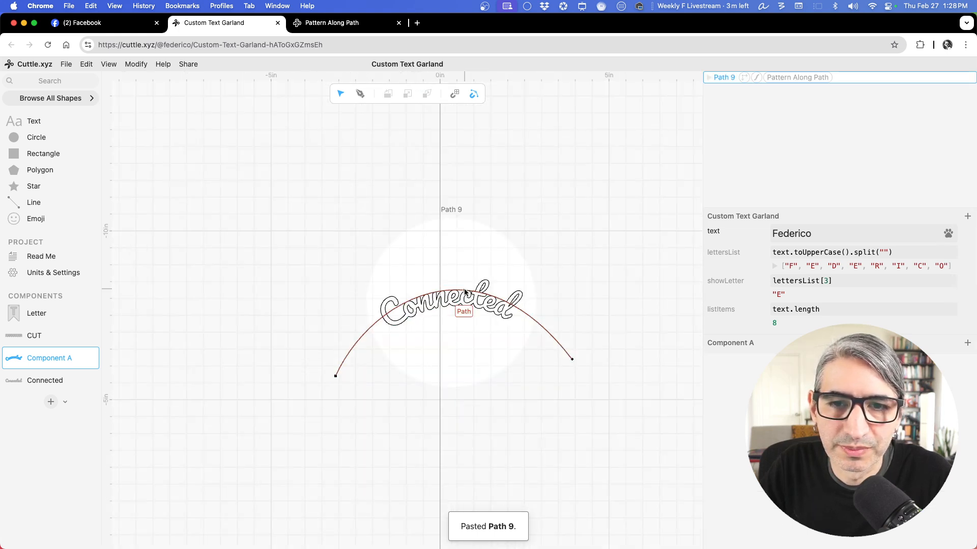
left_click(450, 295)
left_click_drag(451, 294, 465, 436)
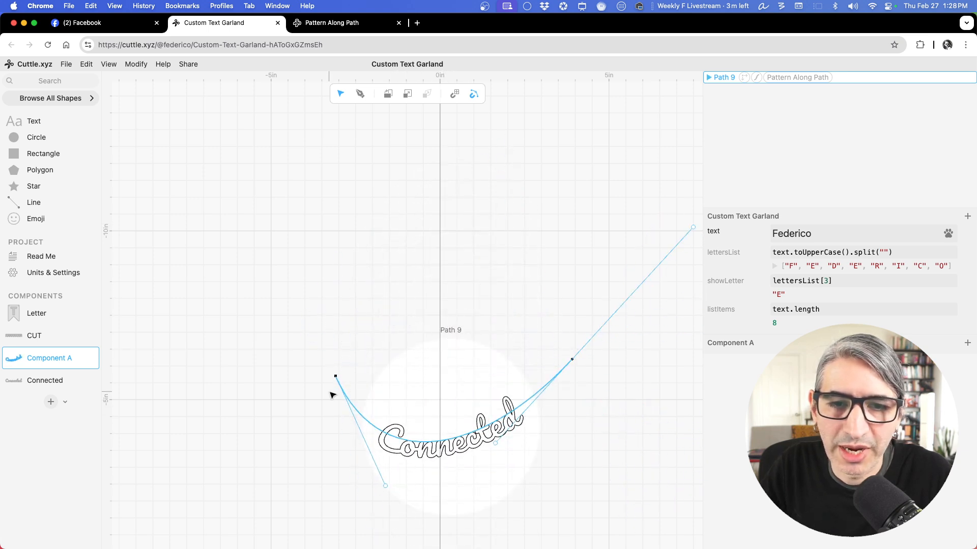
left_click_drag(336, 377, 311, 335)
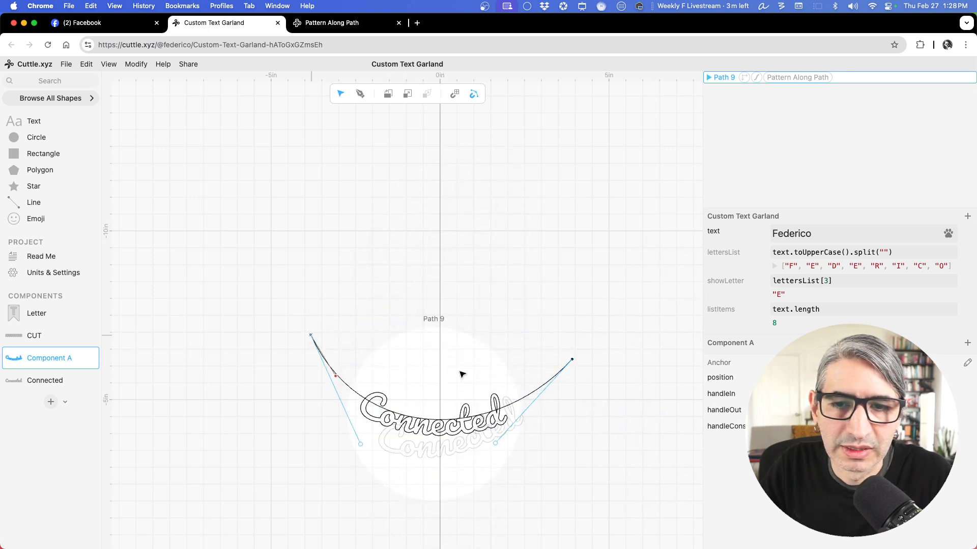
left_click_drag(571, 360, 584, 338)
left_click(493, 341)
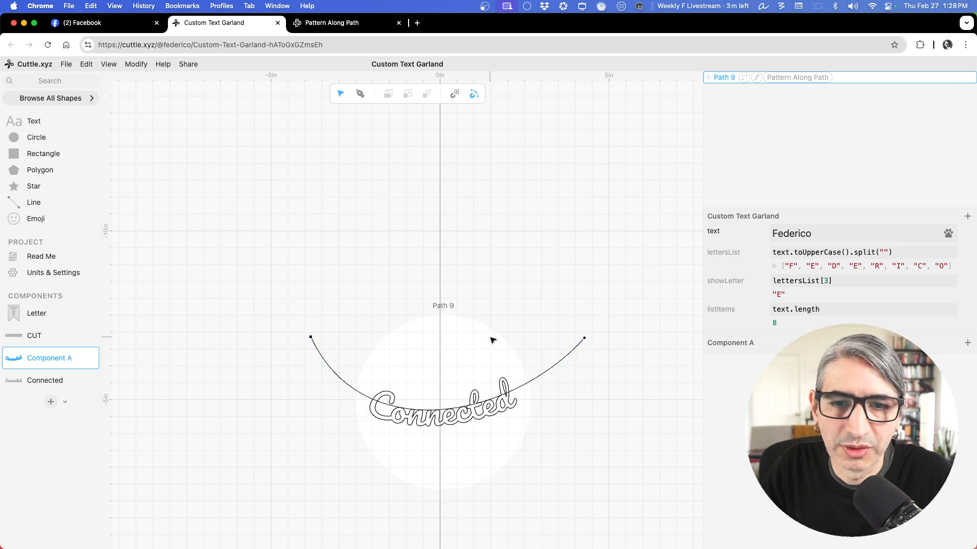
scroll(493, 340, "down", 3)
left_click_drag(481, 313, 447, 223)
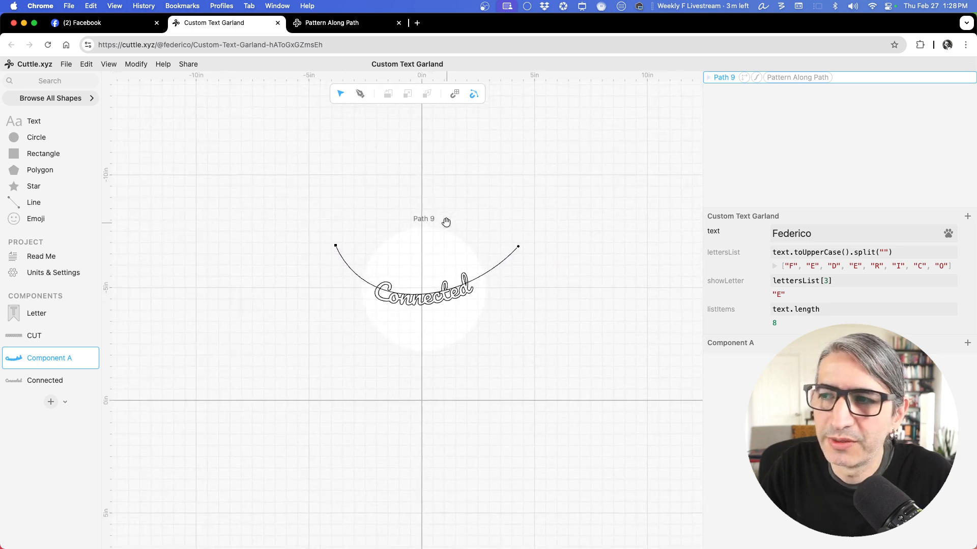
scroll(453, 242, "up", 5)
left_click(487, 207)
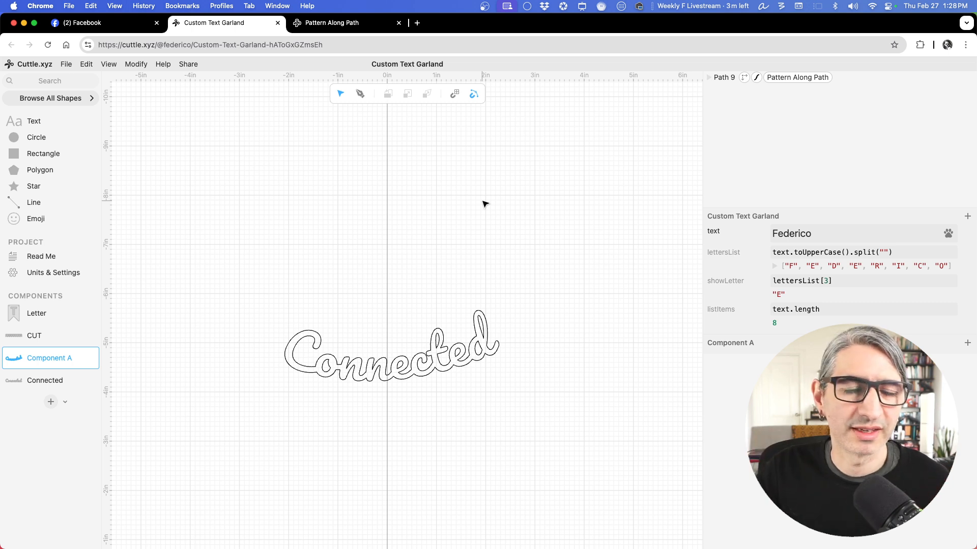
Examine the Connected component against Component A and check that the Pattern Along Path modifier is available for the curved path.
left_click_drag(475, 237, 514, 186)
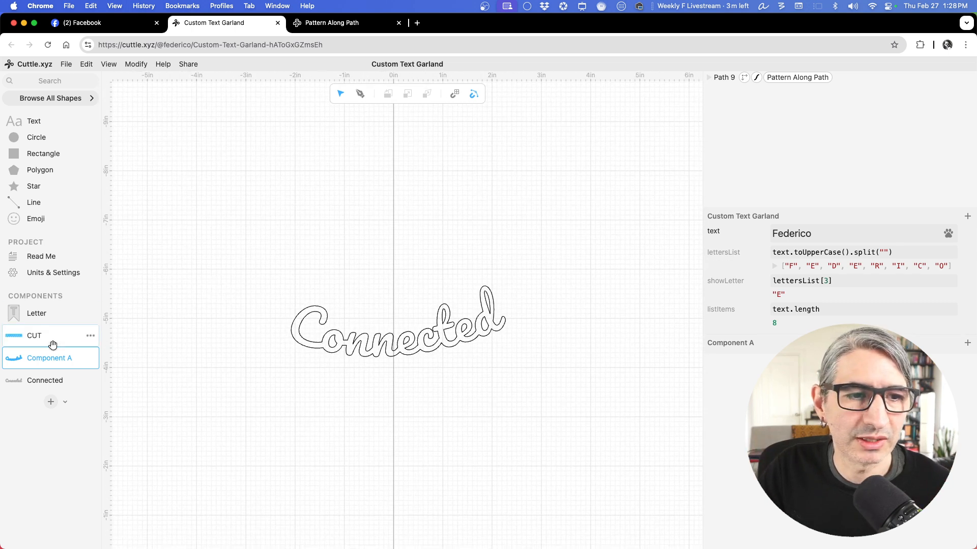
left_click(51, 380)
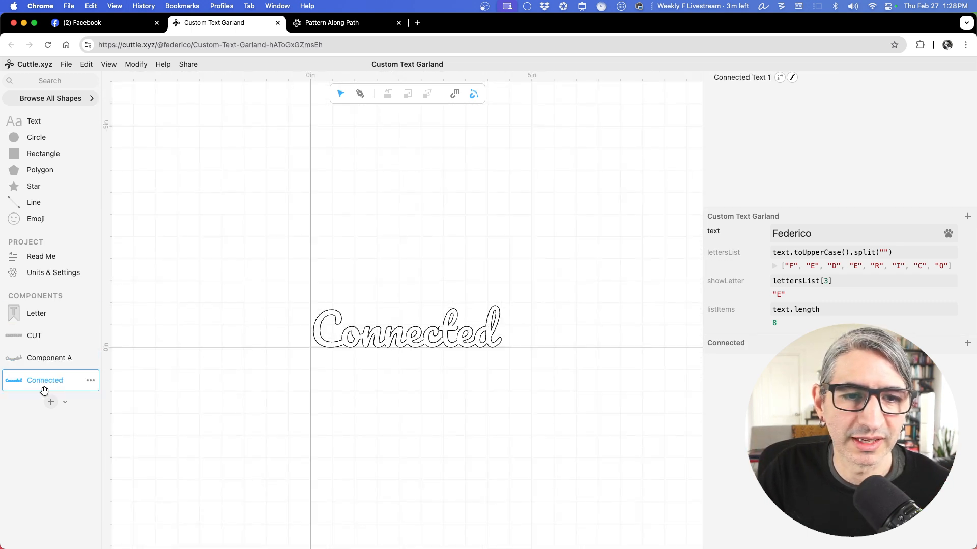
left_click(45, 358)
left_click(49, 381)
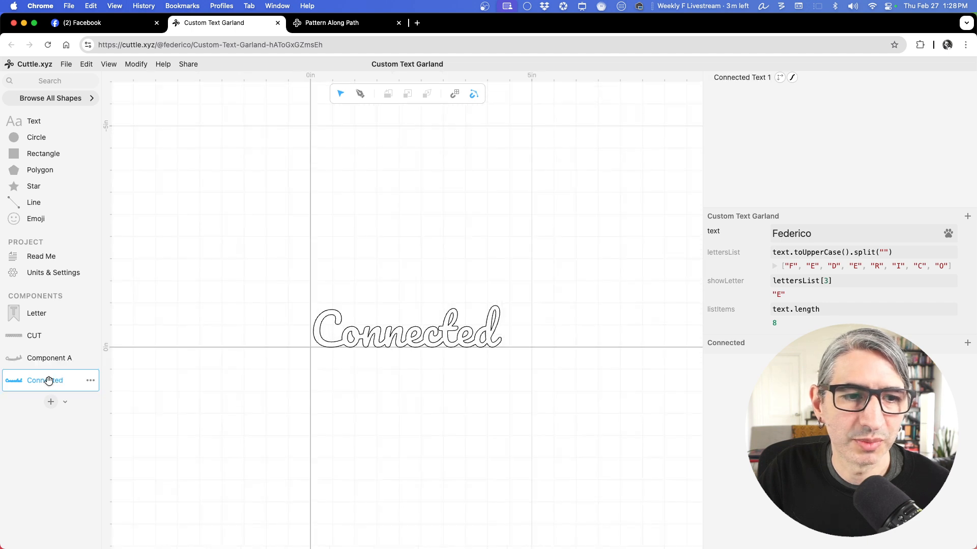
left_click(50, 359)
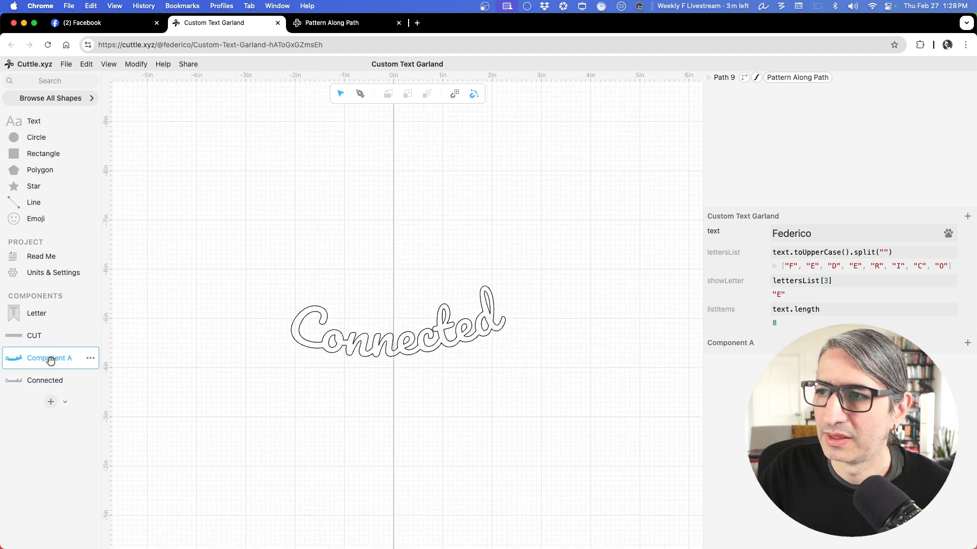
left_click(136, 65)
left_click(304, 342)
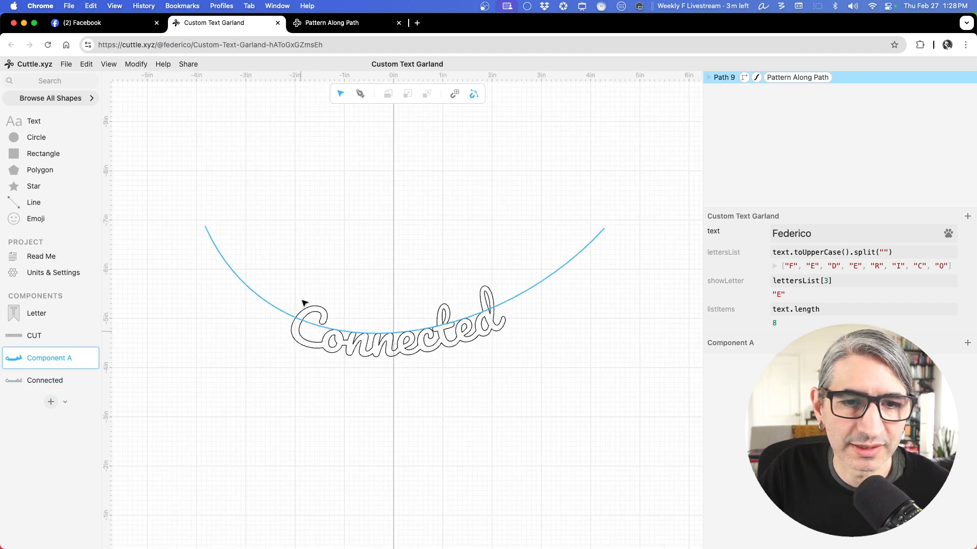
left_click(141, 65)
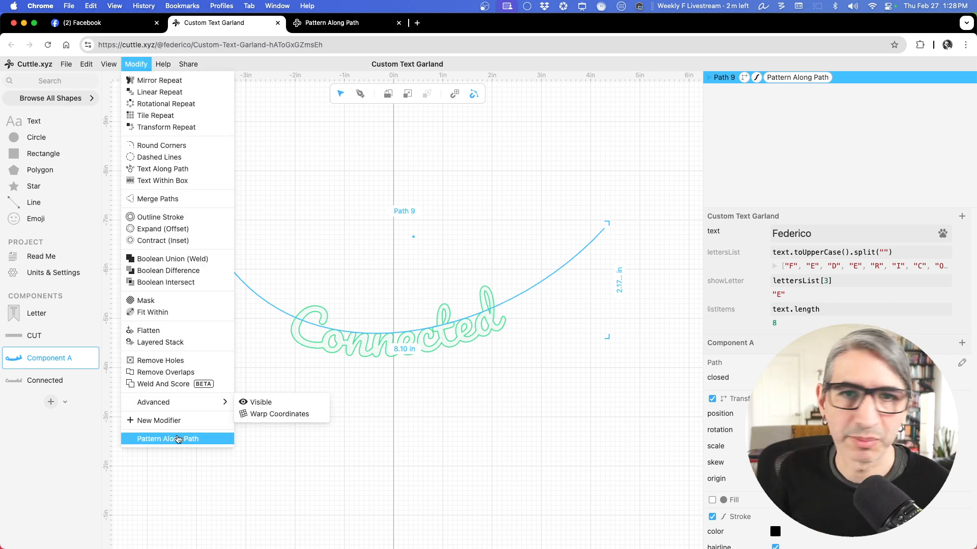
left_click(177, 439)
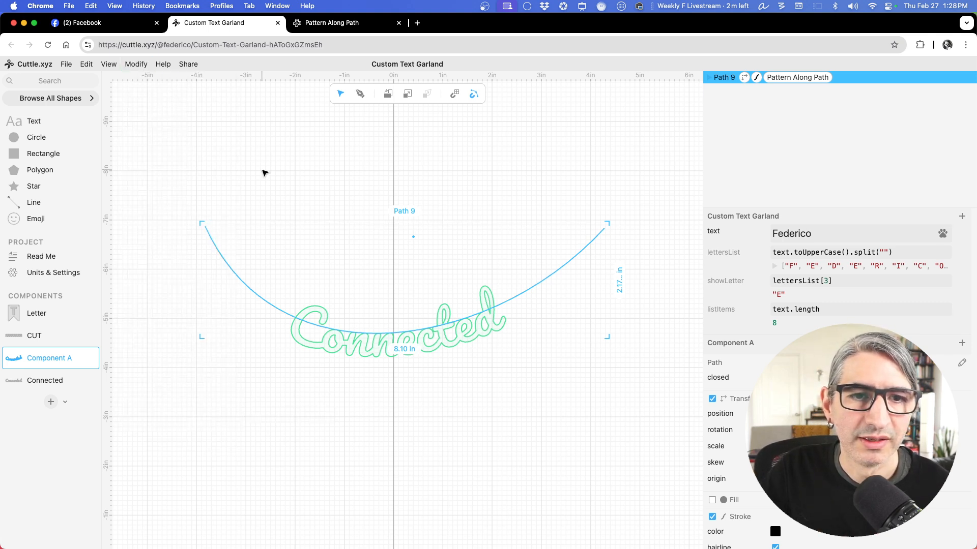
Move the curved path in Component A so that its centre point sits on the canvas origin.
left_click(262, 170)
scroll(318, 207, "down", 5)
left_click_drag(290, 206, 378, 299)
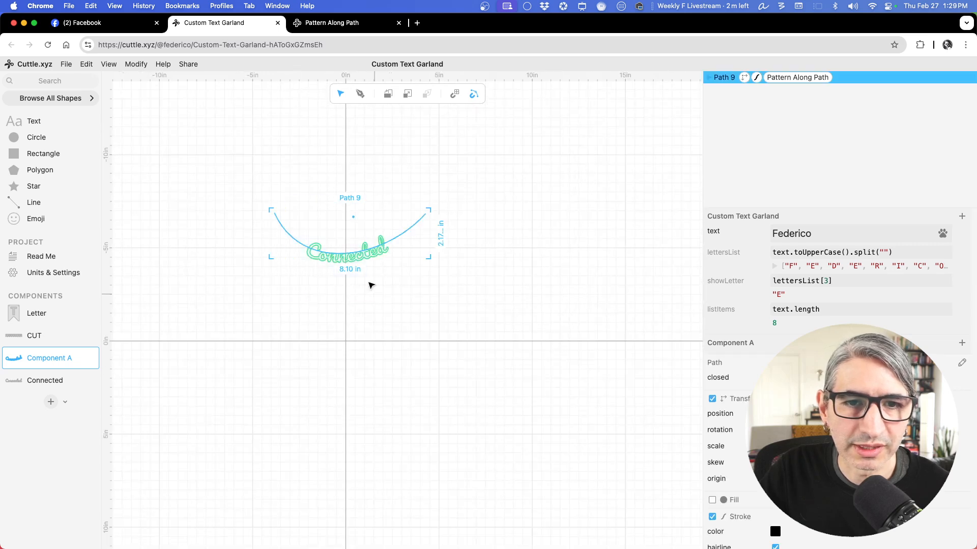
left_click_drag(352, 240, 348, 344)
left_click(436, 421)
scroll(391, 400, "up", 3)
left_click_drag(379, 397, 460, 349)
scroll(327, 224, "up", 2)
left_click_drag(322, 218, 438, 389)
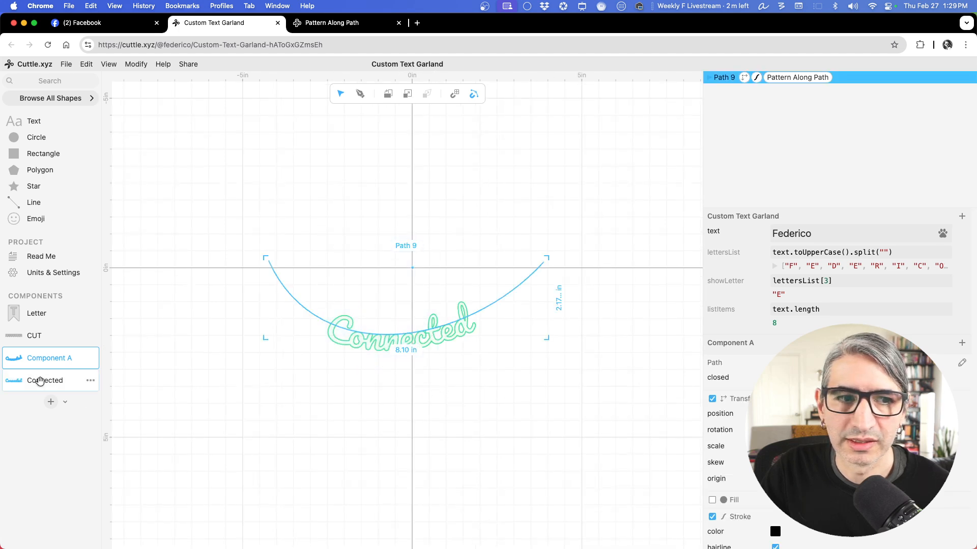
Set the pattern of the path's Pattern Along Path modifier to CUT() so the flag garland follows the curve.
scroll(836, 407, "down", 1)
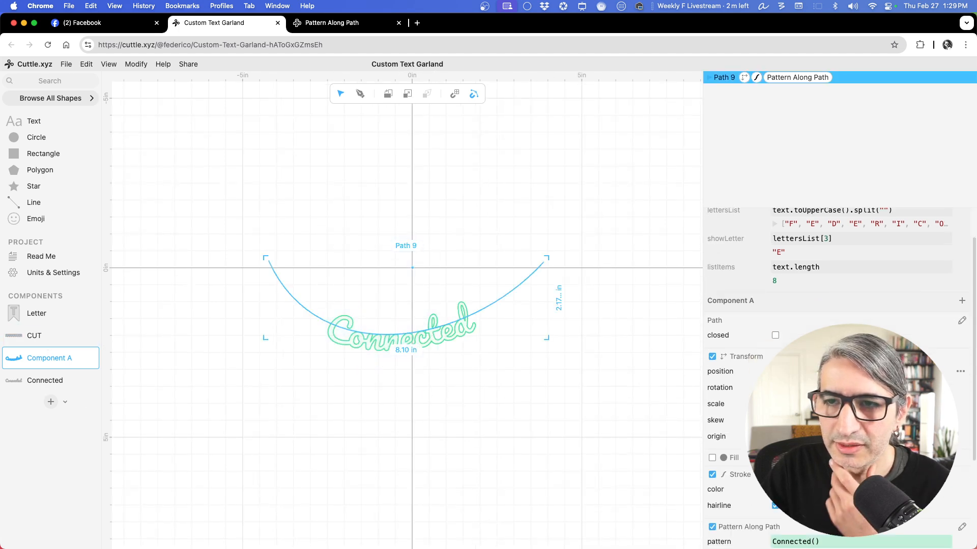
left_click(796, 81)
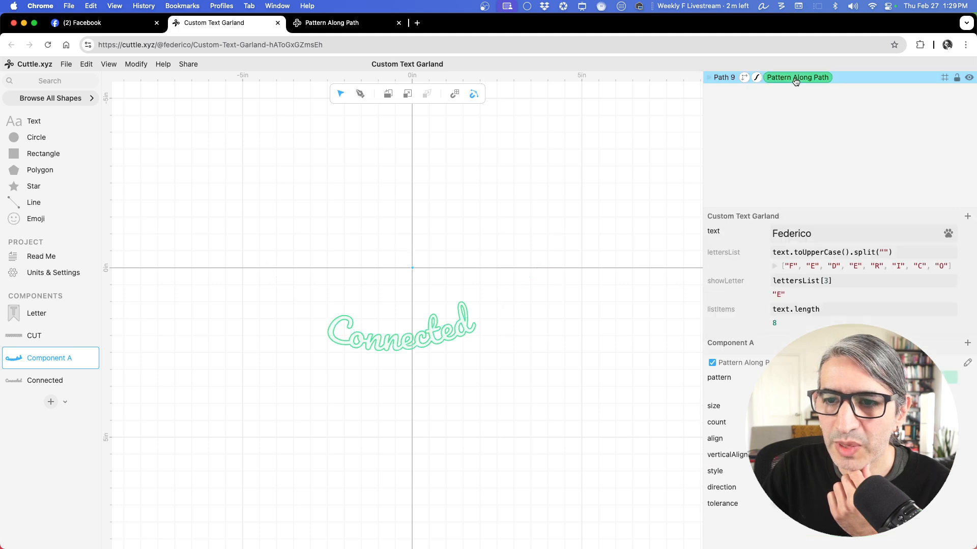
left_click(785, 218)
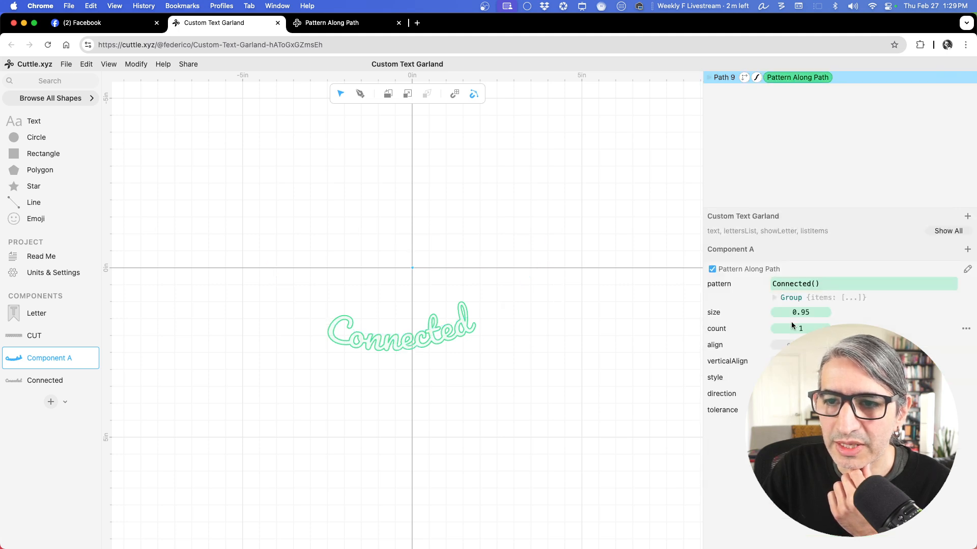
left_click(831, 283)
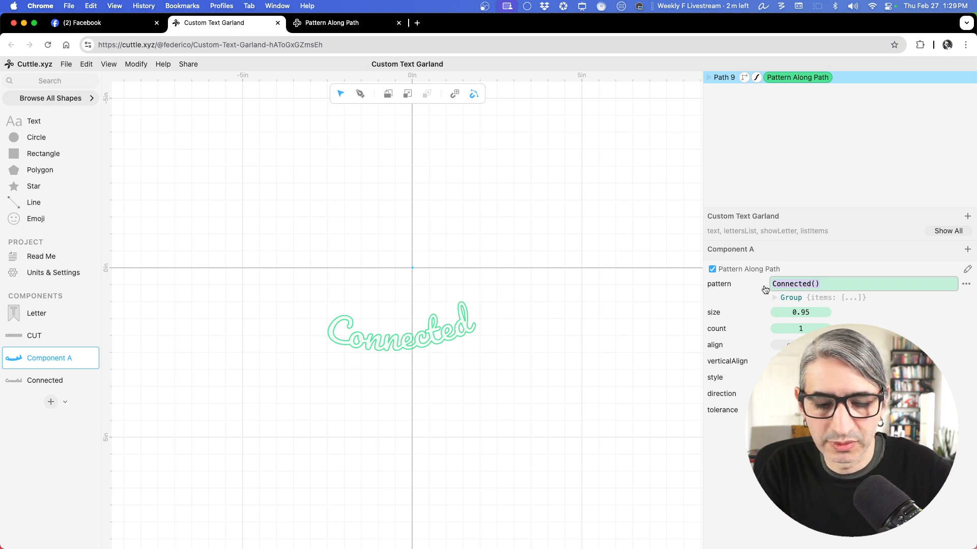
type("Co")
key("BackSpace")
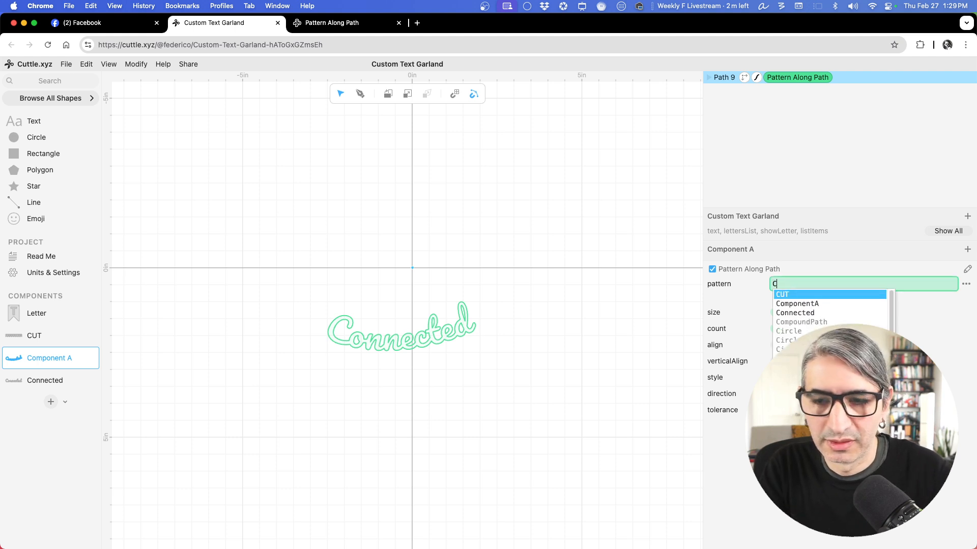
left_click(786, 290)
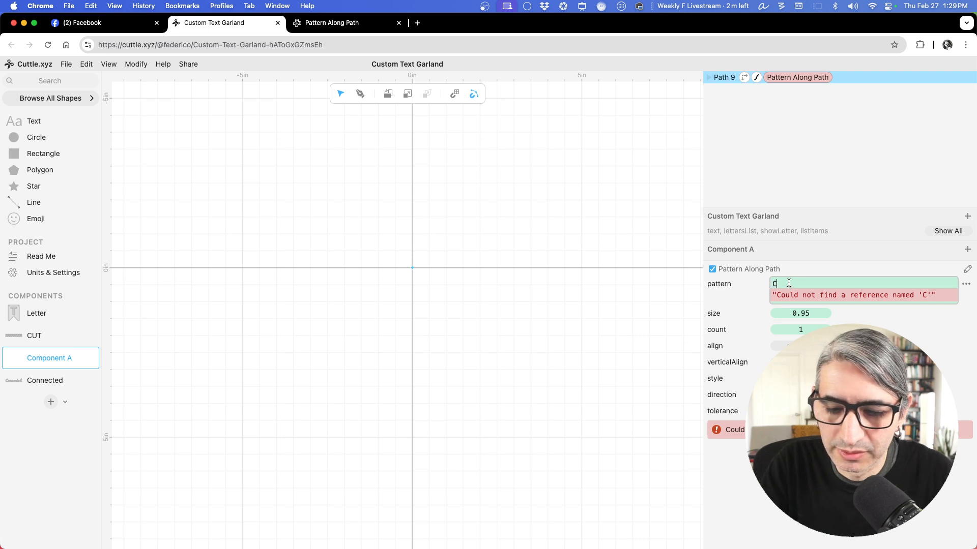
type("UT")
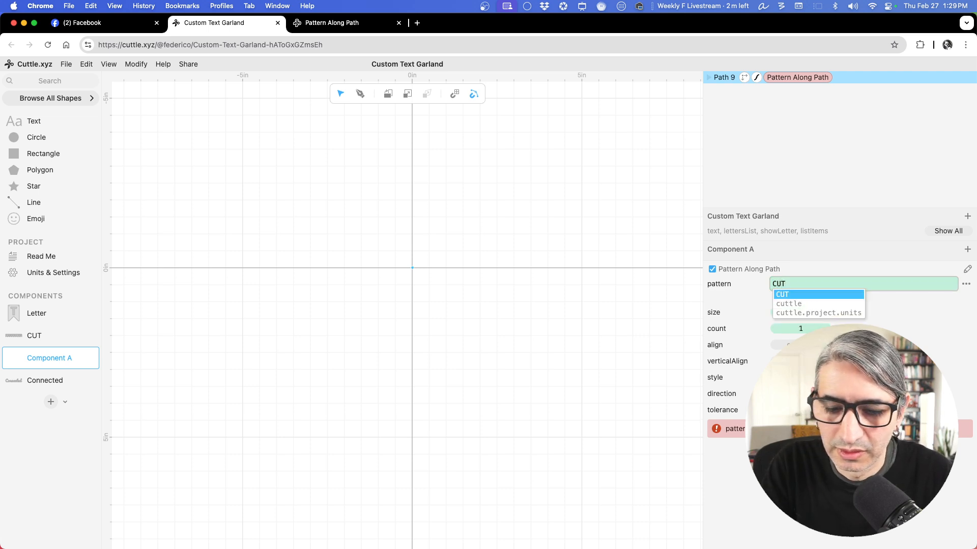
type("()")
left_click(601, 344)
scroll(539, 356, "up", 5)
left_click_drag(510, 335, 510, 360)
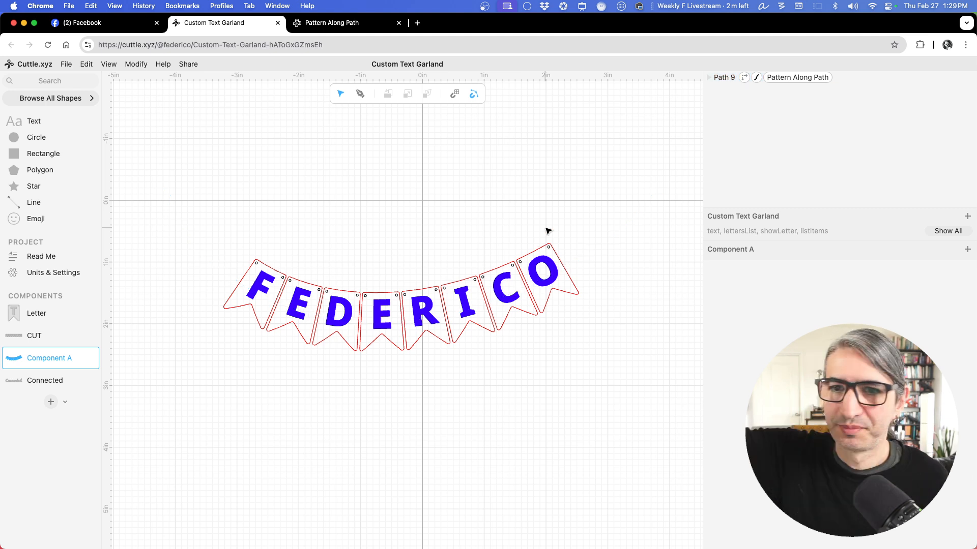
Set the vertical alignment of the curved path's Pattern Along Path modifier so the flags hang below the curve.
left_click(548, 279)
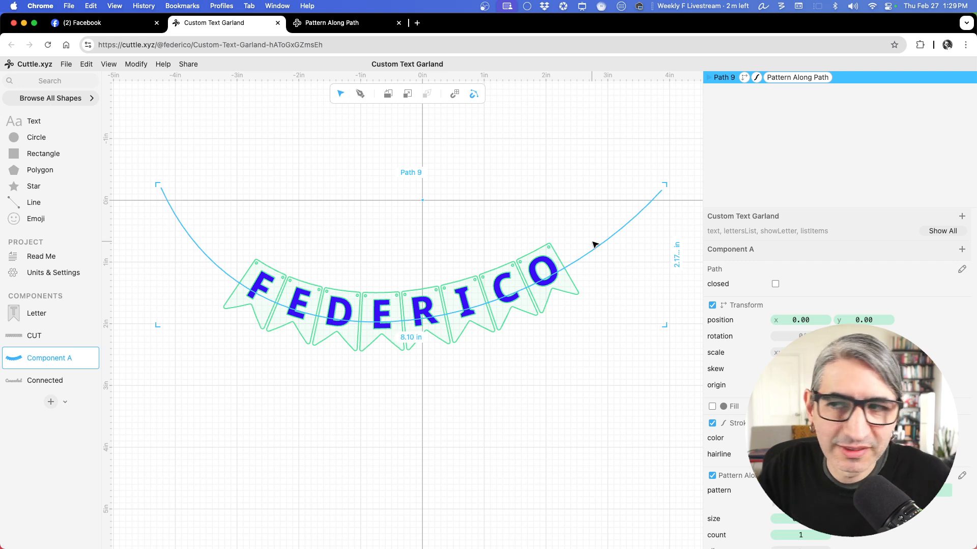
scroll(814, 356, "down", 1)
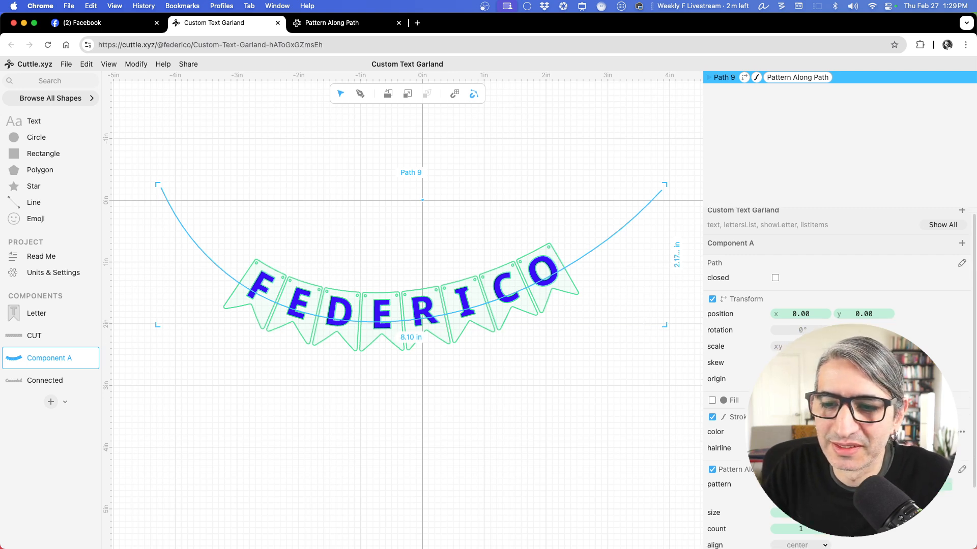
scroll(814, 356, "down", 3)
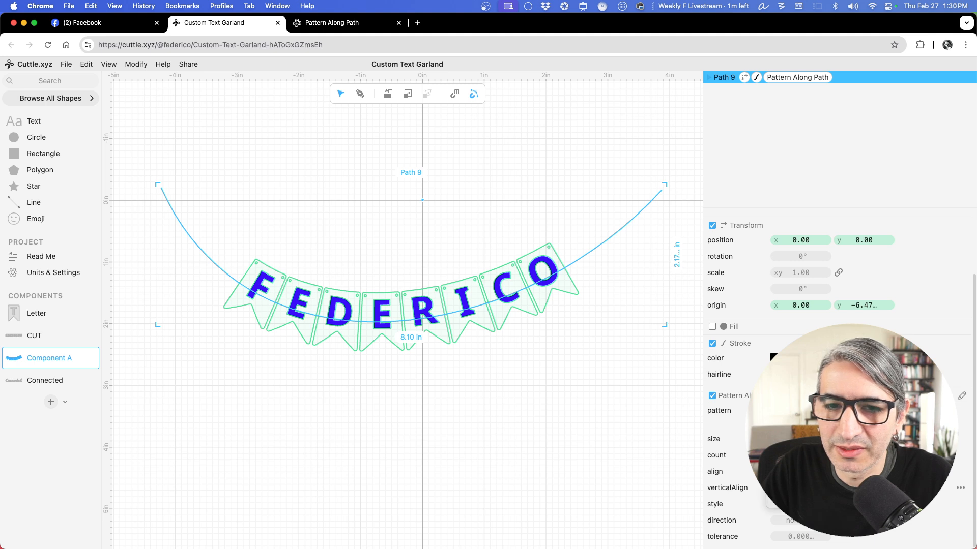
left_click(560, 445)
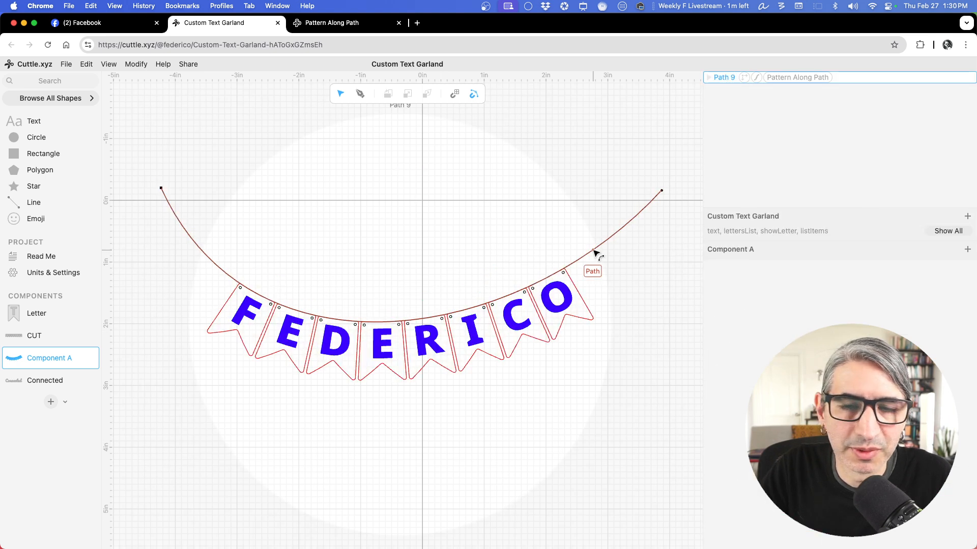
Move the curve's left end point inward to about x -3.96 in and delete the extra anchor near its right end.
left_click(594, 251)
left_click_drag(239, 359, 279, 338)
left_click_drag(162, 188, 177, 200)
left_click_drag(661, 191, 662, 201)
key("super+z")
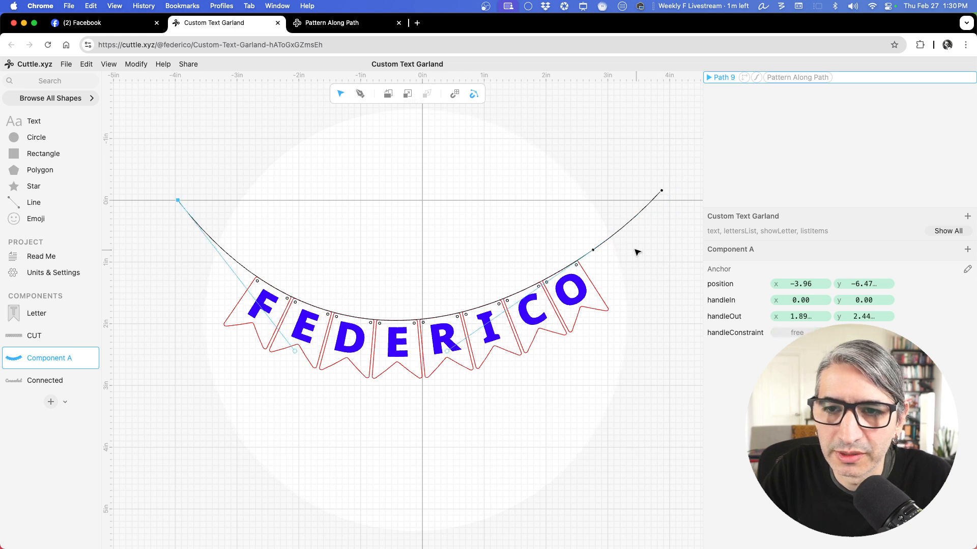
left_click(593, 249)
key("Delete")
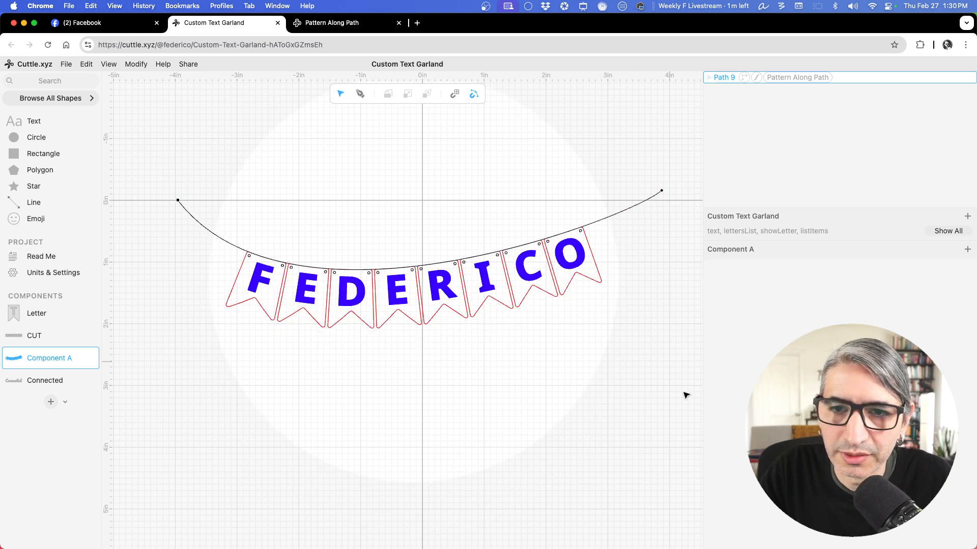
Pull the handles of both end points downward and outward to give the curve a deeper, evenly rounded sag.
left_click_drag(464, 271, 465, 291)
left_click_drag(317, 388, 193, 370)
left_click_drag(663, 245, 692, 340)
left_click_drag(193, 370, 157, 363)
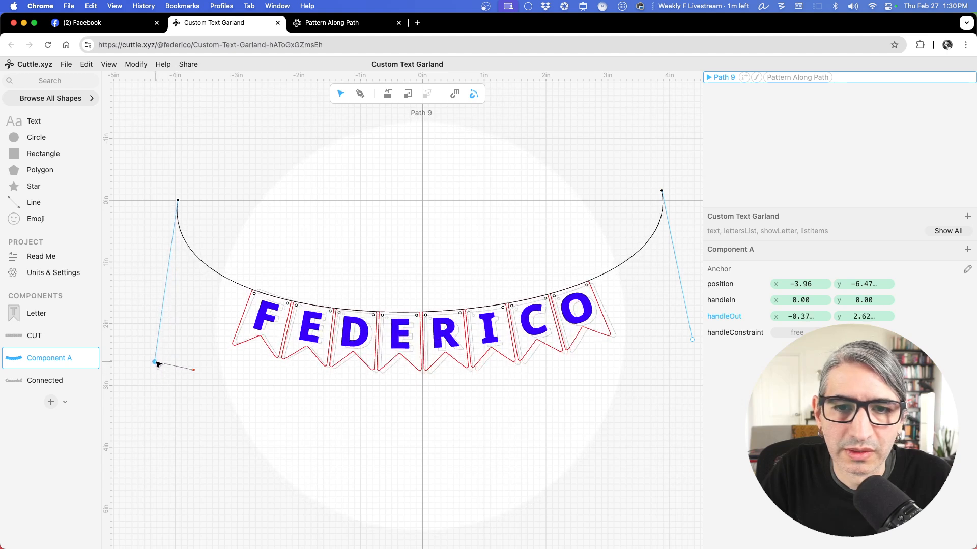
Show all project parameters and replace the garland's text with a five-letter first name.
left_click(948, 231)
left_click(820, 234)
left_click_drag(820, 234, 765, 237)
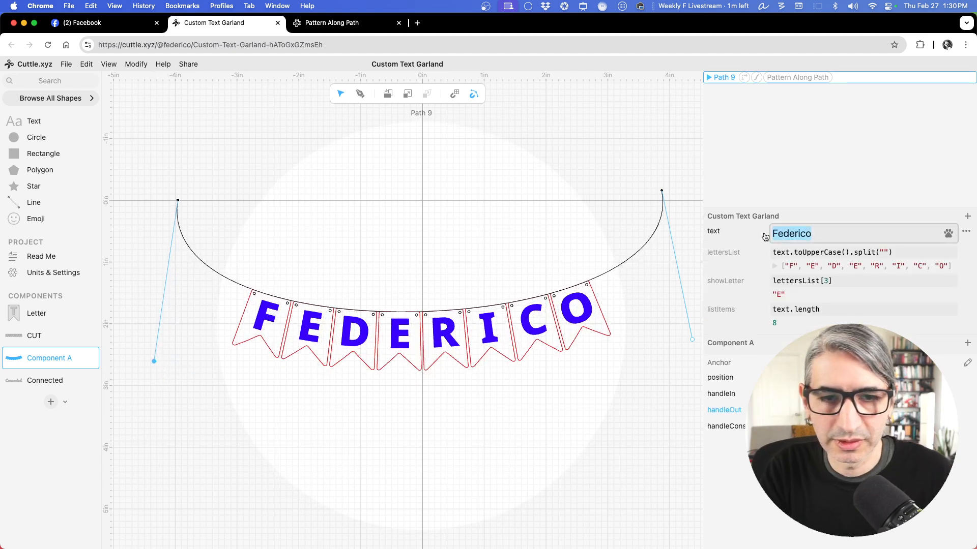
type("diane")
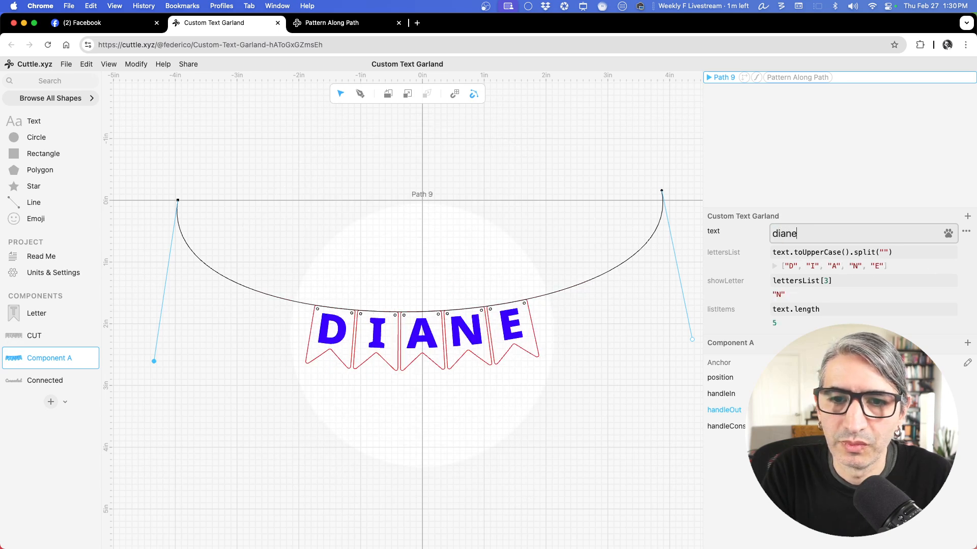
Pull both end handles inward and downward to reshape the garland curve to about 7.8 in wide and 2.5 in high.
left_click_drag(419, 312, 415, 328)
left_click_drag(147, 384, 258, 409)
left_click_drag(685, 362, 587, 383)
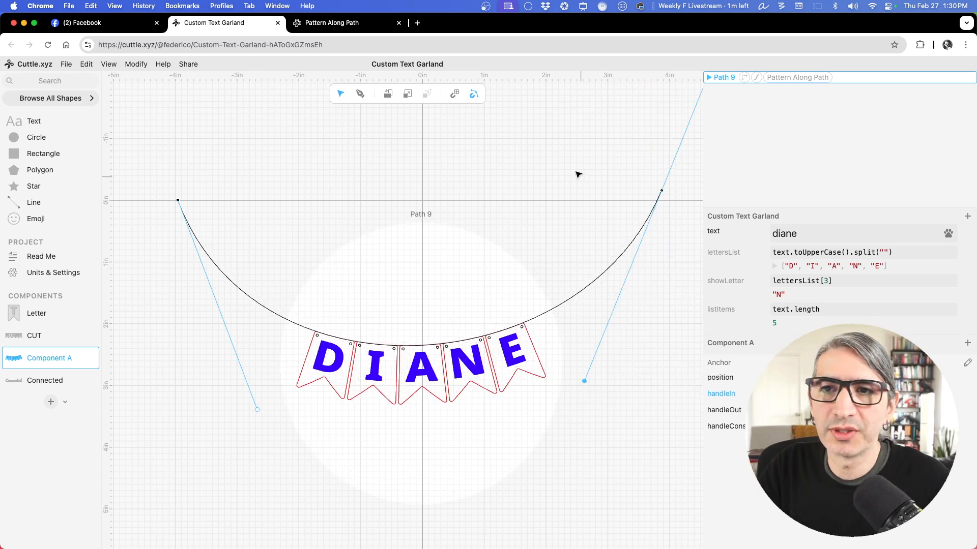
left_click(552, 134)
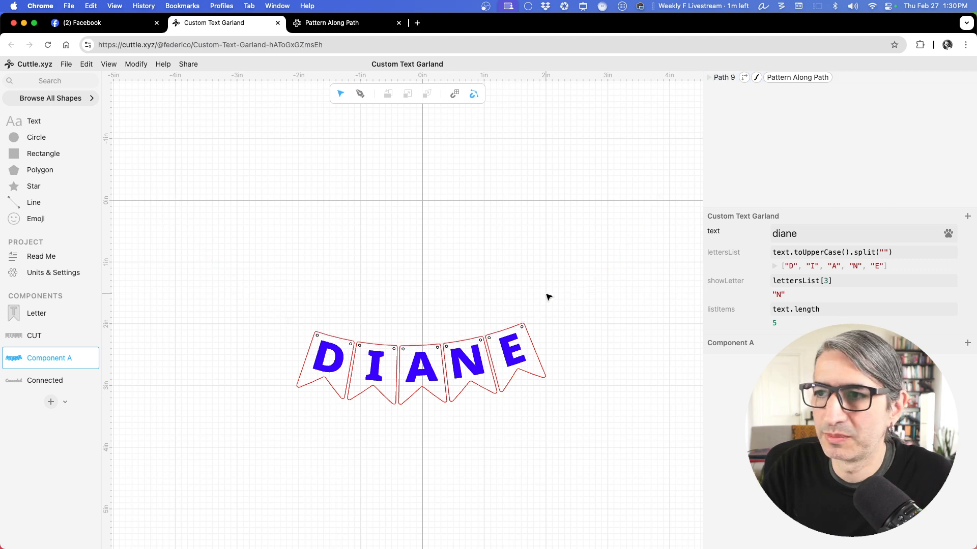
Duplicate the curved path and remove the Pattern Along Path modifier from the copy.
left_click(723, 81)
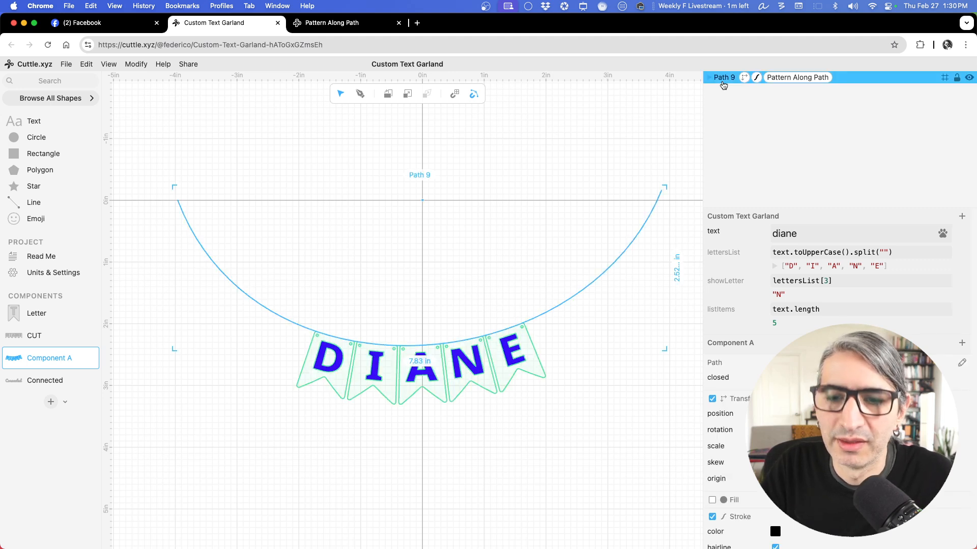
right_click(722, 85)
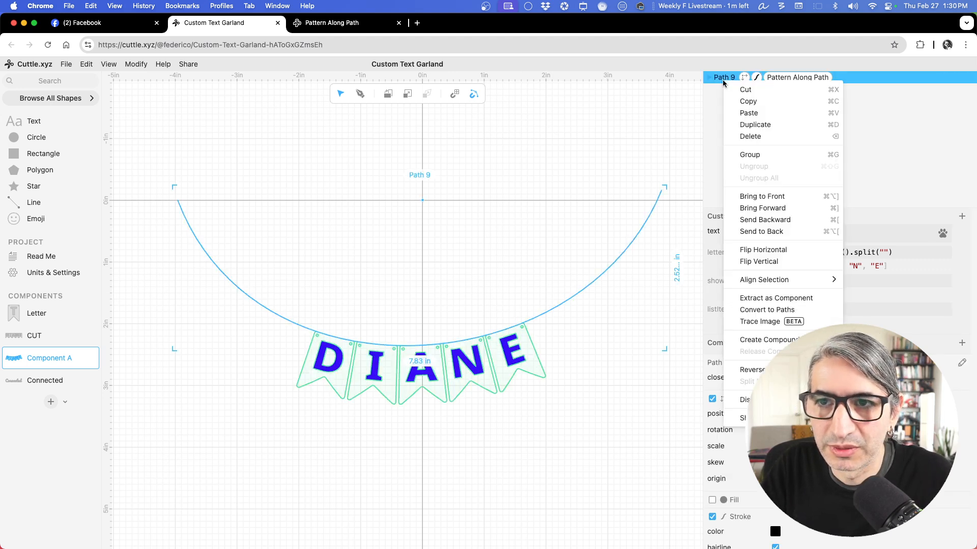
left_click(743, 127)
left_click(814, 78)
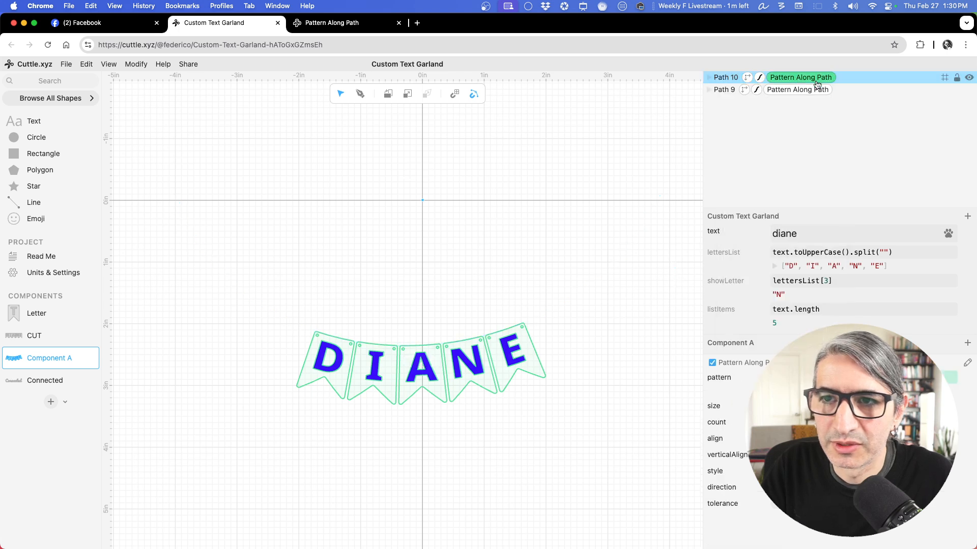
key("Delete")
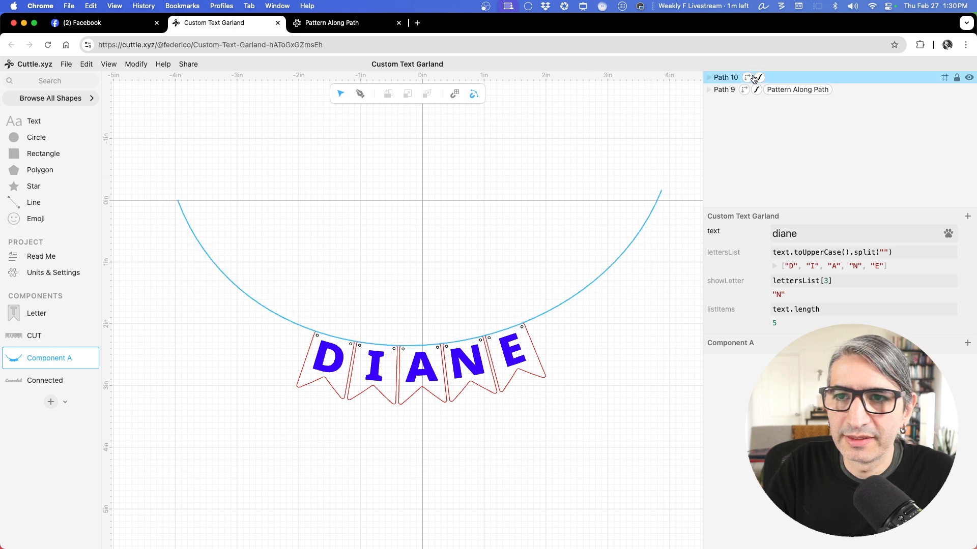
Apply Outline Stroke to the duplicated path to turn it into a solid band.
left_click(722, 81)
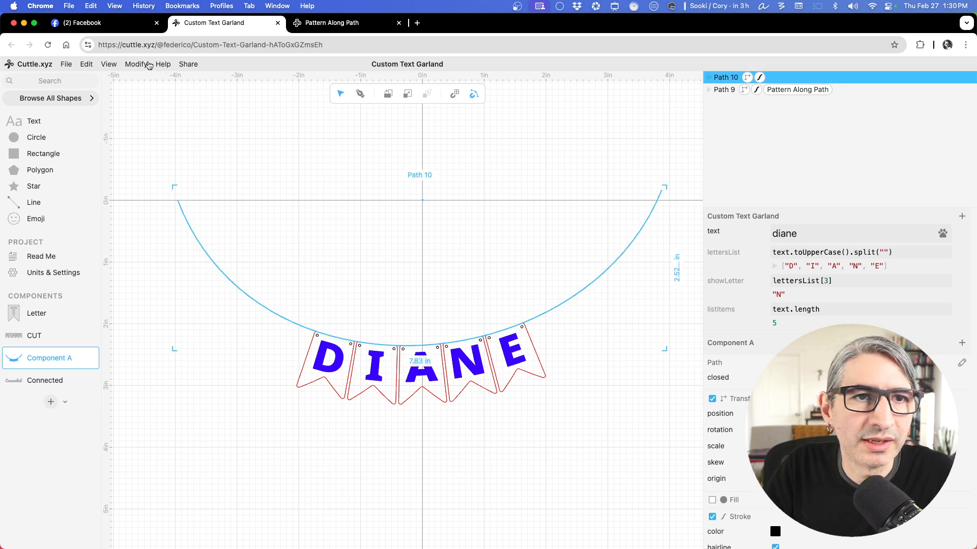
left_click(135, 65)
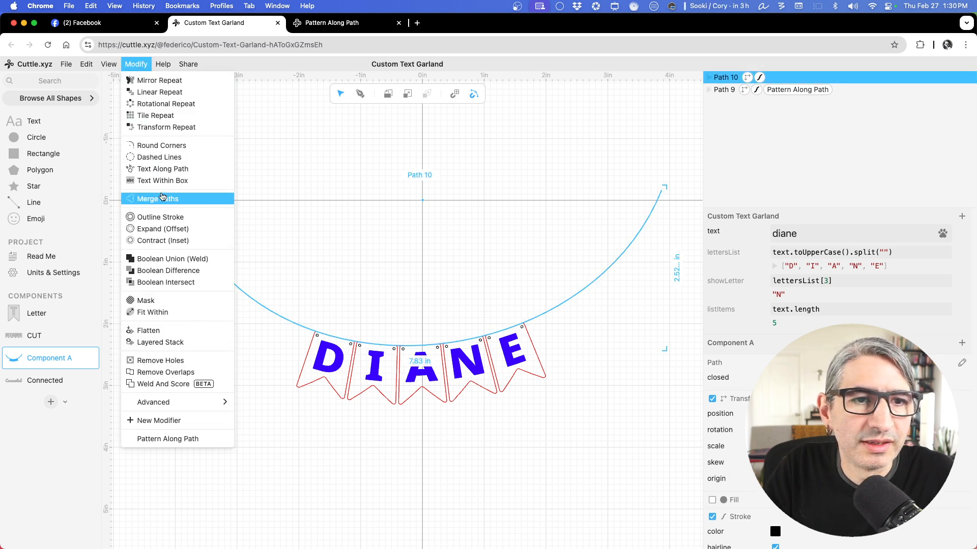
left_click(161, 217)
left_click(580, 360)
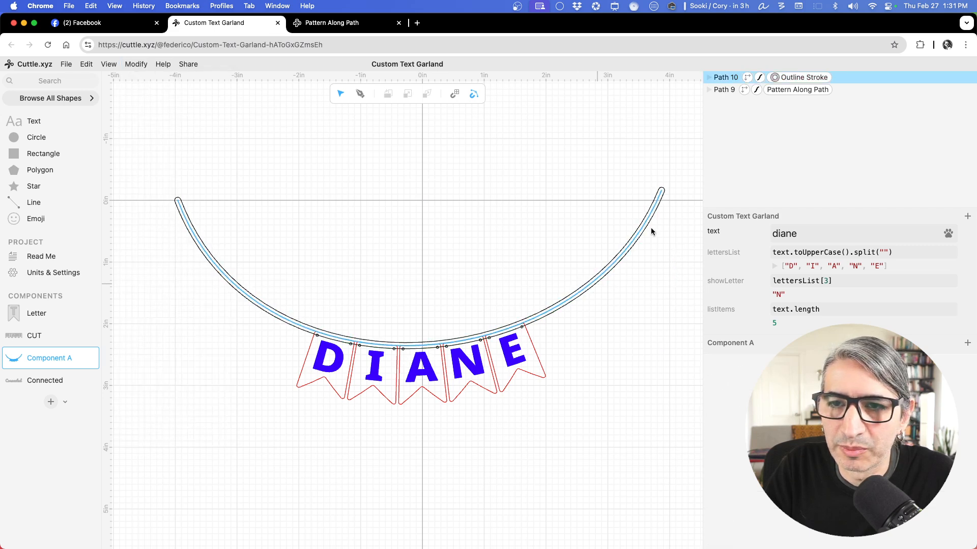
Set the stroke colour of both the outlined band and the flag path to red.
left_click_drag(617, 153, 659, 231)
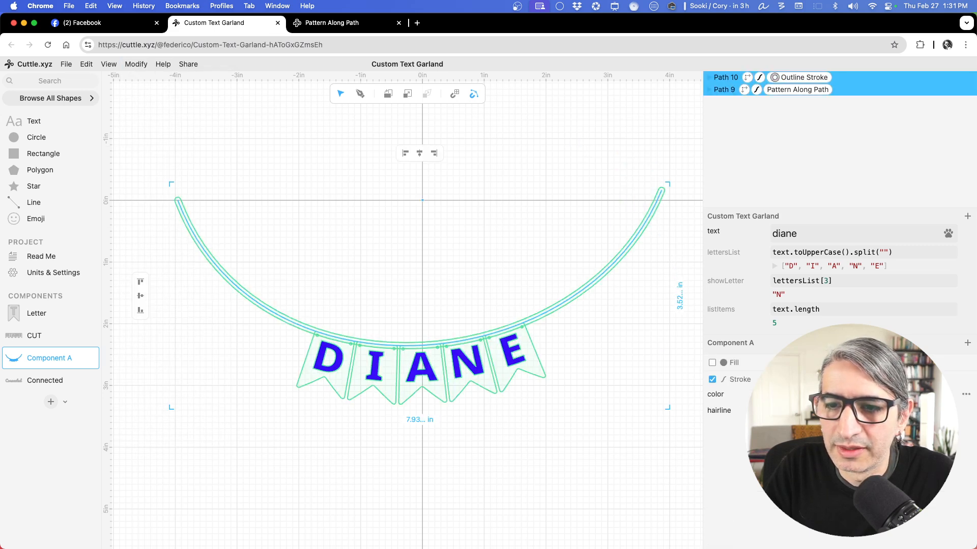
left_click(778, 394)
left_click(794, 377)
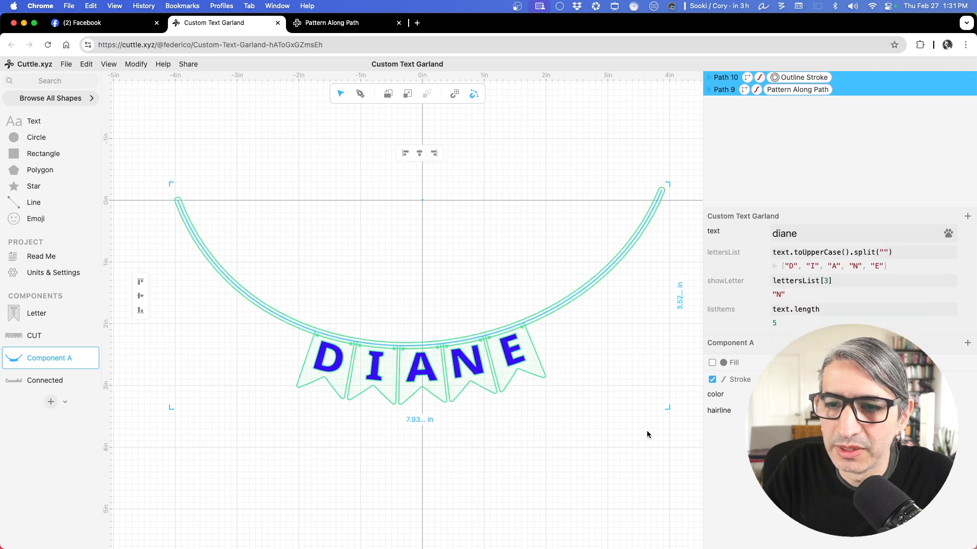
left_click(620, 428)
scroll(546, 437, "up", 3)
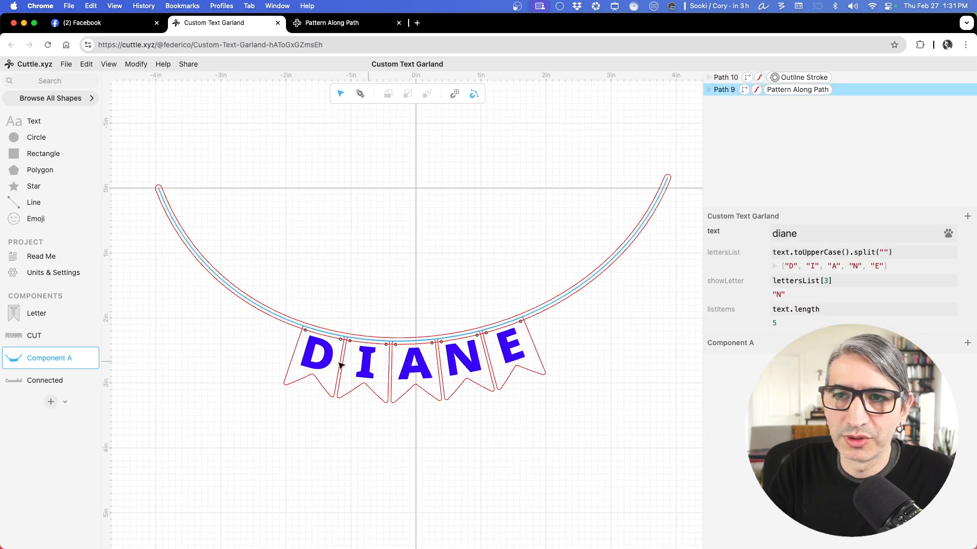
Give the flag shape group in the Letter component a red fill.
left_click(36, 314)
left_click_drag(296, 353, 346, 395)
left_click(712, 420)
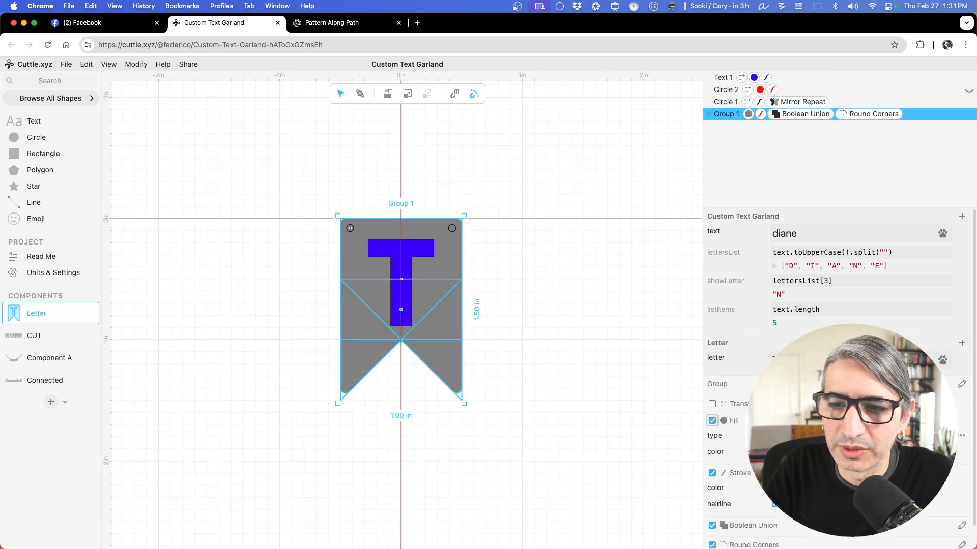
left_click(779, 452)
left_click(904, 293)
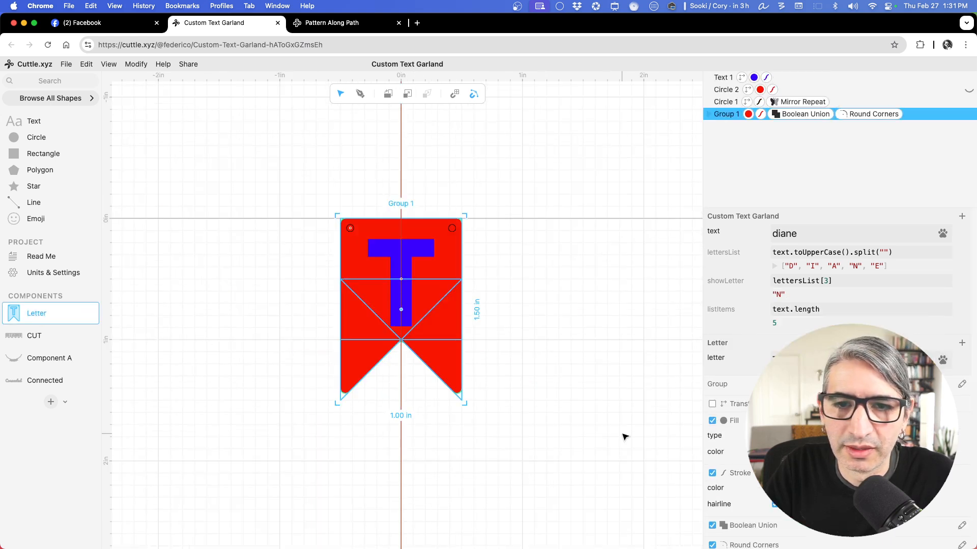
left_click(623, 436)
Enable a red fill on both the outlined band and the flag path in Component A.
left_click(29, 358)
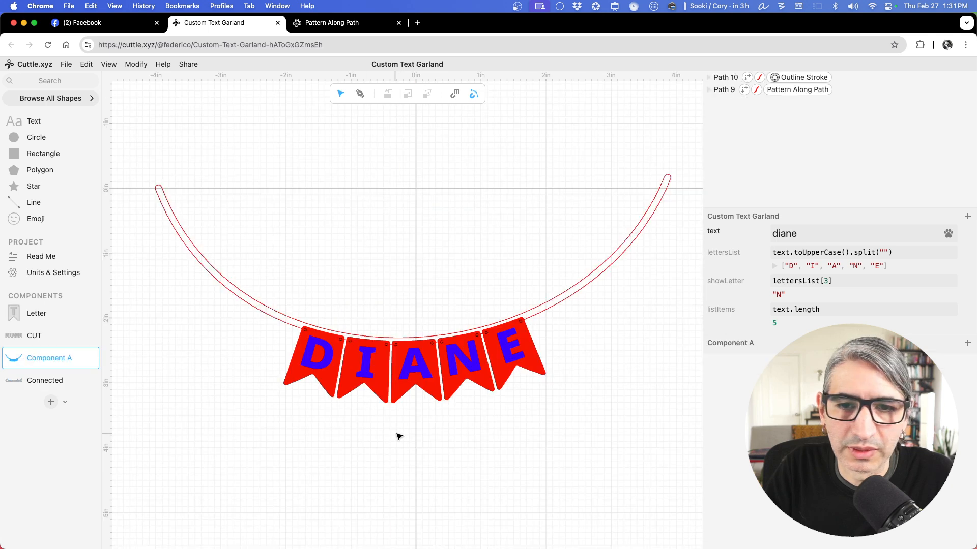
left_click_drag(600, 200, 656, 264)
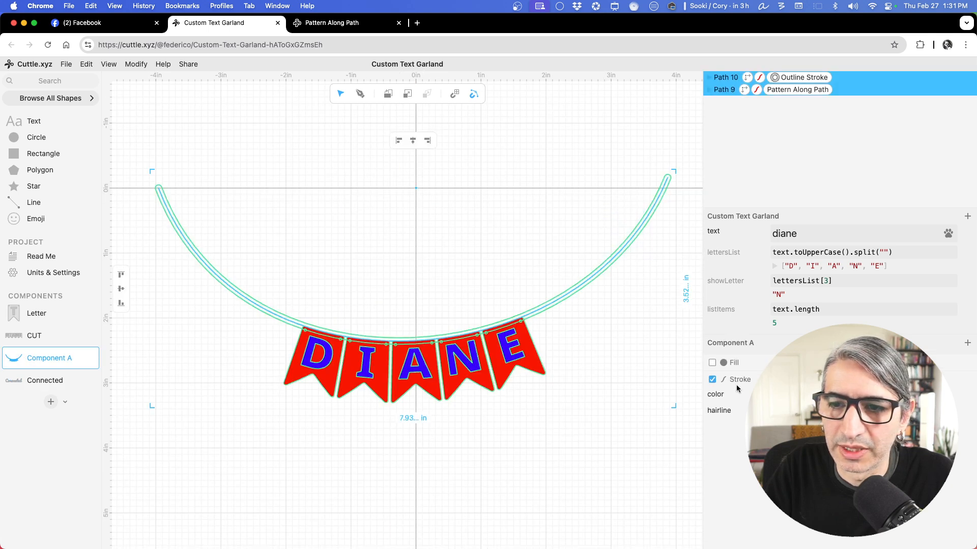
left_click(712, 363)
left_click(779, 394)
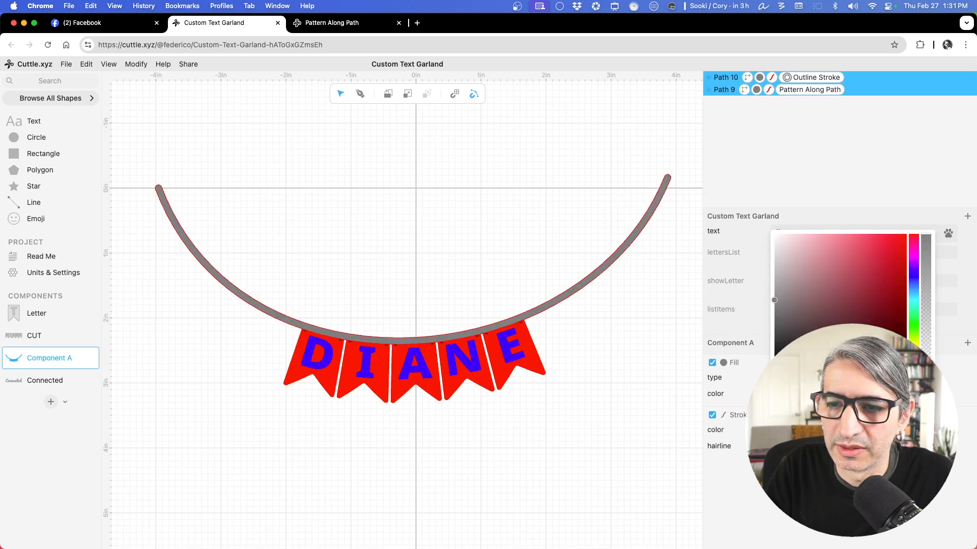
left_click(783, 389)
left_click(599, 392)
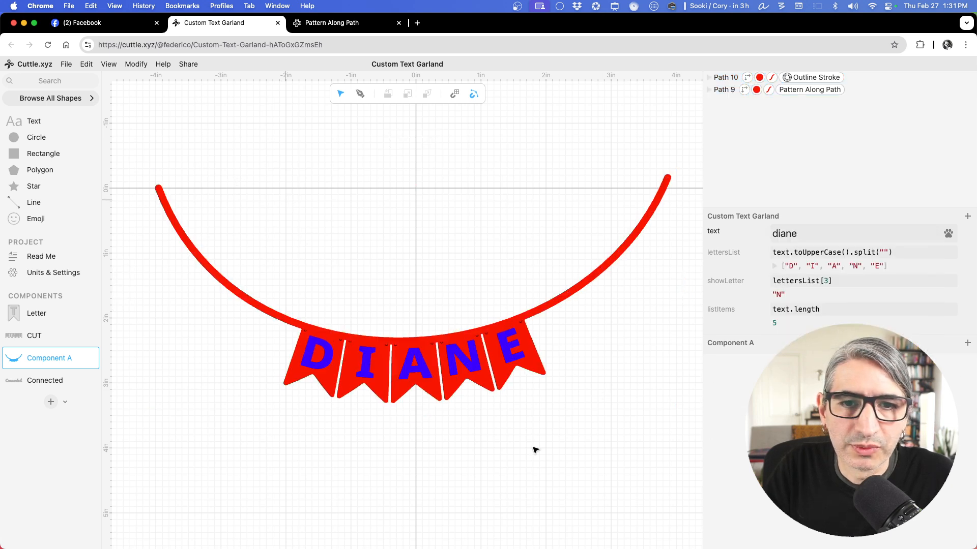
Apply the Flatten modifier to the band and the flag path together.
left_click_drag(533, 448, 249, 206)
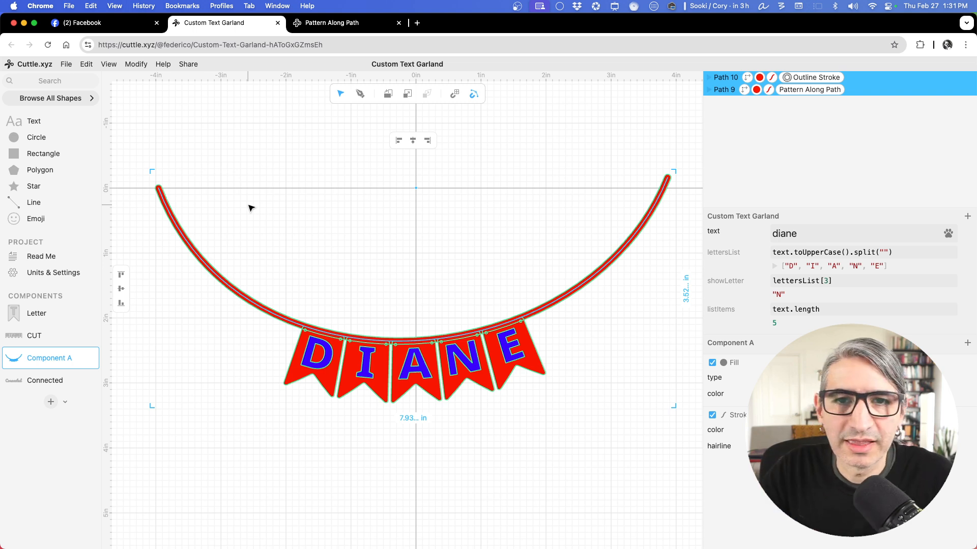
left_click(219, 149)
left_click_drag(220, 149, 553, 432)
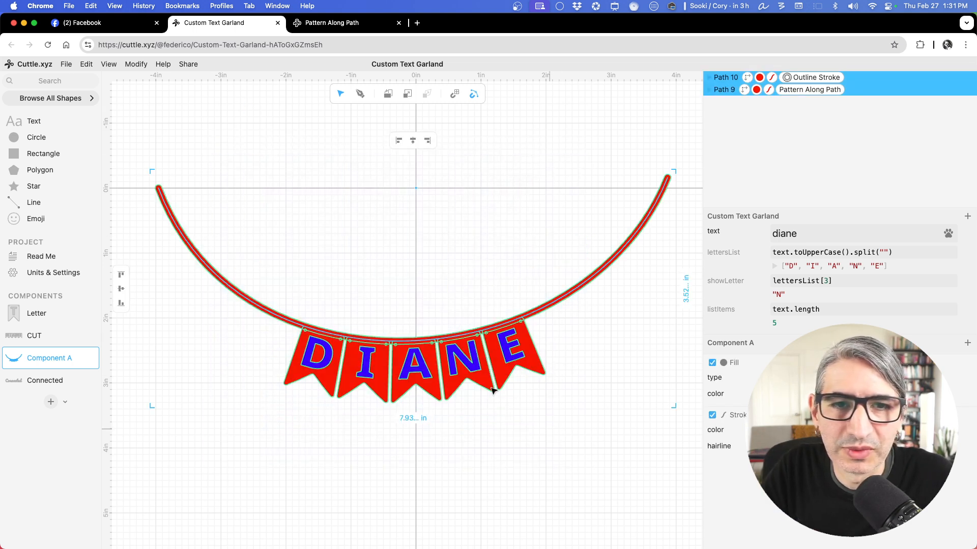
left_click(135, 65)
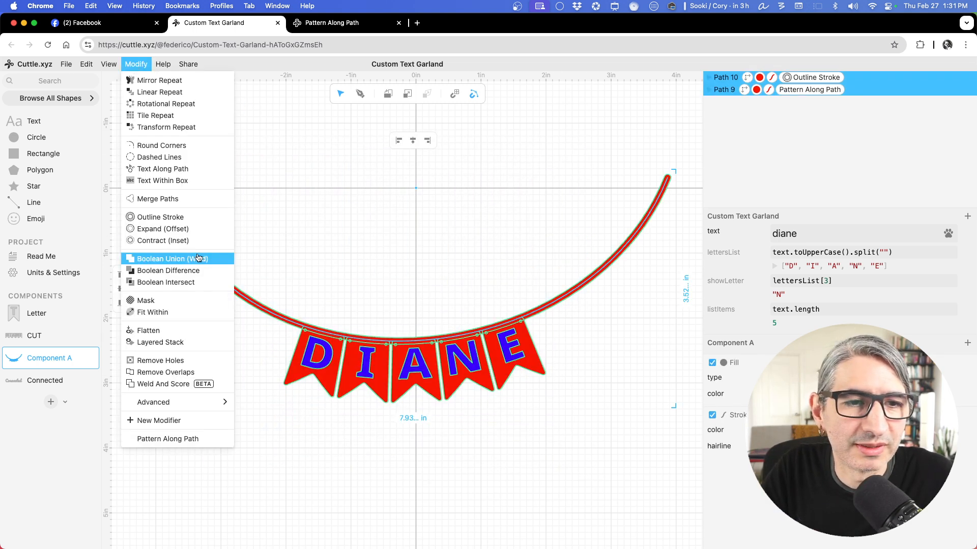
left_click(178, 333)
left_click(474, 444)
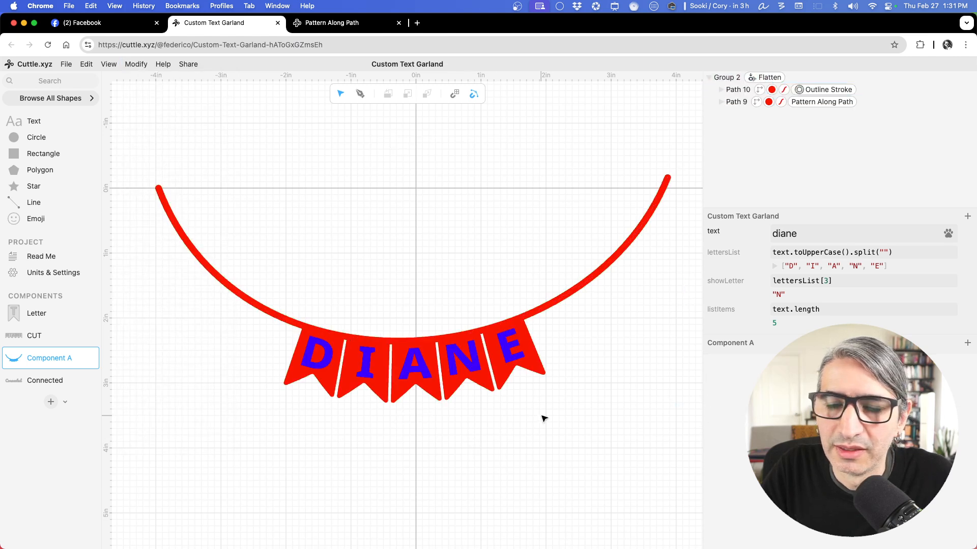
Enable strokeResult on the group's Flatten modifier to turn the filled garland into coloured cut outlines.
scroll(538, 413, "down", 3)
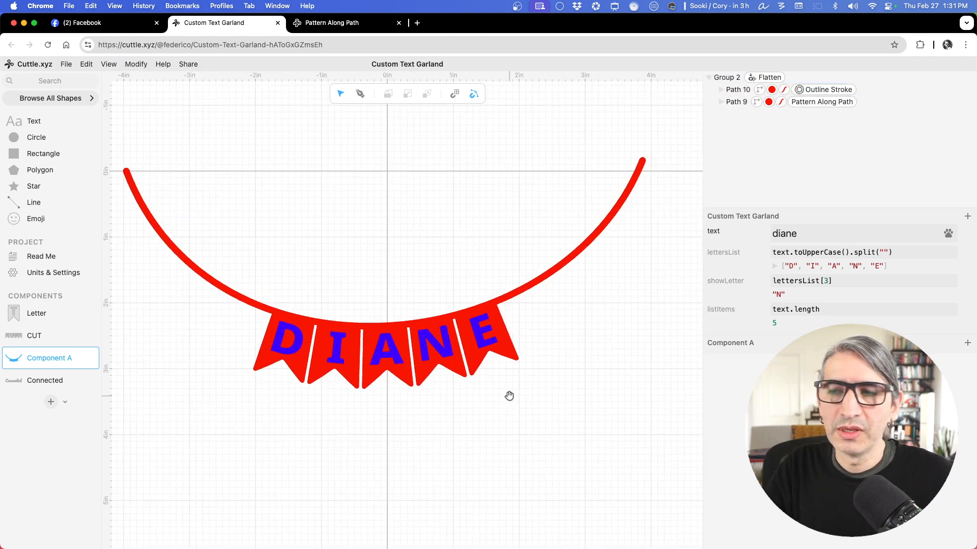
left_click_drag(455, 198, 560, 324)
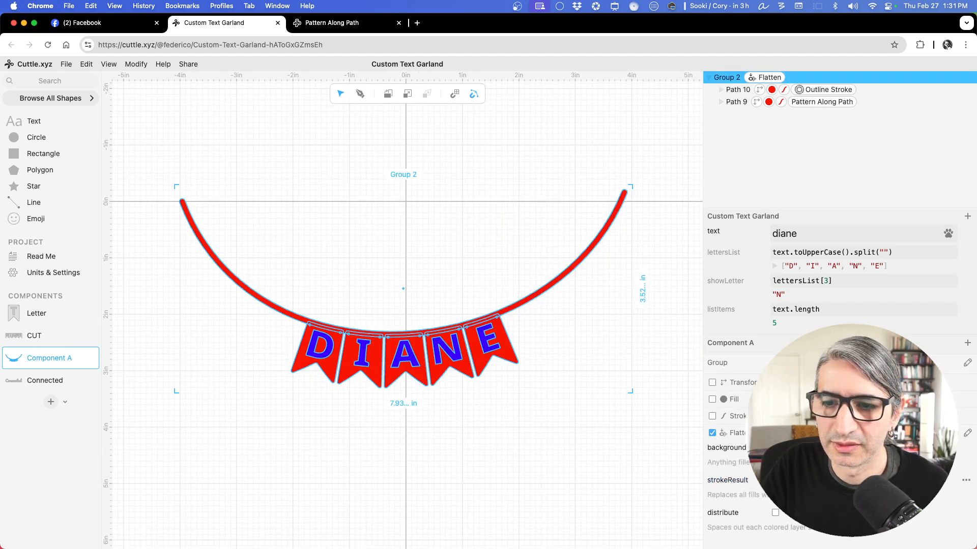
left_click(775, 480)
left_click(605, 431)
scroll(571, 406, "up", 1)
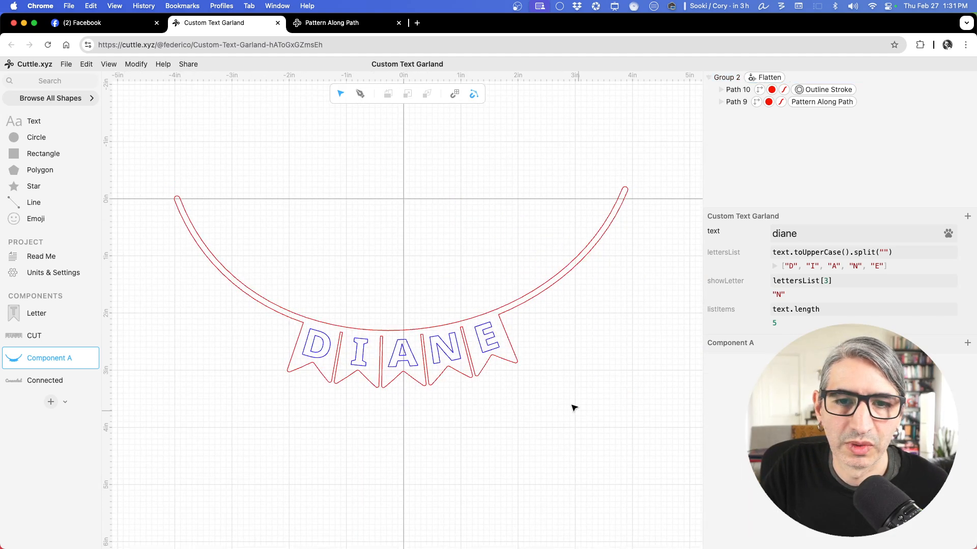
scroll(569, 400, "up", 2)
left_click_drag(534, 392, 526, 353)
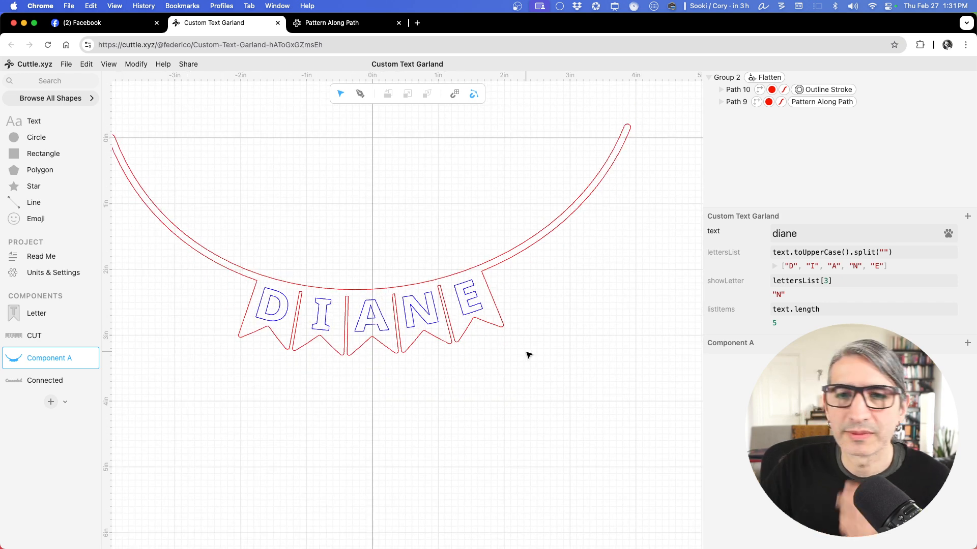
Add a project parameter named spacing and use it as the Linear Repeat's horizontal displacement in the CUT component.
scroll(463, 359, "down", 3)
scroll(465, 363, "up", 1)
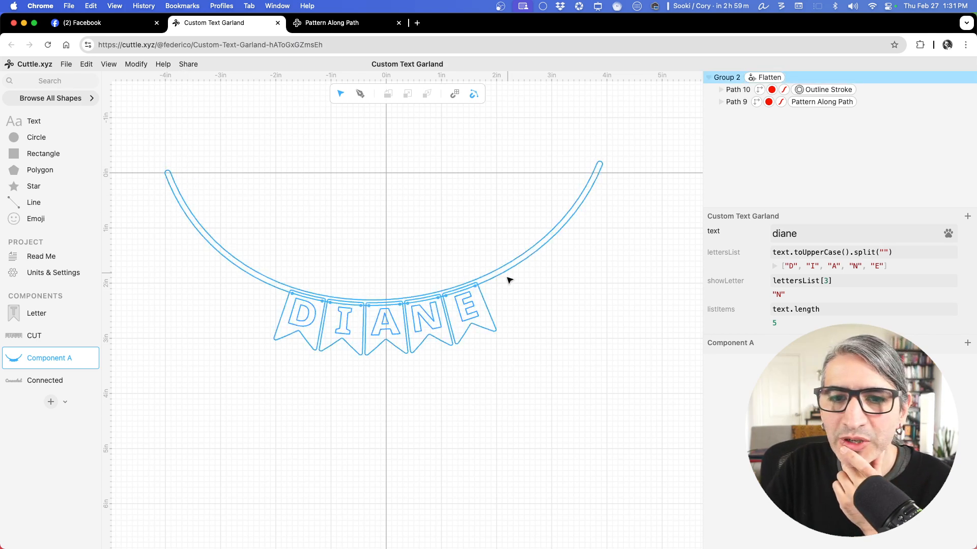
left_click(33, 338)
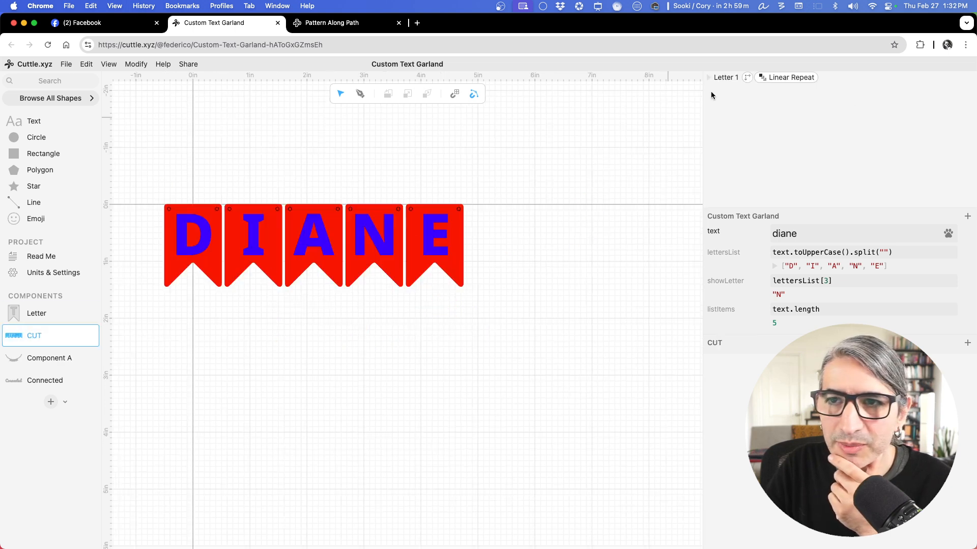
left_click(787, 77)
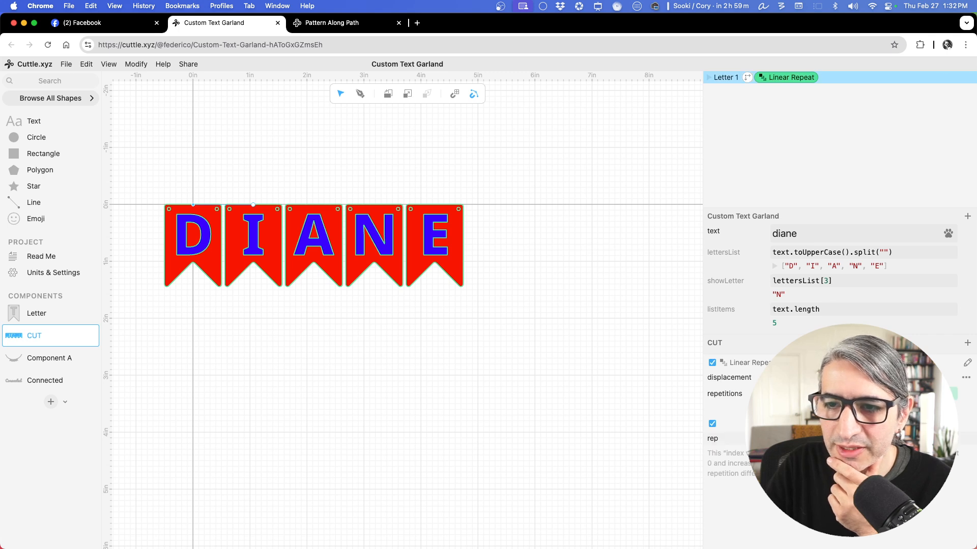
left_click(968, 216)
type("spacing")
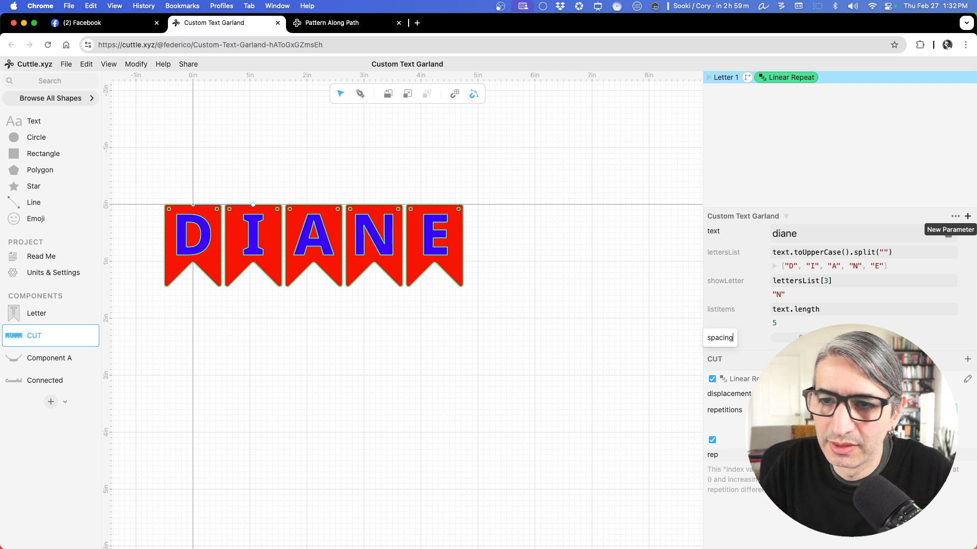
key("Return")
type("s")
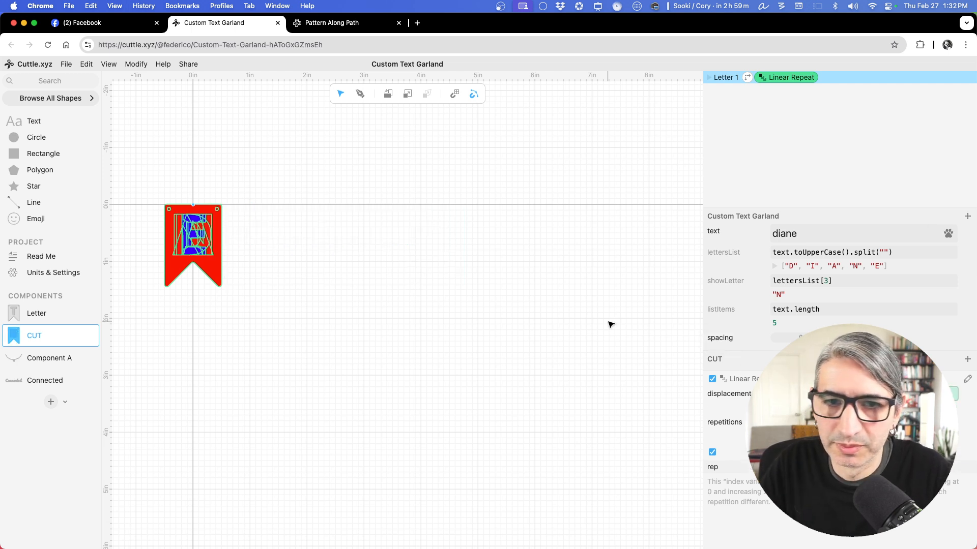
Set the spacing parameter to 1, and increase it until clear gaps separate the flags in the CUT component.
left_click(800, 336)
type("1")
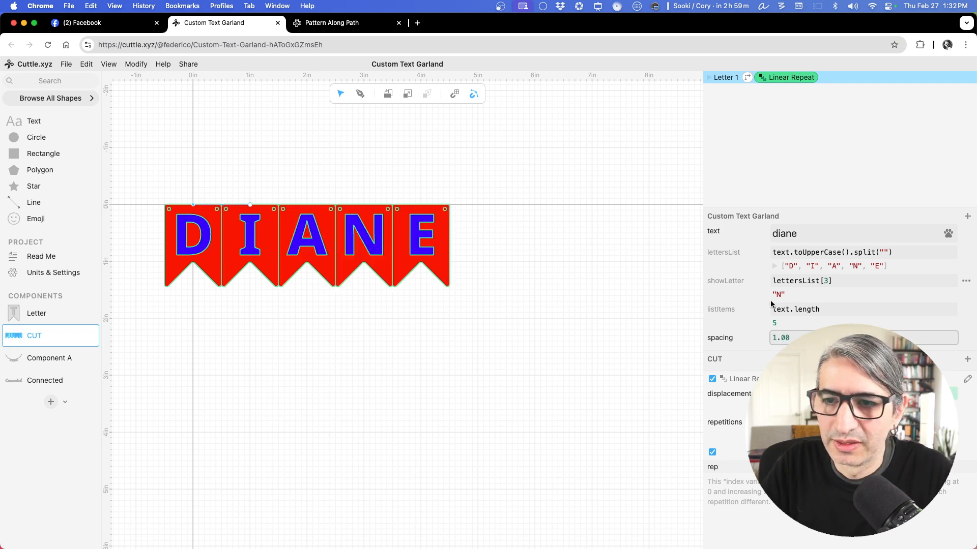
left_click_drag(786, 337, 800, 338)
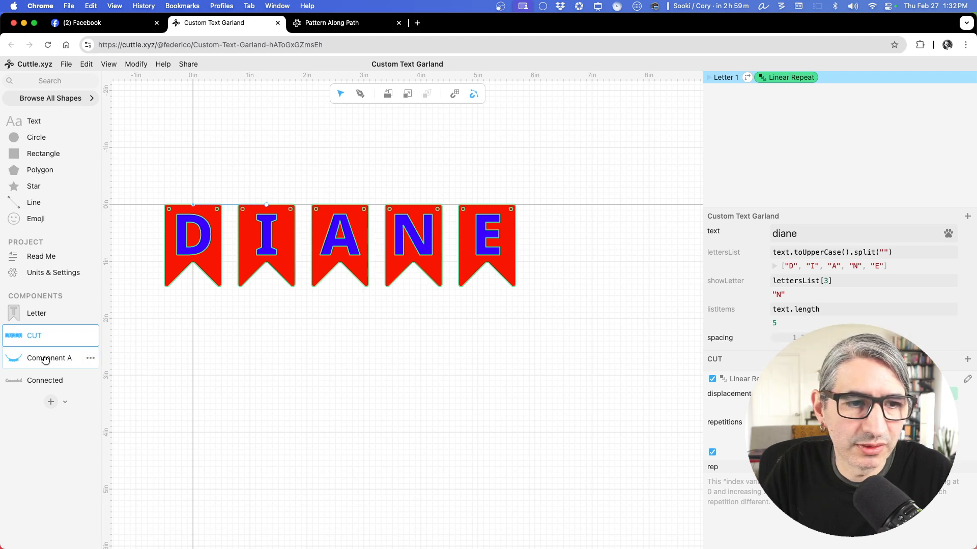
Widen the spacing parameter further while viewing Component A, and inspect the flags spread along the curved band.
left_click(45, 358)
mouse_move(796, 338)
left_mouse_down()
mouse_move(828, 338)
mouse_move(761, 351)
left_mouse_up()
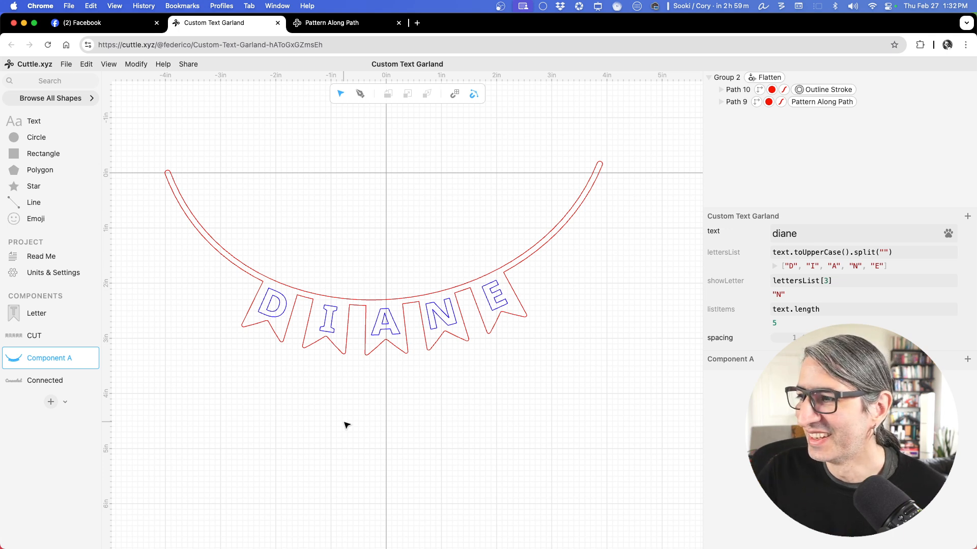
scroll(429, 385, "up", 3)
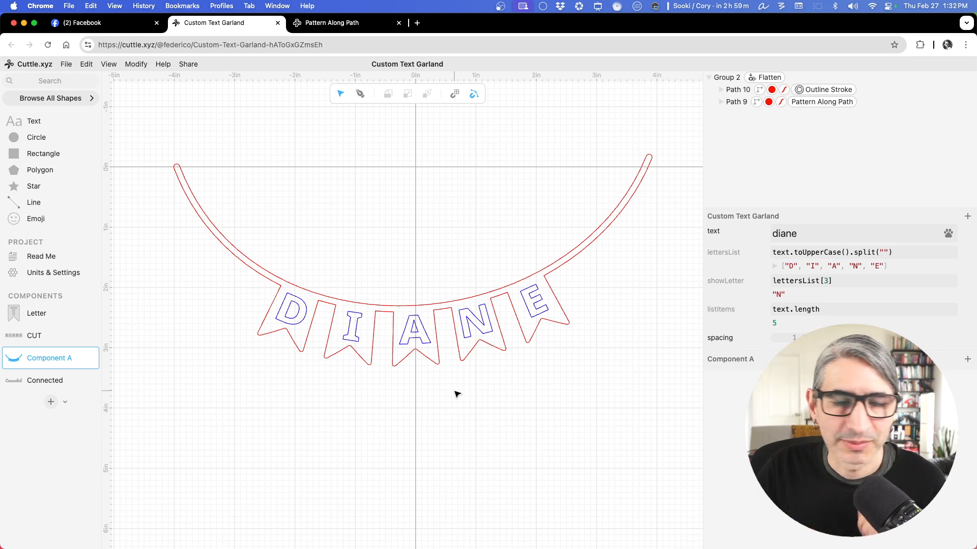
left_click(397, 331)
scroll(390, 284, "up", 1)
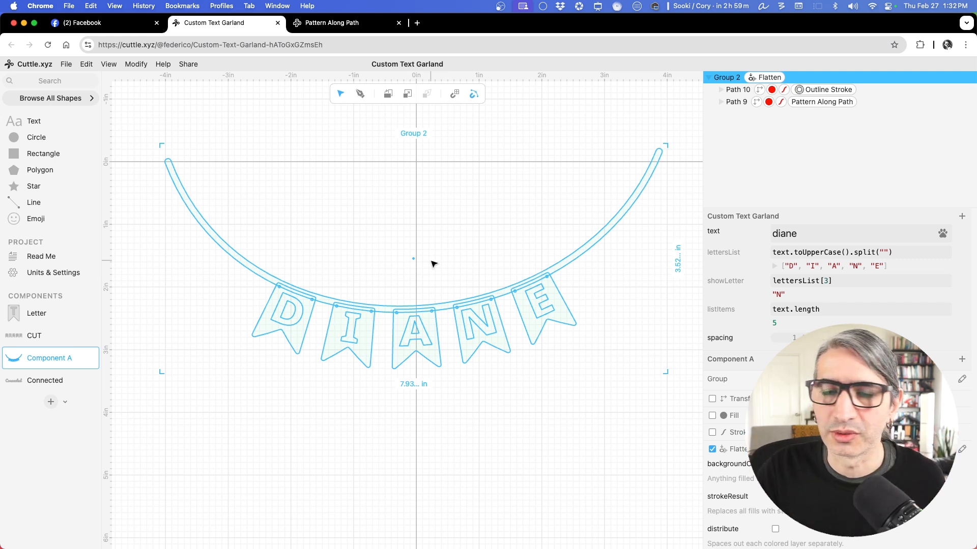
left_click(373, 253)
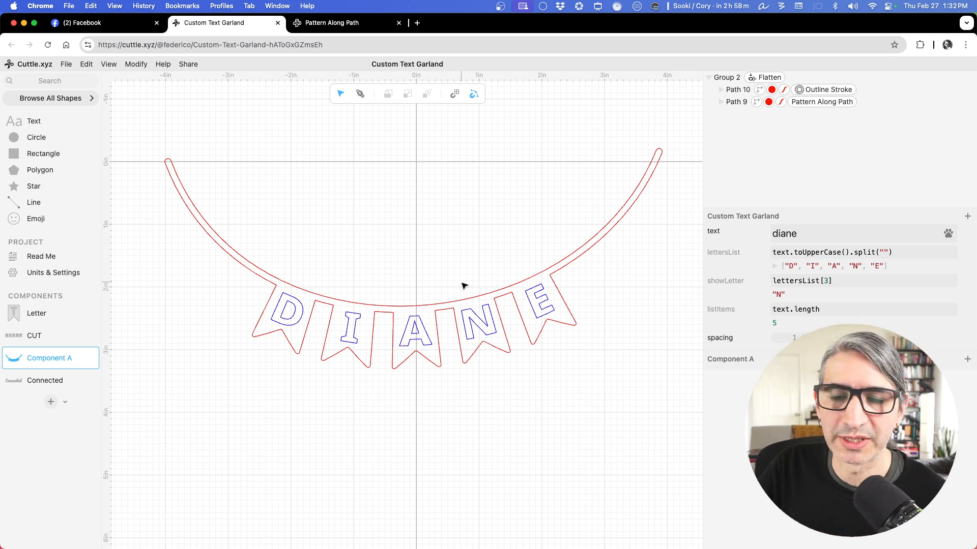
Select the repeated Letter flags in the CUT component.
left_click(64, 335)
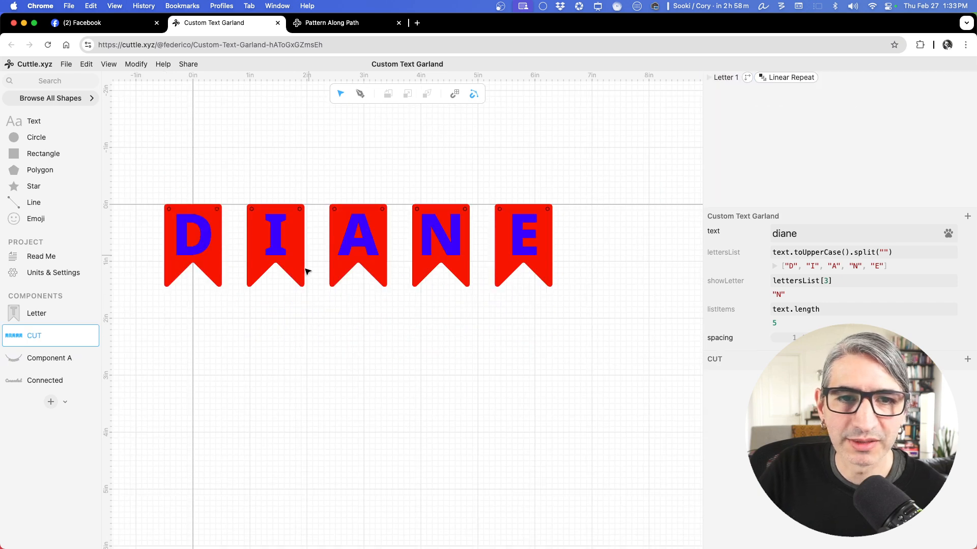
left_click_drag(188, 143, 398, 303)
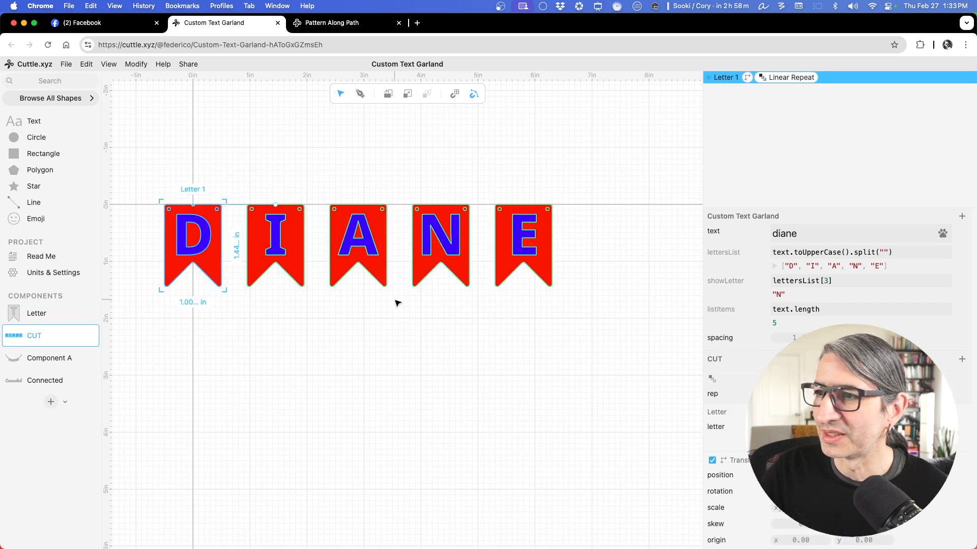